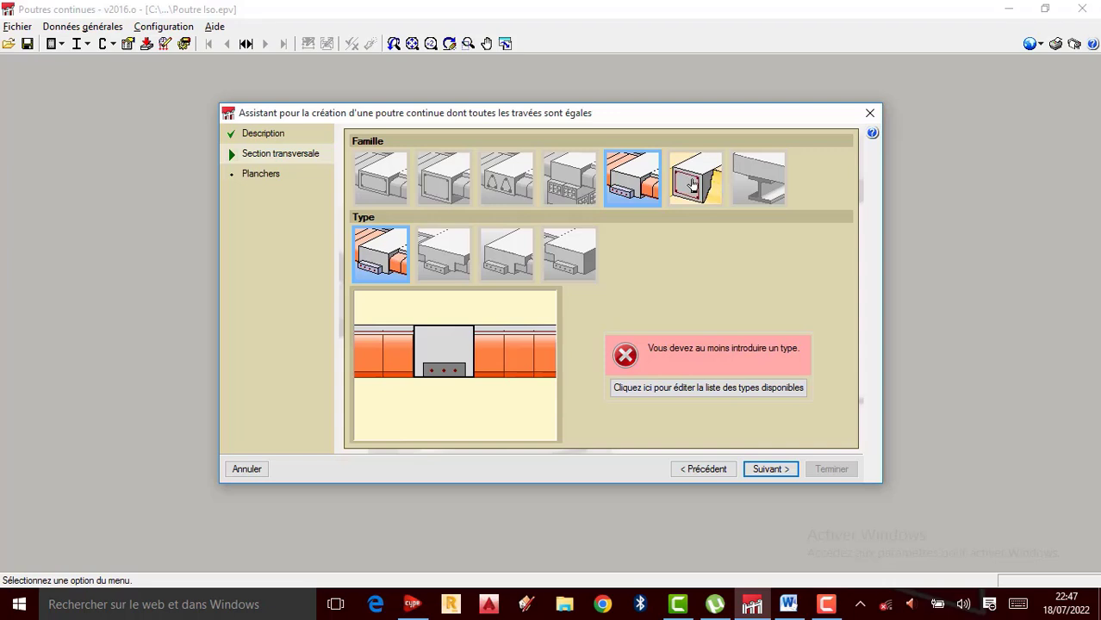
# Examine the steel, flat-beam and drop-beam section families in the beam wizard, along with their available types
pyautogui.click(689, 187)
pyautogui.click(734, 191)
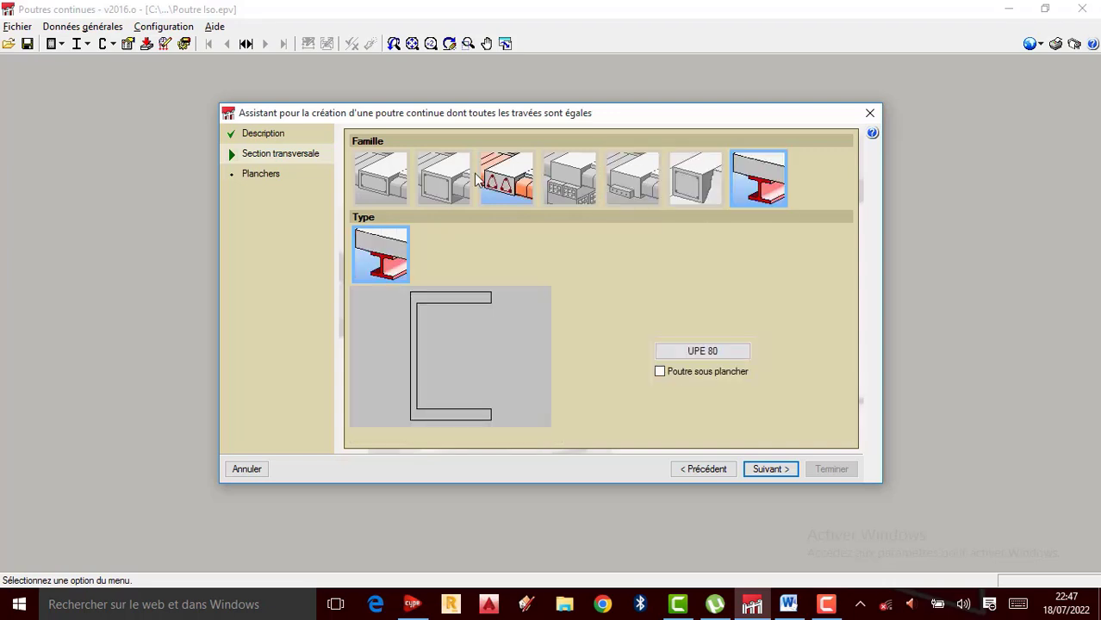
pyautogui.click(384, 190)
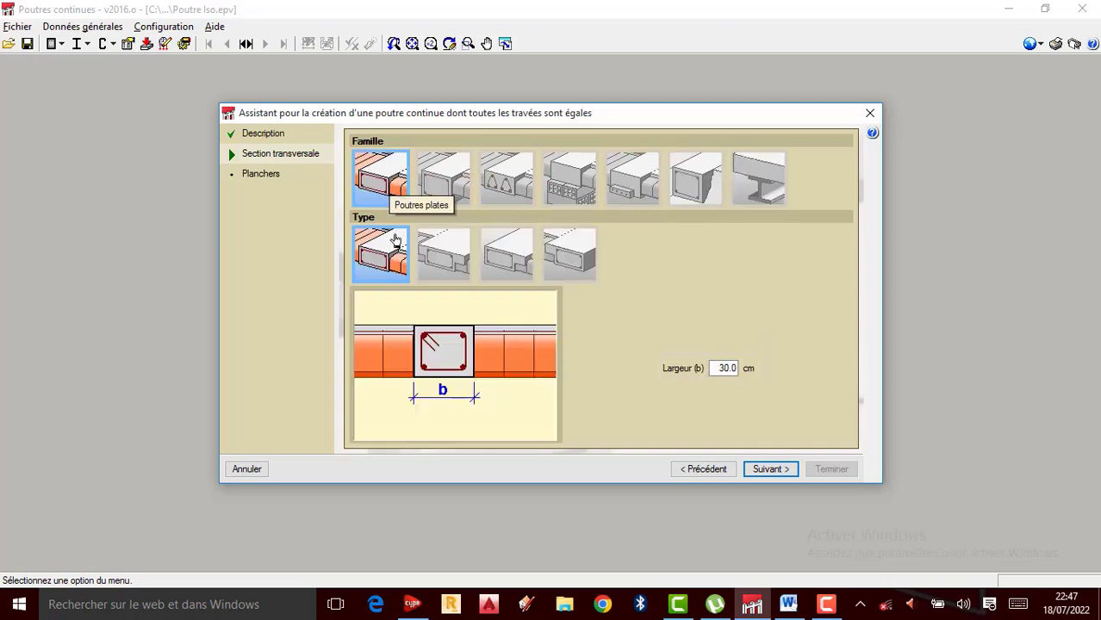
pyautogui.click(454, 254)
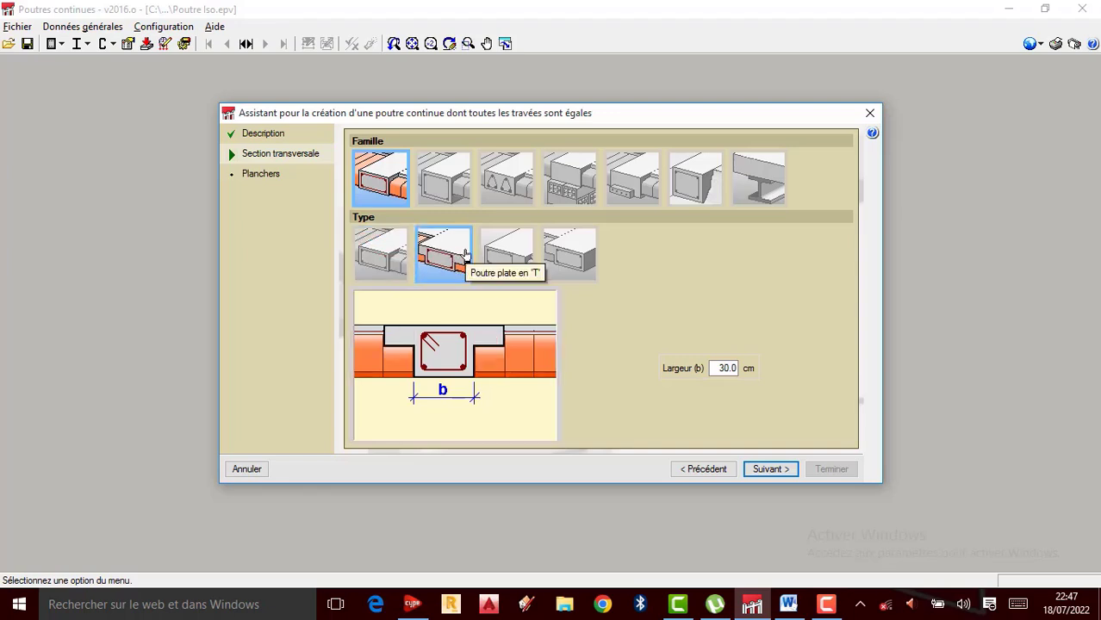
pyautogui.click(389, 257)
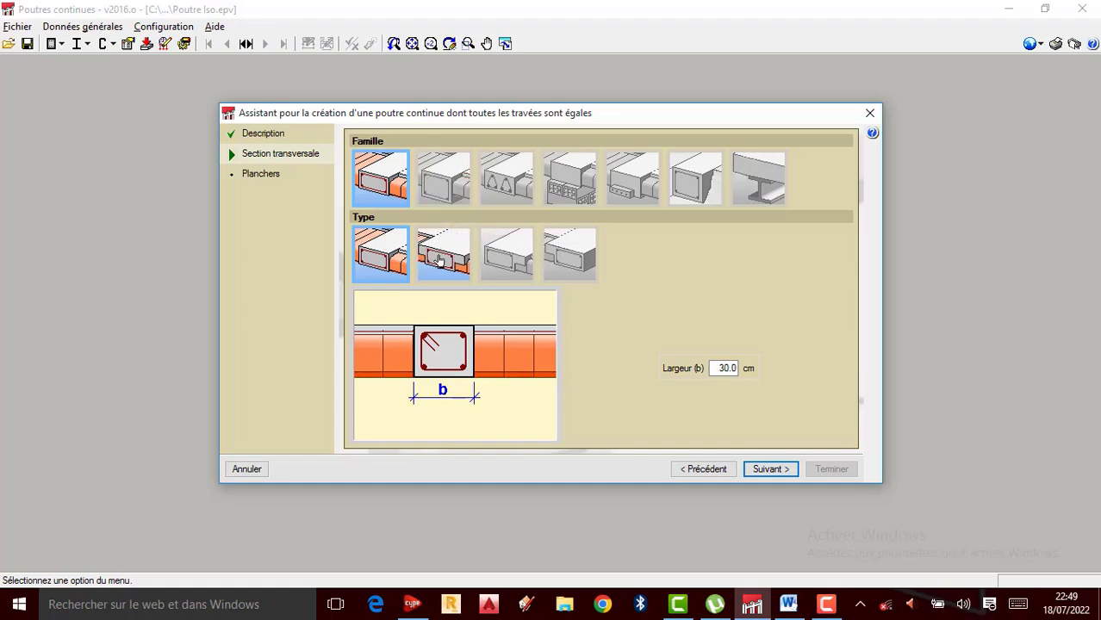
pyautogui.click(444, 179)
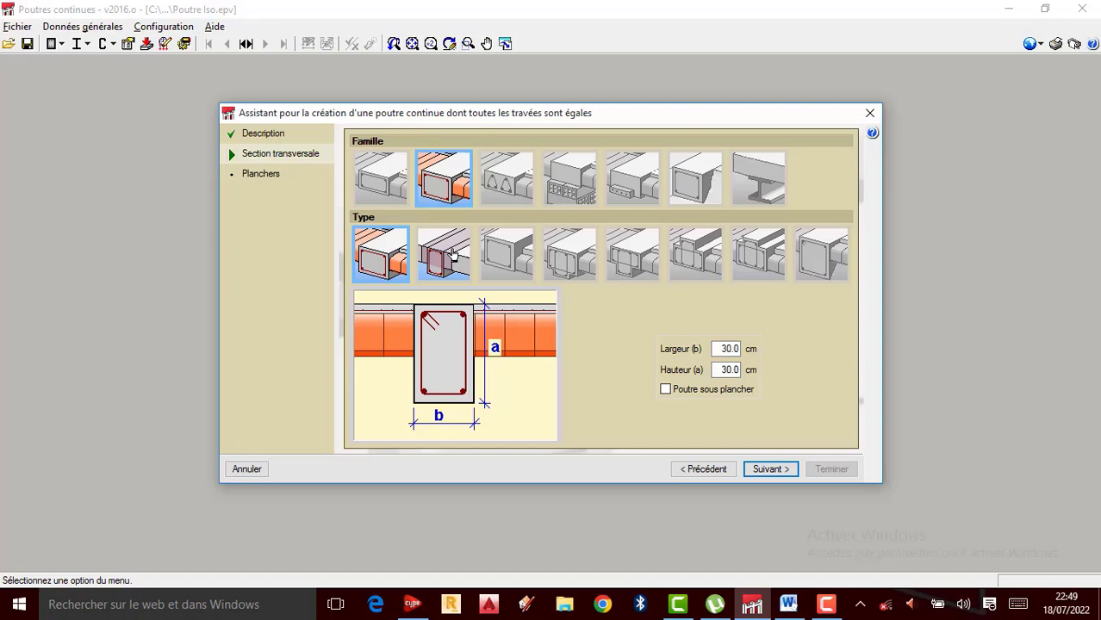
pyautogui.click(452, 252)
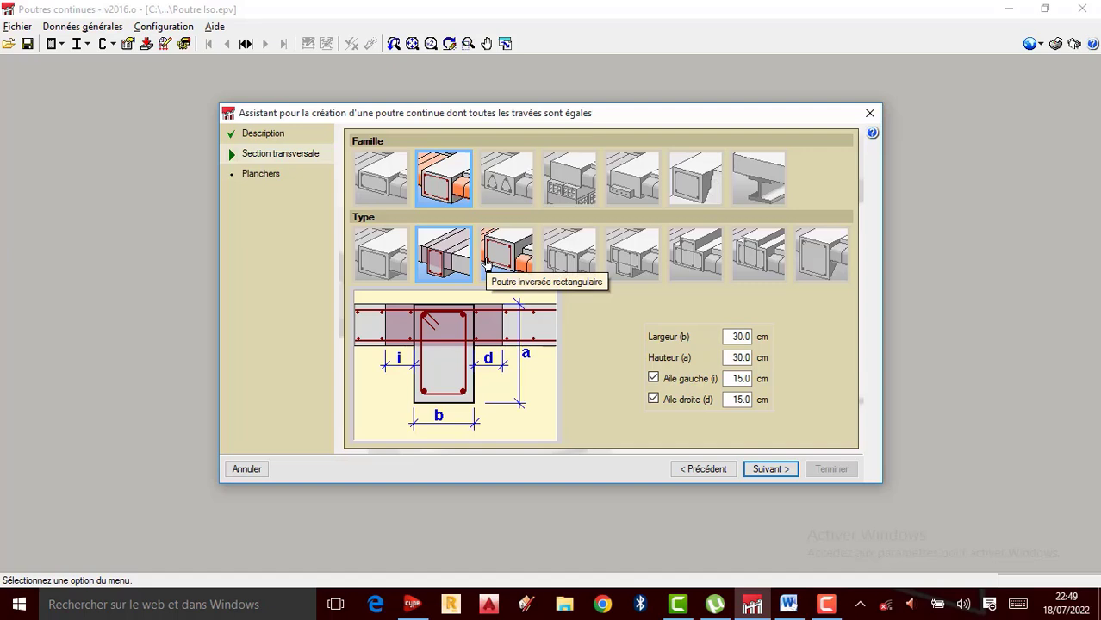
pyautogui.click(514, 251)
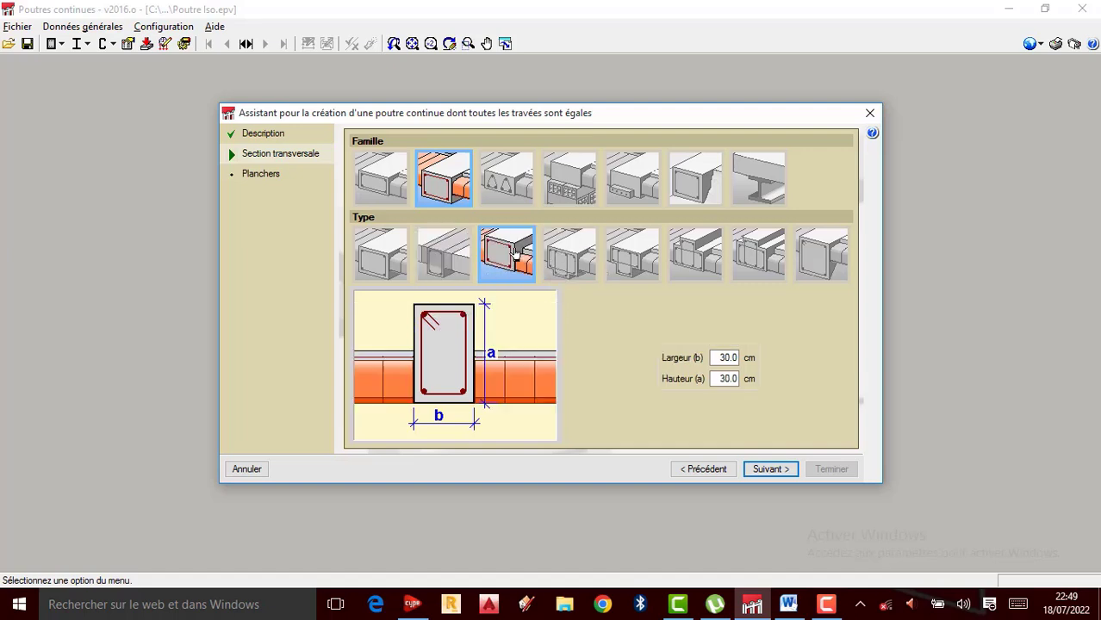
pyautogui.click(573, 257)
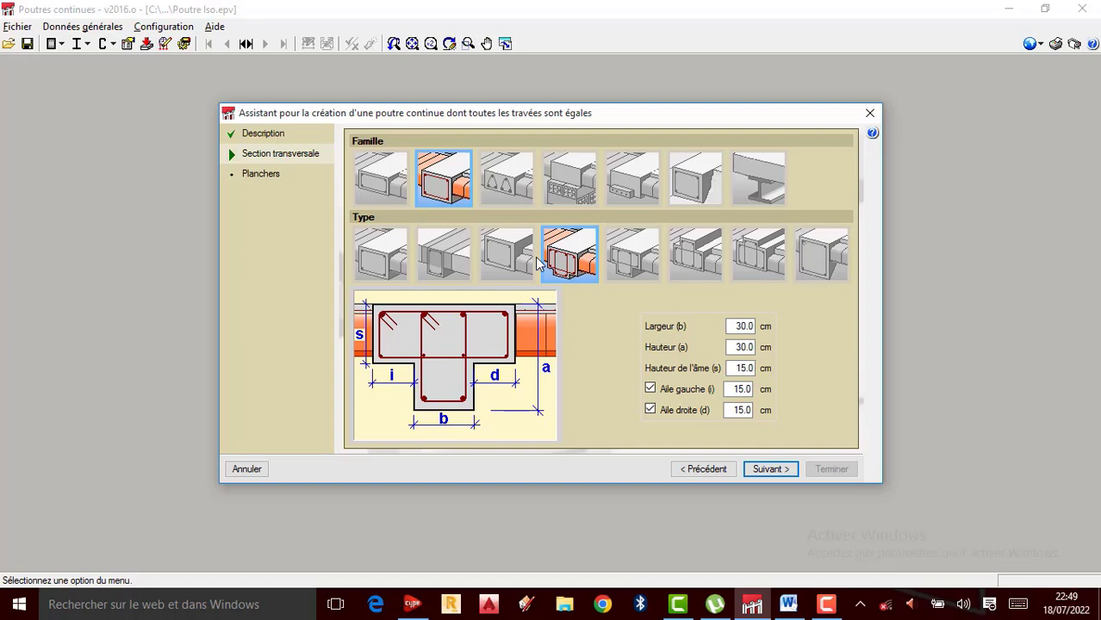
# Close the beam wizard and beam list, and quit Poutres continues without saving the project
pyautogui.click(870, 113)
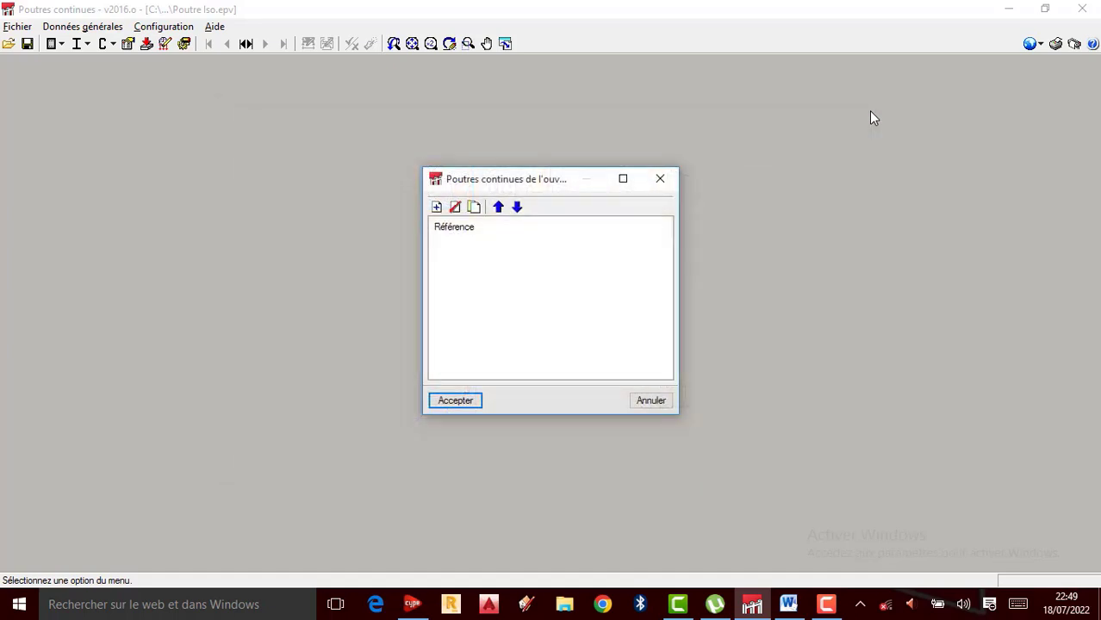
pyautogui.click(661, 179)
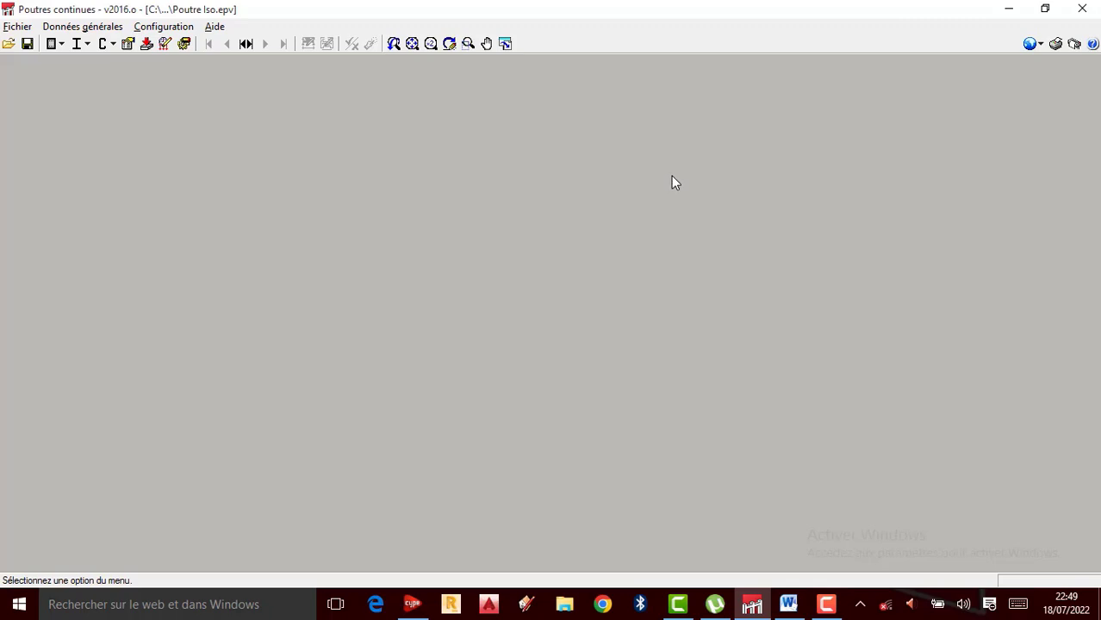
pyautogui.click(1083, 9)
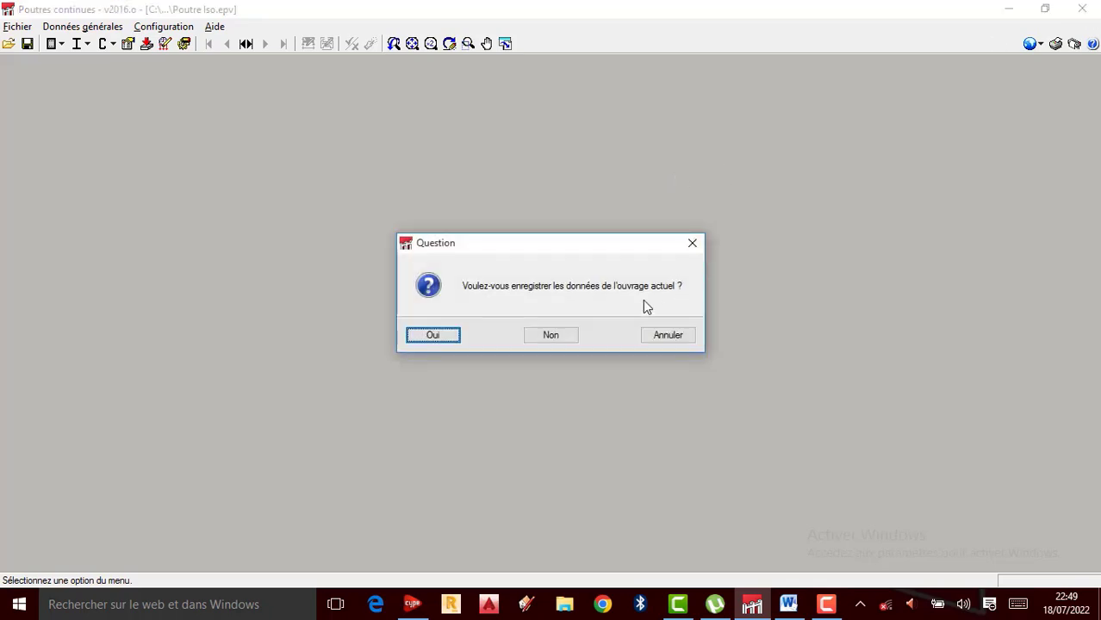
pyautogui.click(551, 335)
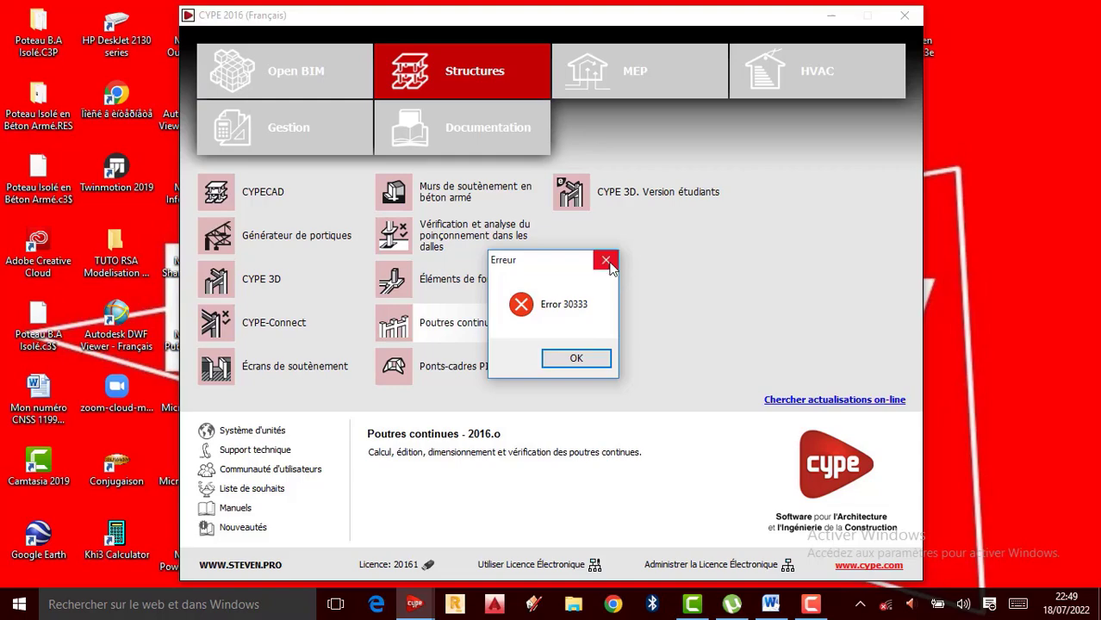
pyautogui.click(573, 356)
pyautogui.rightClick(1025, 160)
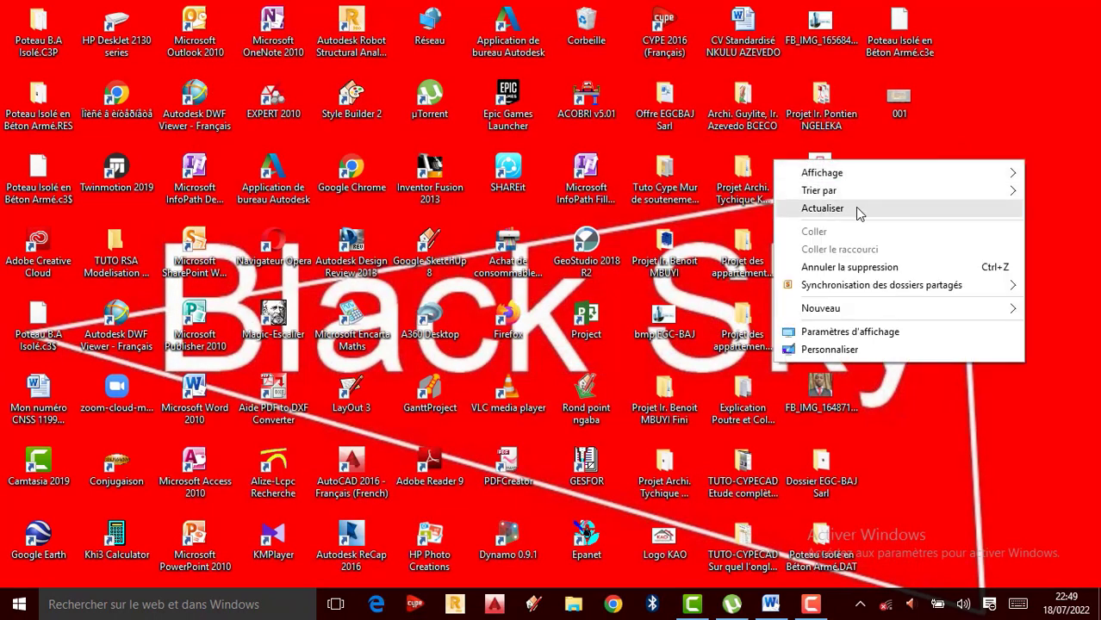
pyautogui.click(860, 212)
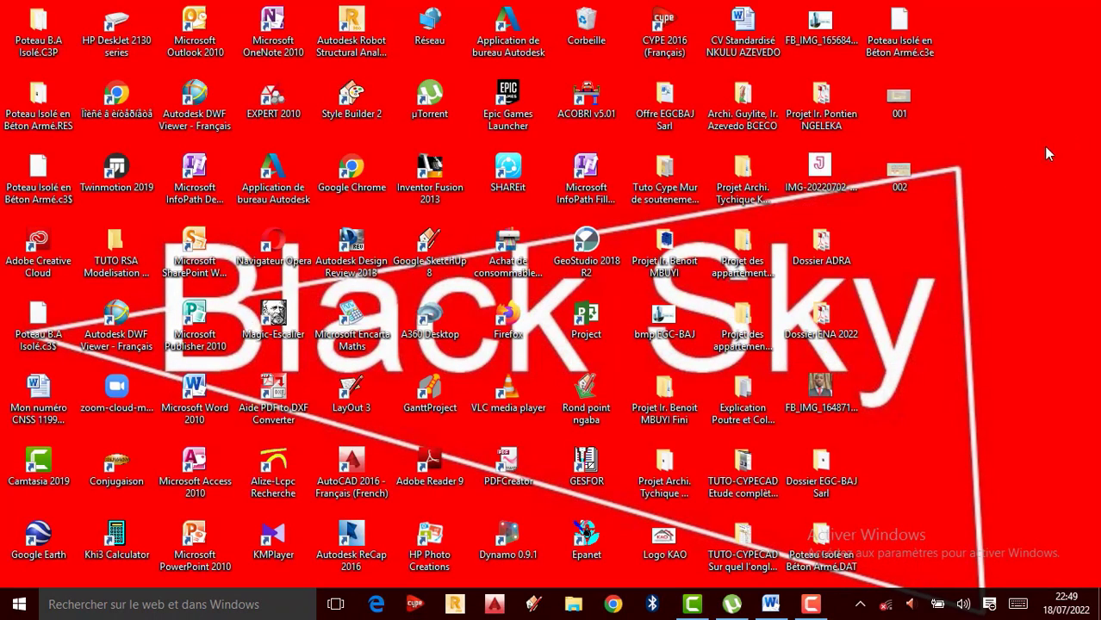
pyautogui.rightClick(1036, 161)
pyautogui.click(896, 212)
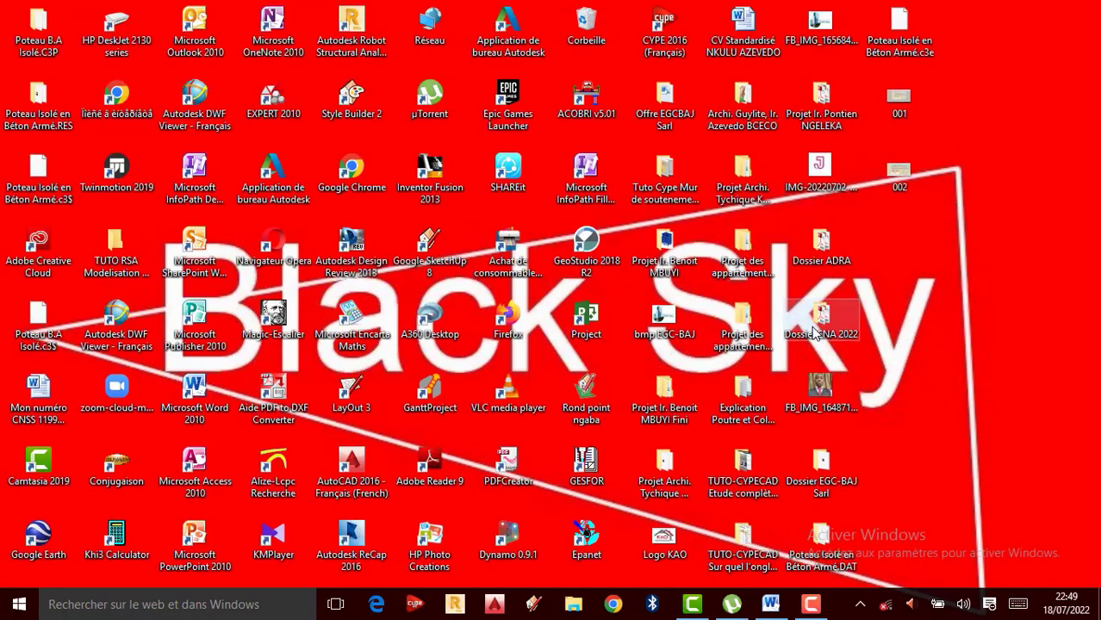
# Launch CYPE 2016 and open the Poutres continues module from the Structures category
pyautogui.click(416, 607)
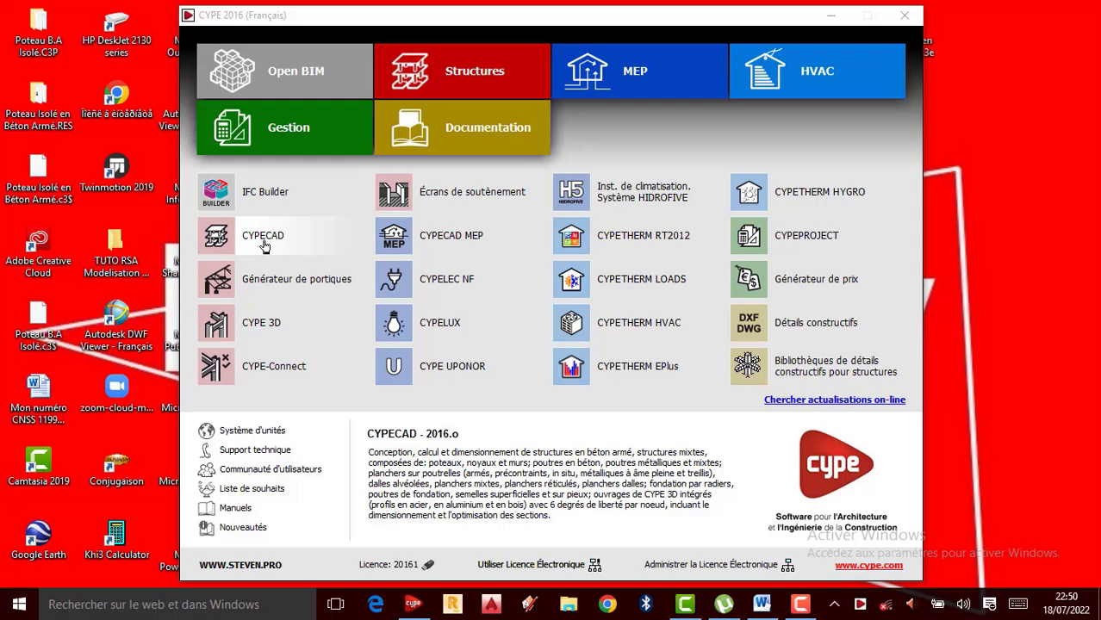
pyautogui.click(448, 83)
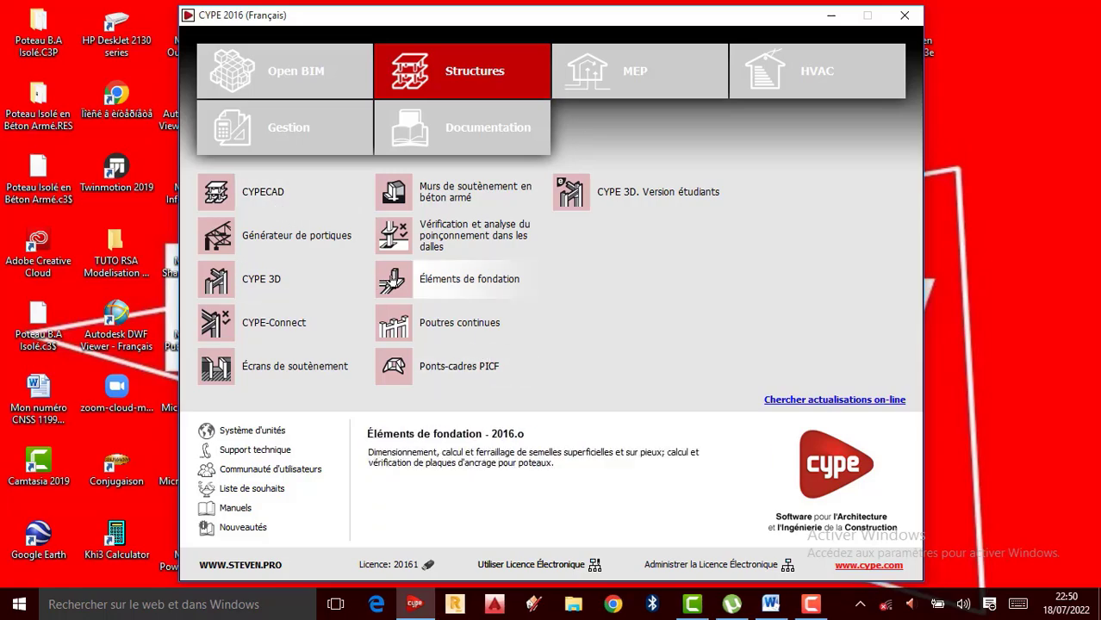
pyautogui.click(451, 332)
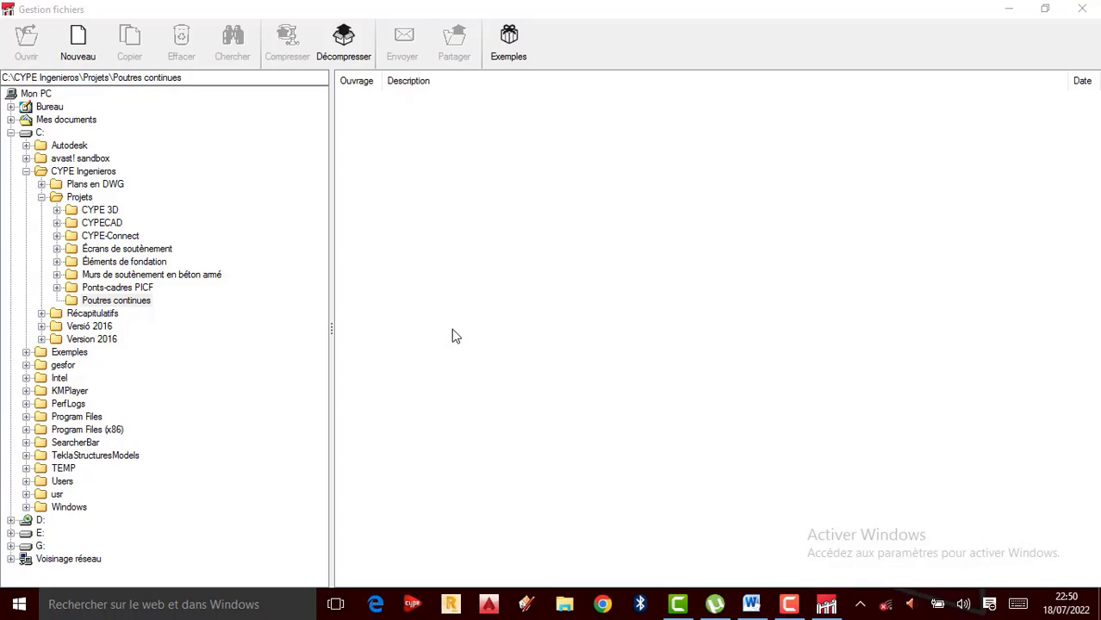
# Create a new project file named "Poutre B.A Isostatique" with the tutorial author's name as its description
pyautogui.click(85, 58)
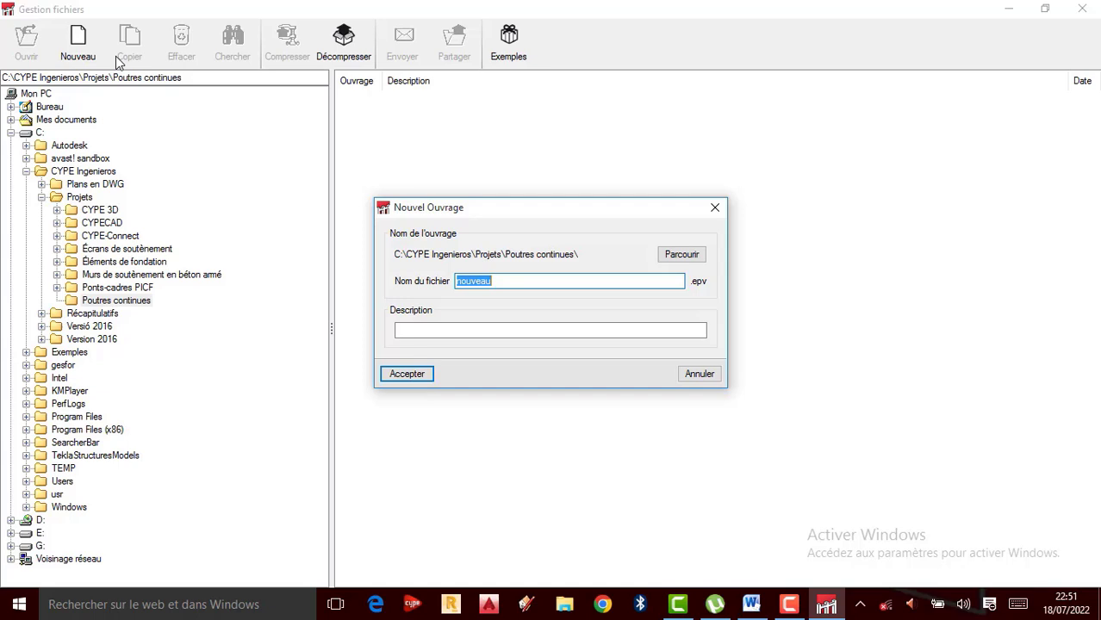
pyautogui.write('Poutre B.A Isostatique')
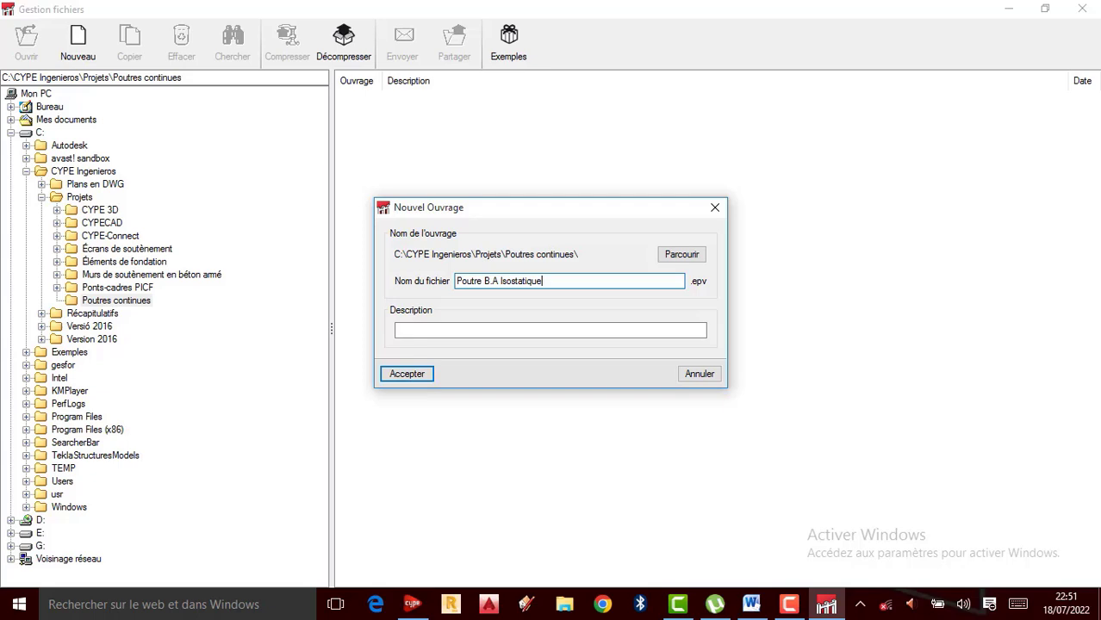
pyautogui.click(418, 329)
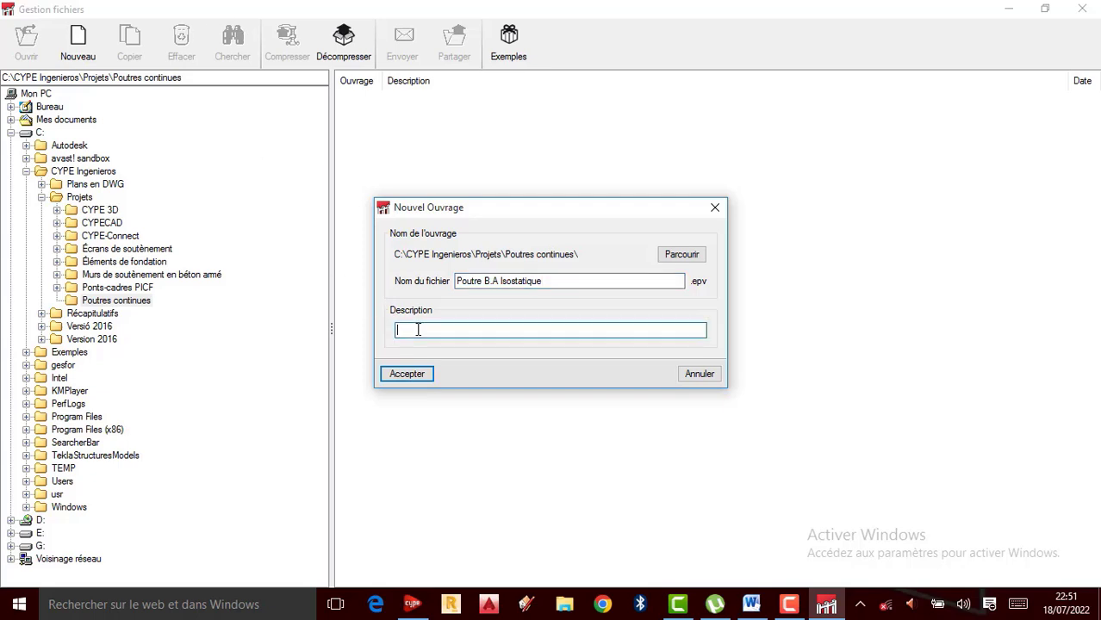
pyautogui.write('J.Nkunga Tutoriels')
pyautogui.click(405, 374)
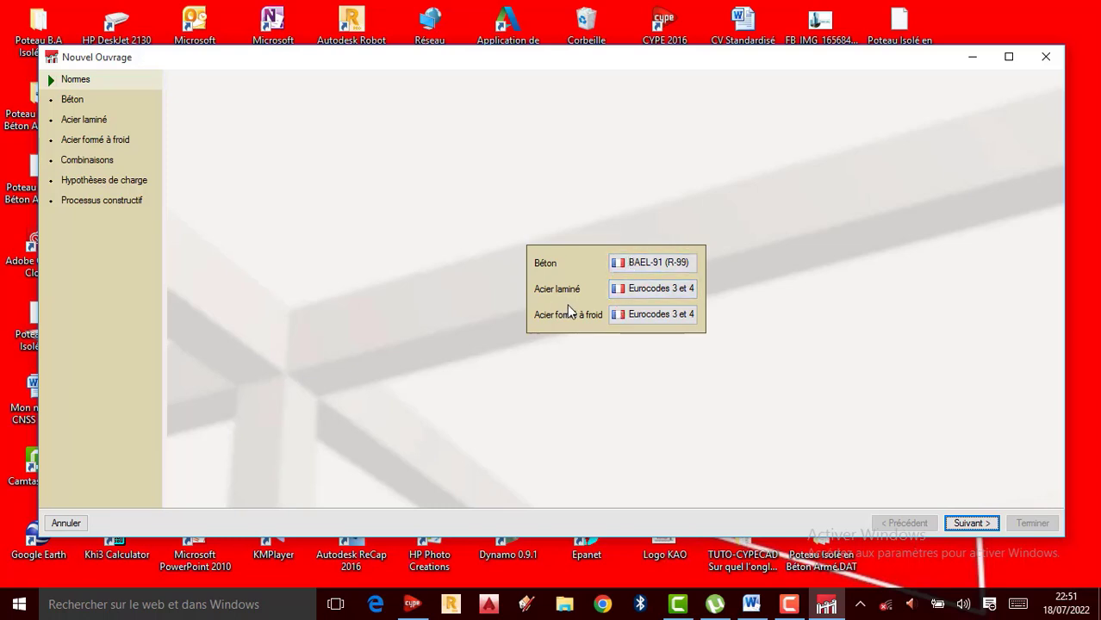
# Compare the French concrete standards and keep BAEL-91 (R-99) with DTU 13.12 for foundations
pyautogui.click(650, 268)
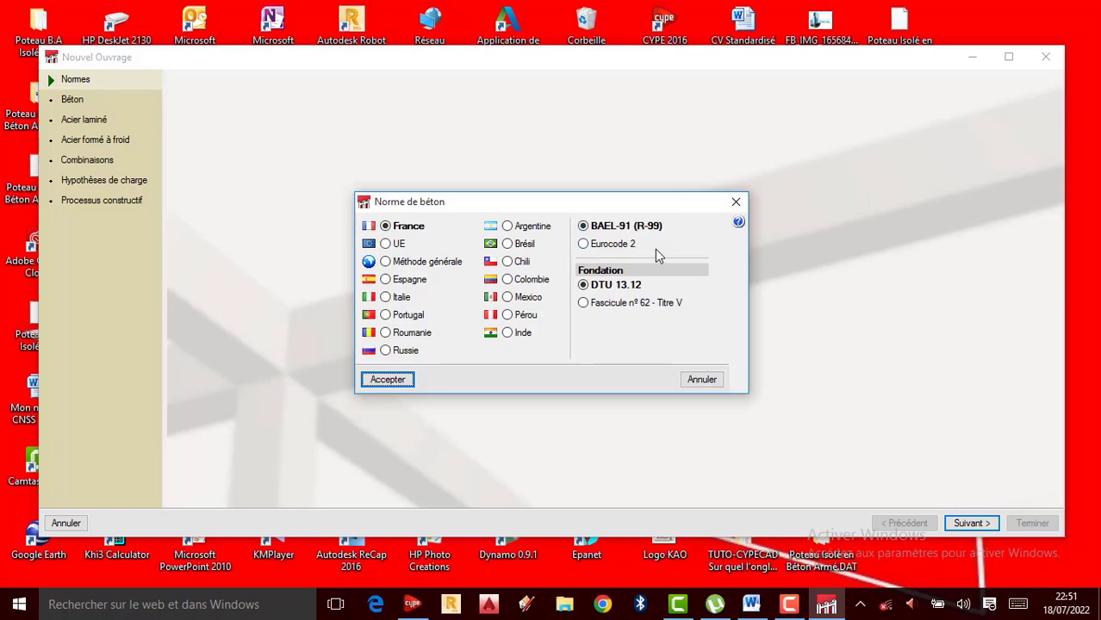
pyautogui.moveTo(660, 231)
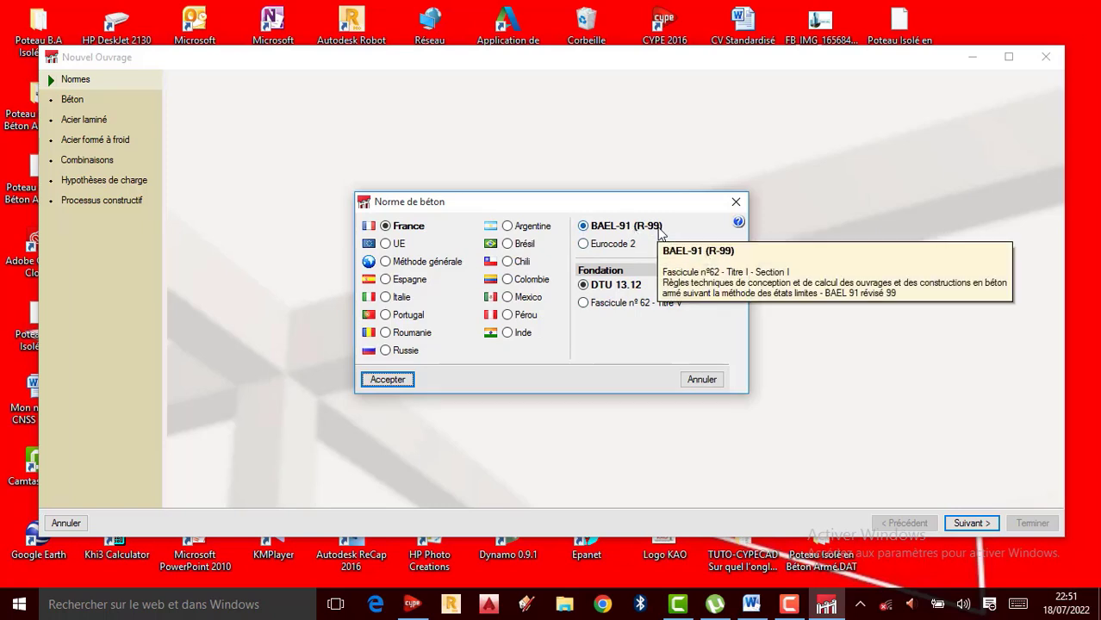
pyautogui.click(586, 249)
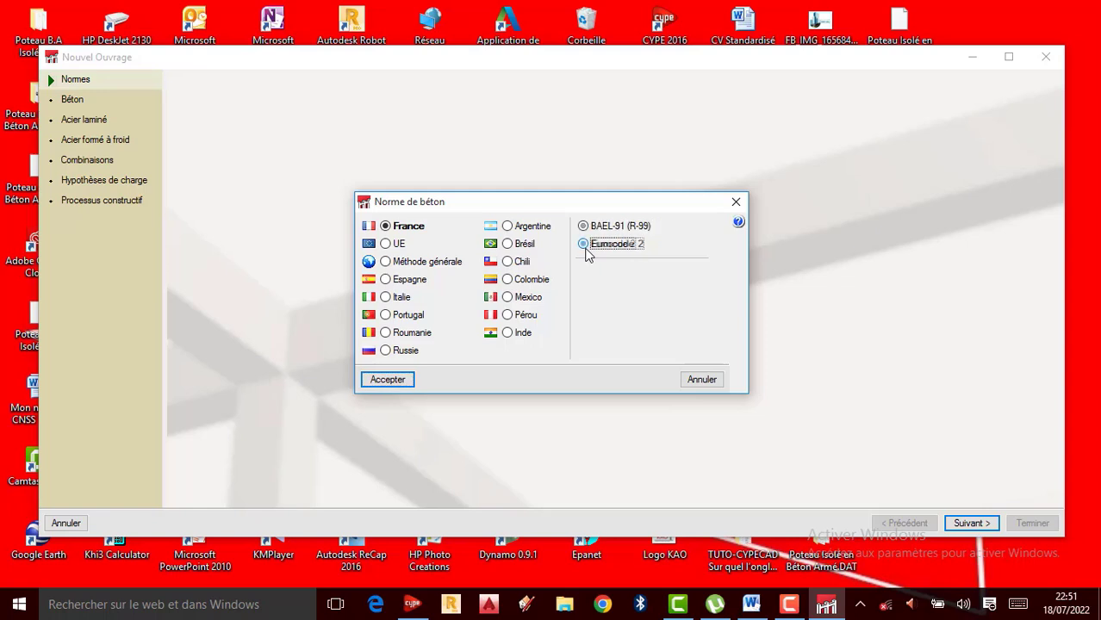
pyautogui.moveTo(586, 252)
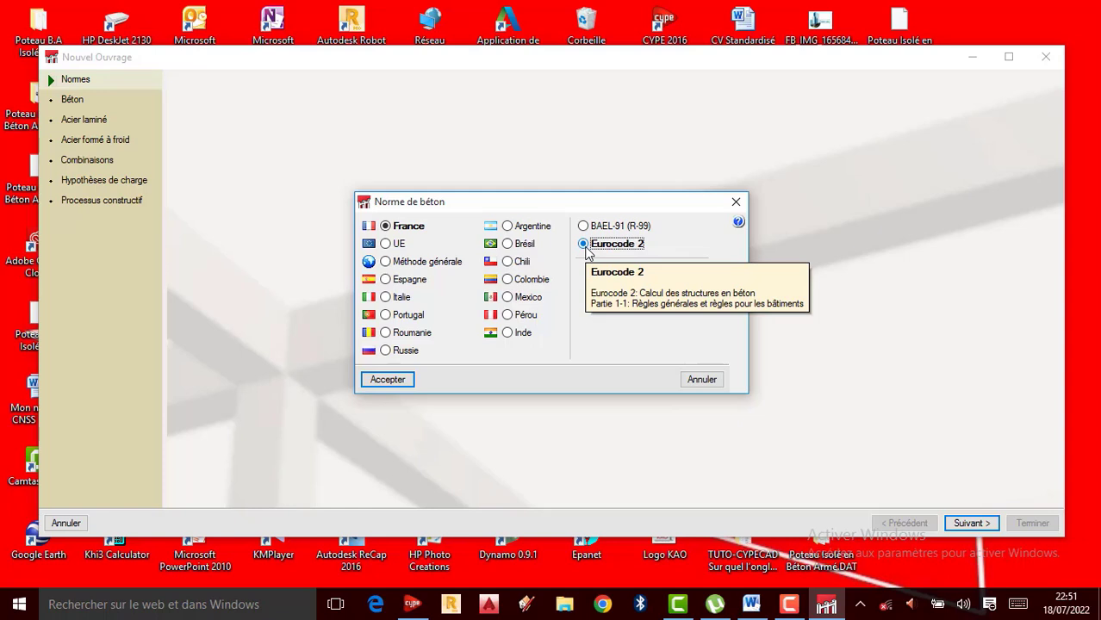
pyautogui.click(585, 228)
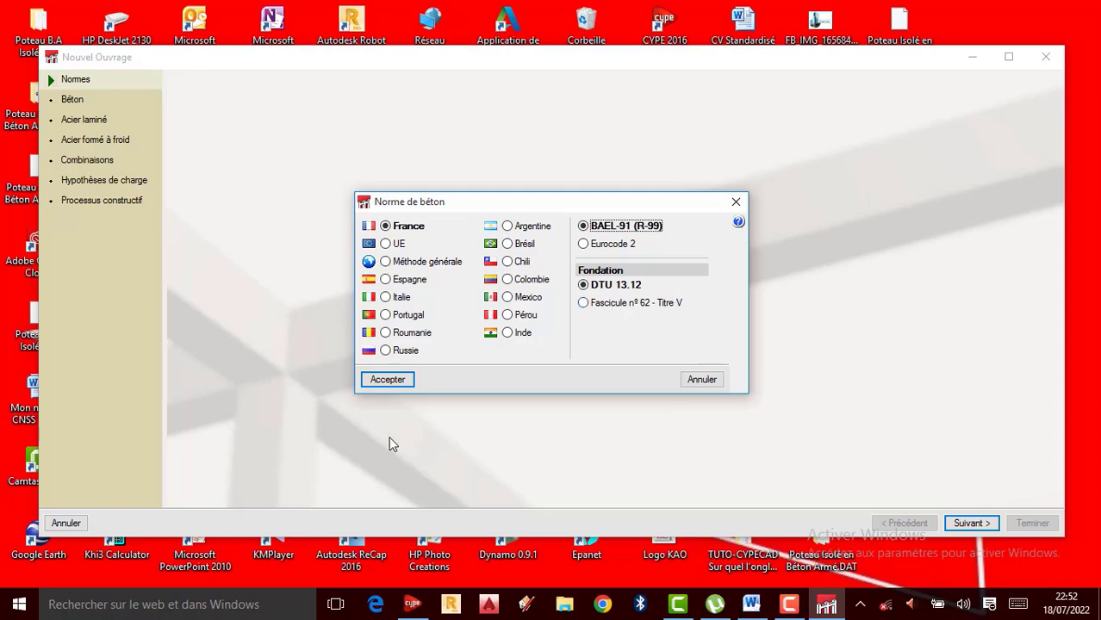
pyautogui.click(393, 382)
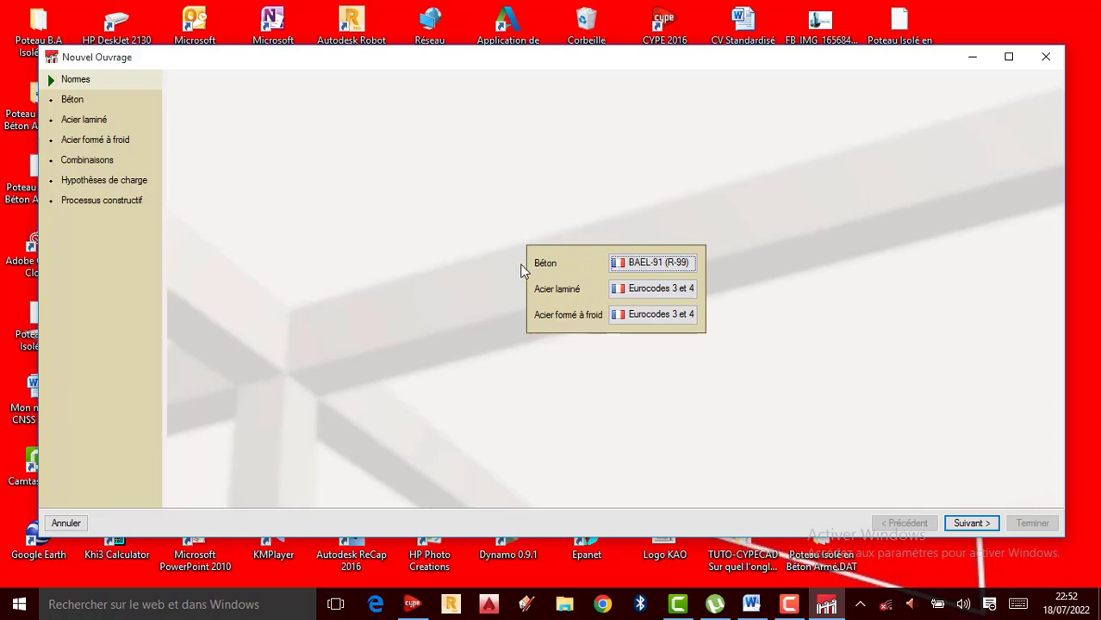
# Set the floor concrete type to B25 and the maximum aggregate size to 25 mm
pyautogui.click(975, 522)
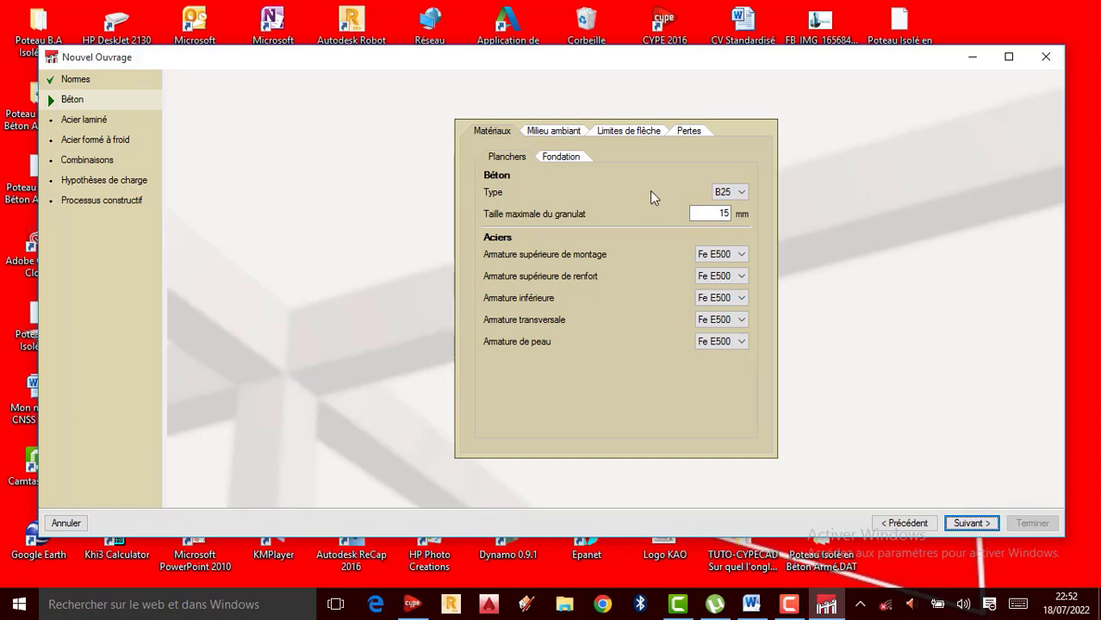
pyautogui.click(742, 194)
pyautogui.click(733, 227)
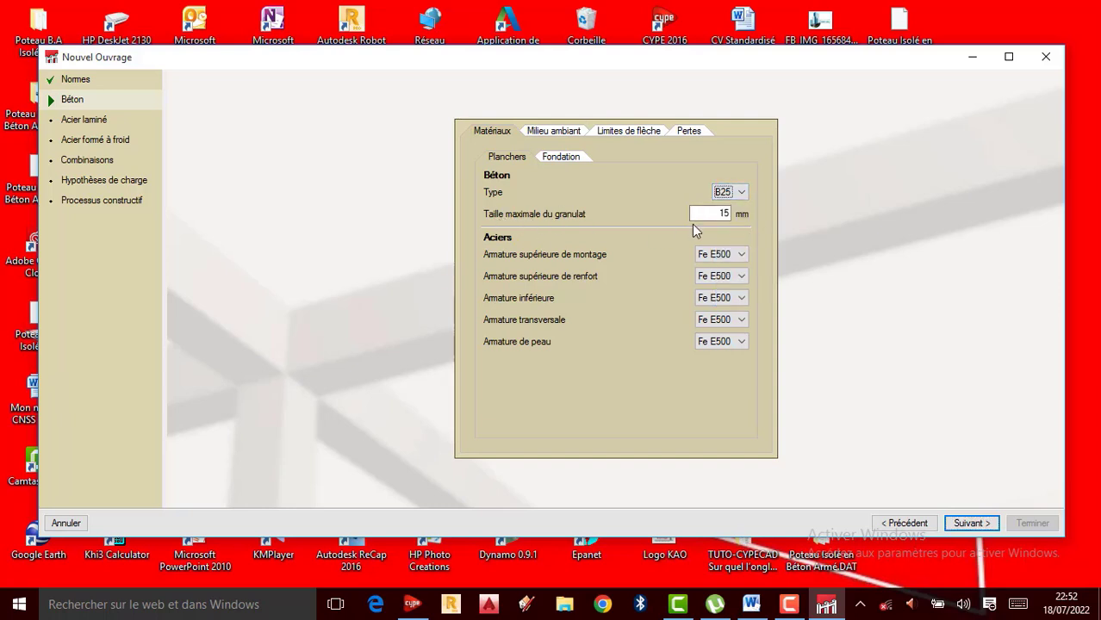
pyautogui.doubleClick(722, 214)
pyautogui.write('25')
# Set all five floor reinforcement steels, from upper assembly bars to skin reinforcement, to Fe E400
pyautogui.click(738, 257)
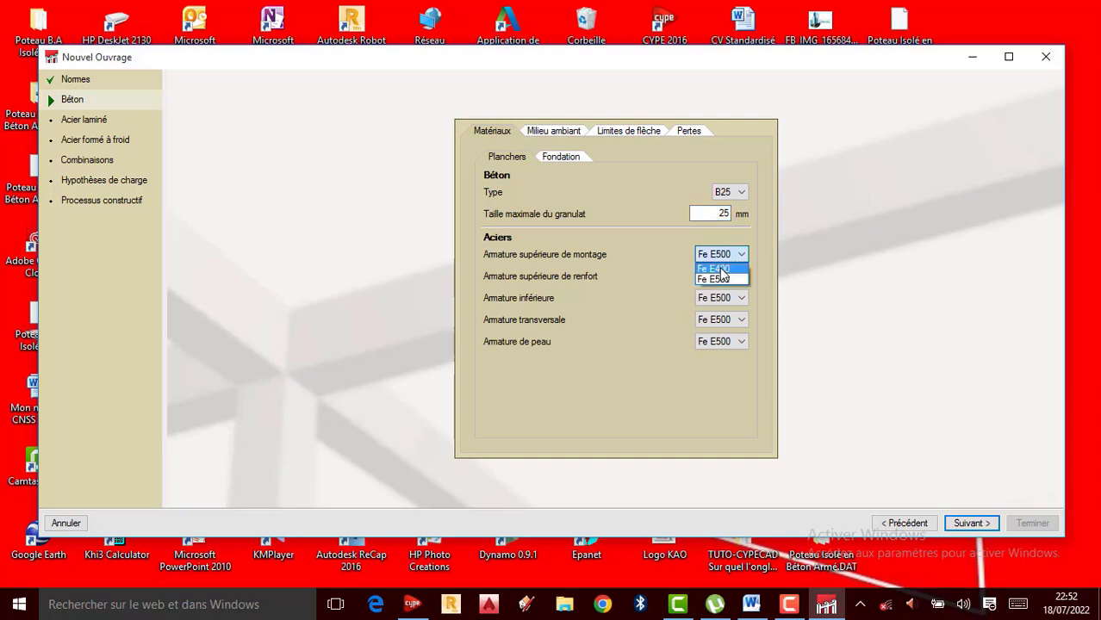
pyautogui.click(722, 268)
pyautogui.click(722, 276)
pyautogui.click(722, 290)
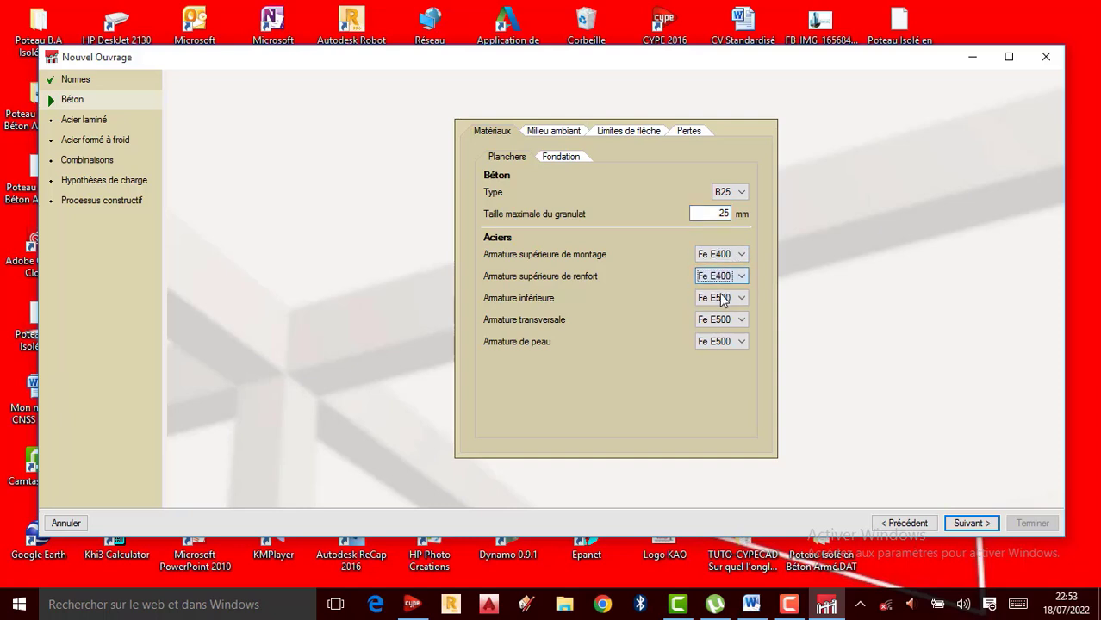
pyautogui.click(726, 299)
pyautogui.click(722, 312)
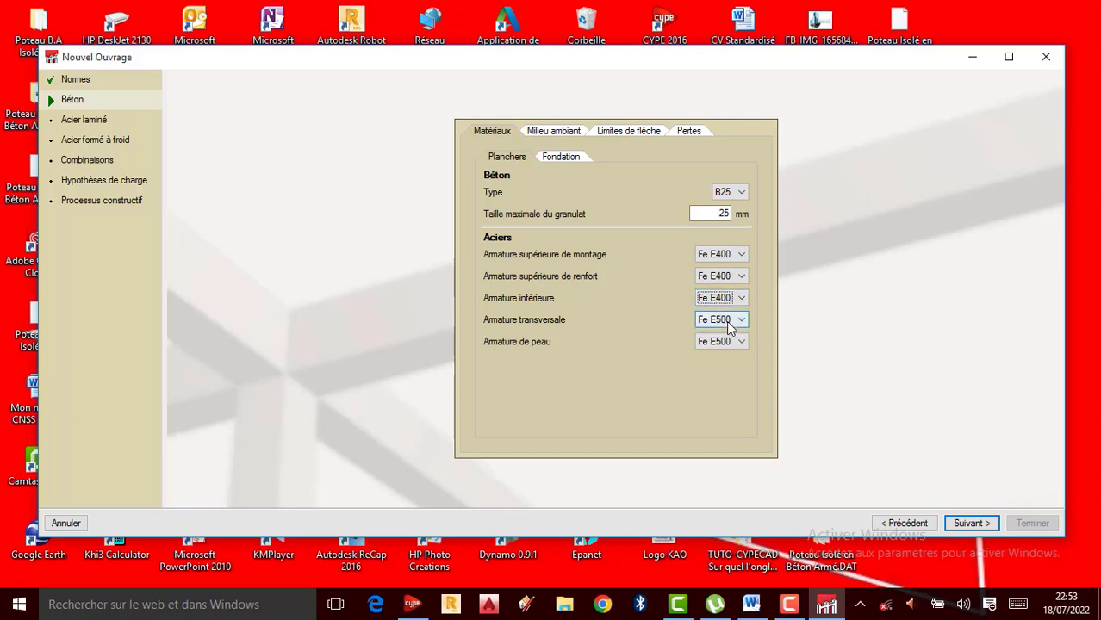
pyautogui.click(732, 321)
pyautogui.click(722, 345)
pyautogui.click(732, 342)
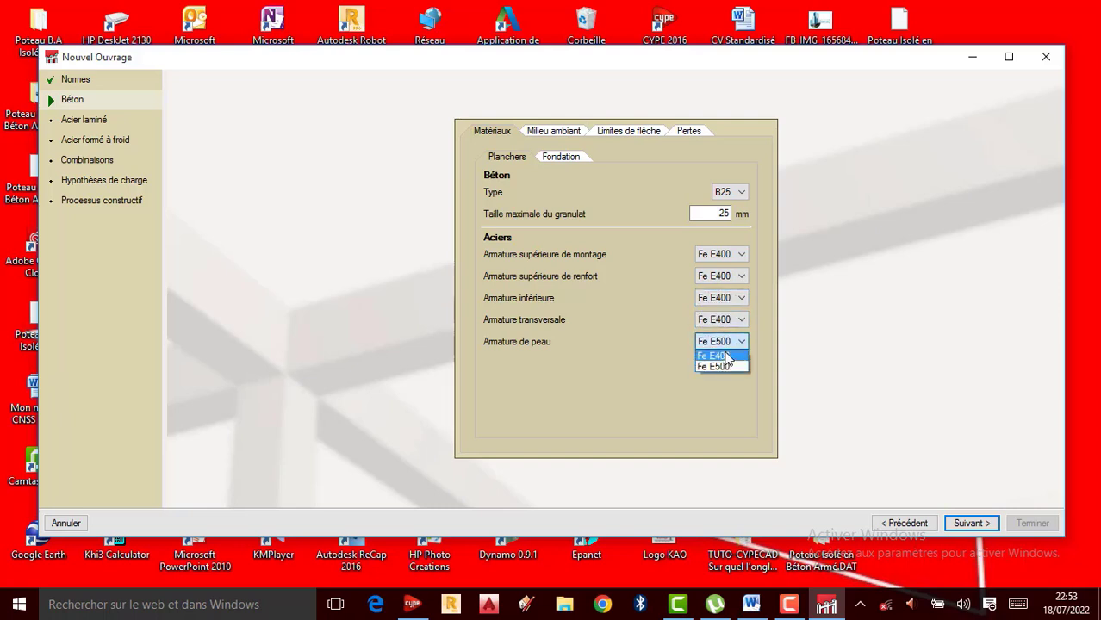
pyautogui.click(722, 366)
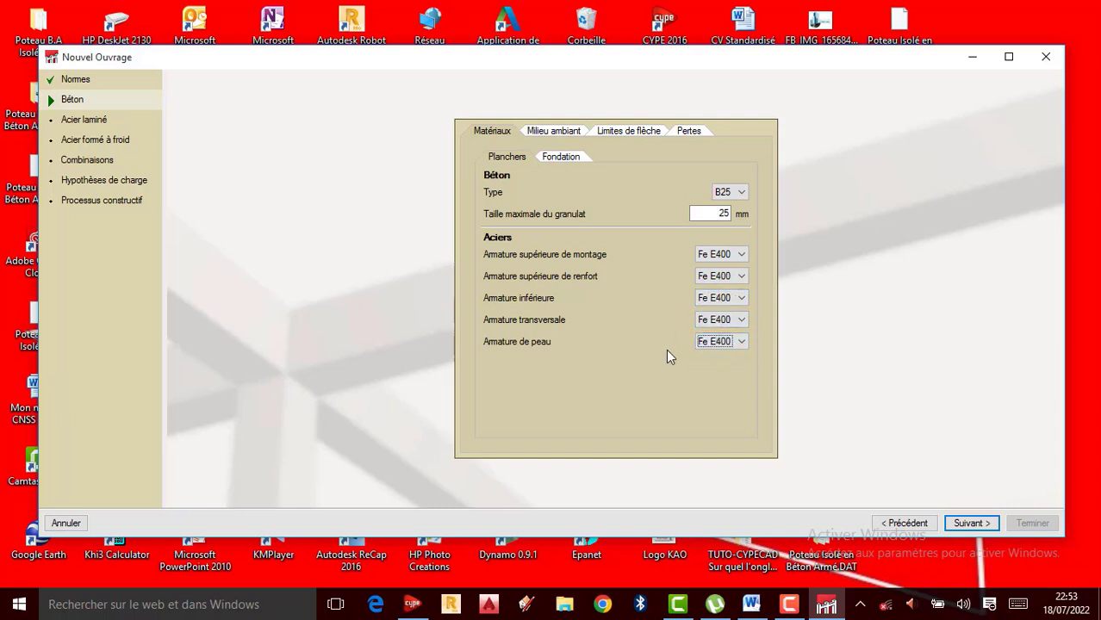
# Keep the default rolled steel, cold-formed steel, combination and load hypothesis settings with formwork removal at 28 days, and finish the project setup
pyautogui.click(970, 524)
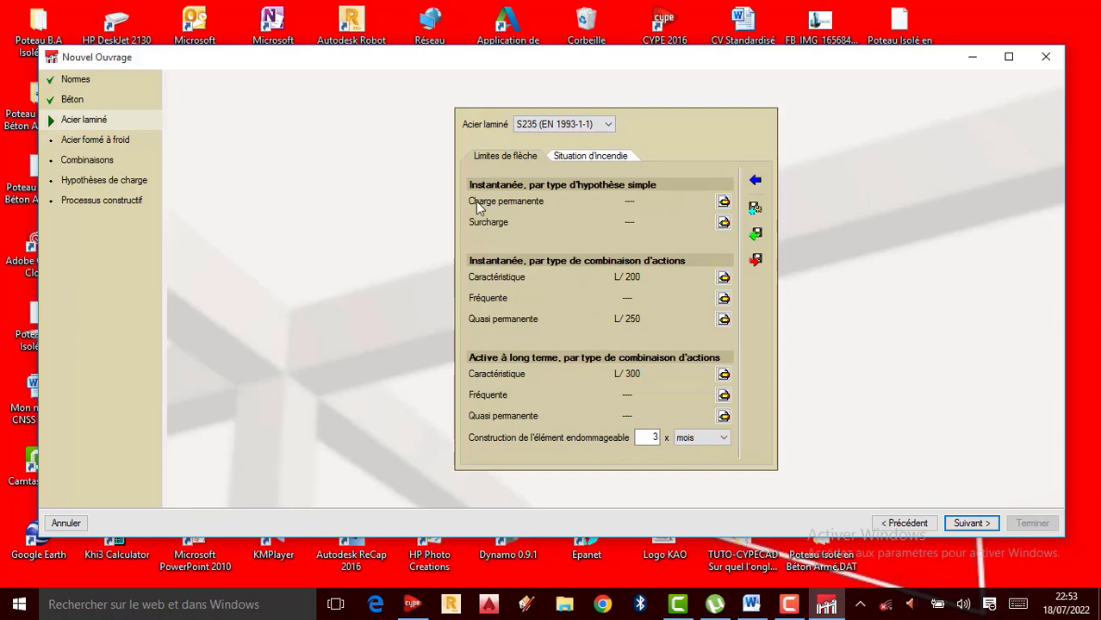
pyautogui.click(723, 201)
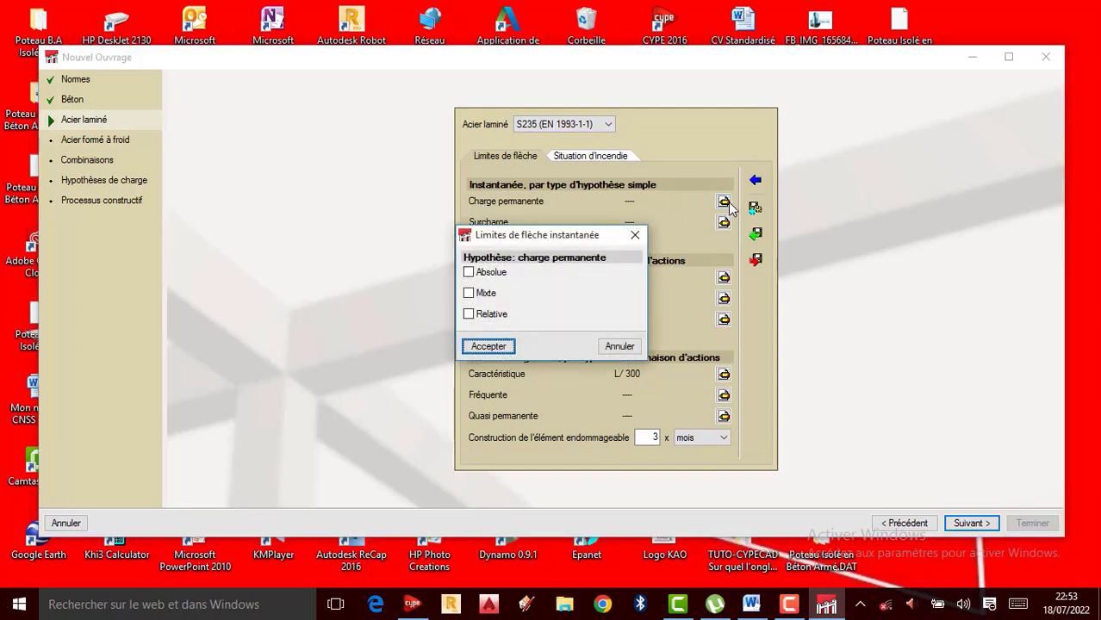
pyautogui.click(508, 349)
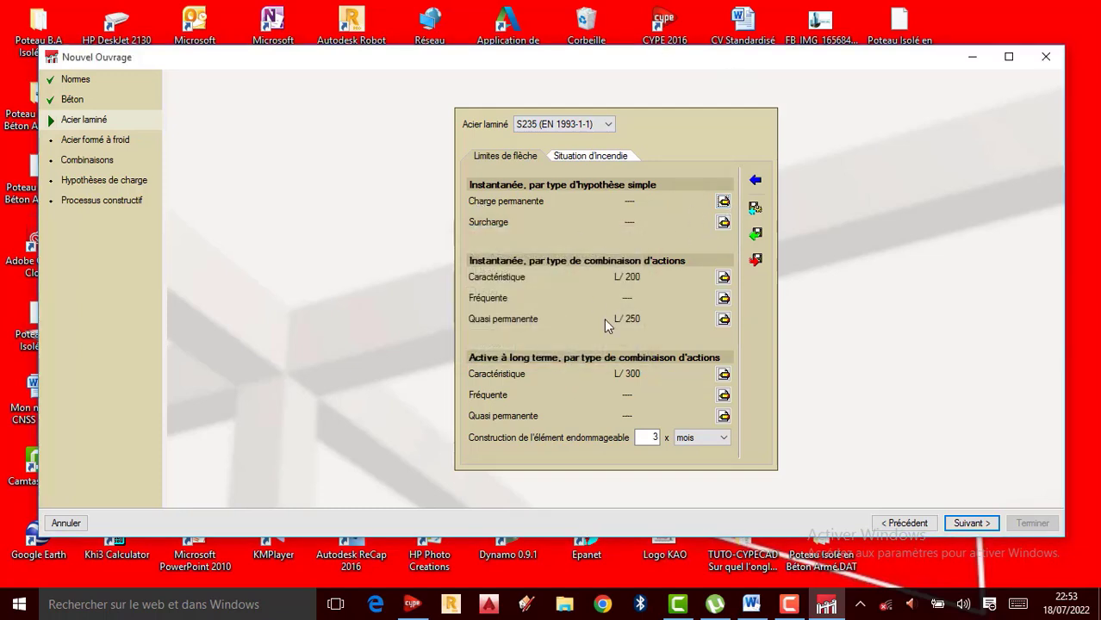
pyautogui.click(983, 528)
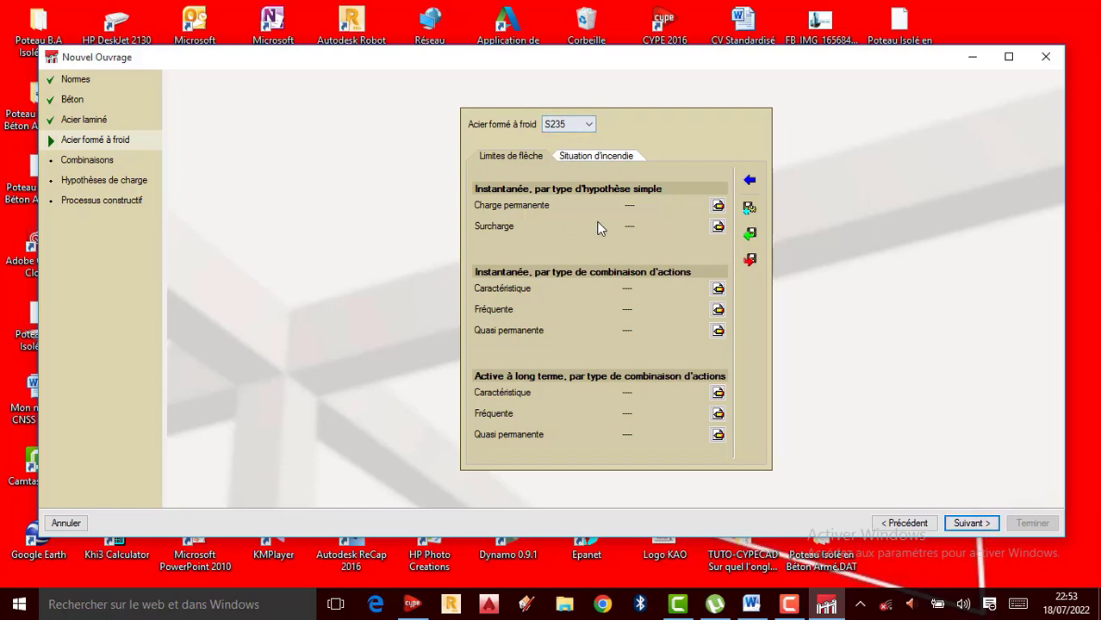
pyautogui.click(971, 524)
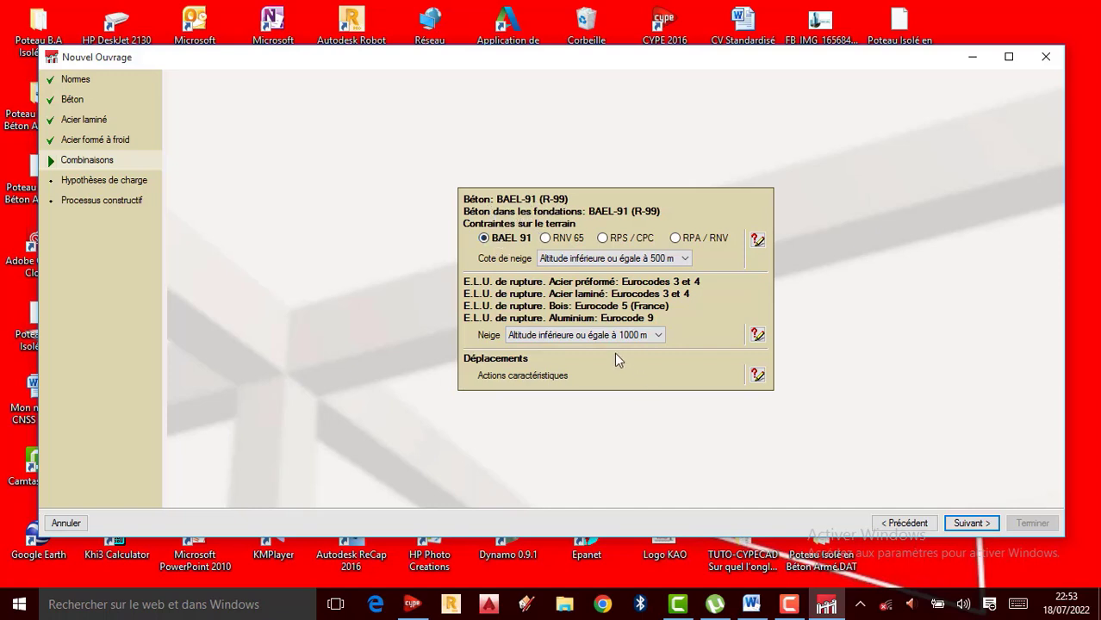
pyautogui.click(971, 523)
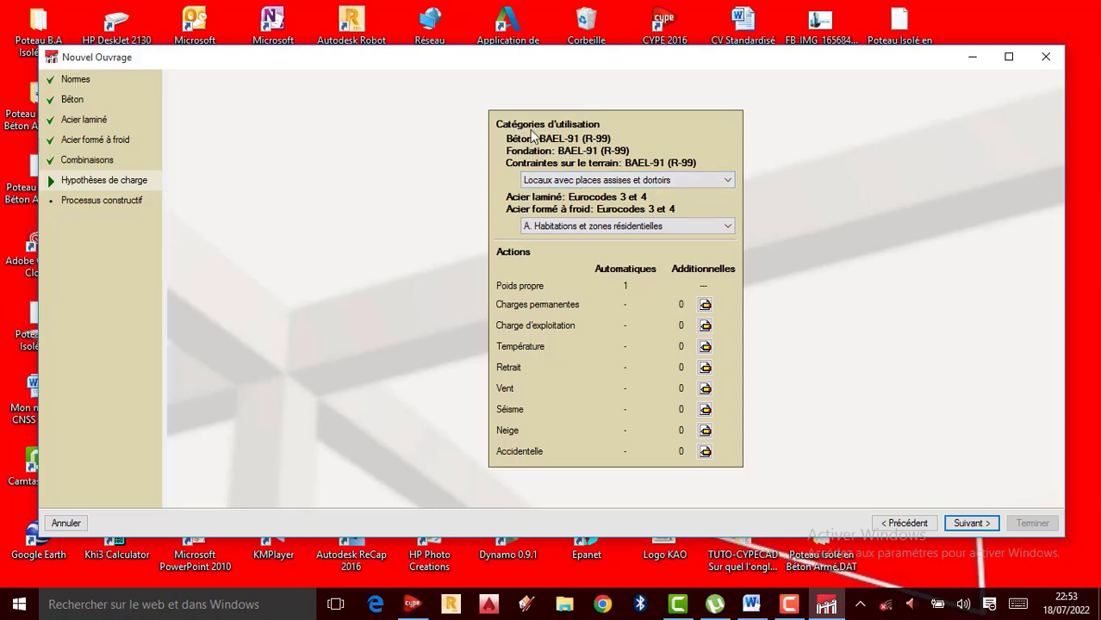
pyautogui.click(972, 523)
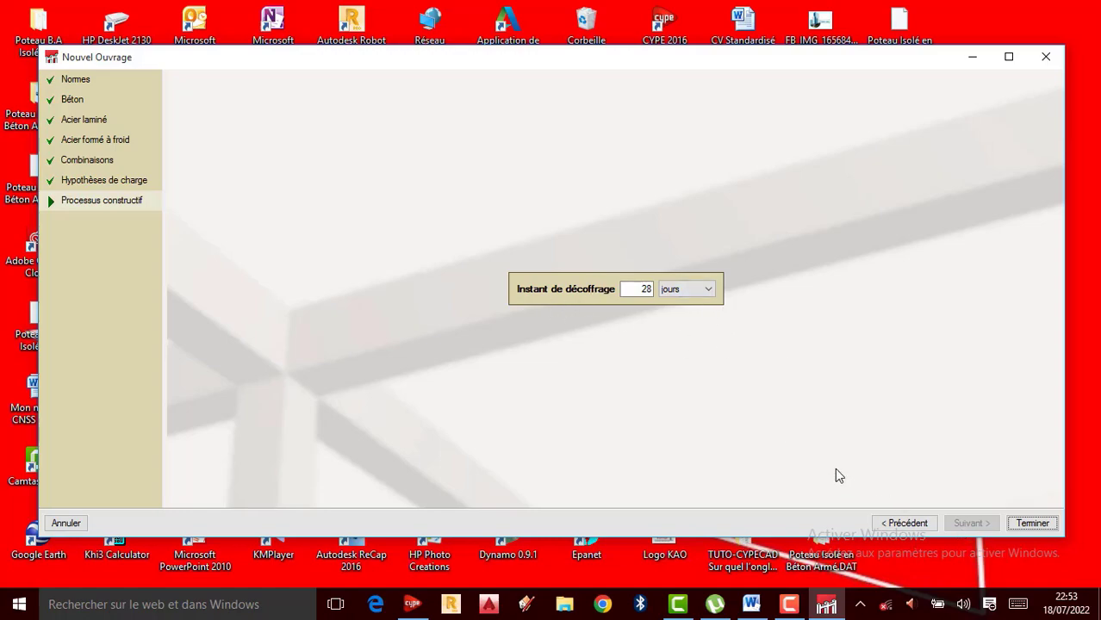
pyautogui.click(1032, 523)
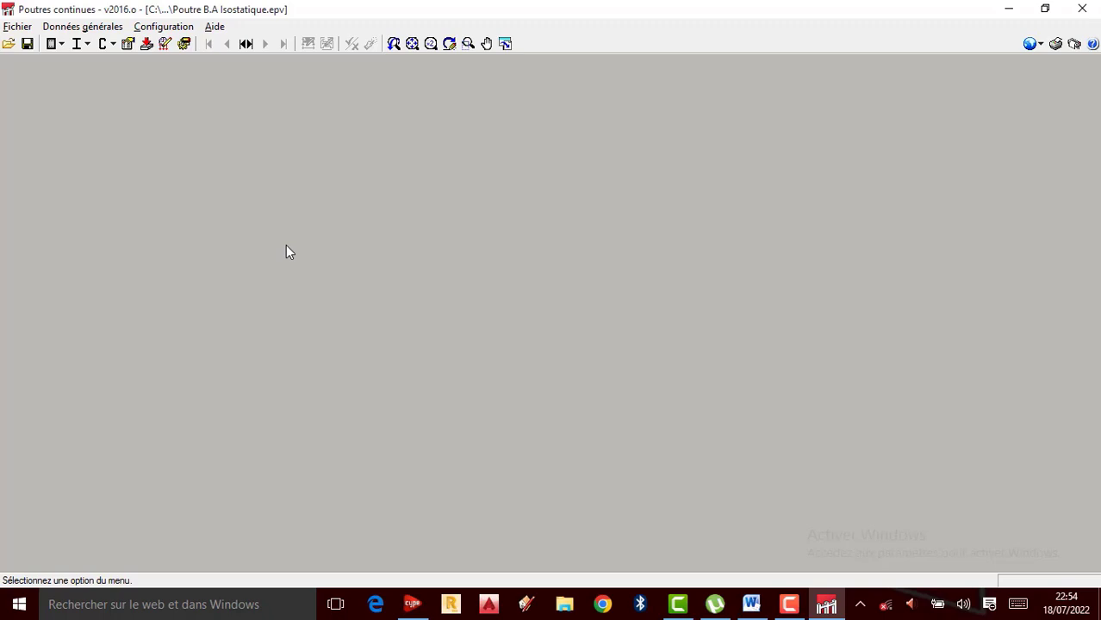
# Add a new continuous beam to the project with the reference "Poutre B.A Isostatique"
pyautogui.click(246, 44)
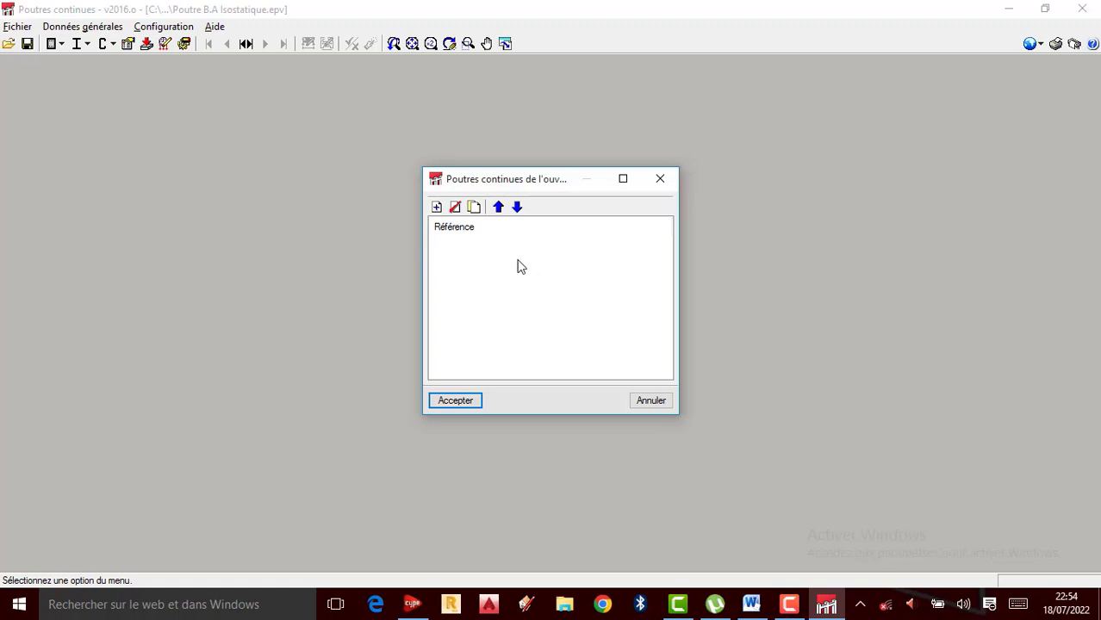
pyautogui.click(437, 208)
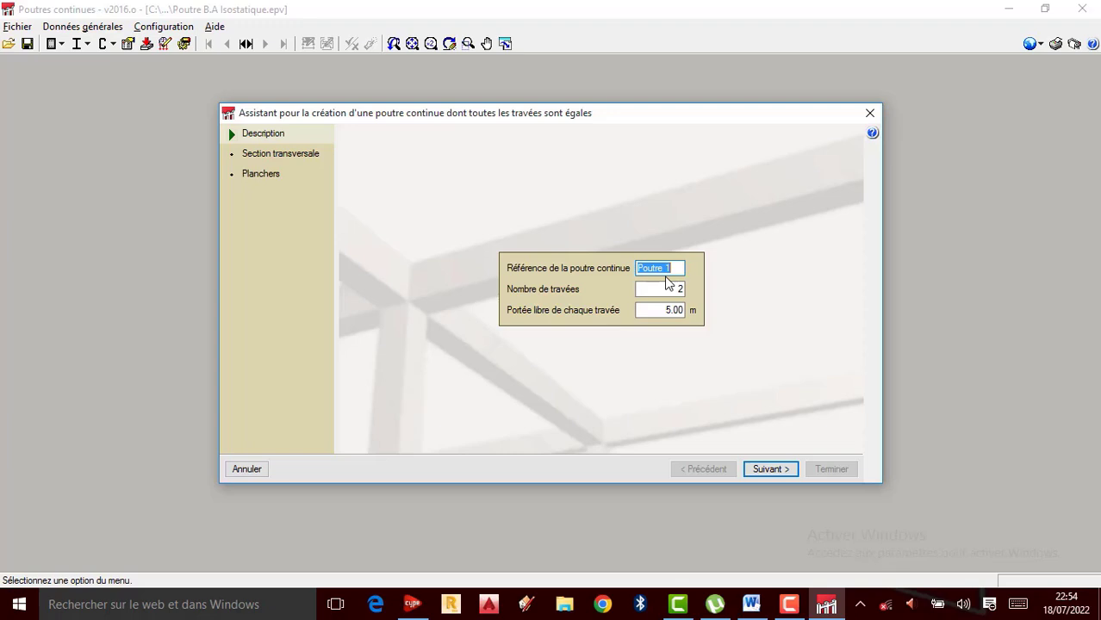
pyautogui.write('po')
pyautogui.press('BackSpace')
pyautogui.press('BackSpace')
pyautogui.write('Poutr')
pyautogui.write('e ')
pyautogui.write('B.A I')
pyautogui.write('sostat')
pyautogui.write('ique')
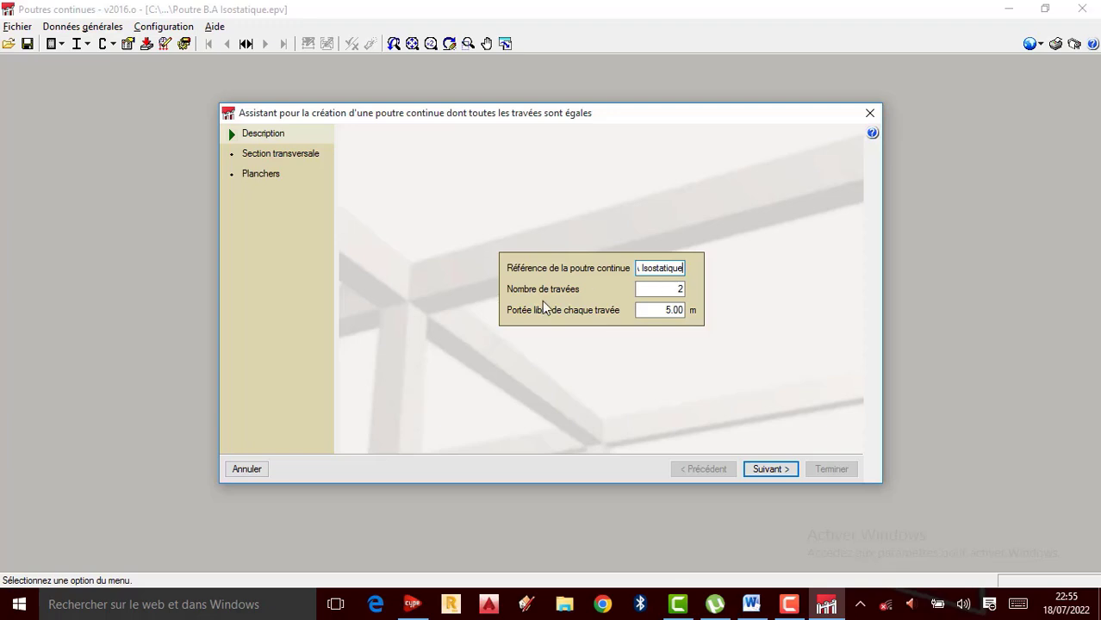
# Give the beam 1 span with a clear span of 4 m and continue to its cross-section
pyautogui.press('Tab')
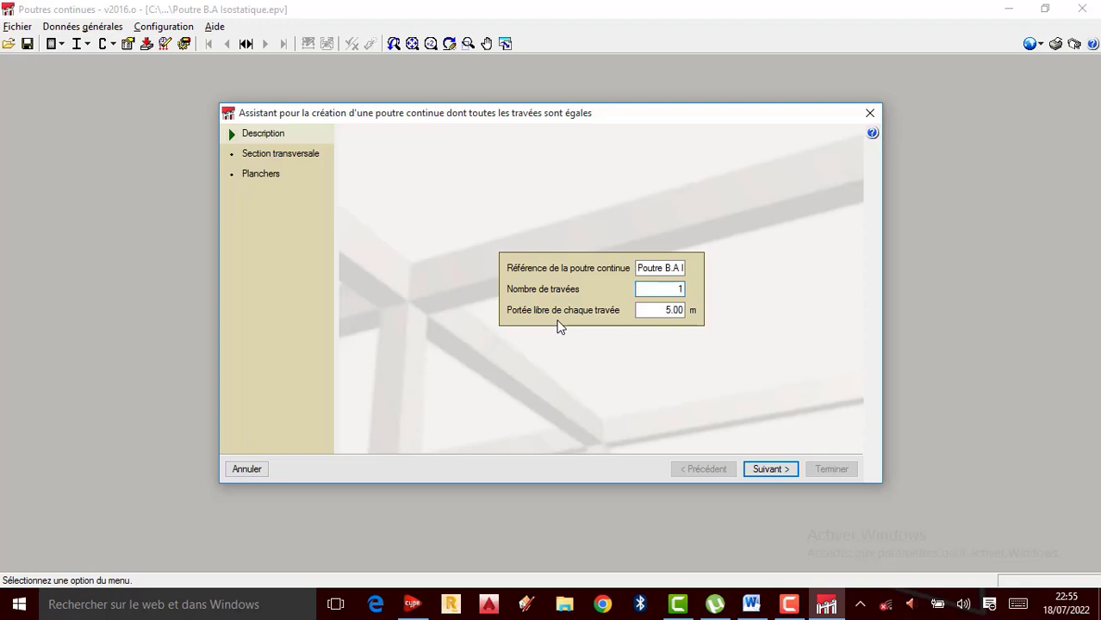
pyautogui.press('Tab')
pyautogui.write('4')
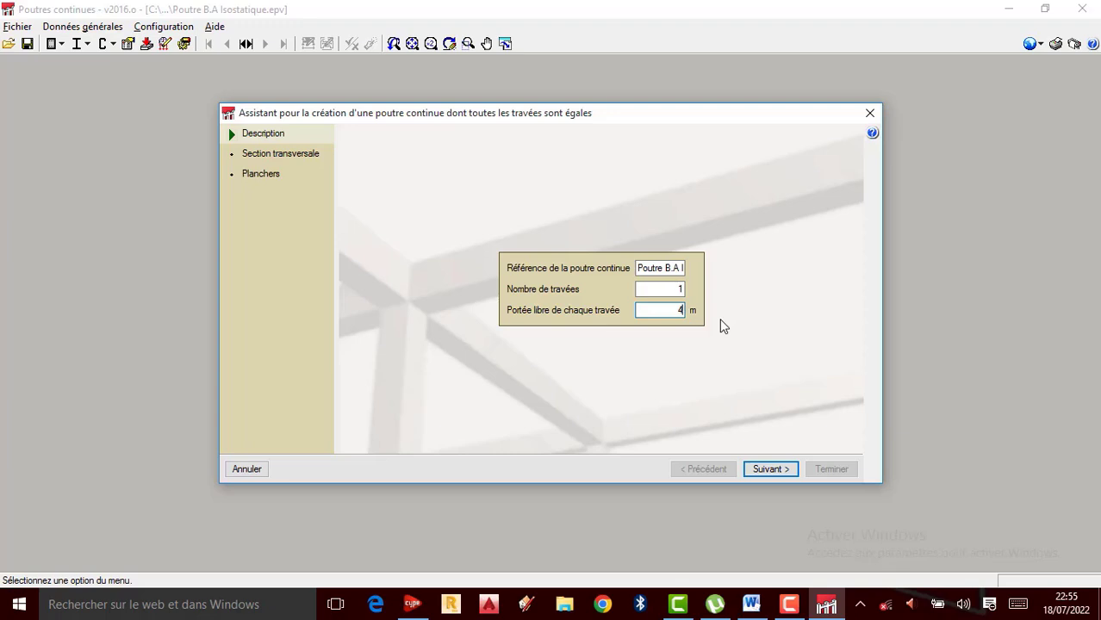
pyautogui.write('.5')
pyautogui.press('BackSpace')
pyautogui.press('BackSpace')
pyautogui.click(770, 471)
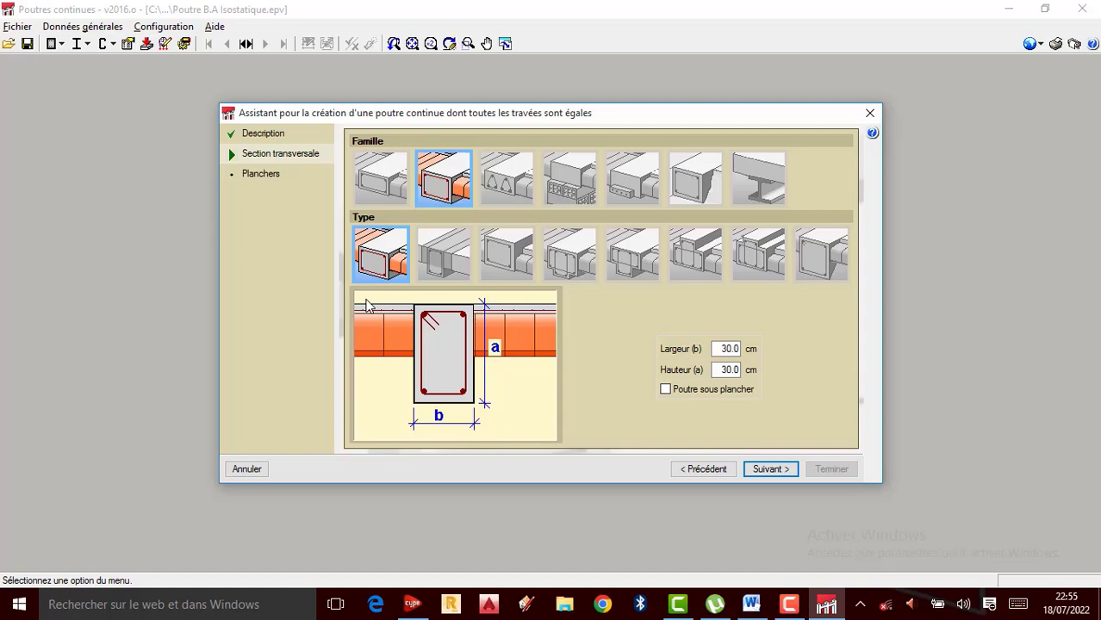
# Examine the available cross-section families, including flat, lattice, wall-supported, foundation and steel beams
pyautogui.click(394, 189)
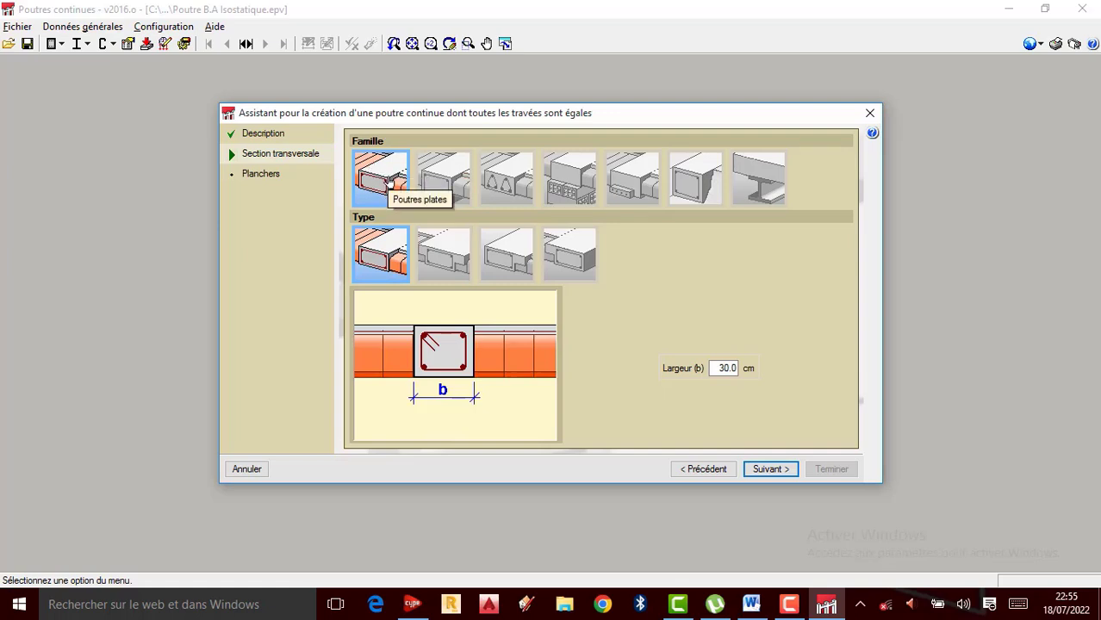
pyautogui.click(433, 195)
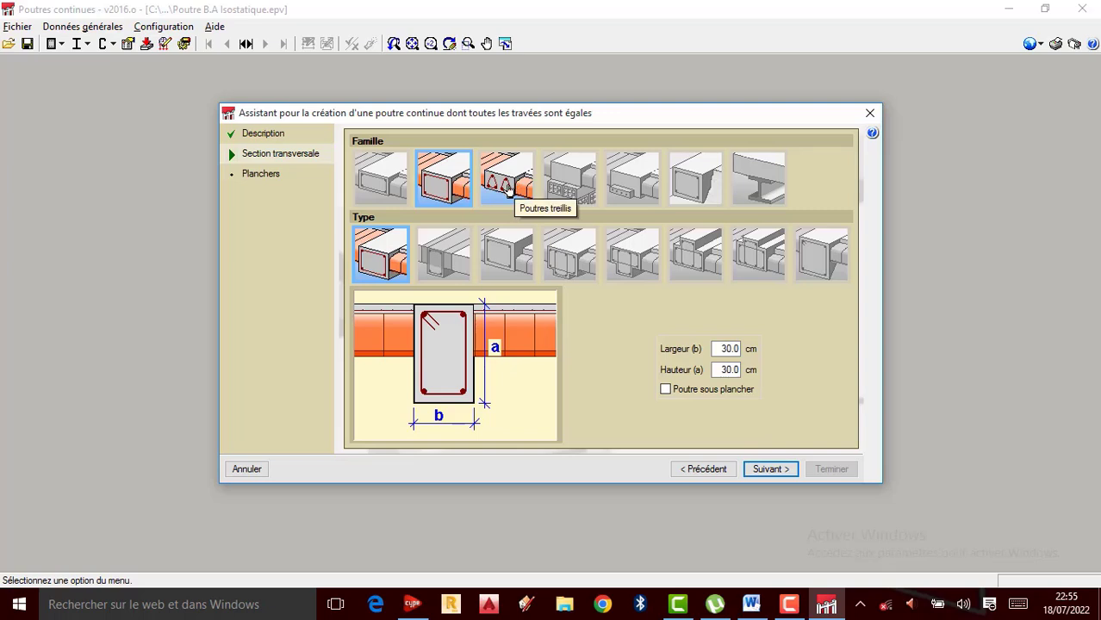
pyautogui.click(516, 190)
pyautogui.click(571, 191)
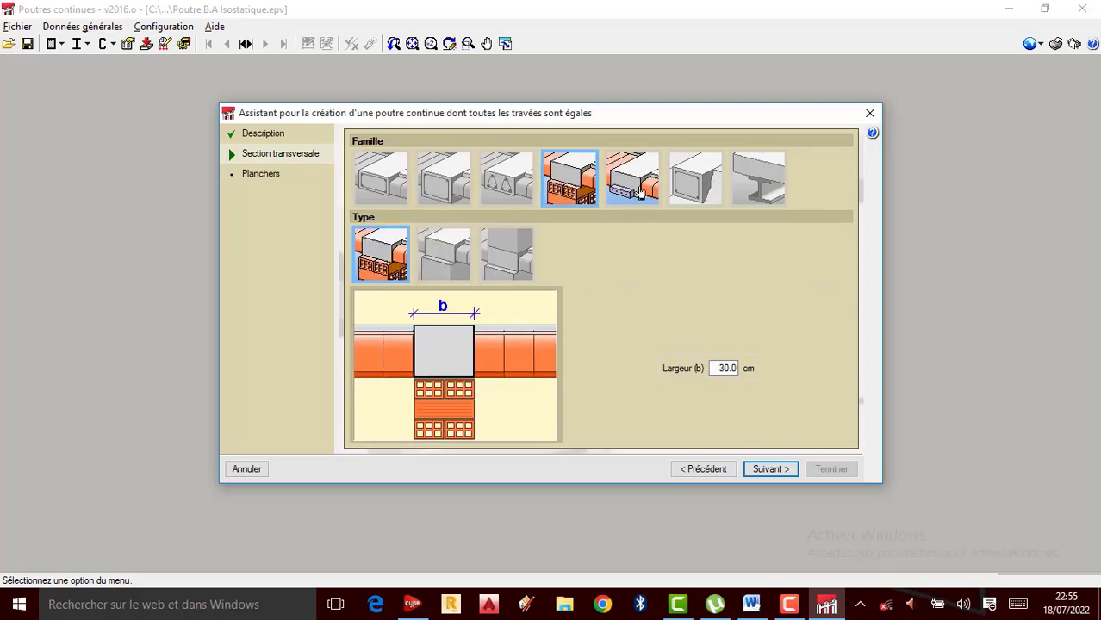
pyautogui.click(648, 195)
pyautogui.click(697, 187)
pyautogui.click(755, 189)
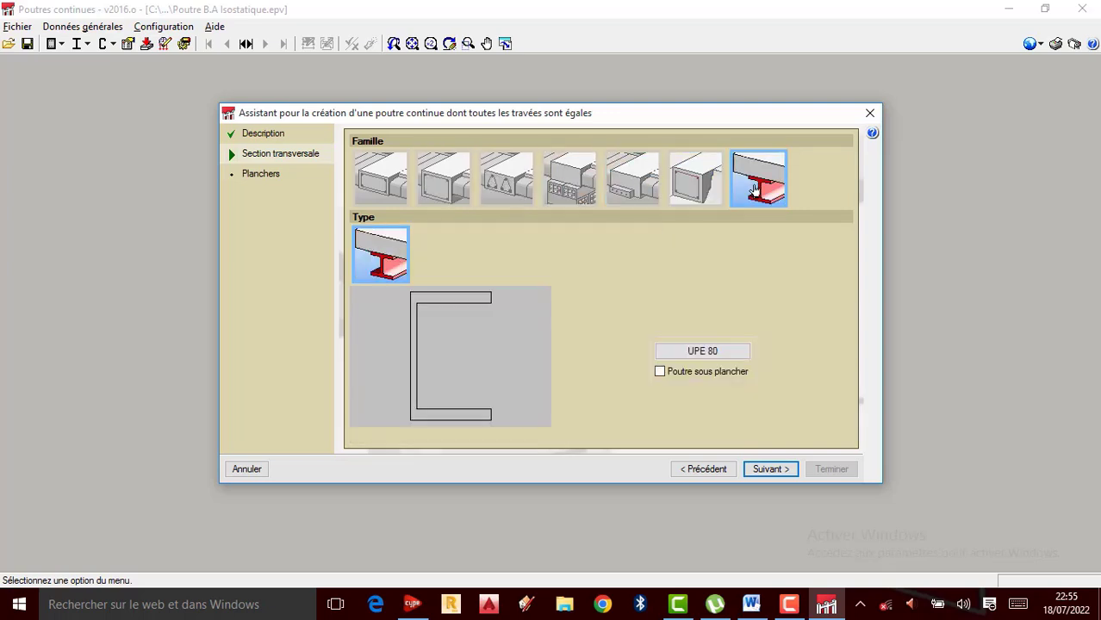
pyautogui.click(689, 184)
pyautogui.click(642, 185)
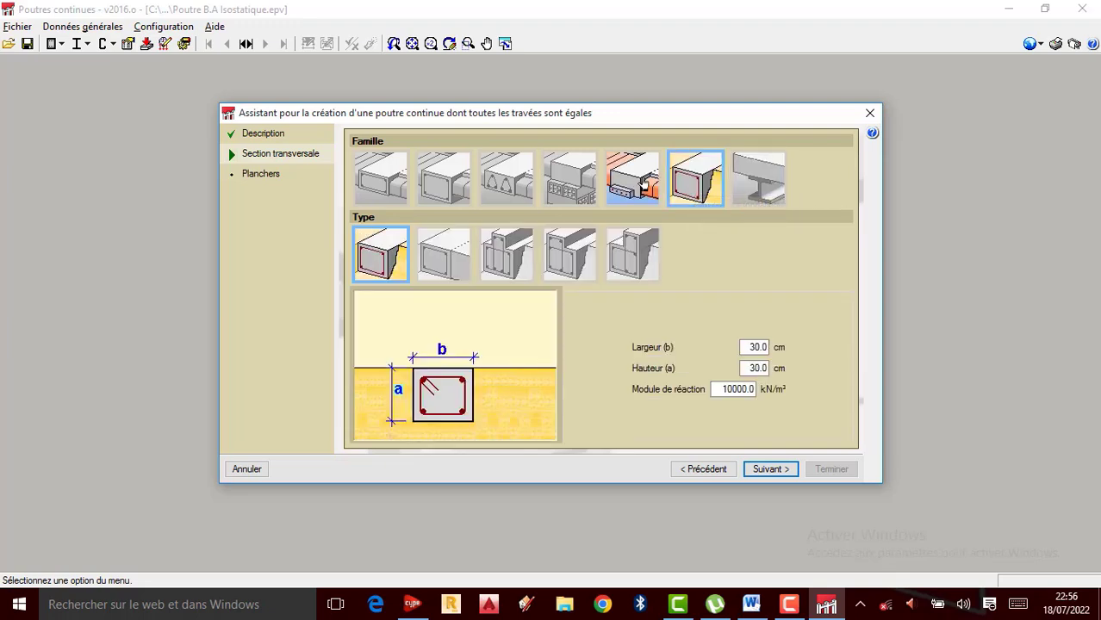
pyautogui.click(586, 186)
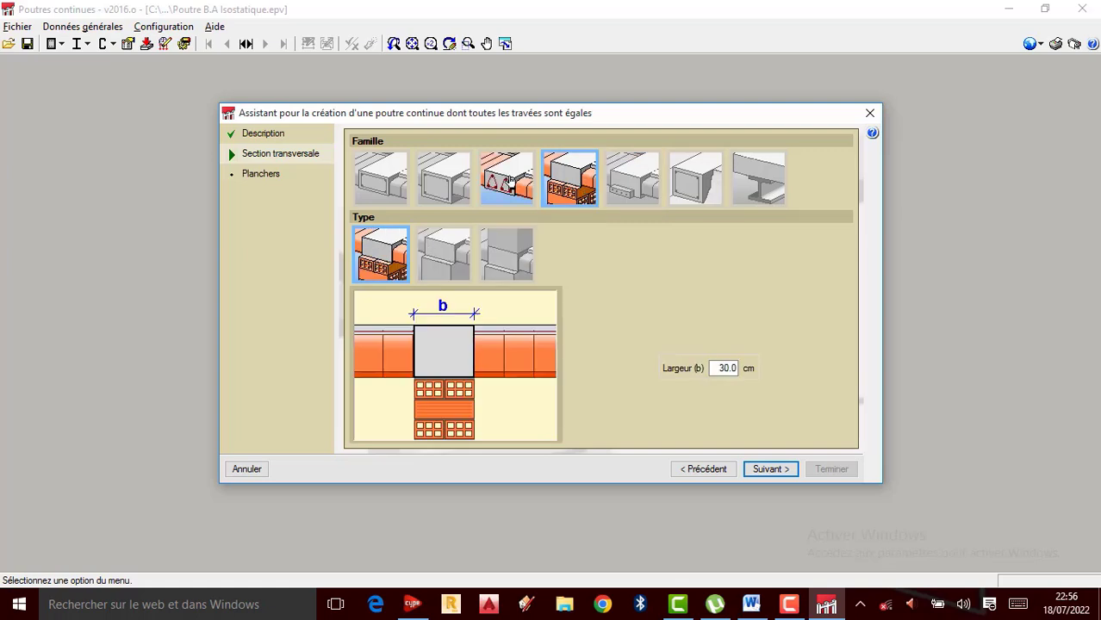
pyautogui.click(513, 179)
pyautogui.click(568, 180)
pyautogui.click(519, 176)
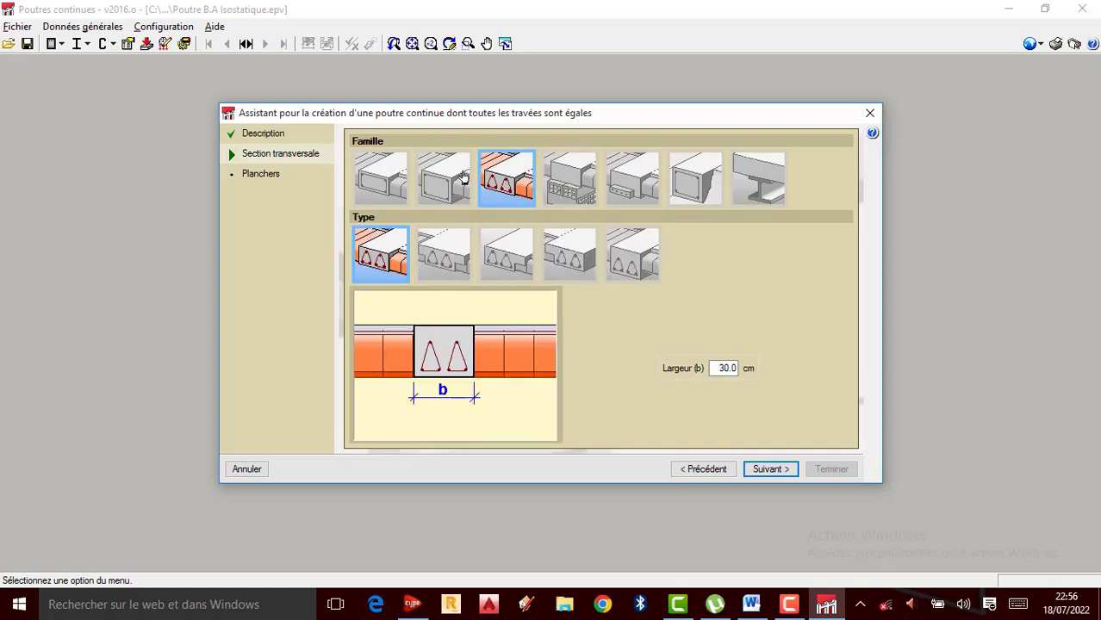
# Choose the dropped concrete beam section with left and right flanges and set its width to 20 cm
pyautogui.click(456, 181)
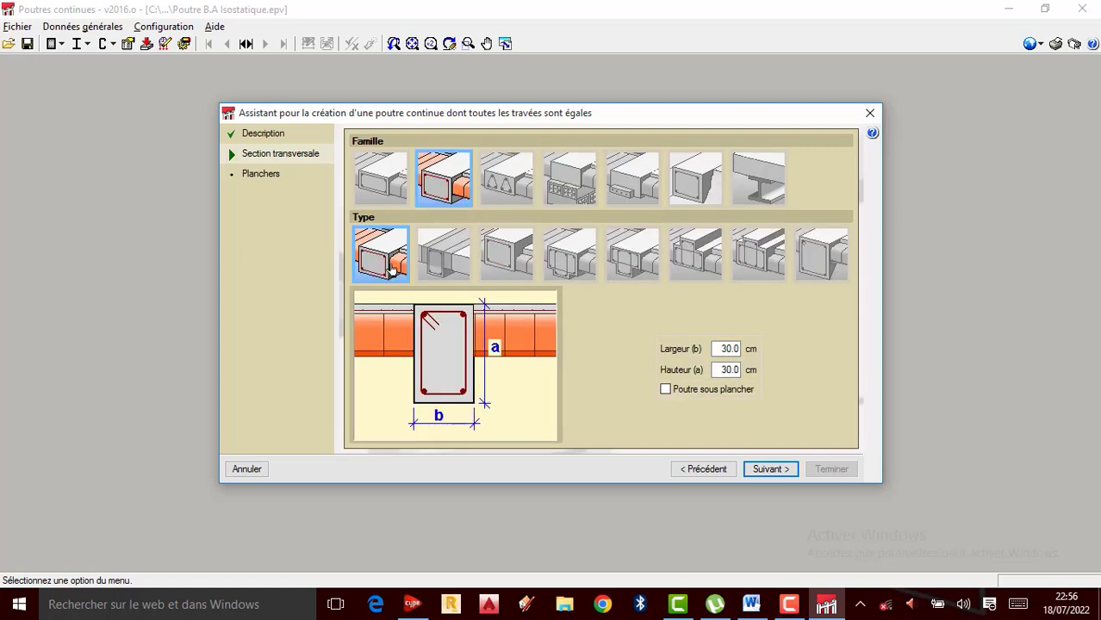
pyautogui.click(447, 274)
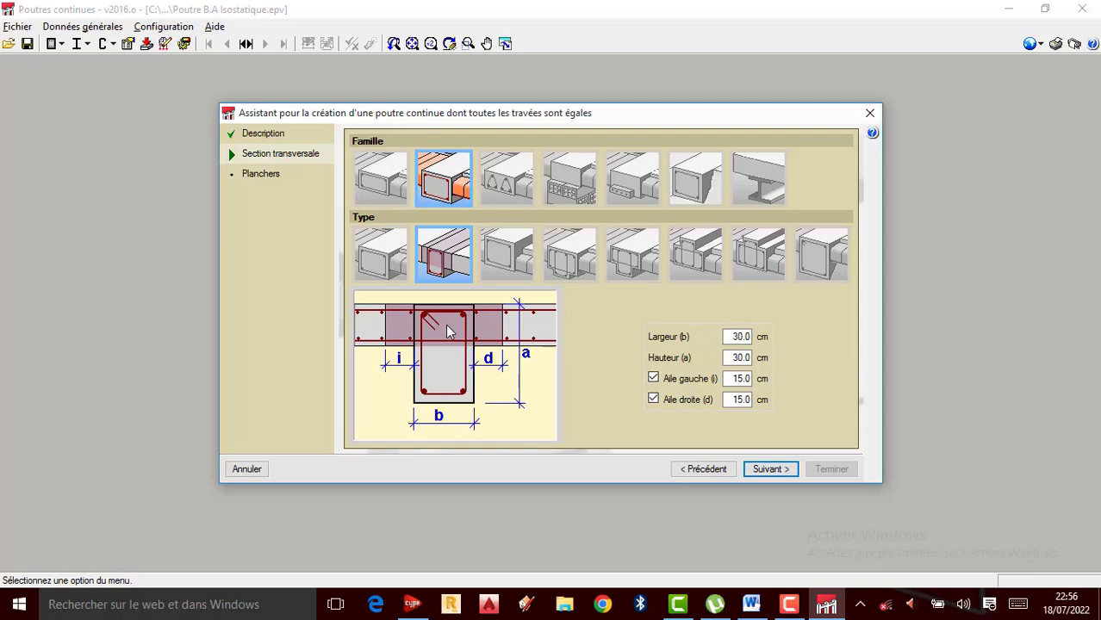
pyautogui.click(741, 337)
pyautogui.press('BackSpace')
pyautogui.press('BackSpace')
pyautogui.press('BackSpace')
pyautogui.write('20.')
# Set the beam section's height to 45 cm, keep both flanges at 15 cm, and continue to the floors
pyautogui.click(740, 360)
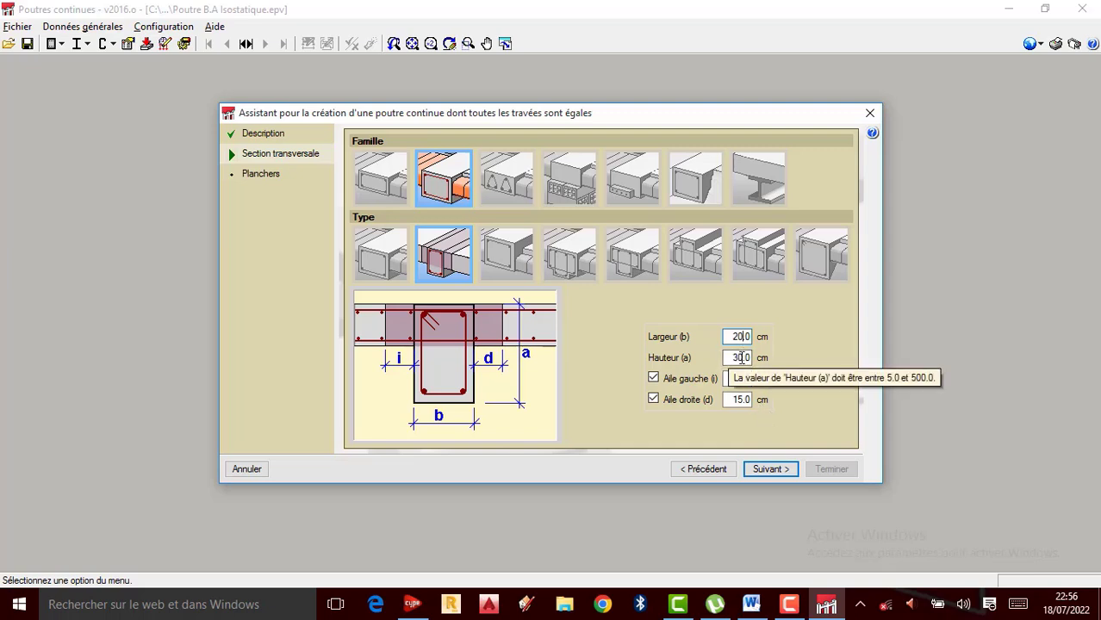
pyautogui.press('BackSpace')
pyautogui.press('BackSpace')
pyautogui.write('45')
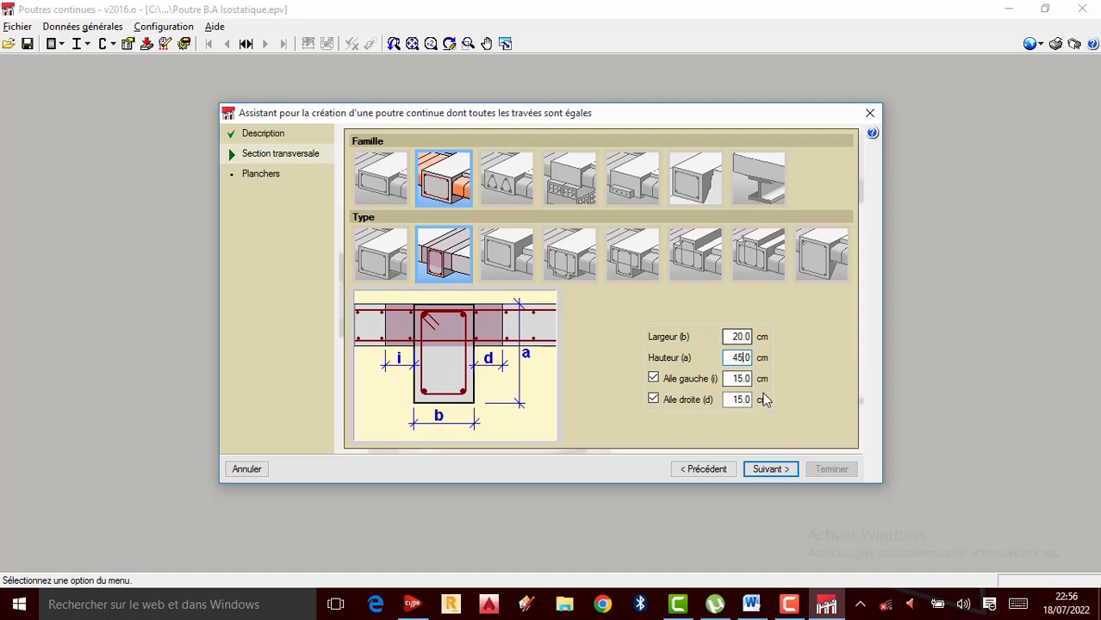
pyautogui.click(774, 470)
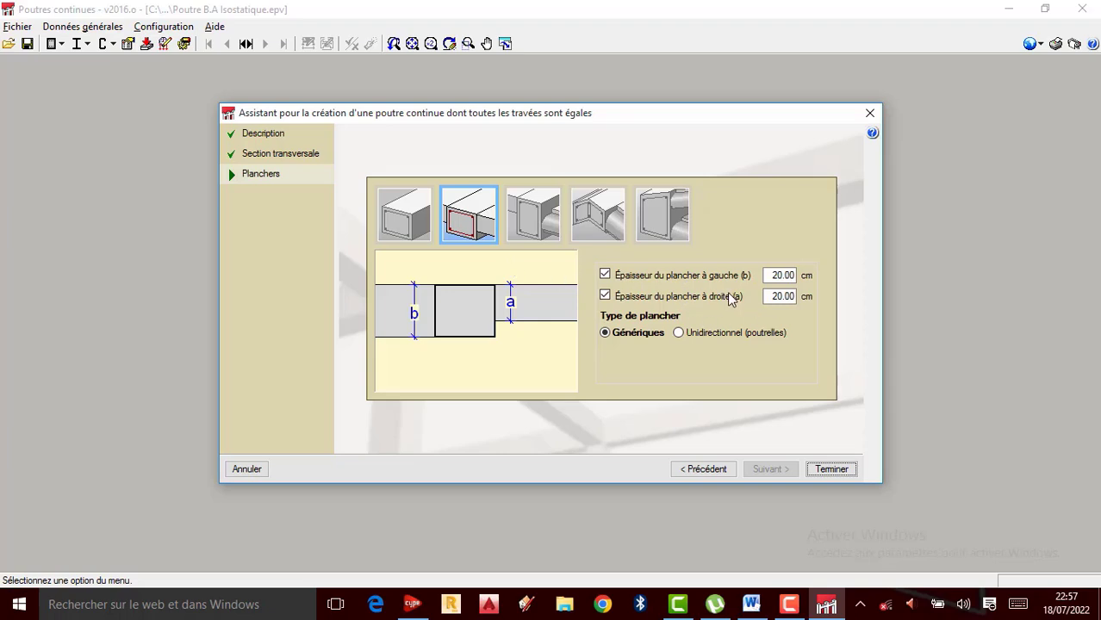
# Keep generic floors 20 cm thick on both sides of the beam, finish its creation and accept the project's beam list
pyautogui.click(782, 276)
pyautogui.click(683, 334)
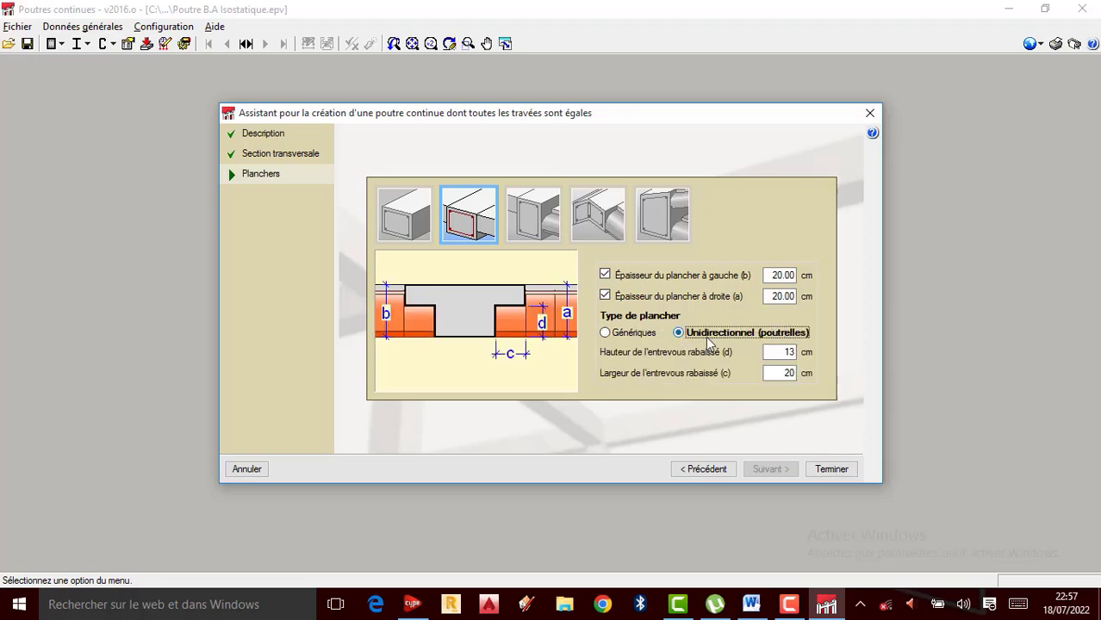
pyautogui.click(606, 333)
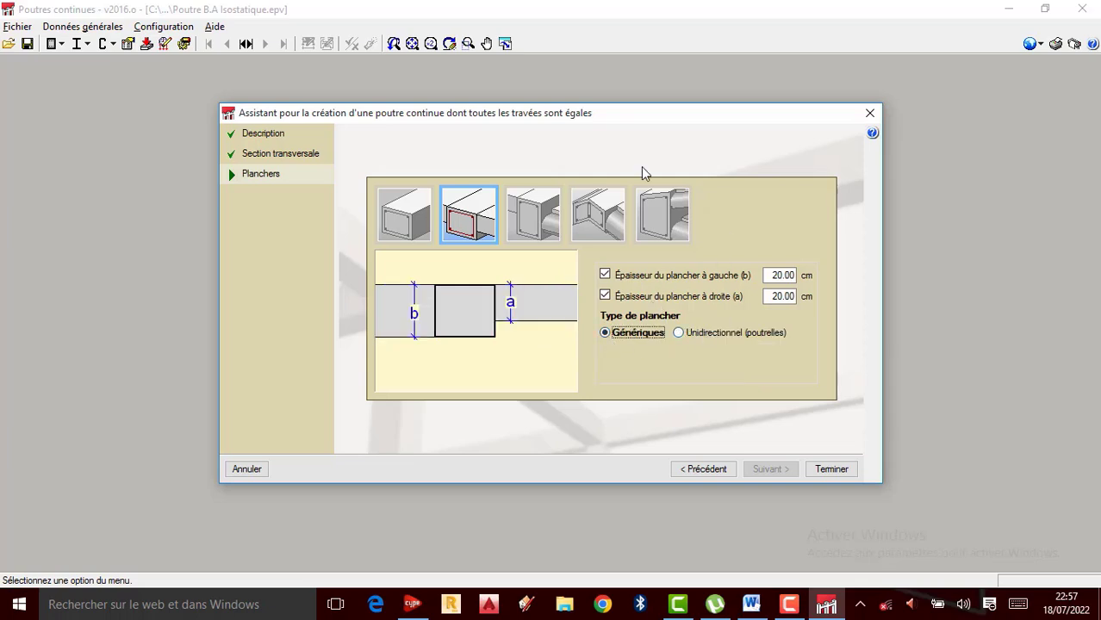
pyautogui.click(833, 469)
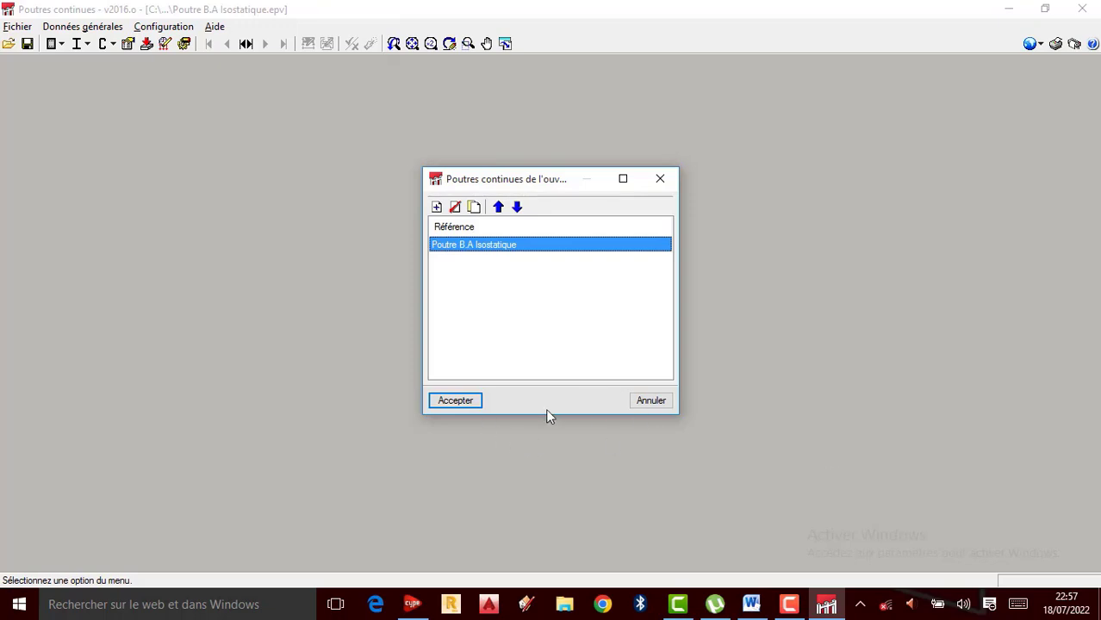
pyautogui.click(460, 405)
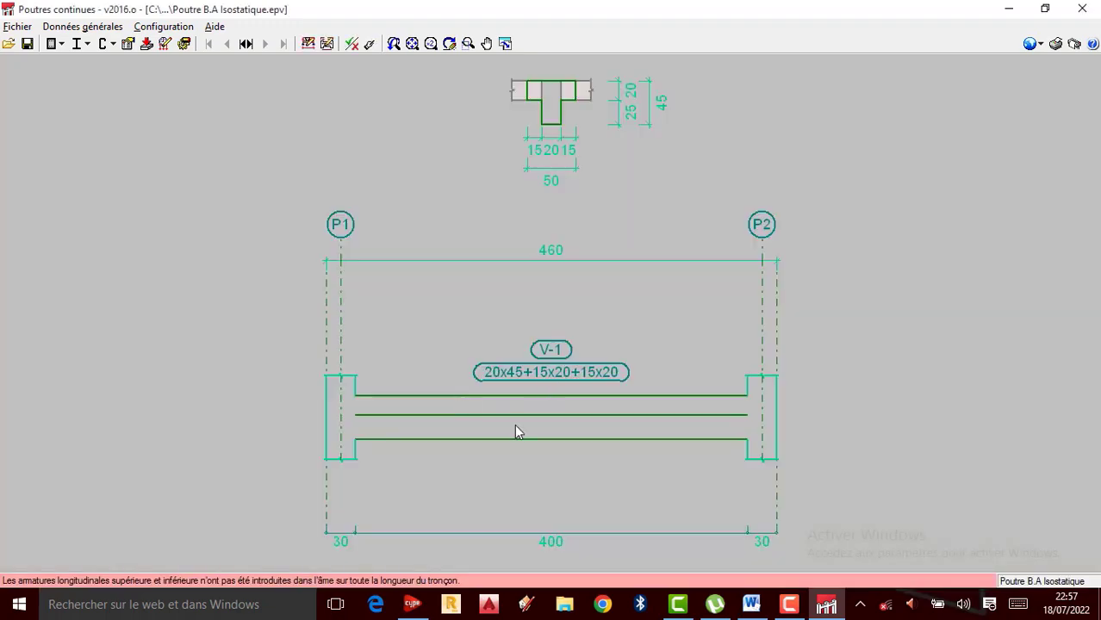
pyautogui.scroll(1, 513, 431)
pyautogui.scroll(-1, 511, 431)
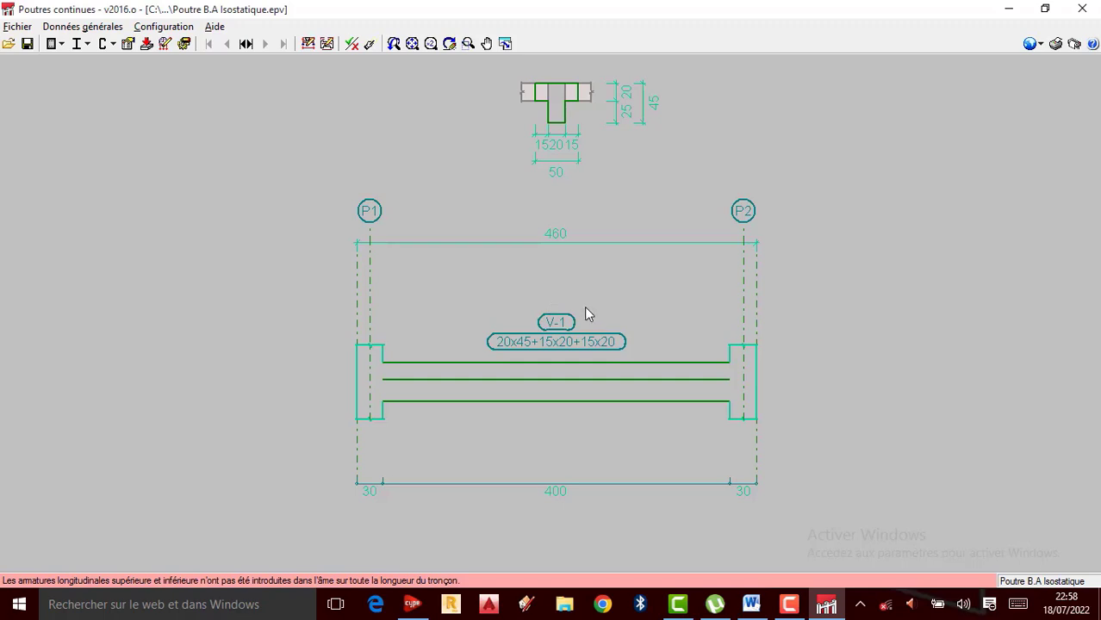
pyautogui.scroll(1, 534, 391)
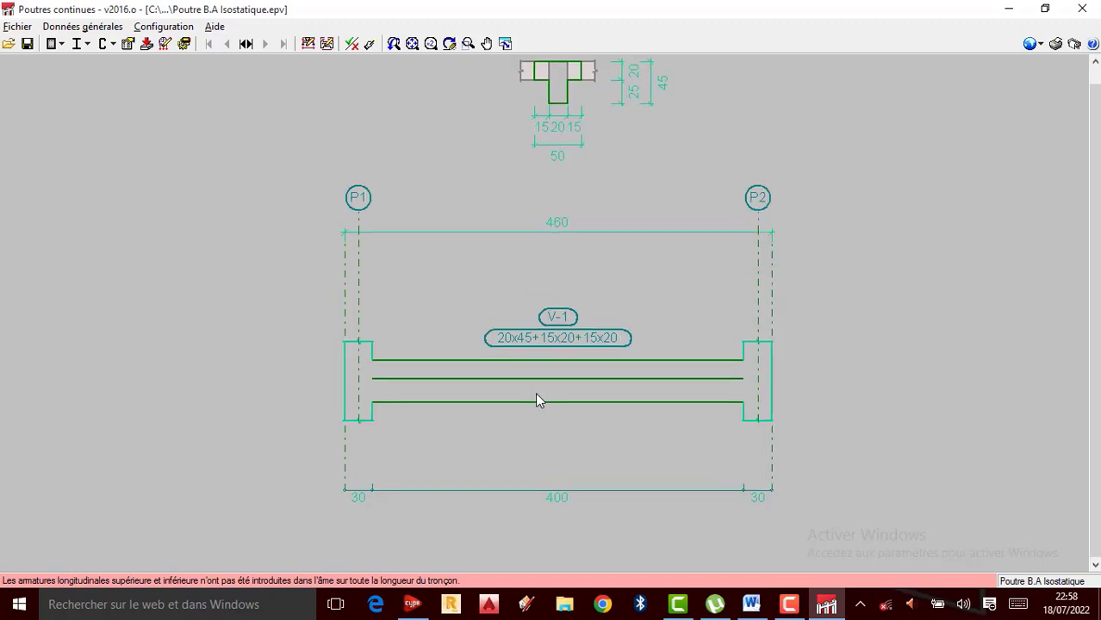
pyautogui.scroll(-1, 563, 296)
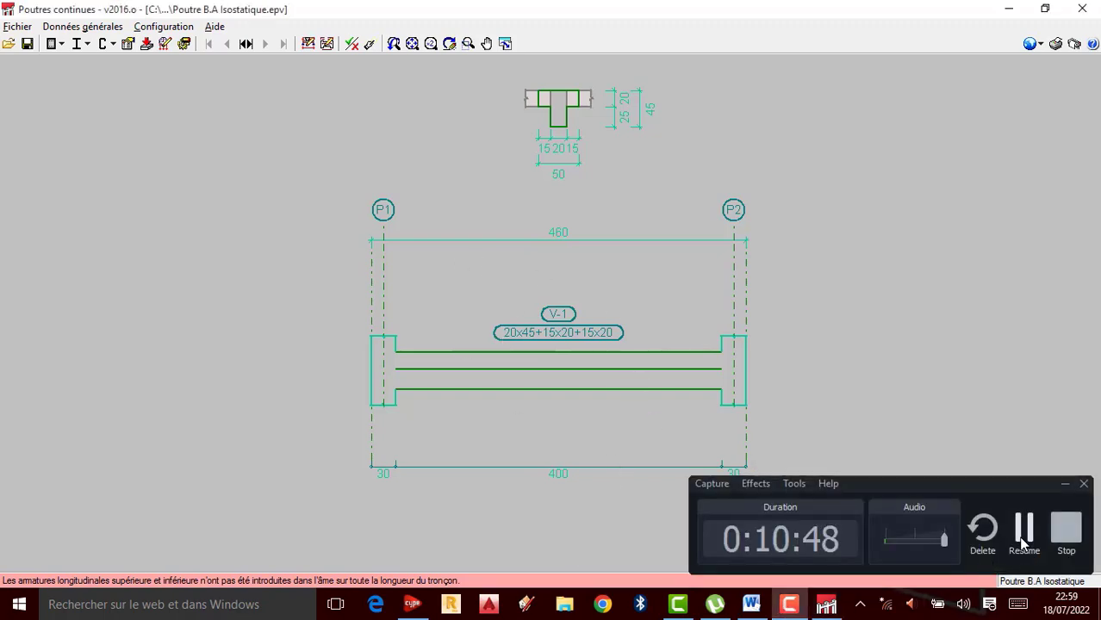
pyautogui.scroll(1, 501, 323)
pyautogui.scroll(-1, 500, 363)
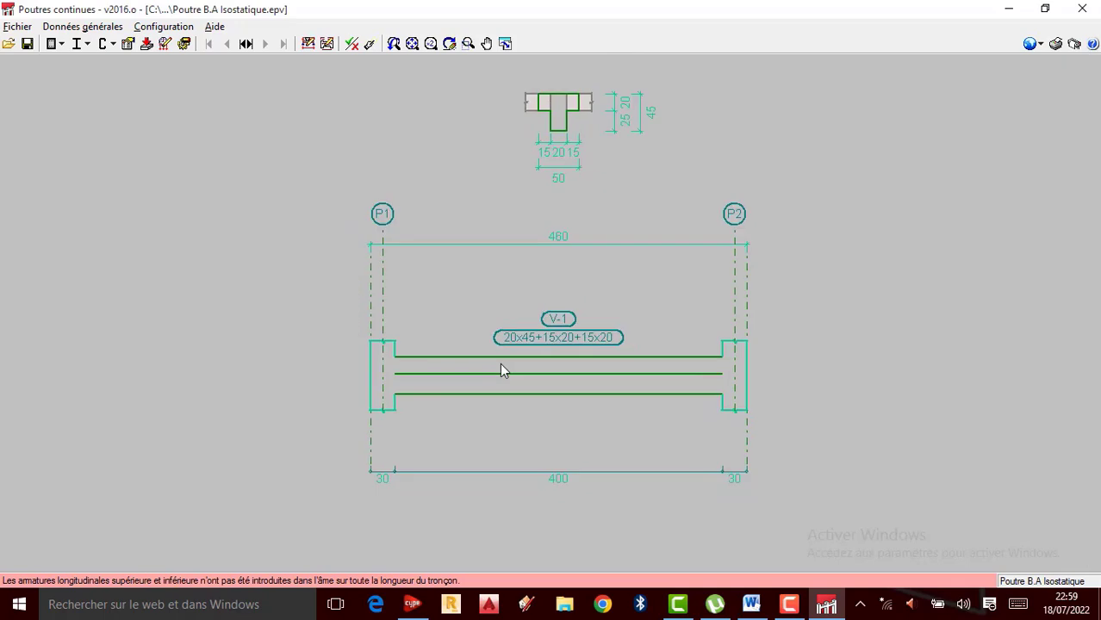
# Choose B25 concrete for the floors in the concrete beam materials, keeping Fe E400 for all reinforcement, and accept
pyautogui.click(95, 29)
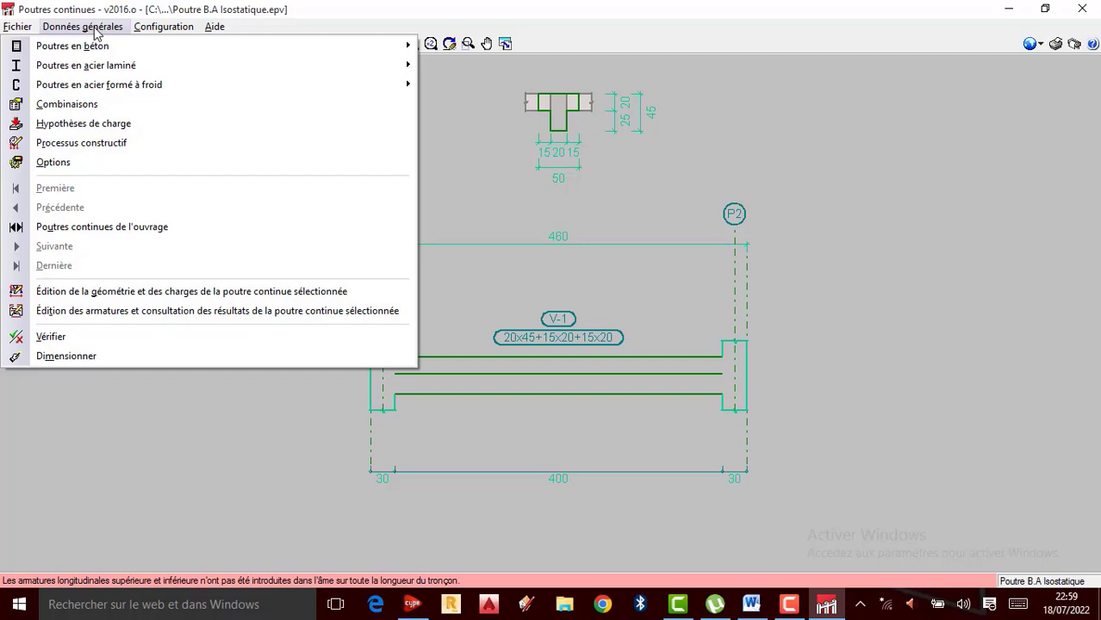
pyautogui.moveTo(90, 49)
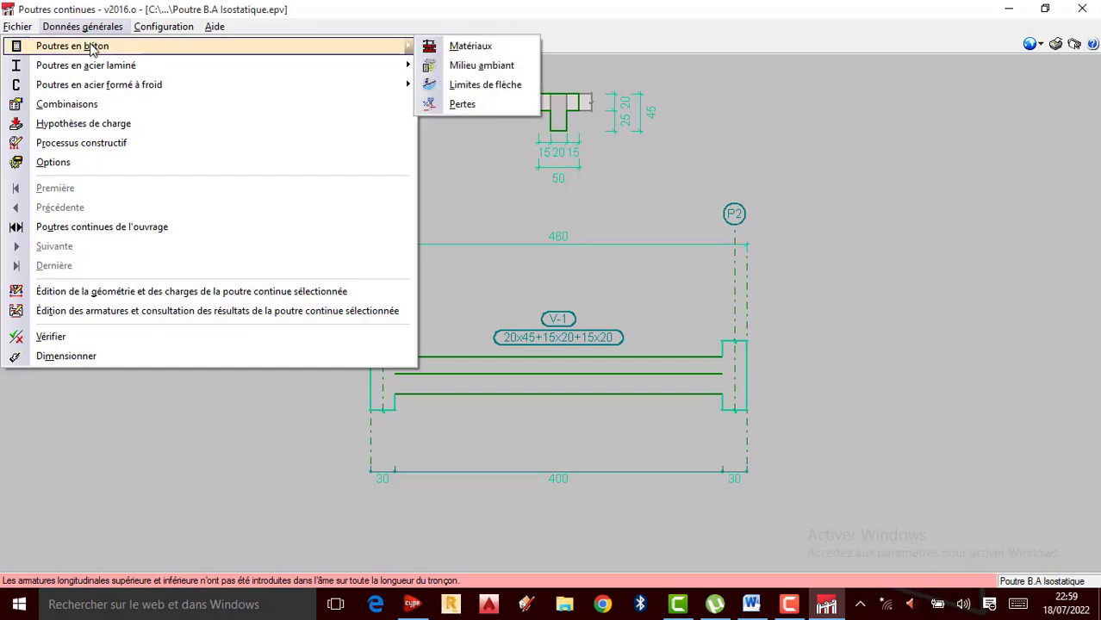
pyautogui.click(472, 49)
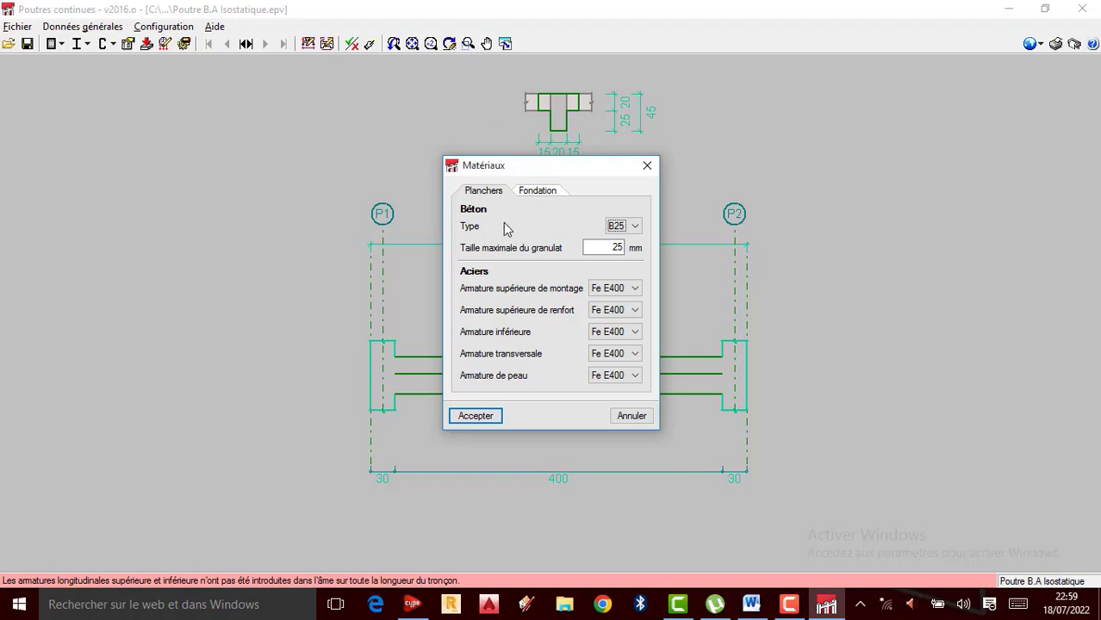
pyautogui.click(635, 226)
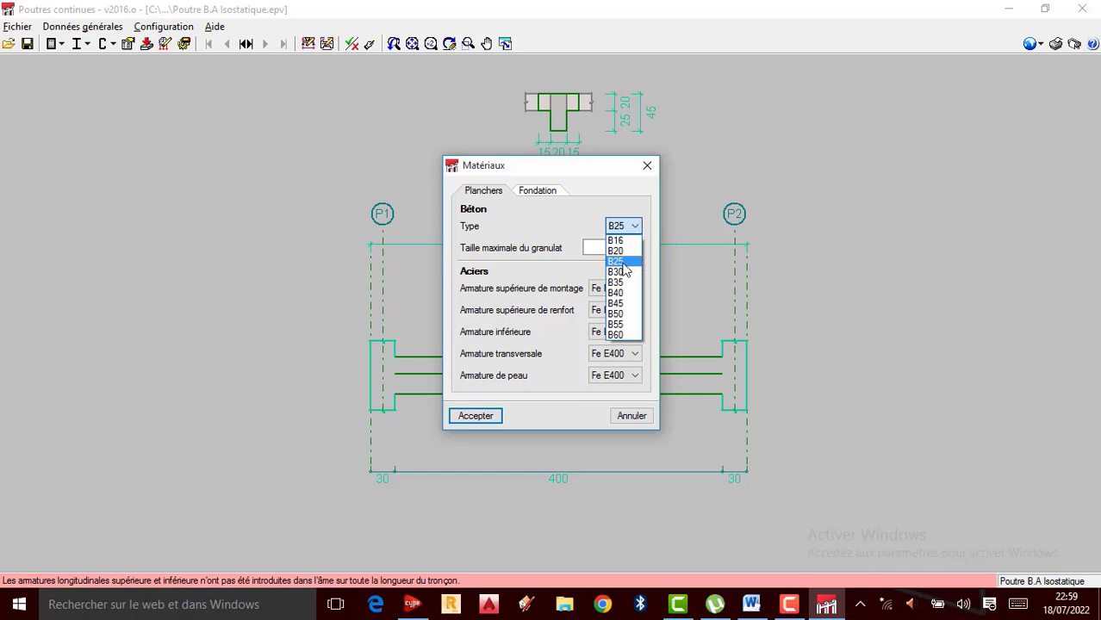
pyautogui.click(624, 262)
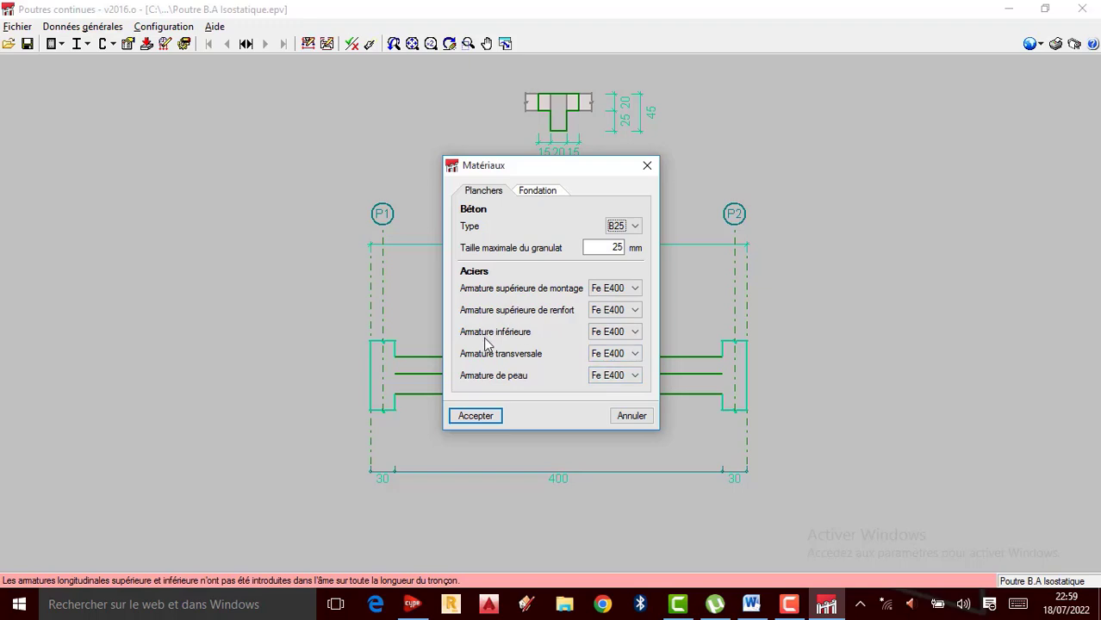
pyautogui.click(474, 416)
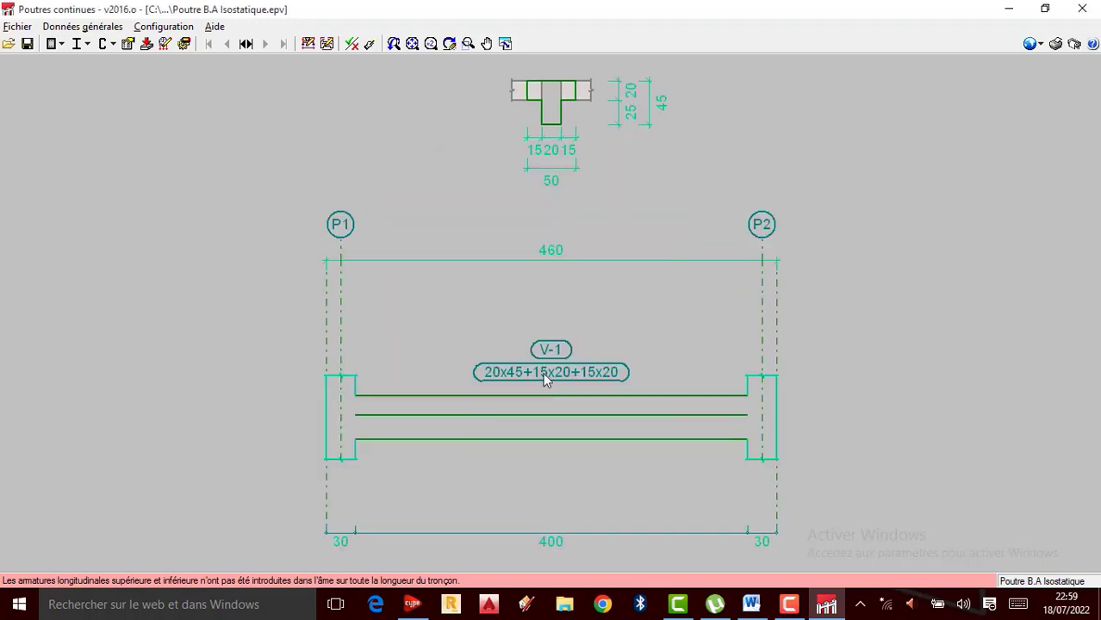
# Set the concrete beams' exposure characteristic to "Fissuration peu préjudiciable" and accept
pyautogui.click(93, 26)
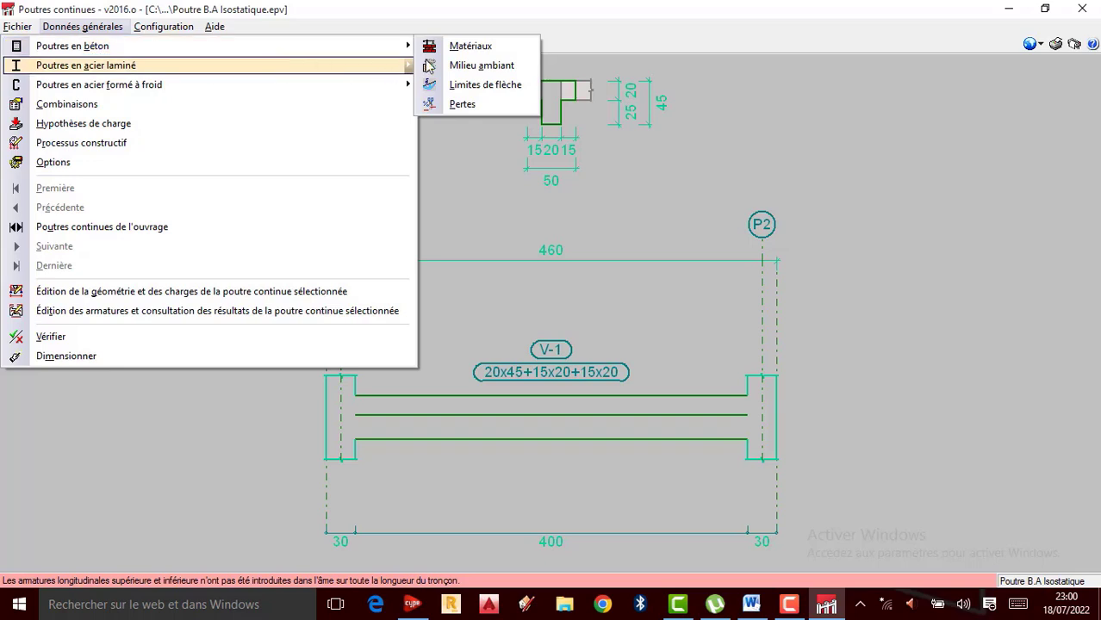
pyautogui.click(487, 74)
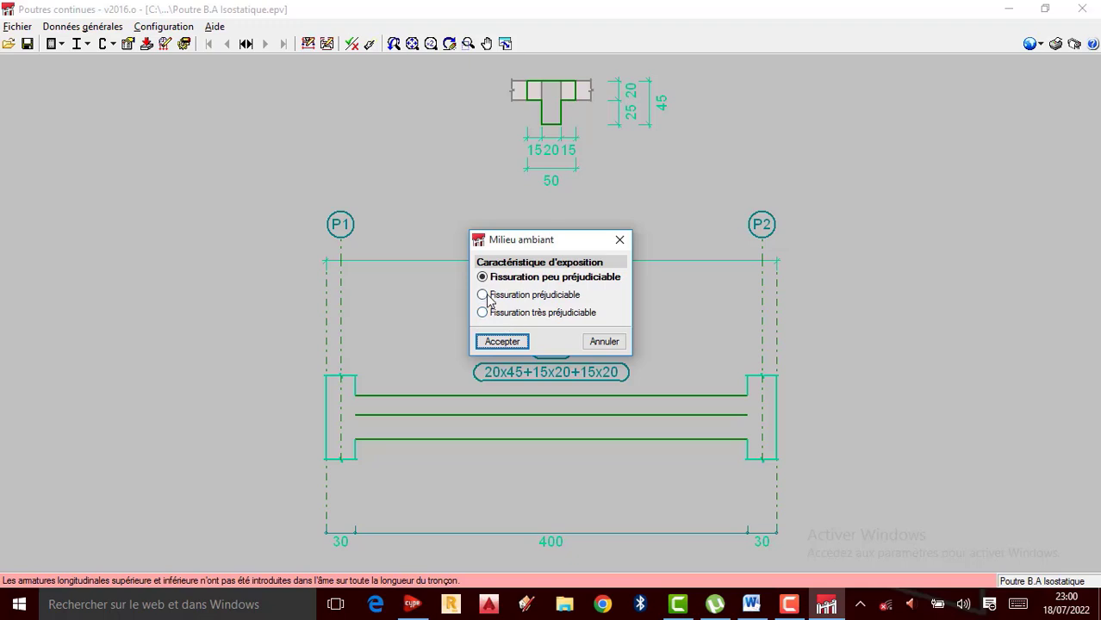
pyautogui.click(484, 296)
pyautogui.click(483, 278)
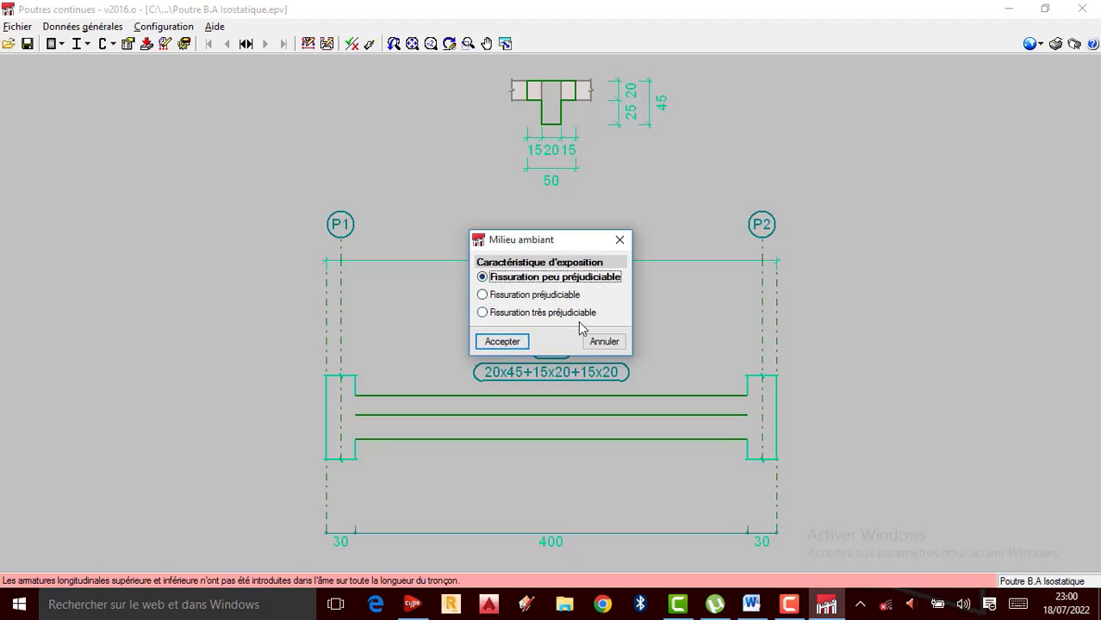
pyautogui.click(504, 347)
# Review the concrete beams' deflection limits, checking the instantaneous options for permanent load, surcharge and characteristic combination, and accept them
pyautogui.click(82, 26)
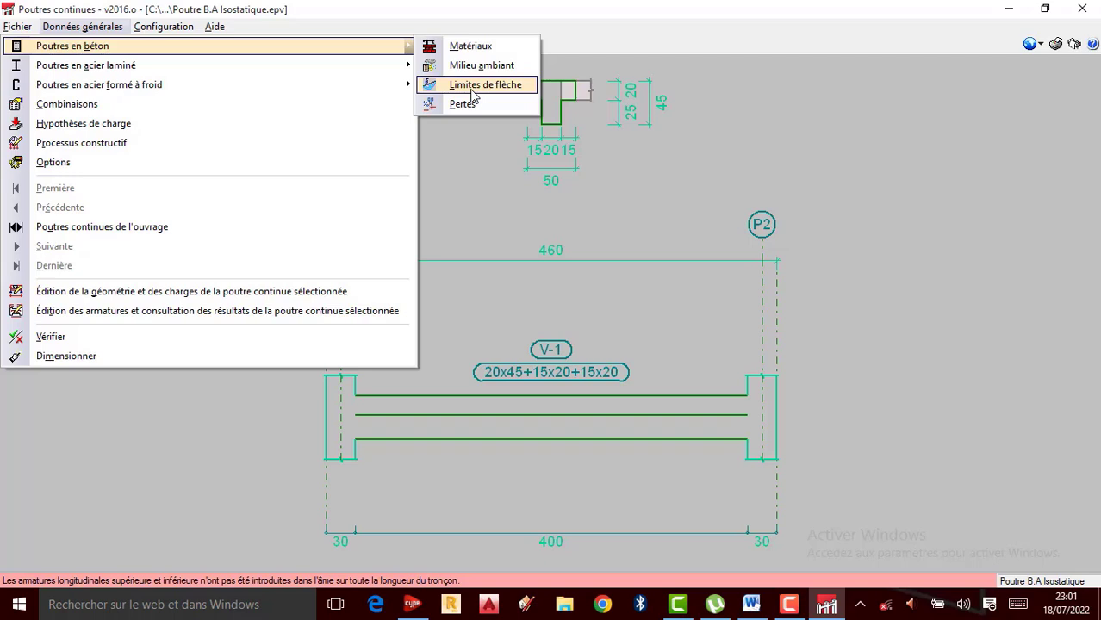
pyautogui.click(471, 89)
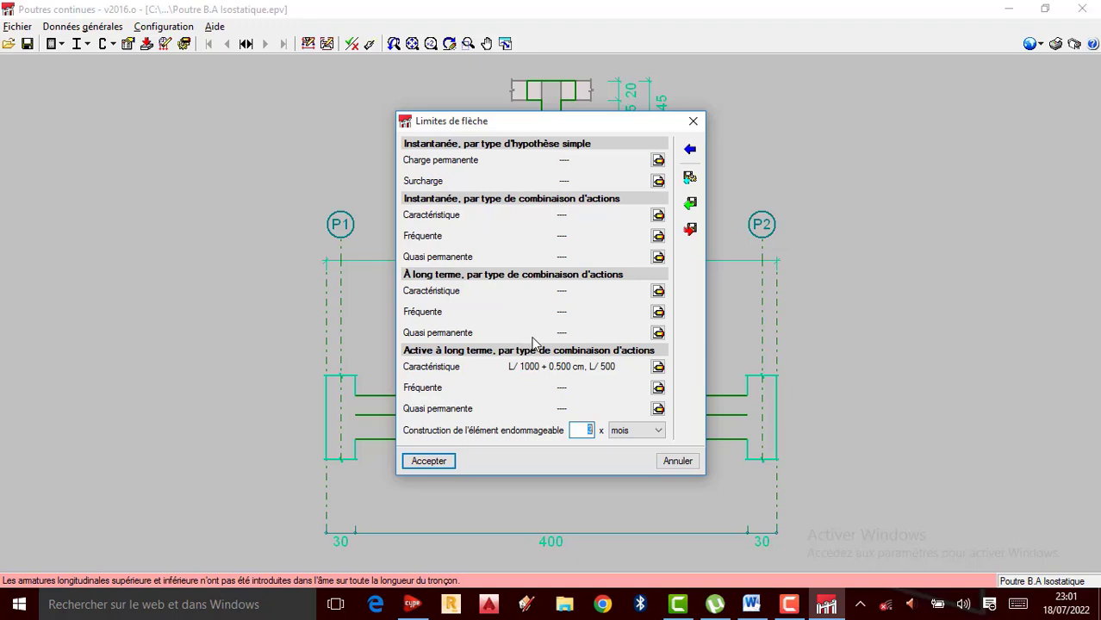
pyautogui.click(658, 160)
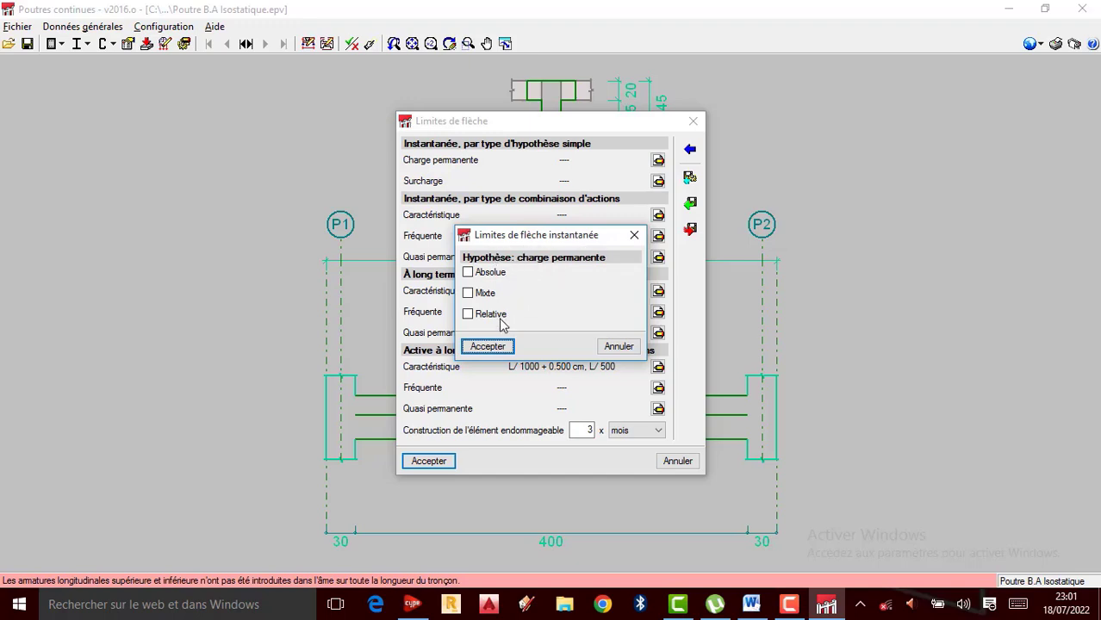
pyautogui.click(493, 346)
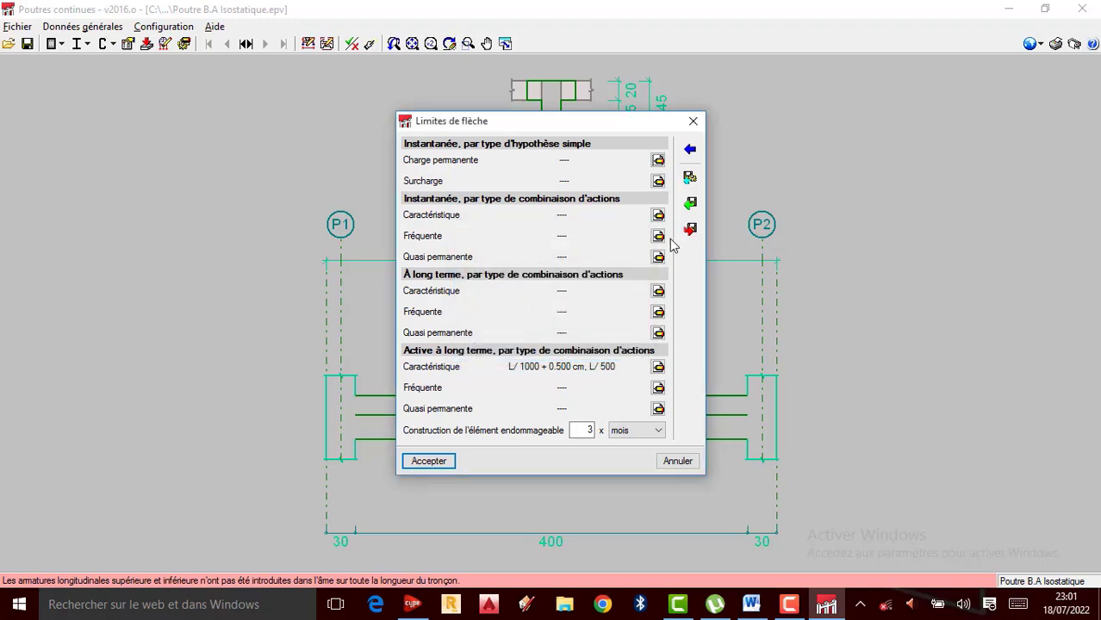
pyautogui.click(658, 180)
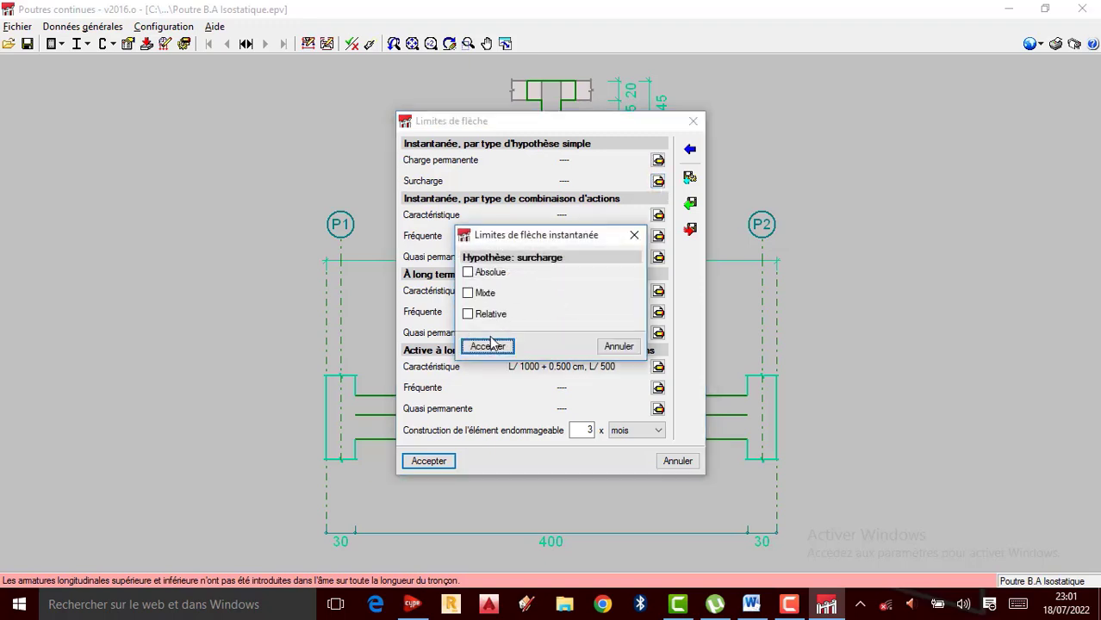
pyautogui.click(490, 345)
pyautogui.click(658, 215)
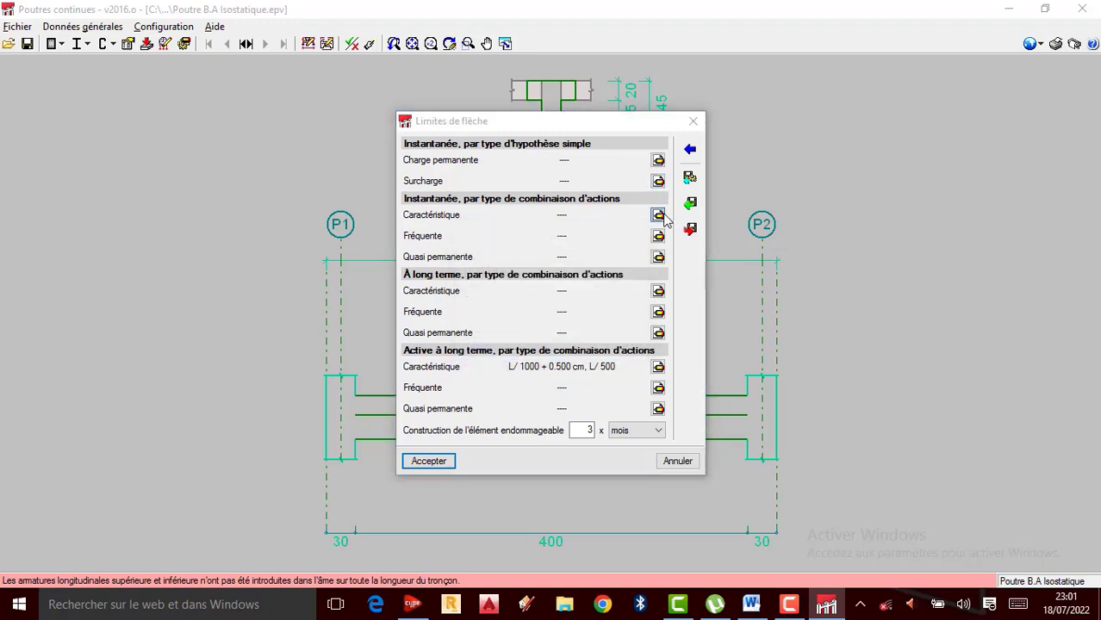
pyautogui.click(488, 347)
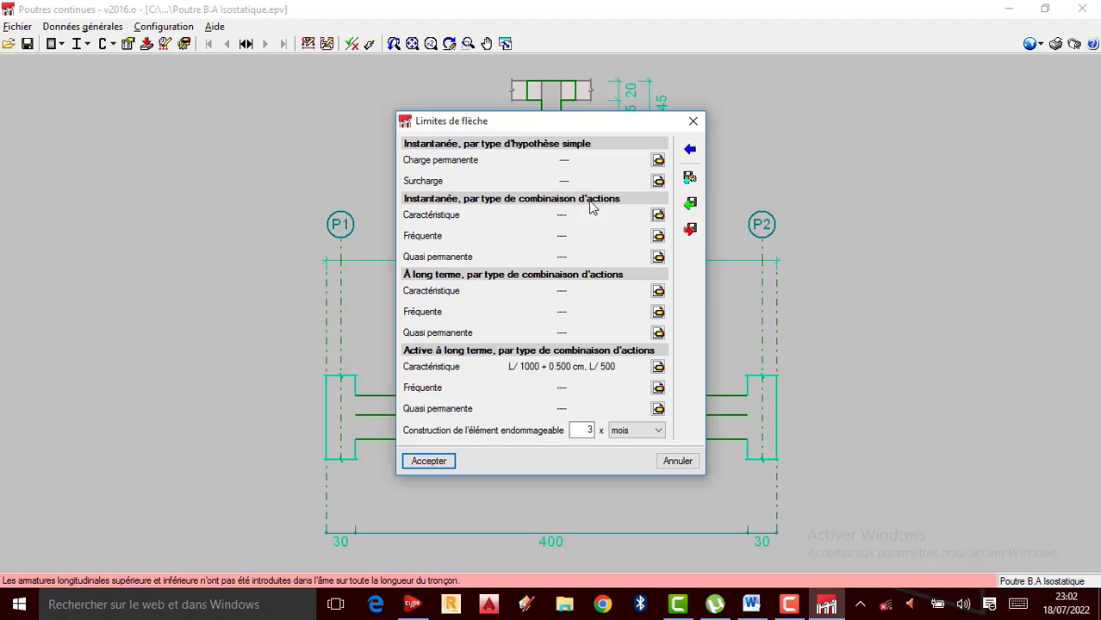
pyautogui.click(429, 461)
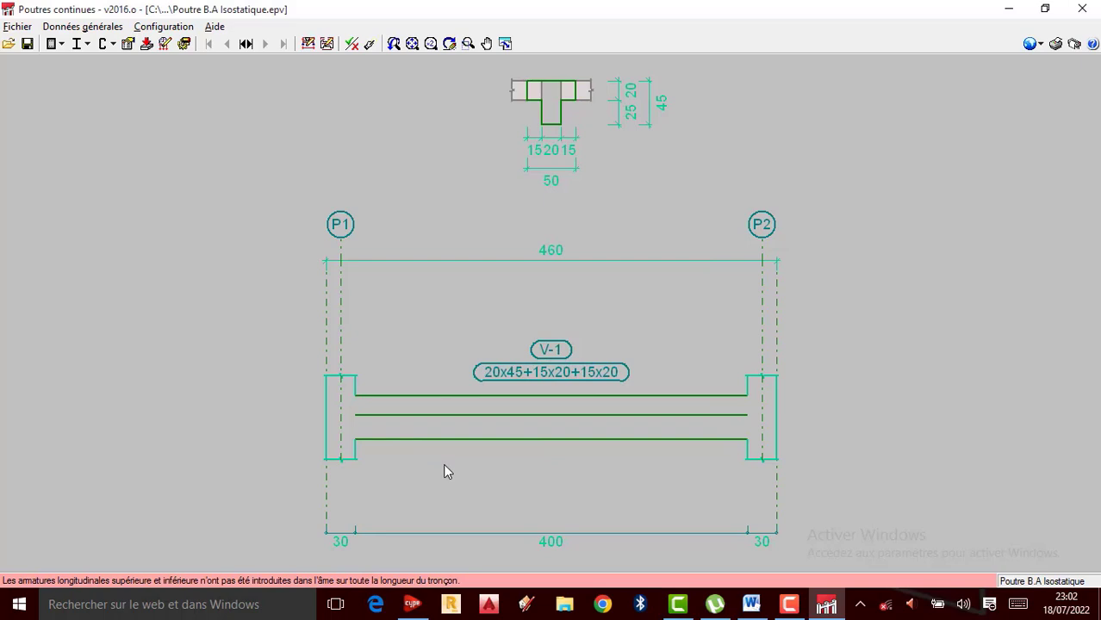
# Restore the installation values for the concrete beams' losses, with 10 %, and accept without saving them as default options
pyautogui.click(99, 27)
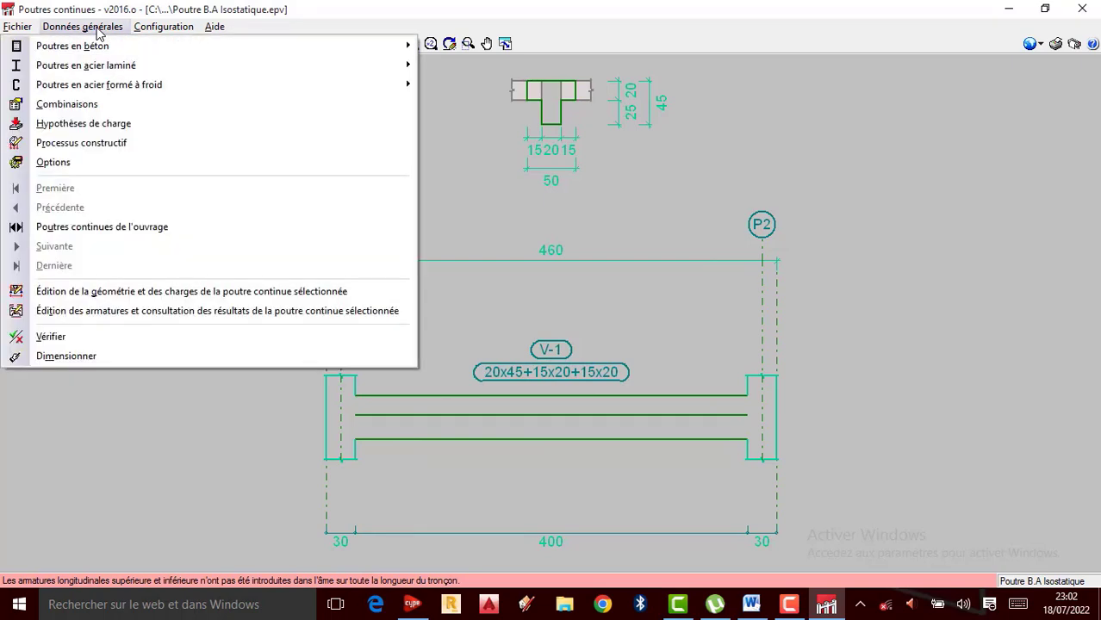
pyautogui.moveTo(99, 48)
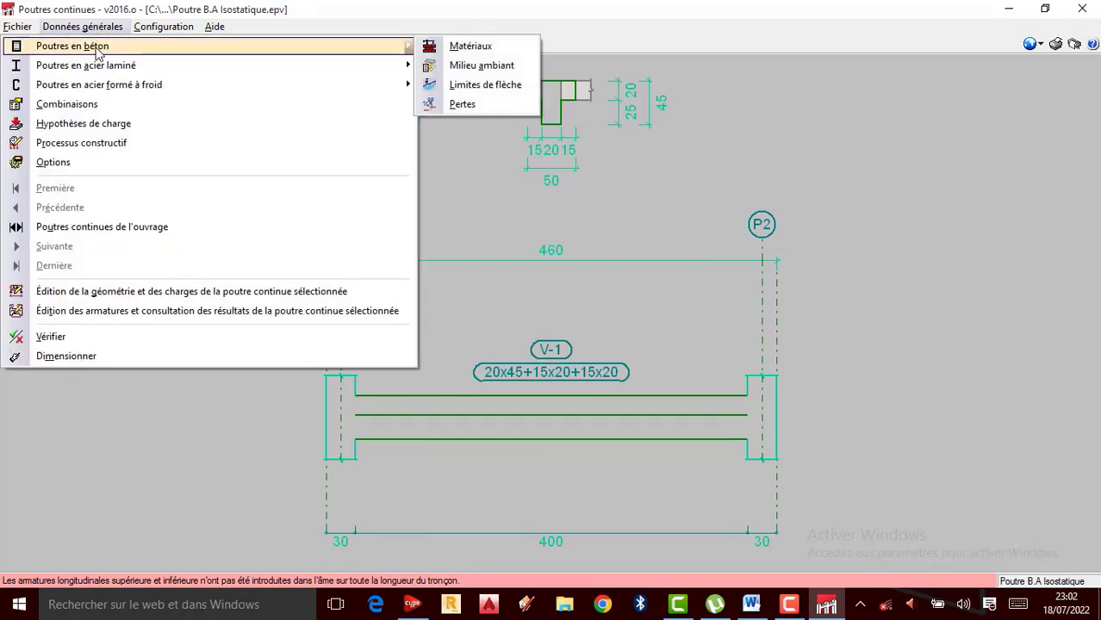
pyautogui.click(472, 105)
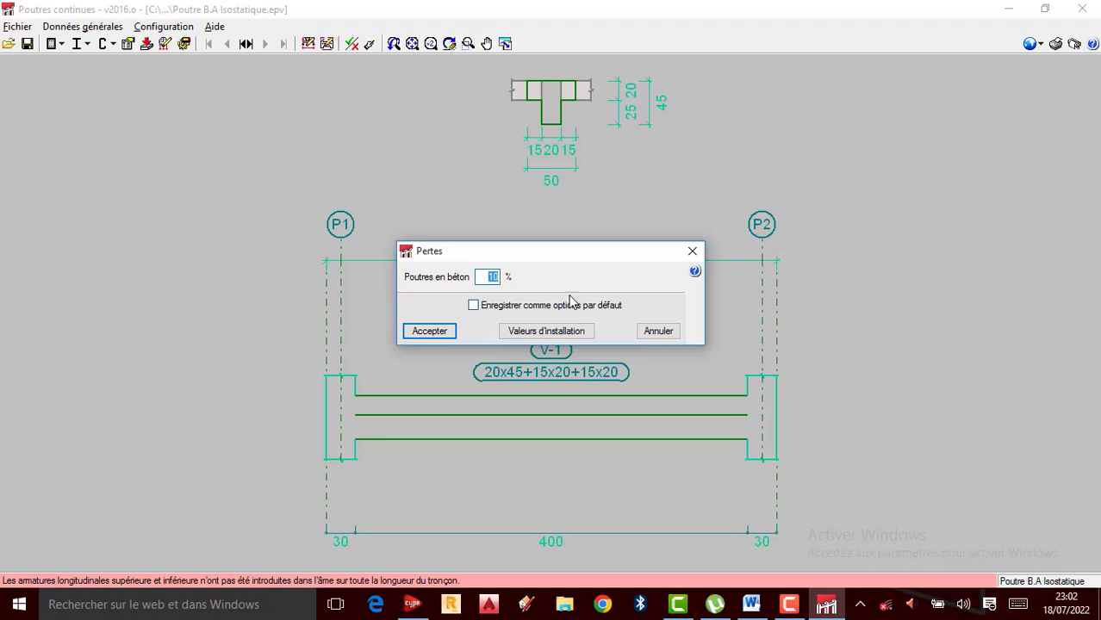
pyautogui.click(474, 307)
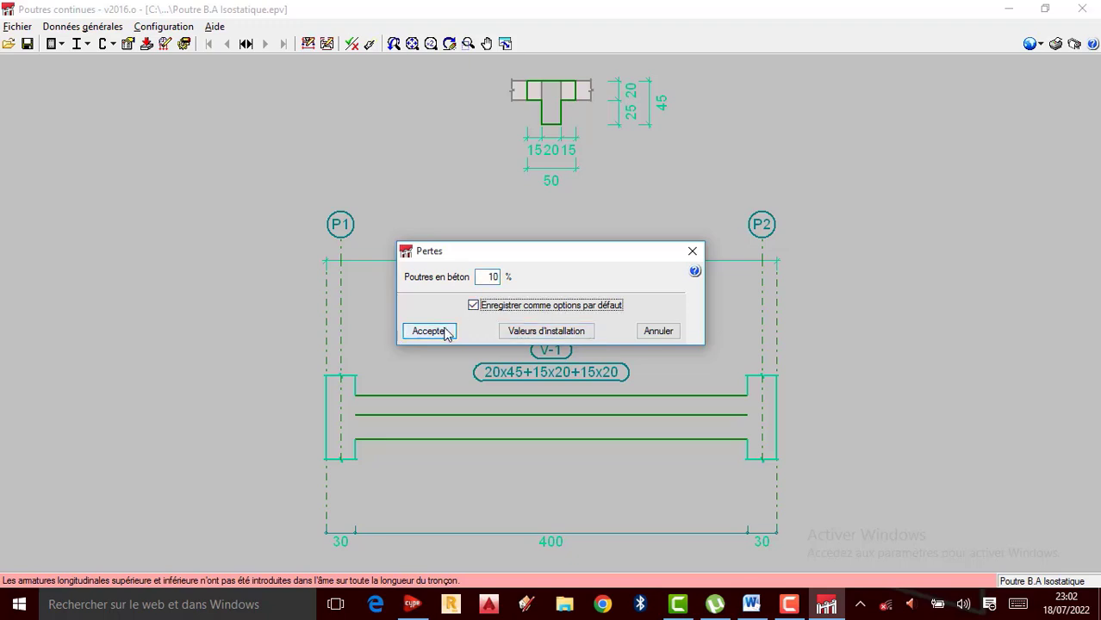
pyautogui.click(556, 336)
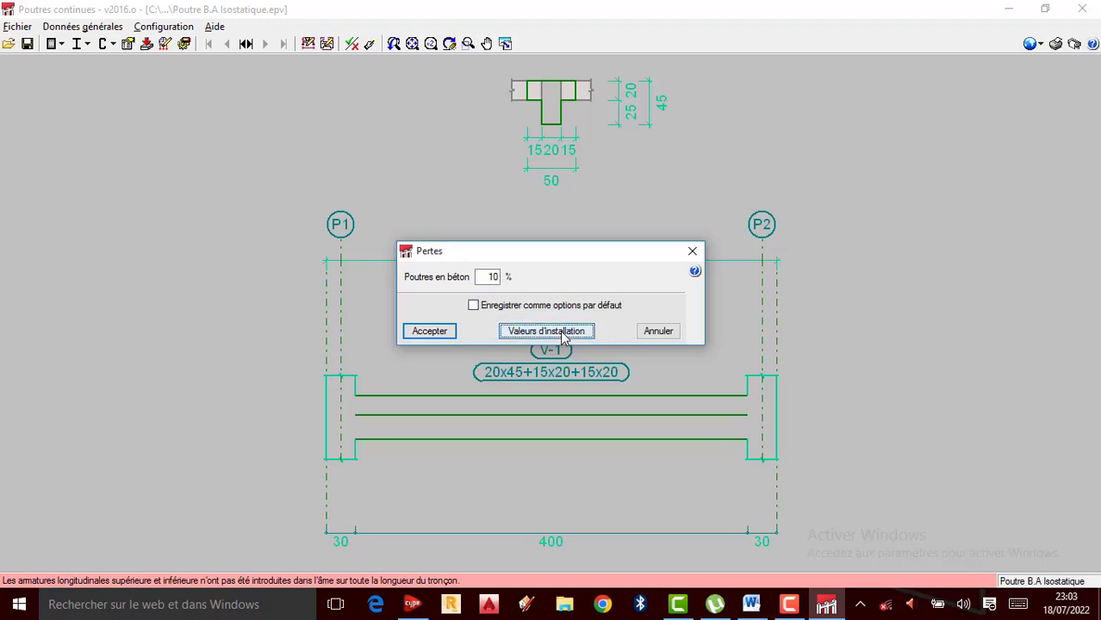
pyautogui.click(426, 331)
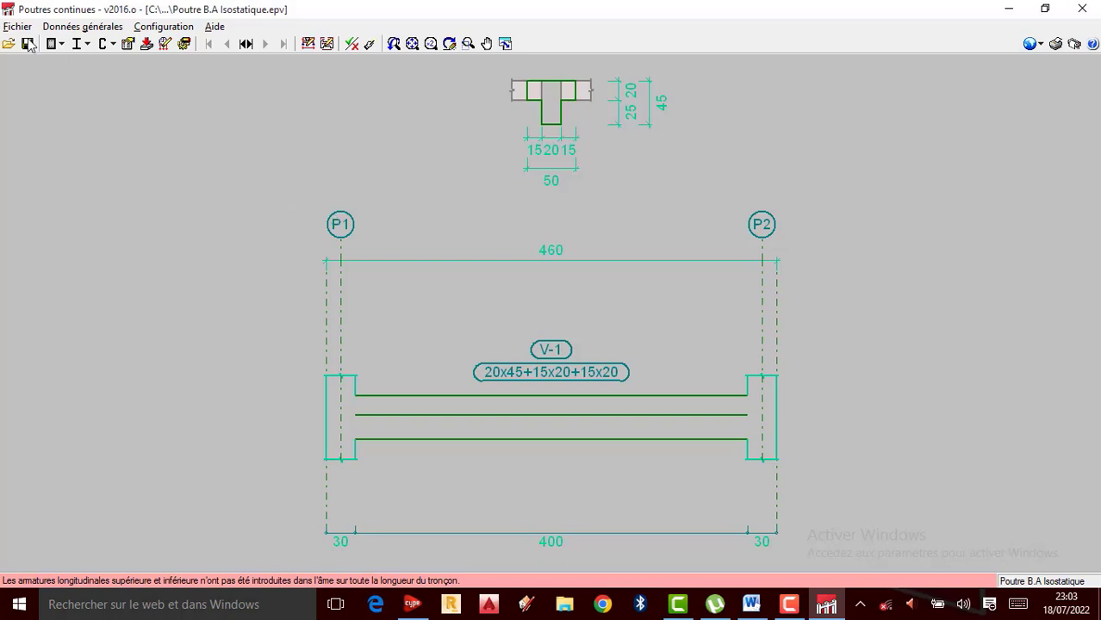
# Keep S235 (EN 1993-1-1) as the rolled steel grade and accept the rolled steel beam materials
pyautogui.click(77, 27)
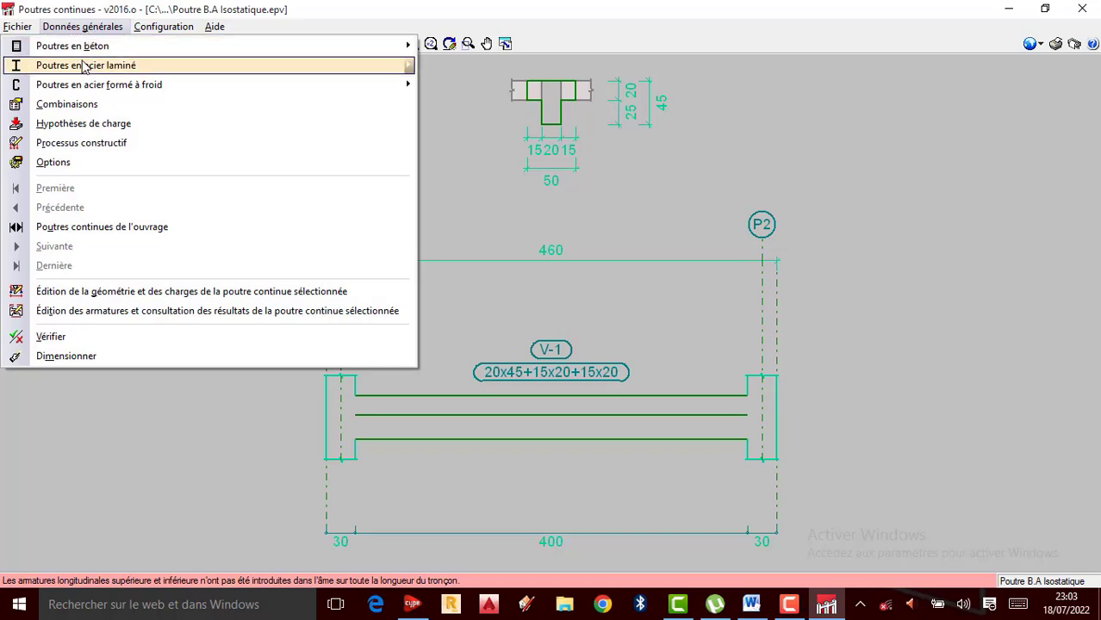
pyautogui.moveTo(82, 70)
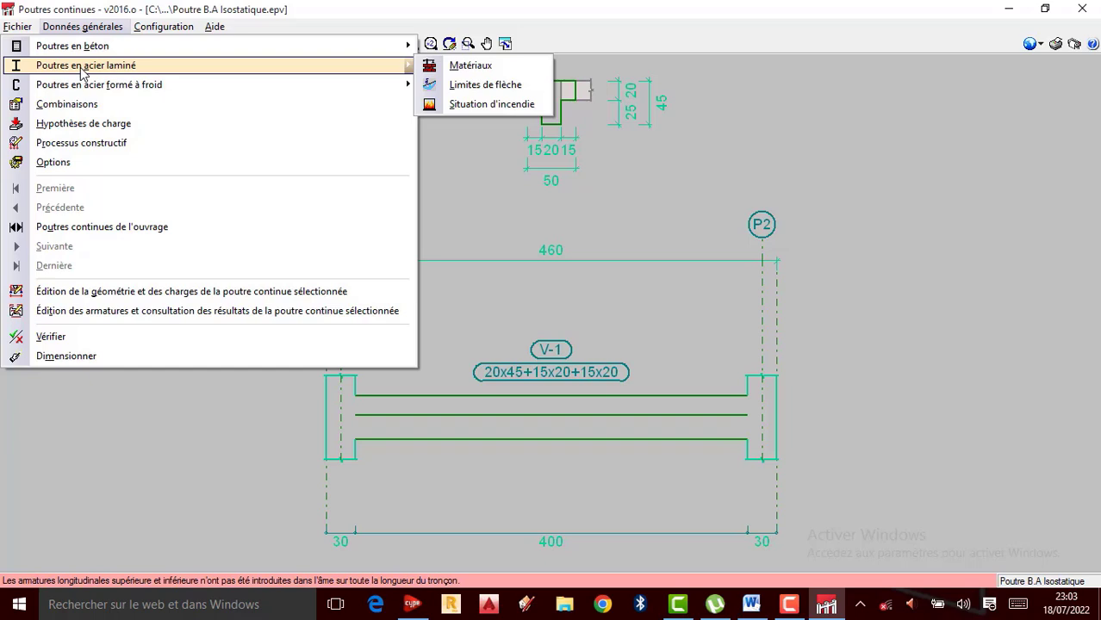
pyautogui.click(469, 69)
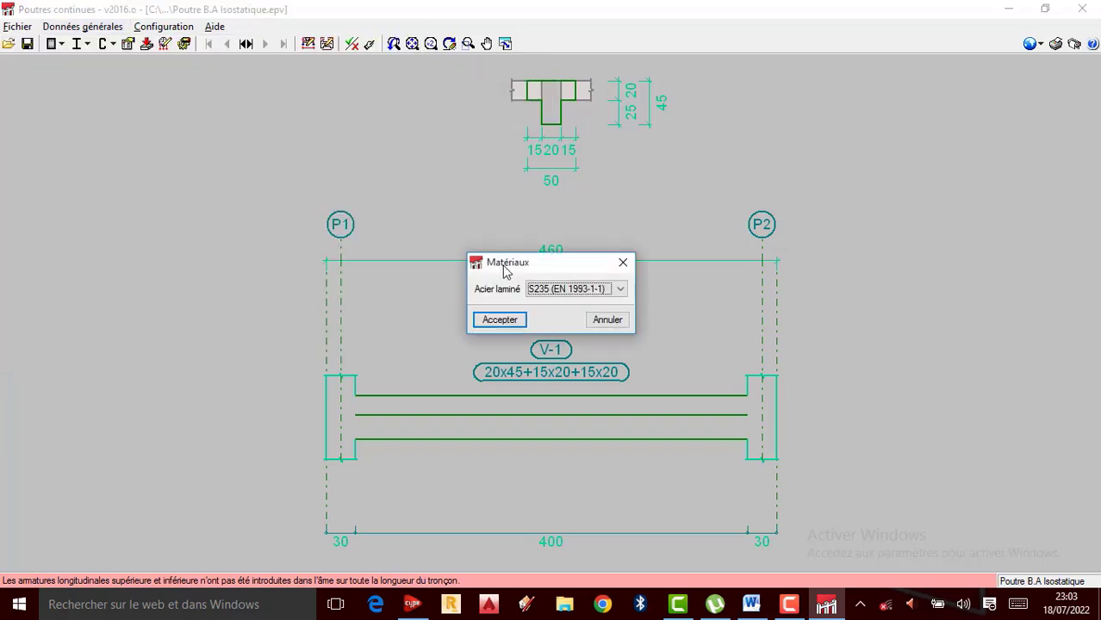
pyautogui.click(508, 324)
# Examine the rolled steel beams' deflection limits and fire situation settings, closing each without changes
pyautogui.click(82, 25)
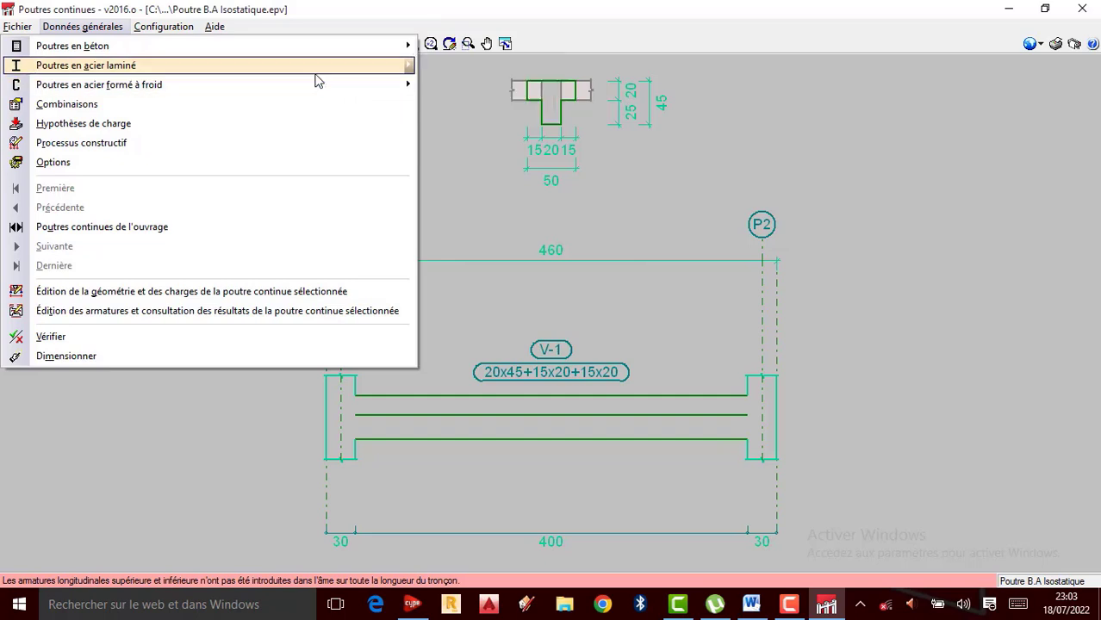
pyautogui.moveTo(402, 66)
pyautogui.click(479, 84)
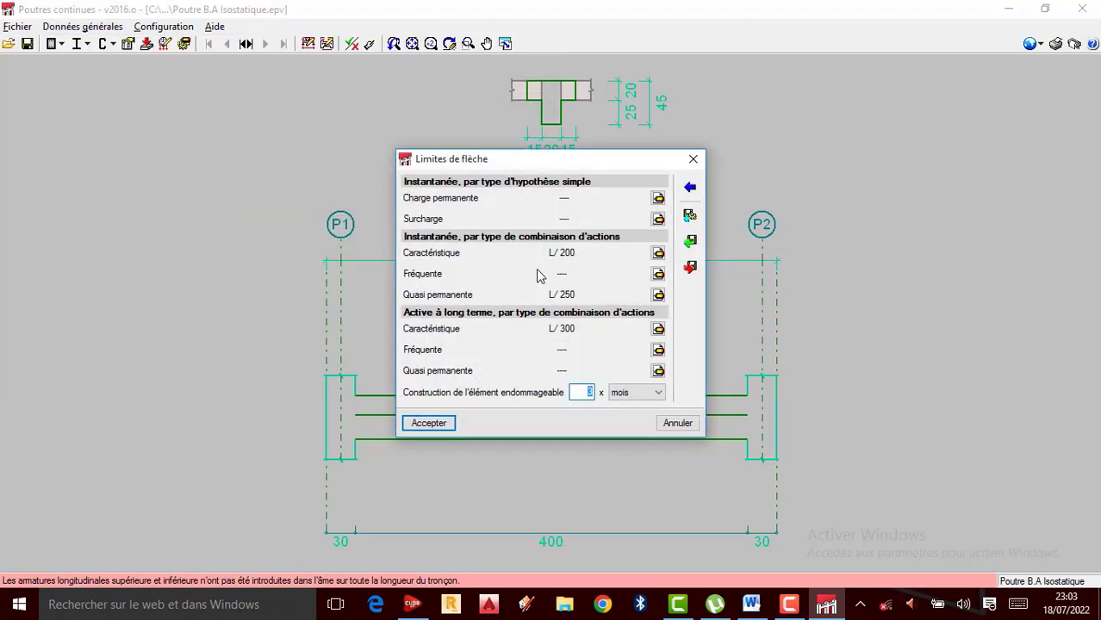
pyautogui.click(693, 159)
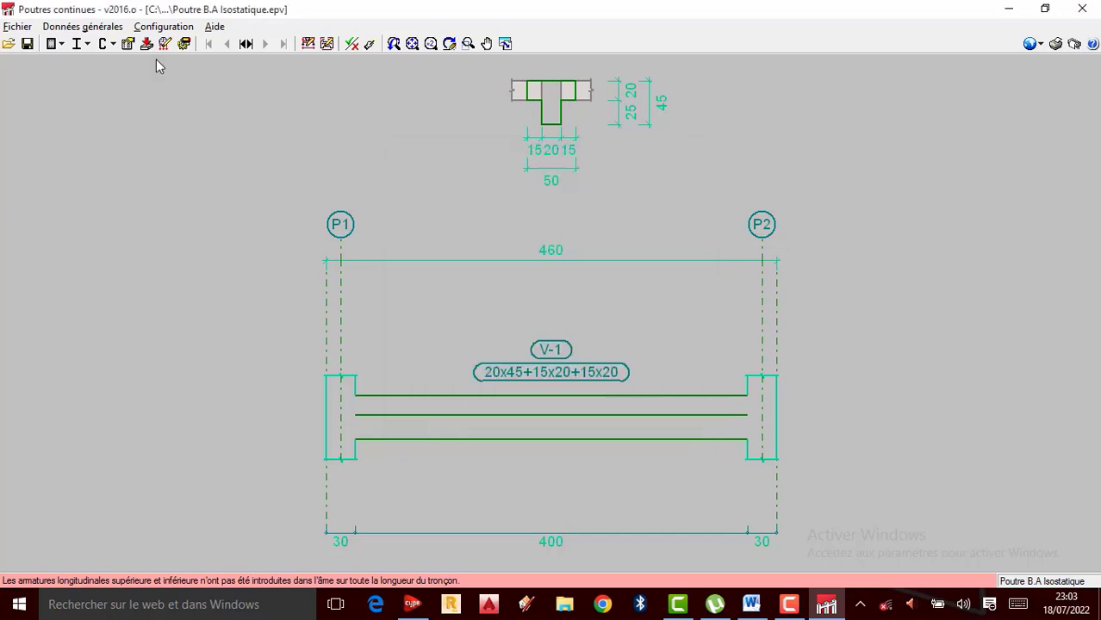
pyautogui.click(92, 32)
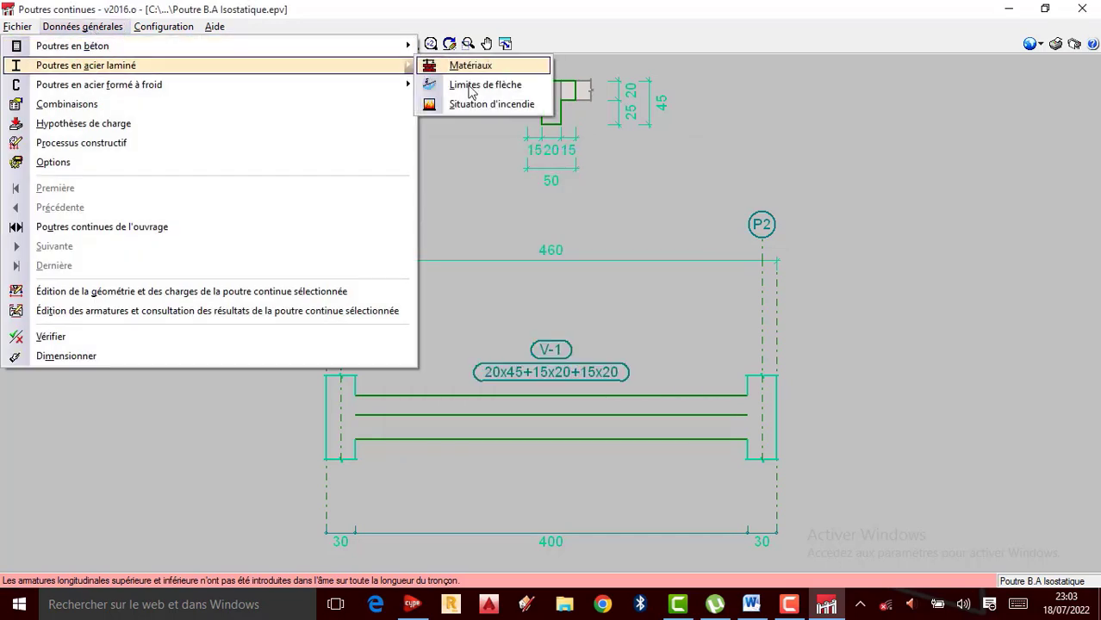
pyautogui.click(484, 105)
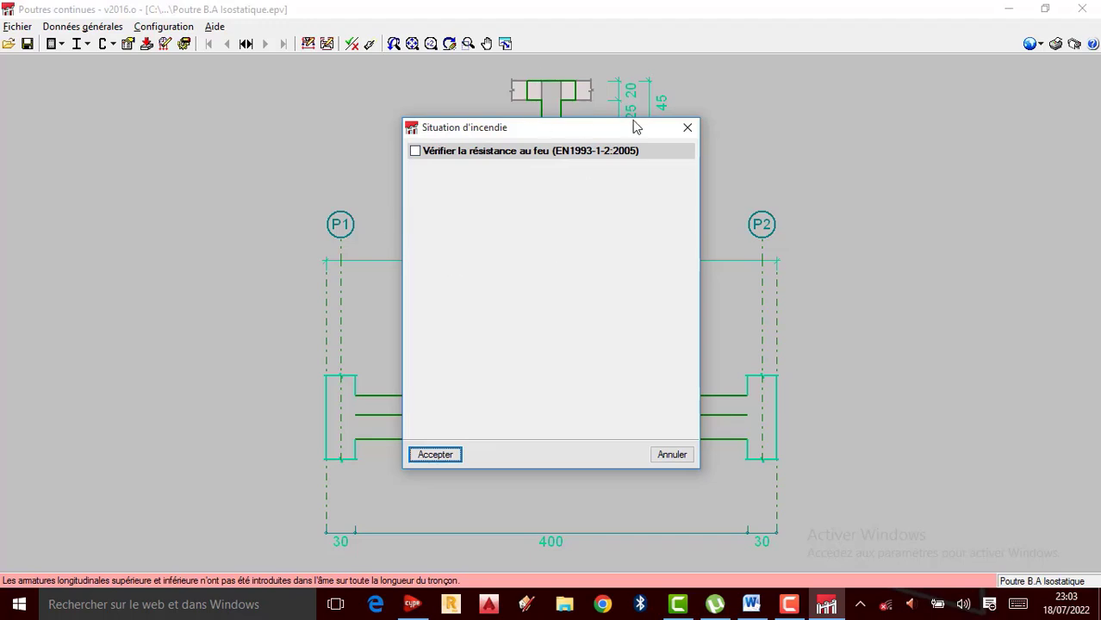
pyautogui.click(688, 127)
# Check the steel grade in the cold-formed steel beam materials and close the settings without changes
pyautogui.click(82, 27)
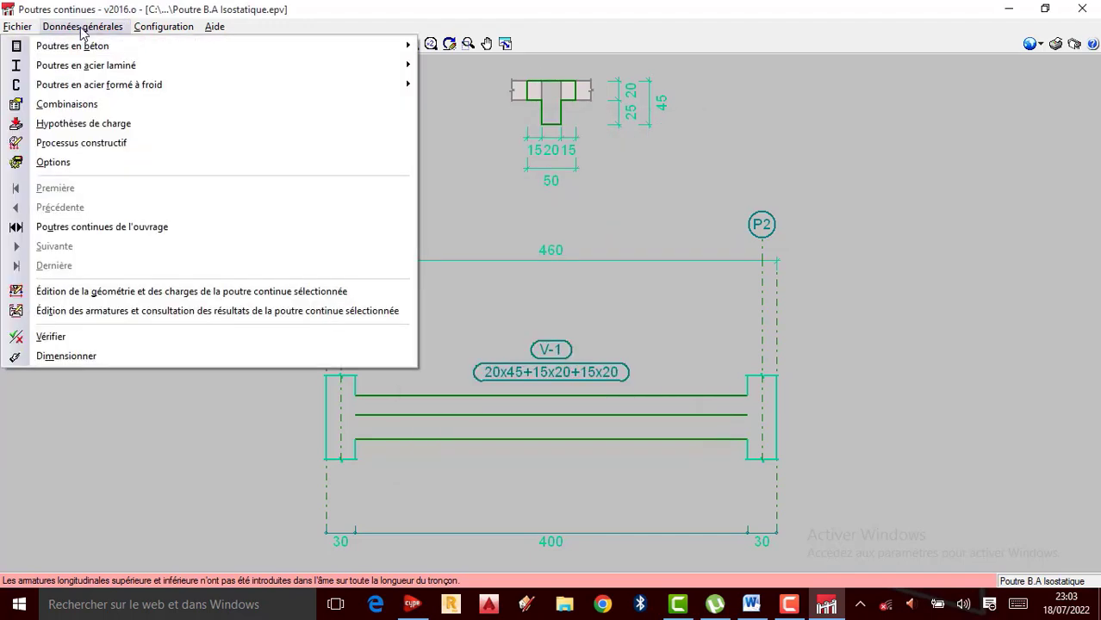
pyautogui.moveTo(76, 67)
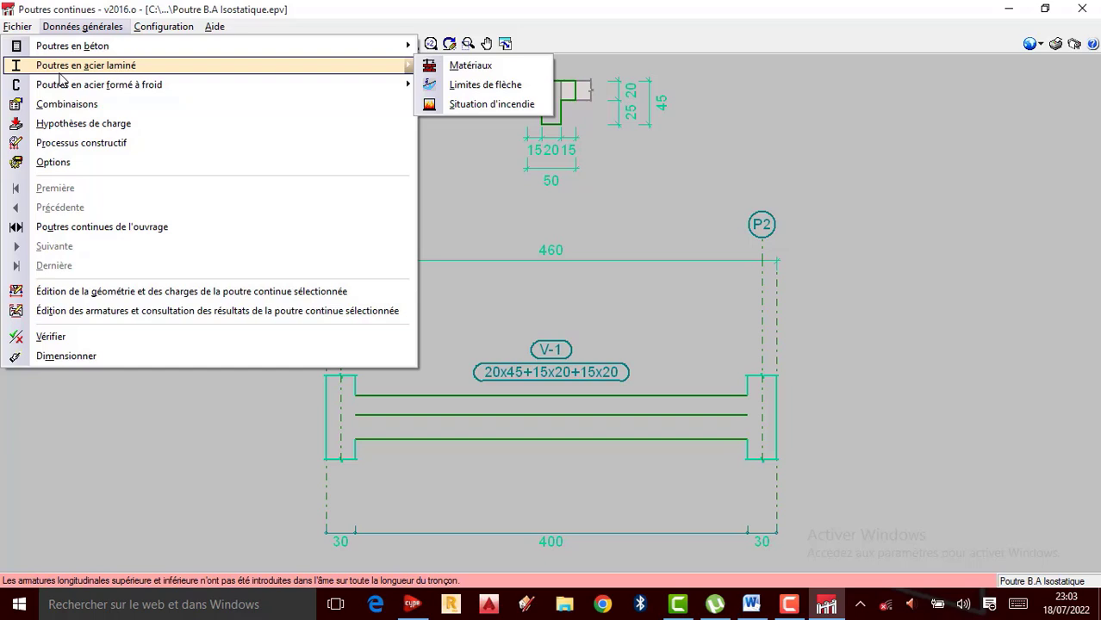
pyautogui.moveTo(66, 90)
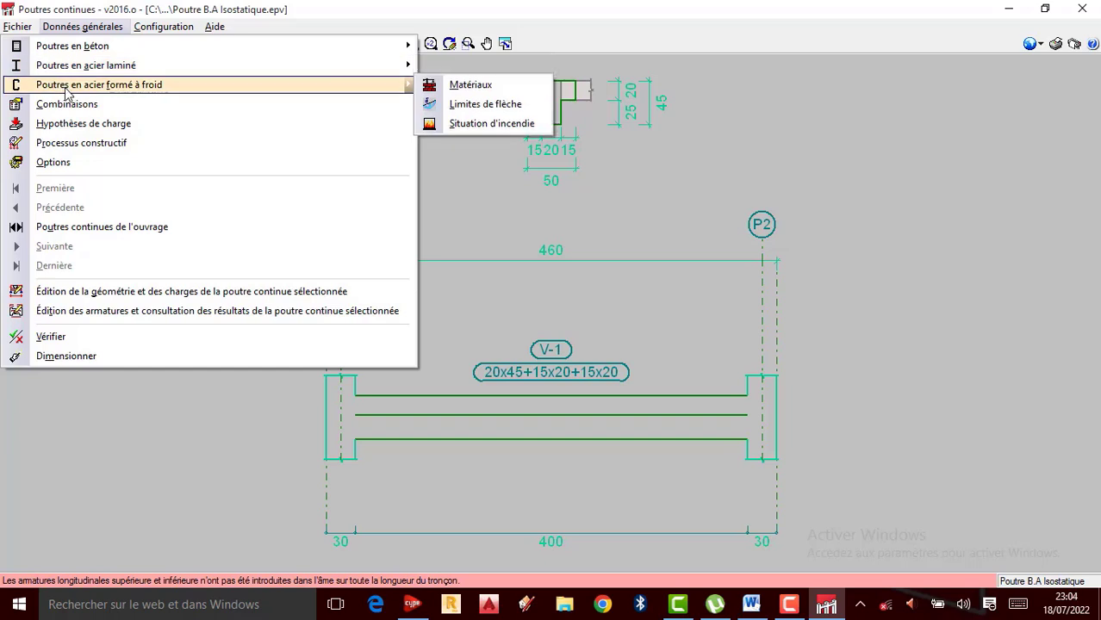
pyautogui.click(461, 86)
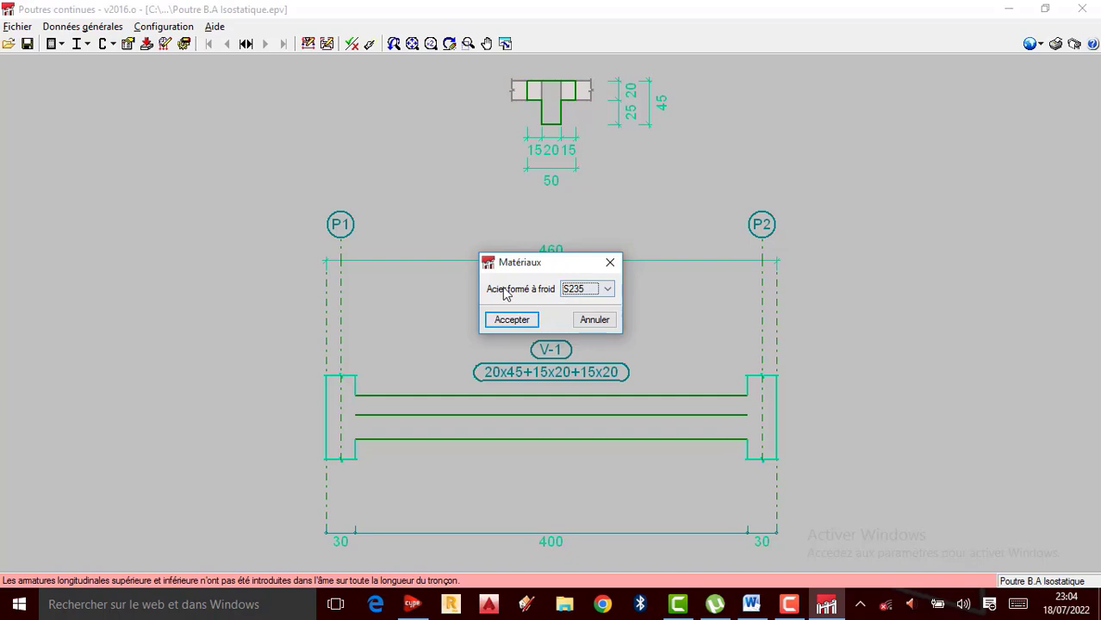
pyautogui.click(610, 262)
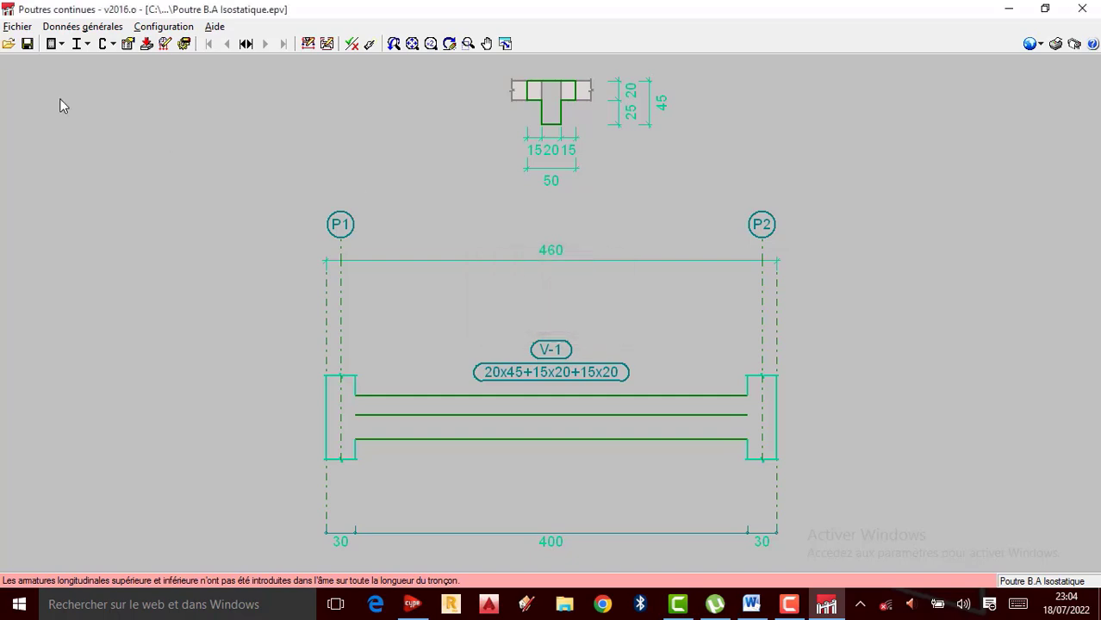
# Examine the cold-formed steel beams' deflection limits and fire situation settings, closing each without changes
pyautogui.click(100, 27)
pyautogui.moveTo(95, 86)
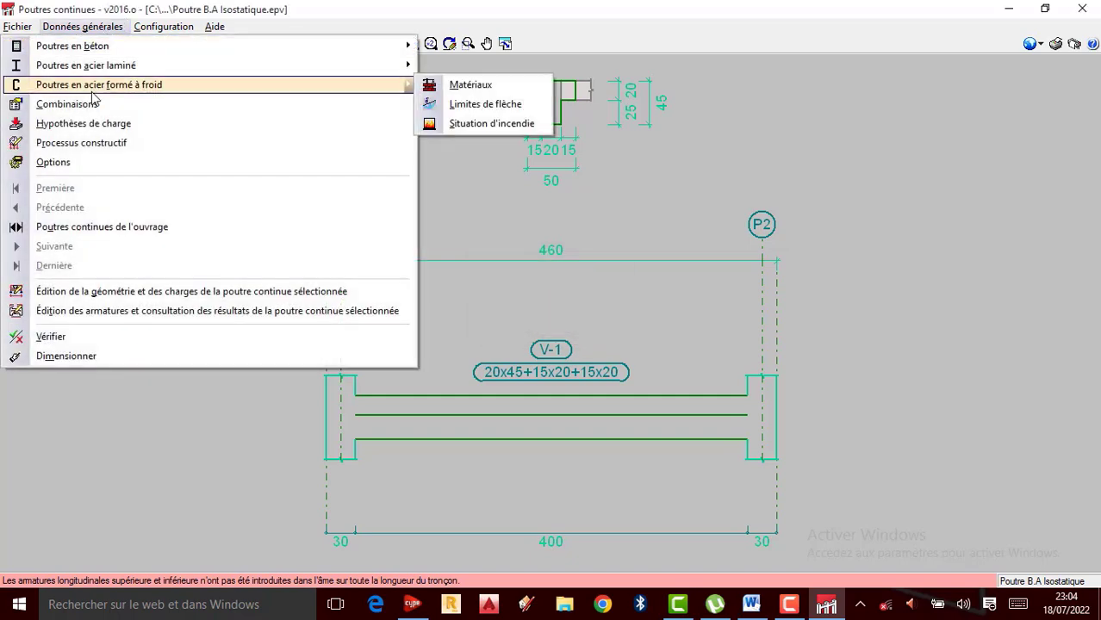
pyautogui.click(472, 104)
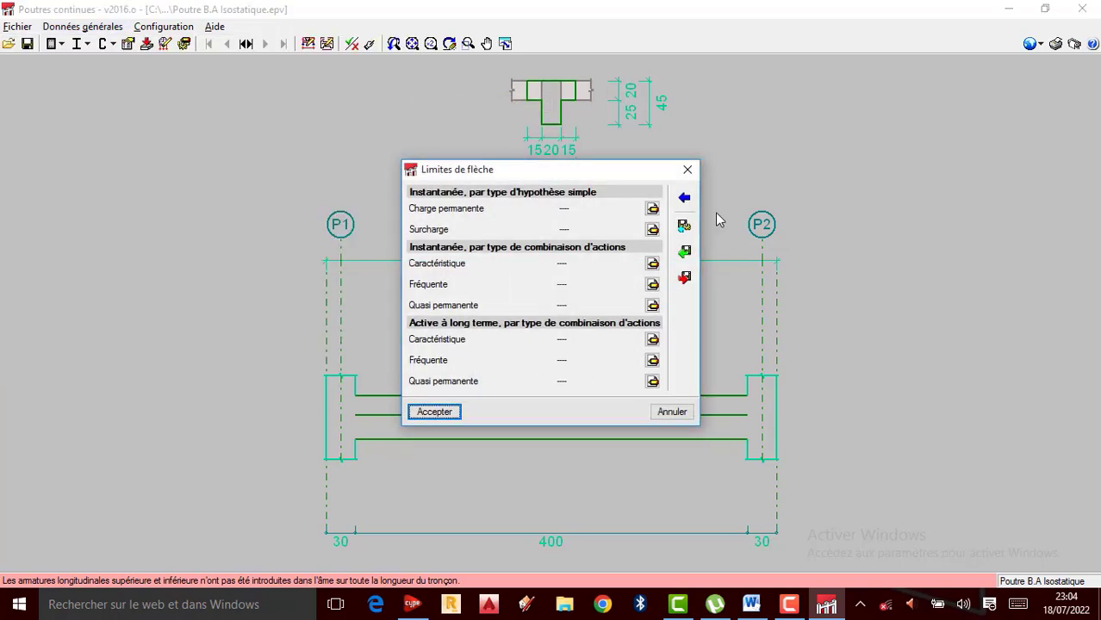
pyautogui.click(701, 162)
pyautogui.click(120, 26)
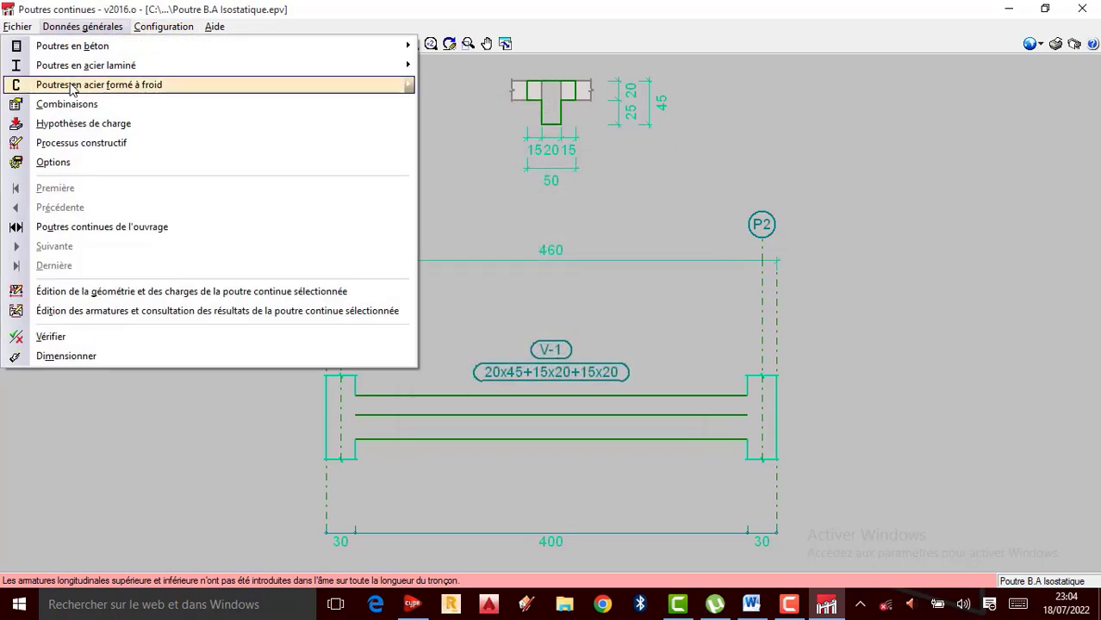
pyautogui.moveTo(146, 86)
pyautogui.click(487, 123)
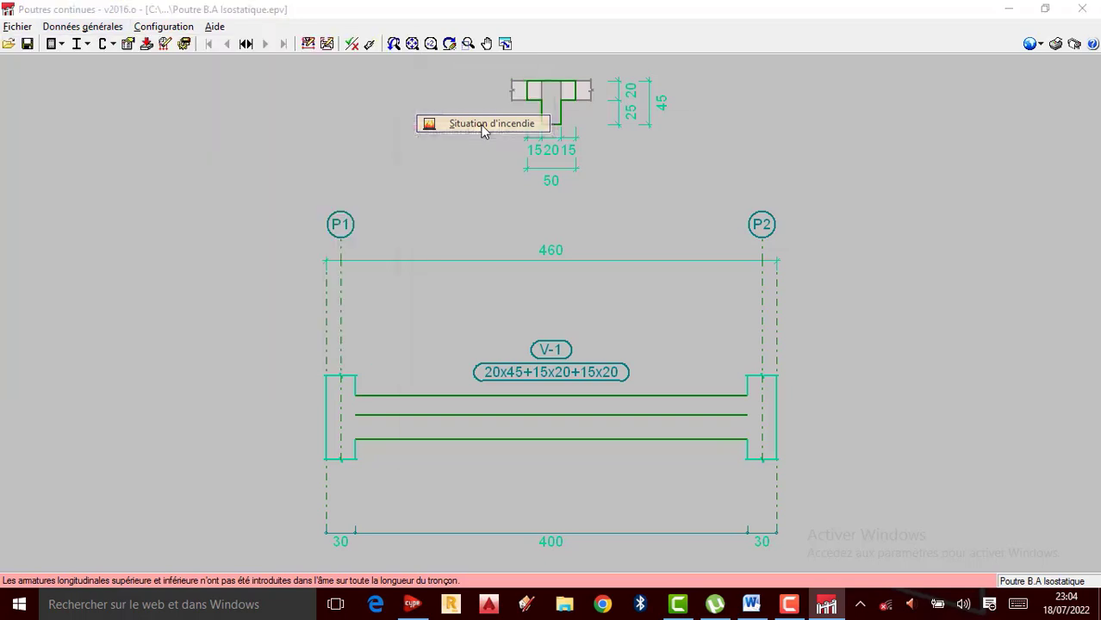
pyautogui.click(685, 129)
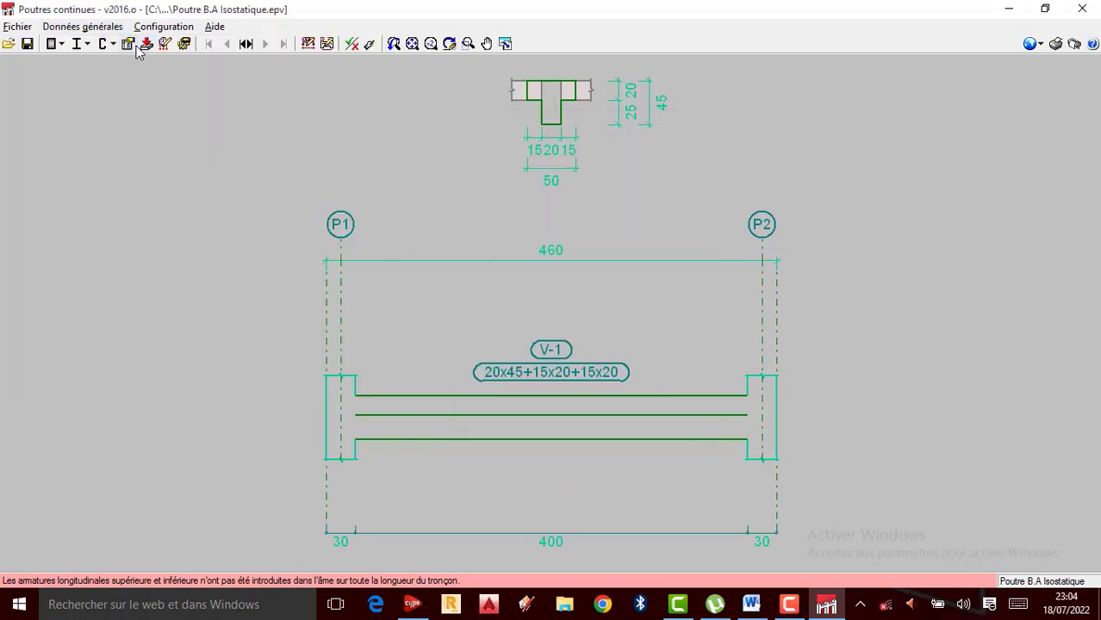
# In the load hypotheses, keep "Locaux avec places assises et dortoirs" as the usage category for concrete and foundations
pyautogui.click(82, 26)
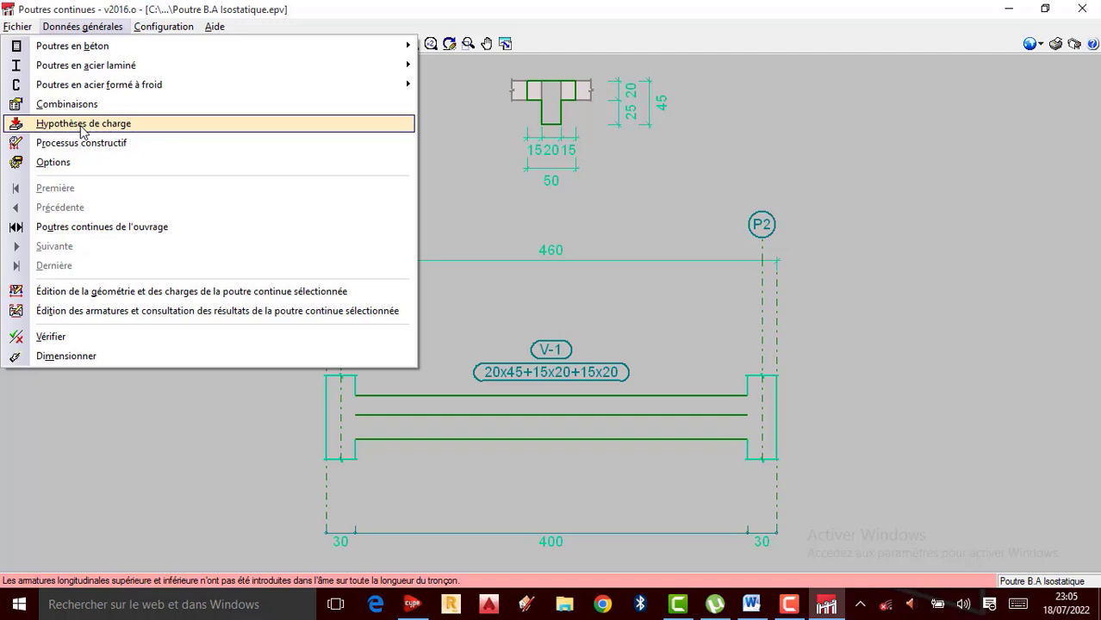
pyautogui.click(83, 129)
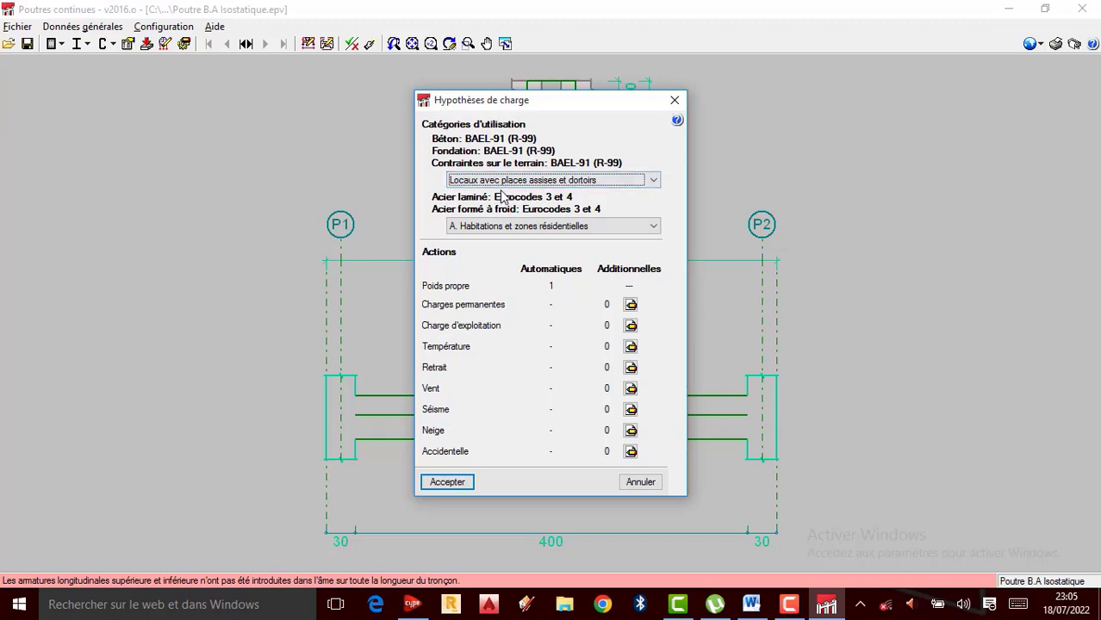
pyautogui.click(653, 181)
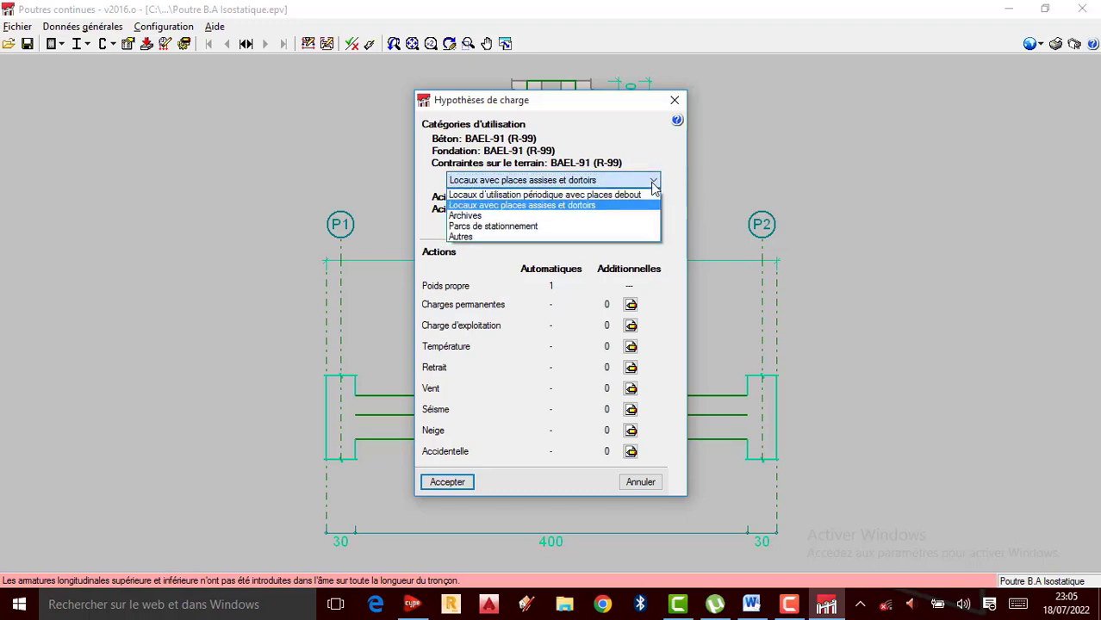
pyautogui.click(637, 205)
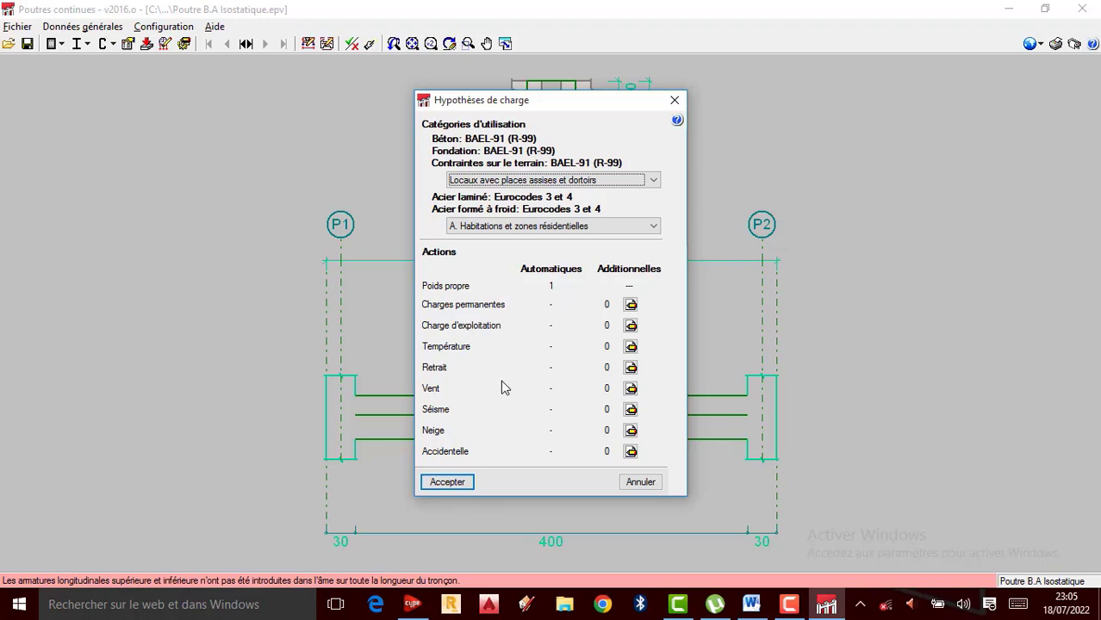
# Review the additional hypotheses for permanent loads and live loads without adding any, and accept the load hypotheses
pyautogui.click(630, 304)
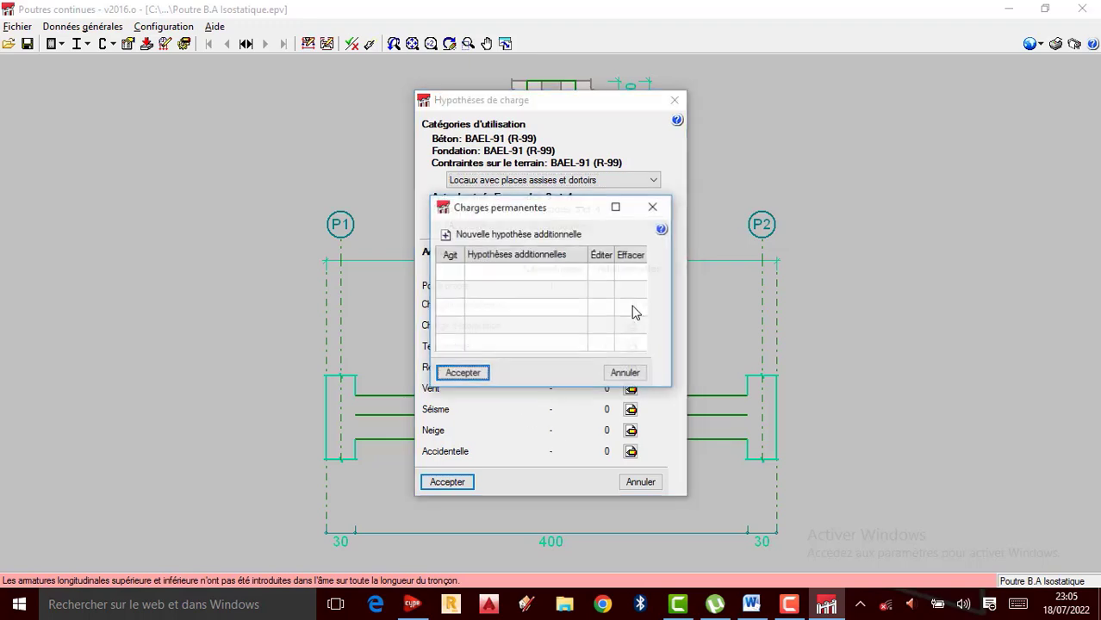
pyautogui.click(653, 208)
pyautogui.click(632, 326)
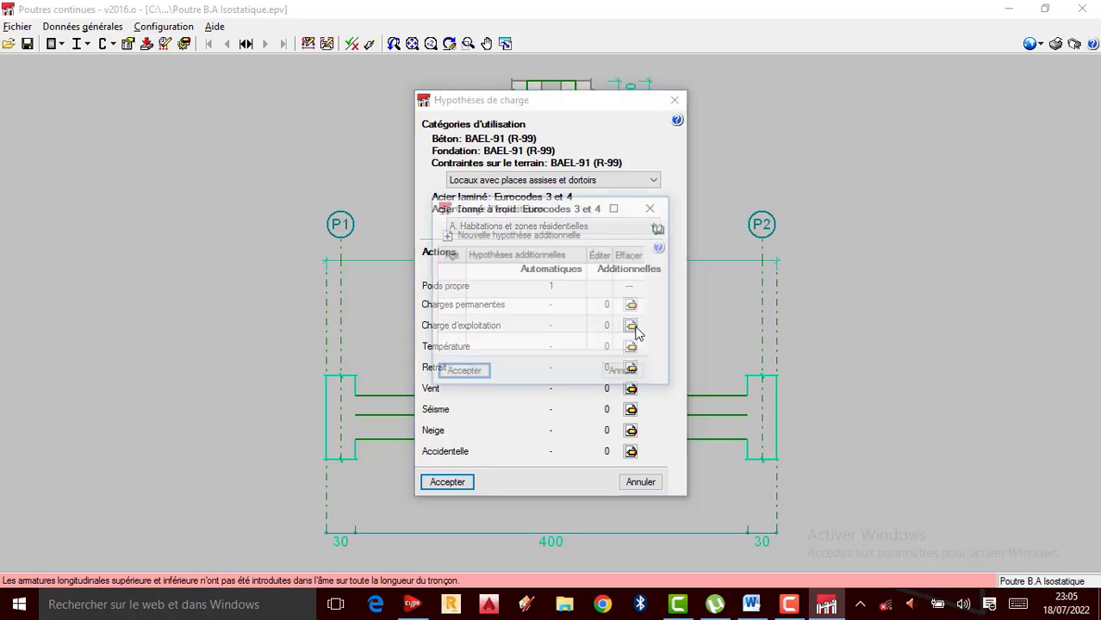
pyautogui.click(652, 207)
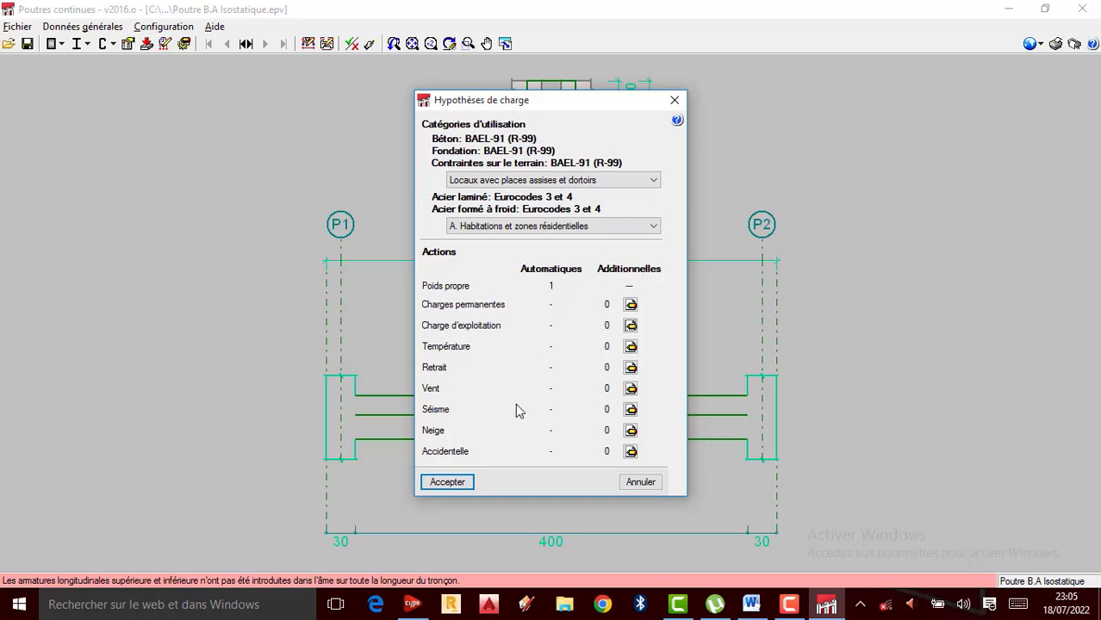
pyautogui.click(457, 488)
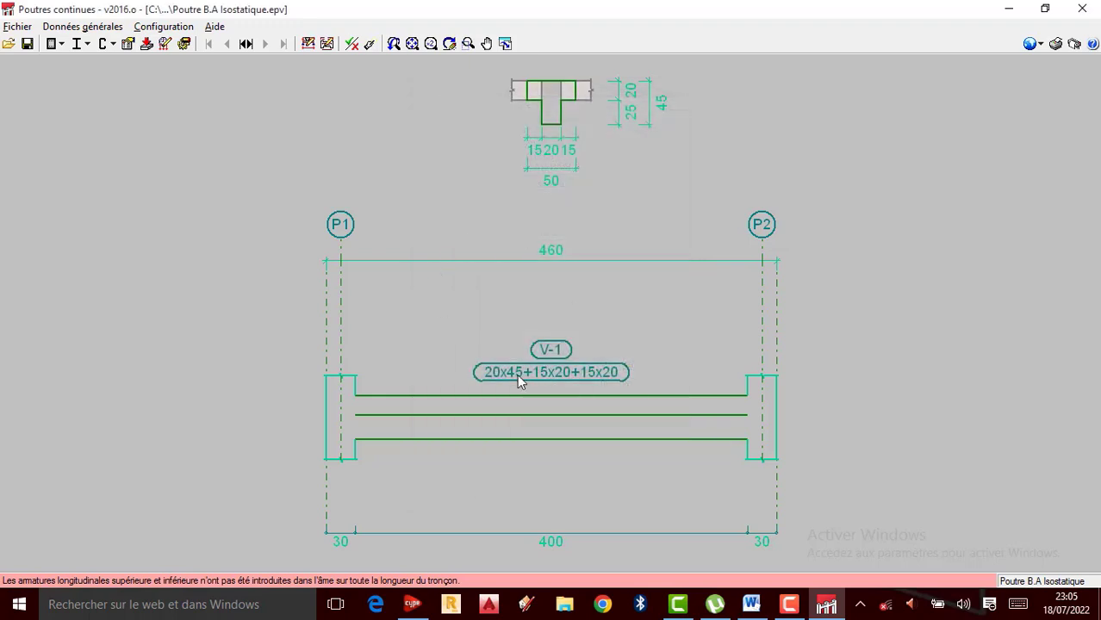
# Open the geometry and load editing window for the selected continuous beam and maximize it
pyautogui.scroll(1, 559, 277)
pyautogui.scroll(-2, 554, 313)
pyautogui.scroll(1, 552, 303)
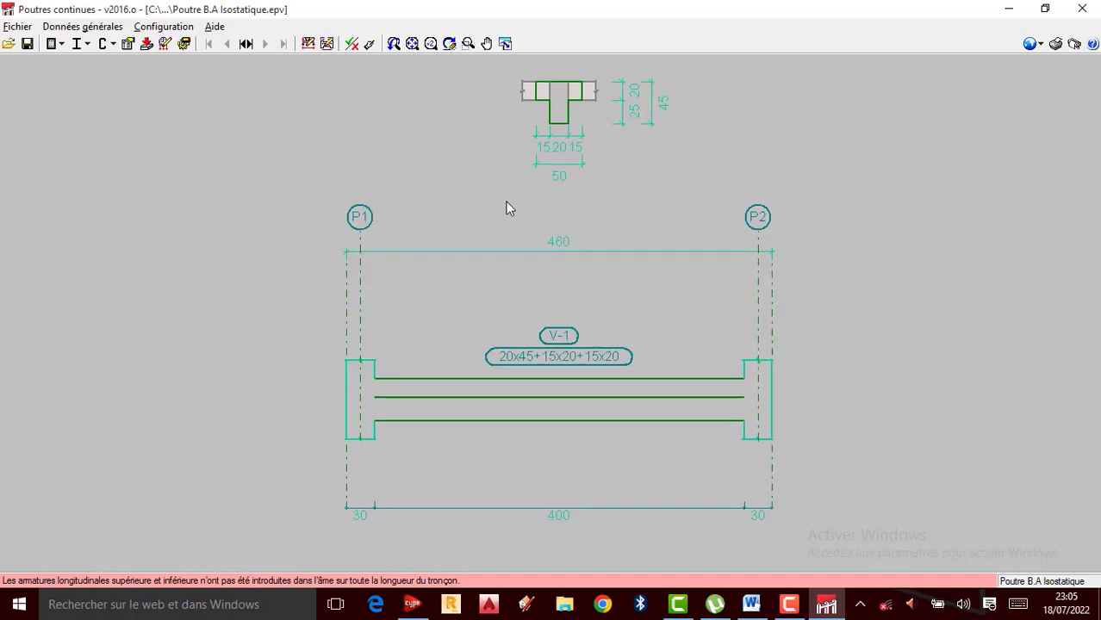
pyautogui.click(309, 45)
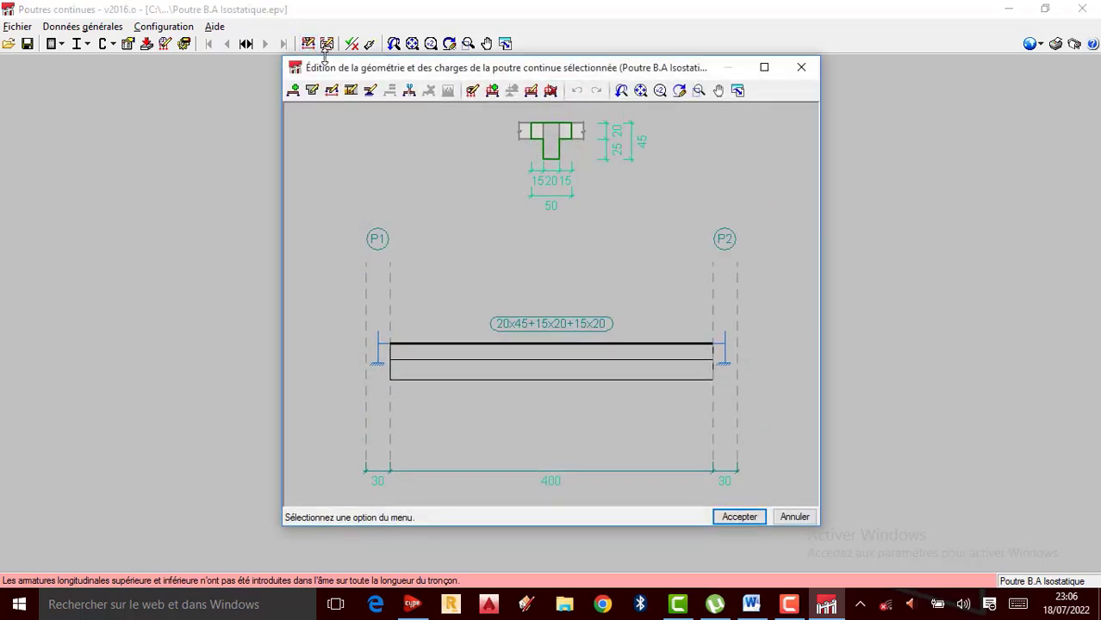
pyautogui.click(765, 68)
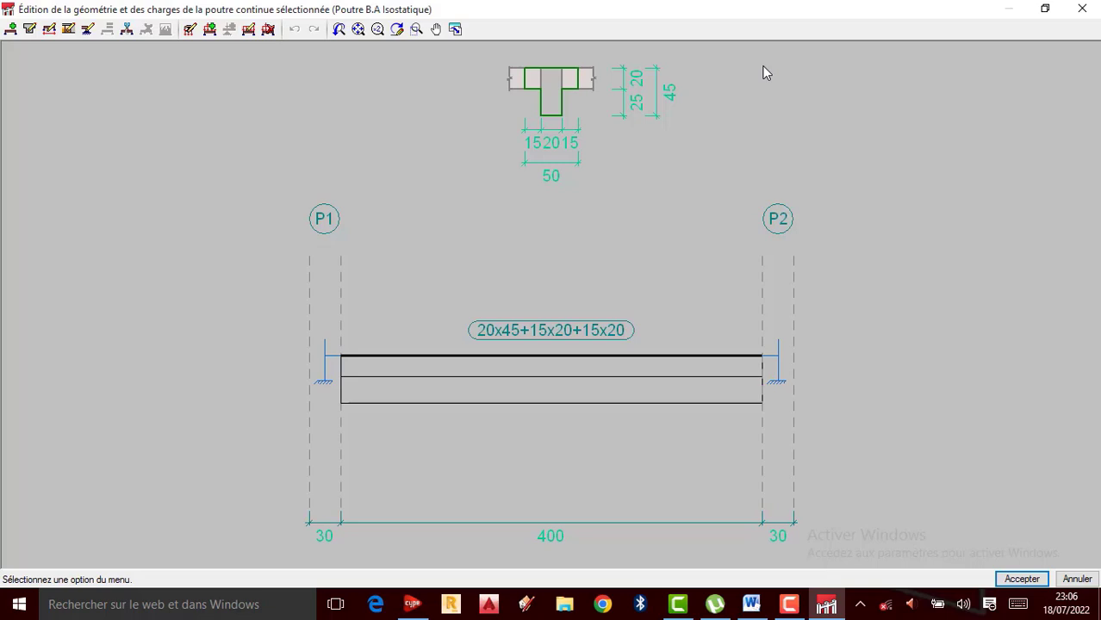
# Edit node P1's description: boundary condition Articulé, reference "Apuis articulé" and node width 20 cm, and accept it
pyautogui.click(12, 31)
pyautogui.click(86, 30)
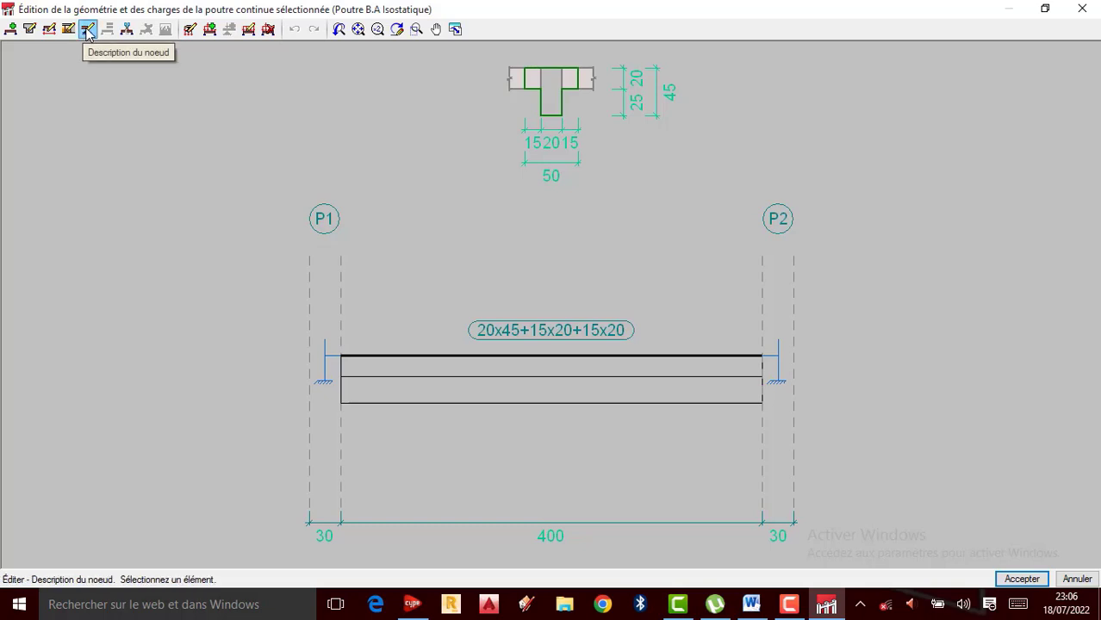
pyautogui.moveTo(327, 364)
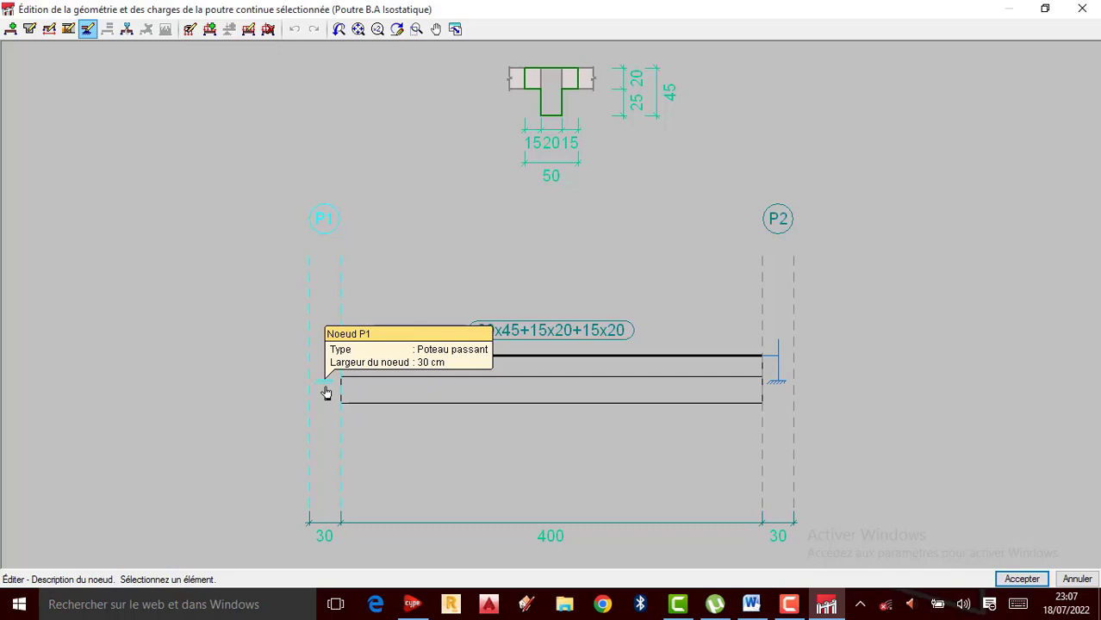
pyautogui.click(326, 393)
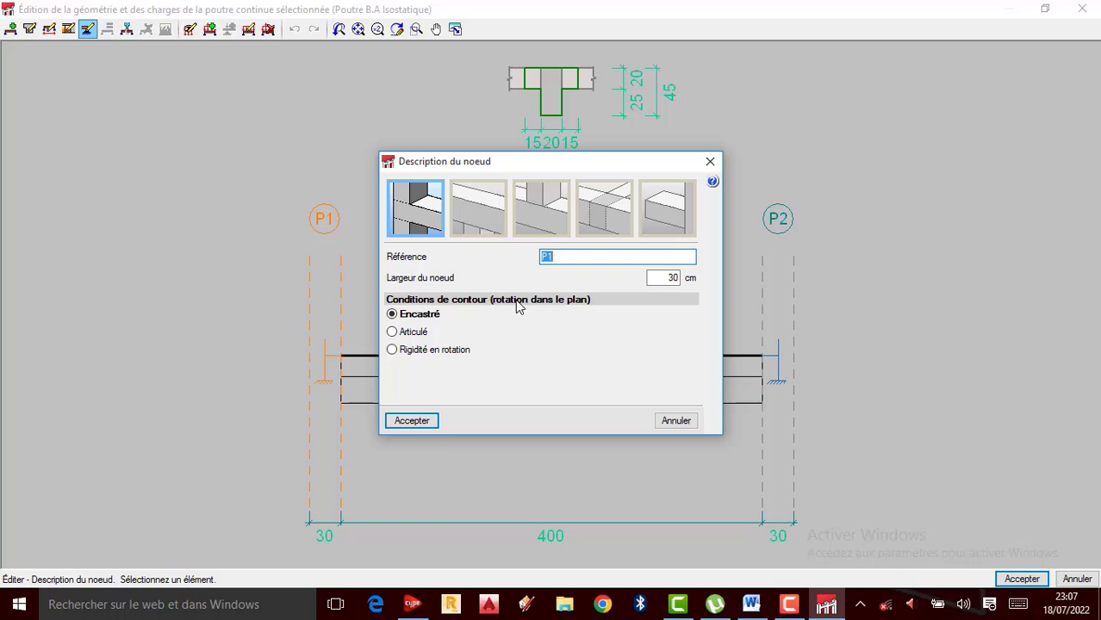
pyautogui.click(401, 336)
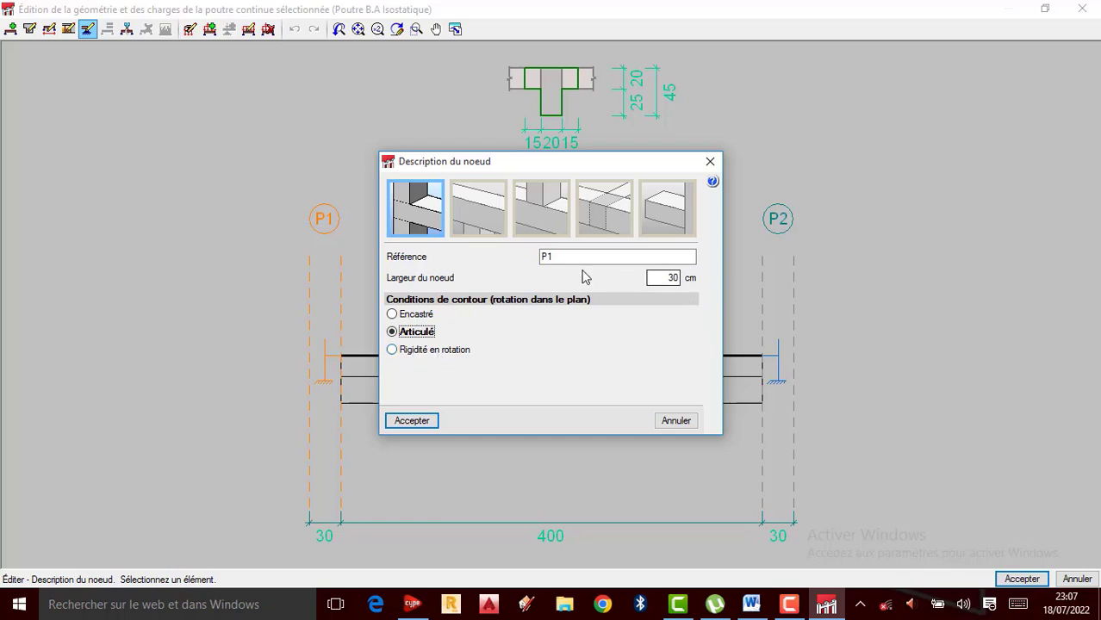
pyautogui.moveTo(562, 256); pyautogui.dragTo(478, 255)
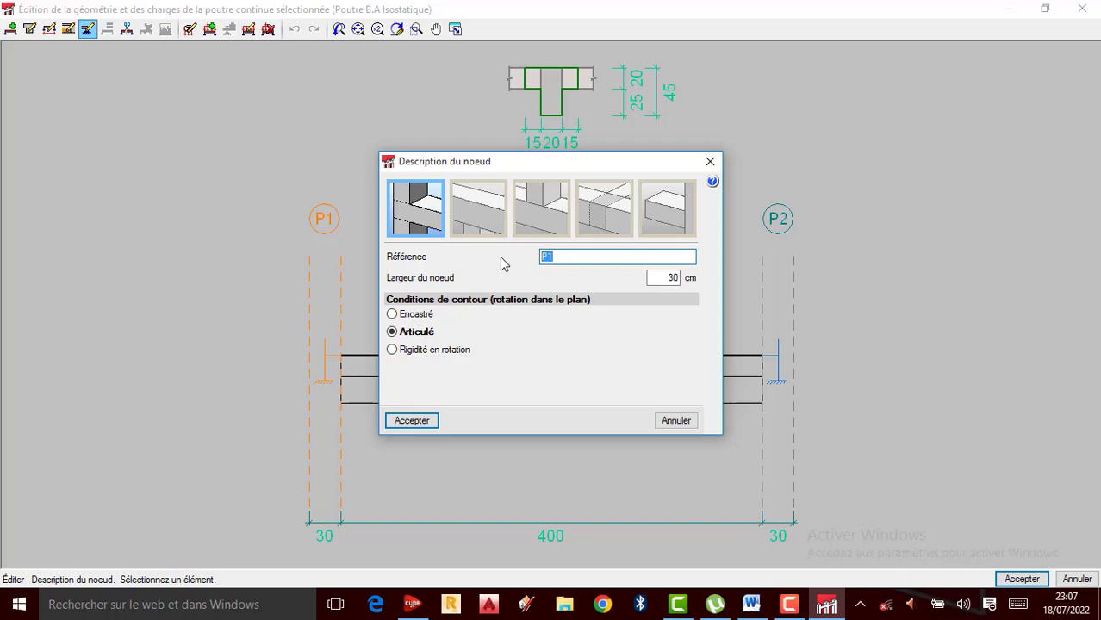
pyautogui.write('Apuis articulé')
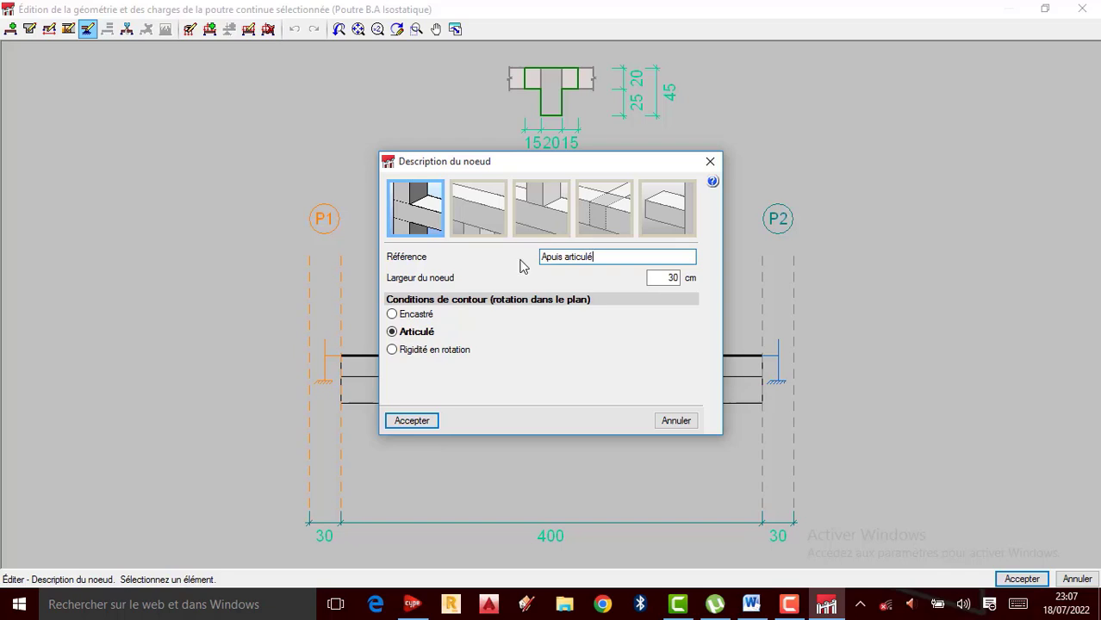
pyautogui.doubleClick(681, 281)
pyautogui.write('2')
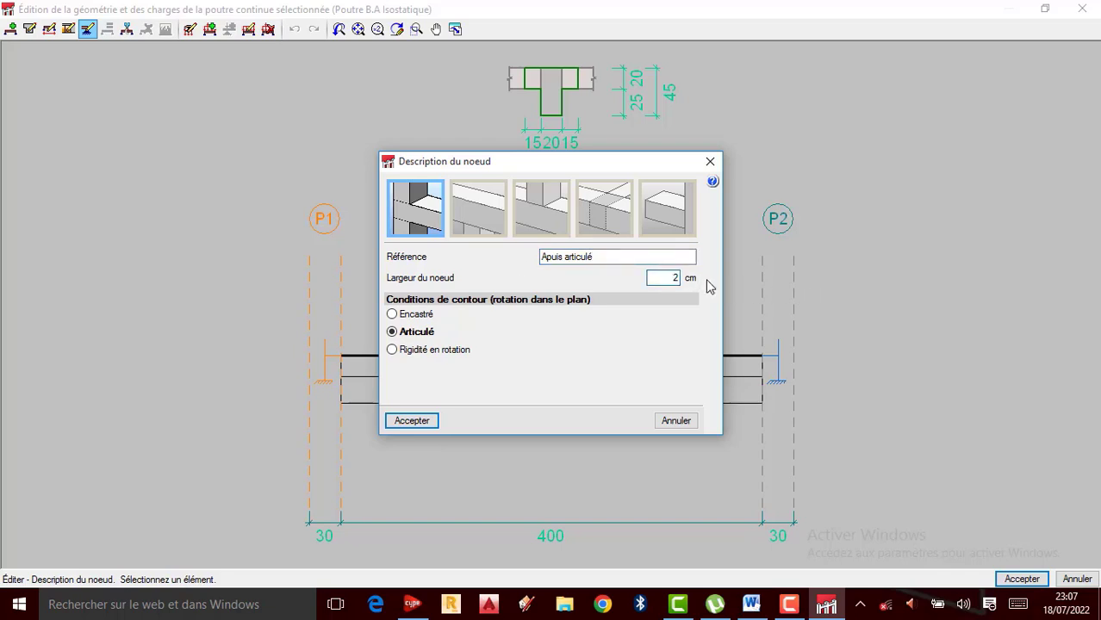
pyautogui.write('0')
pyautogui.click(412, 420)
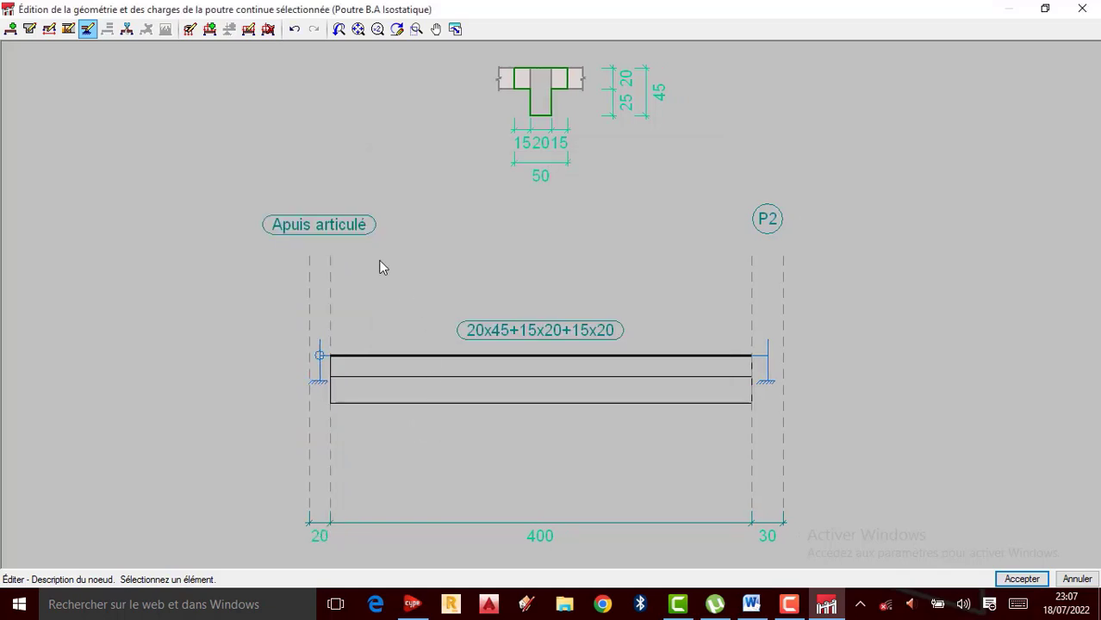
# Edit node P2's description: reference "Encastré", node width 40 cm and boundary condition kept as Encastré, and accept it
pyautogui.scroll(1, 308, 285)
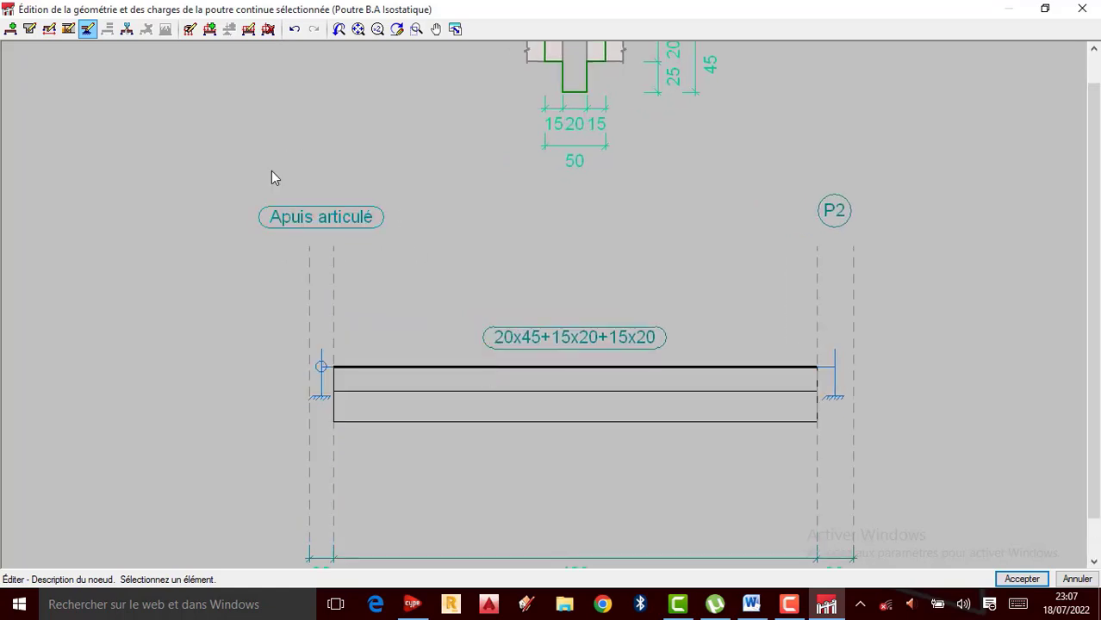
pyautogui.scroll(1, 333, 229)
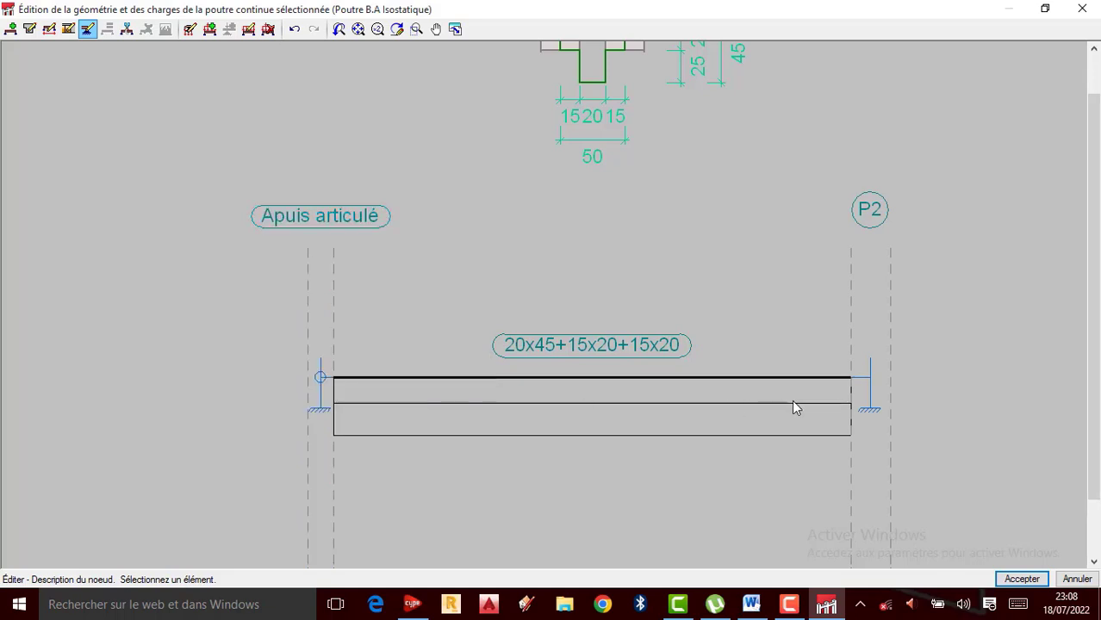
pyautogui.click(865, 419)
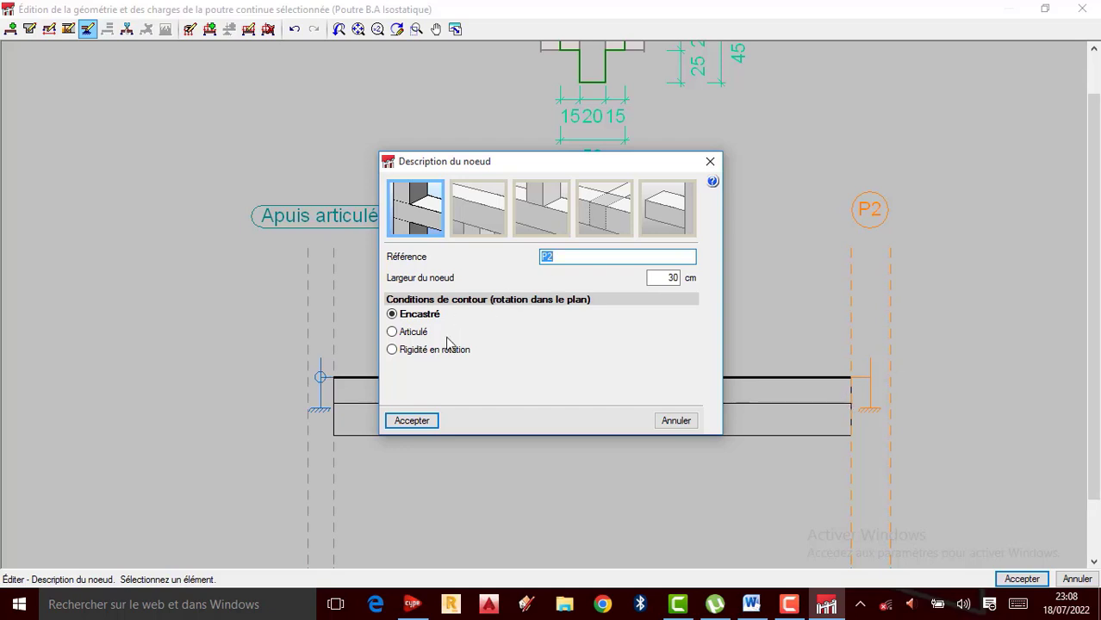
pyautogui.click(577, 257)
pyautogui.press('BackSpace')
pyautogui.press('BackSpace')
pyautogui.write('E')
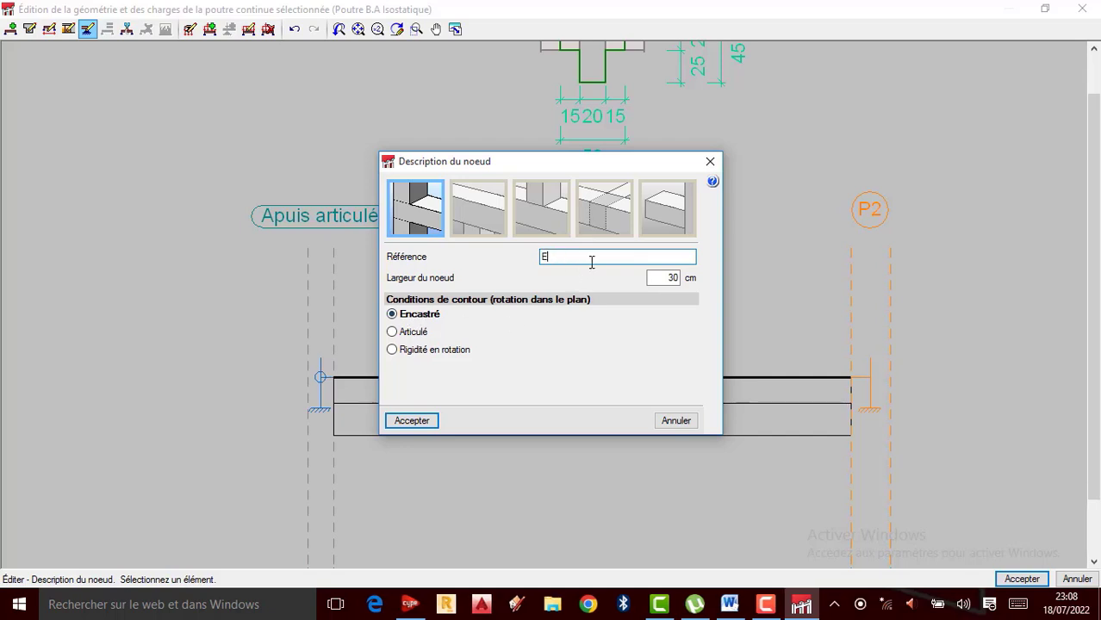
pyautogui.write('ncastré')
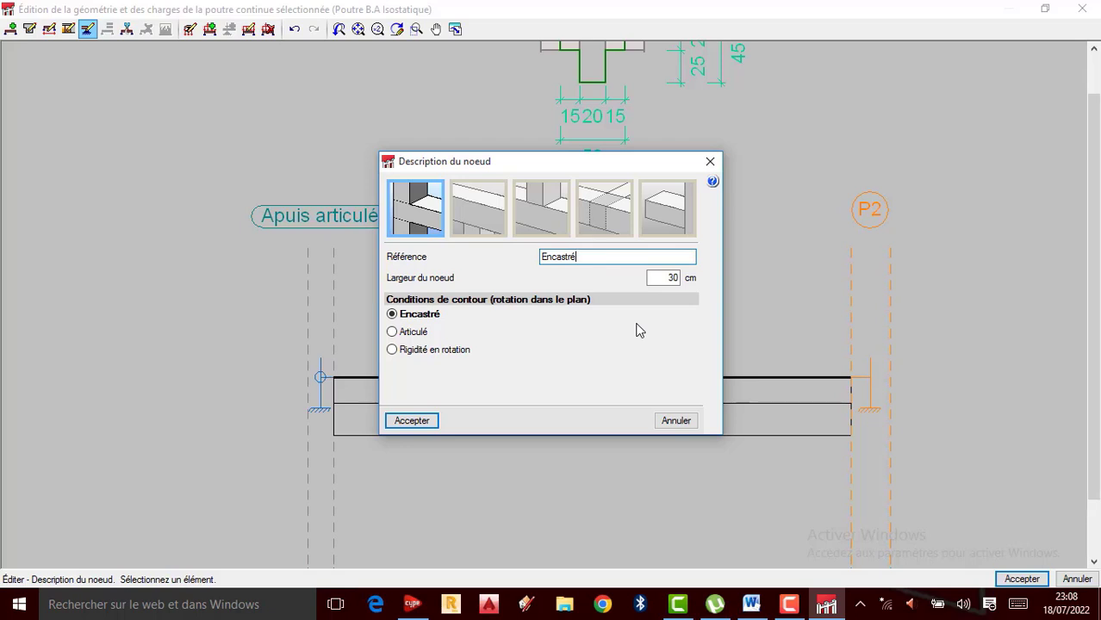
pyautogui.doubleClick(668, 278)
pyautogui.write('40')
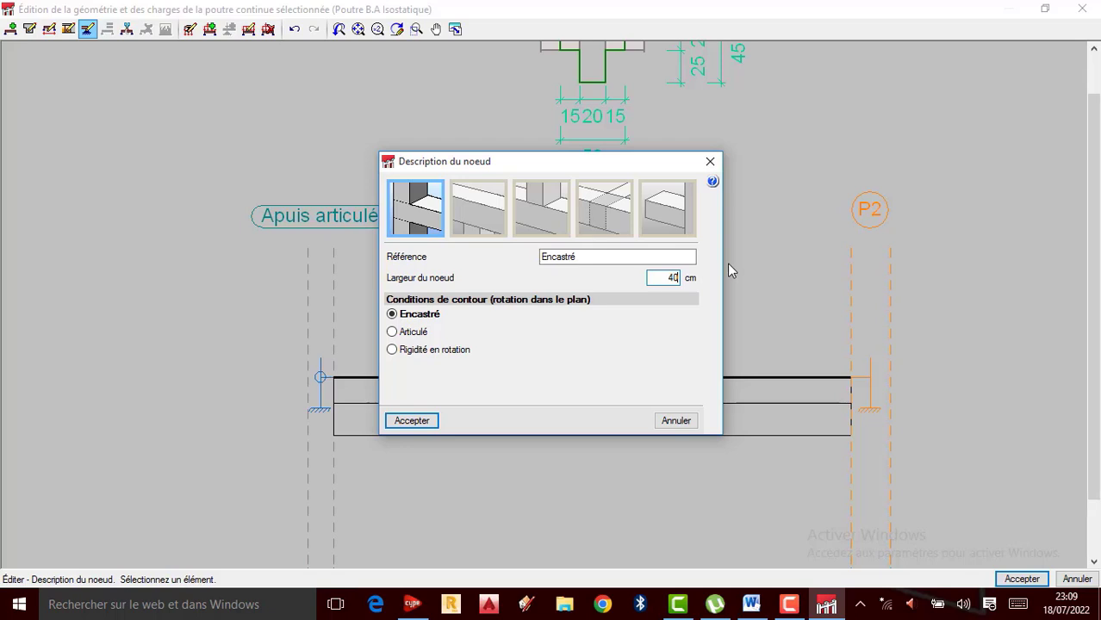
pyautogui.click(413, 421)
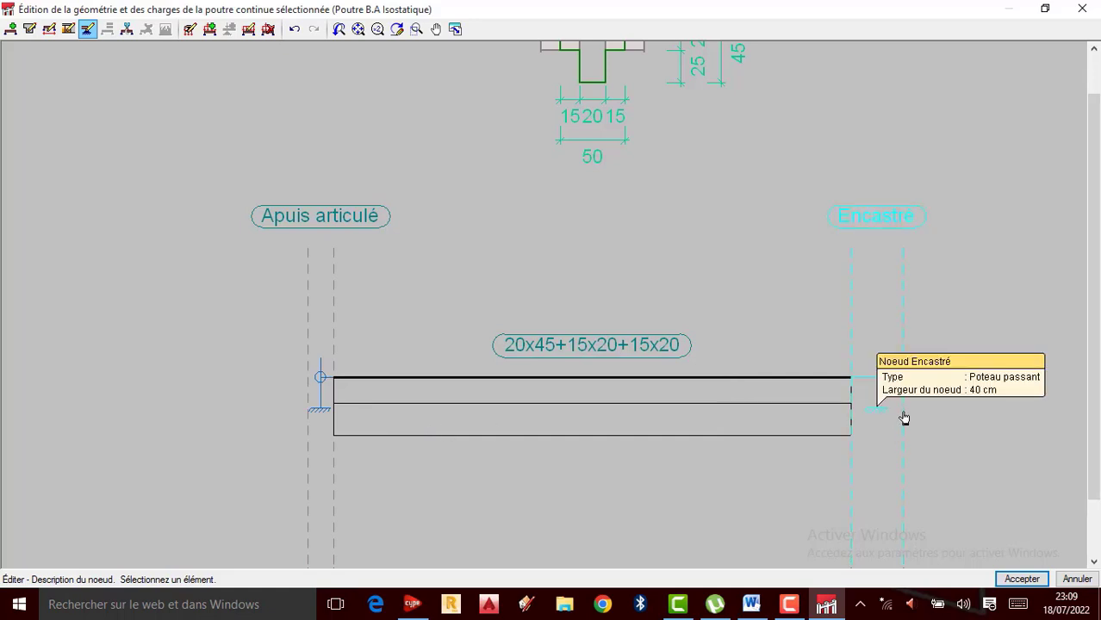
# Accept the beam's geometry and load edits without adding any span load, and return to the beam overview
pyautogui.scroll(1, 902, 418)
pyautogui.scroll(-2, 902, 415)
pyautogui.scroll(1, 952, 423)
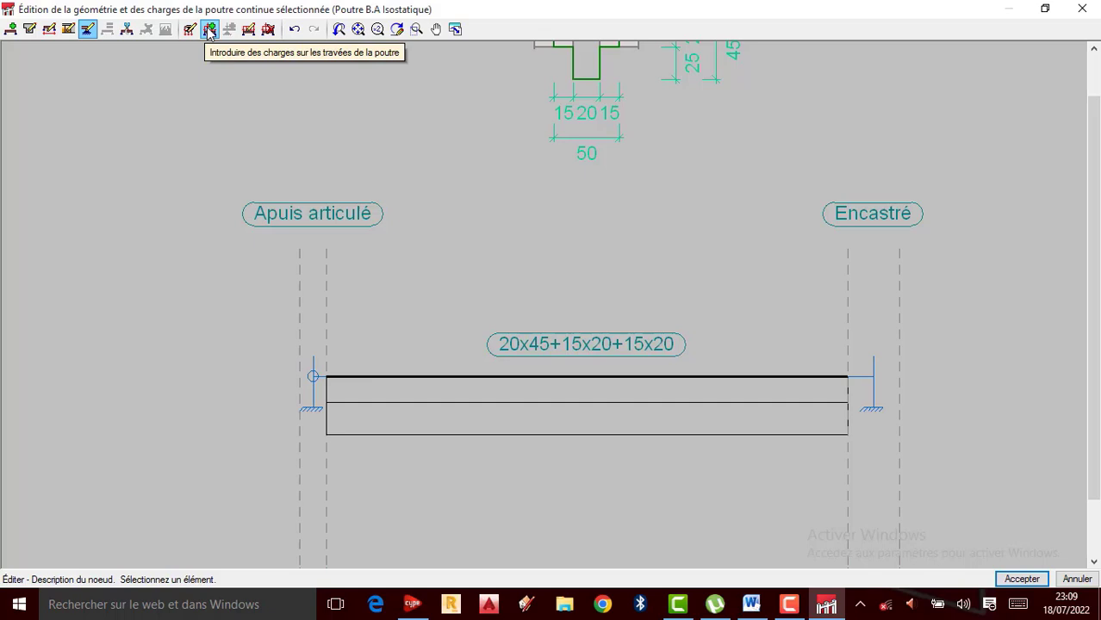
pyautogui.click(209, 30)
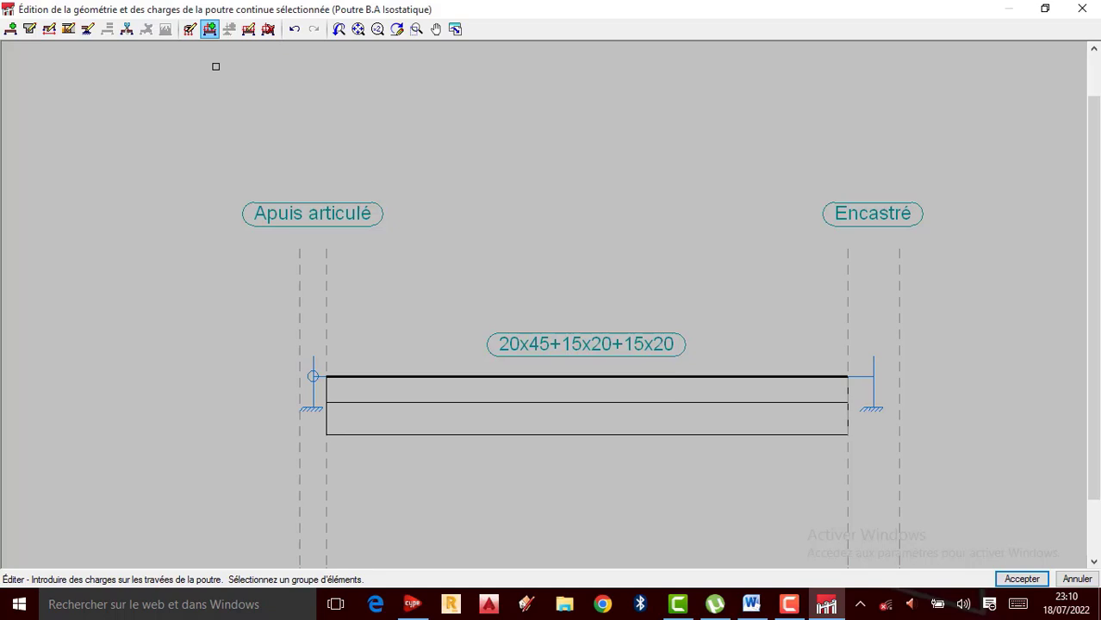
pyautogui.click(556, 406)
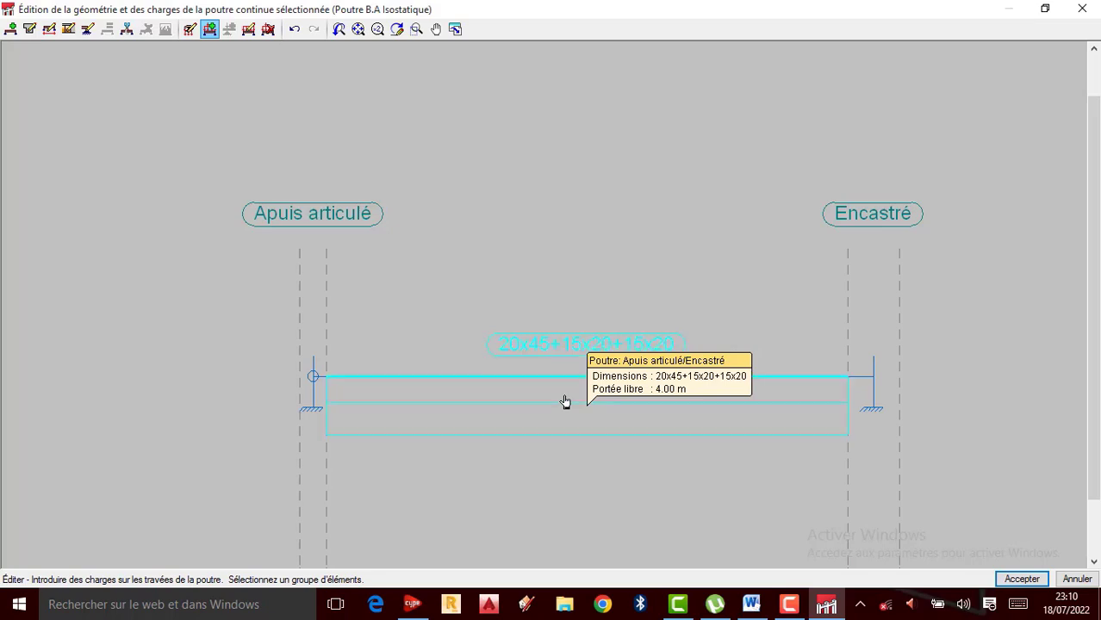
pyautogui.click(800, 605)
pyautogui.click(799, 605)
pyautogui.click(1023, 582)
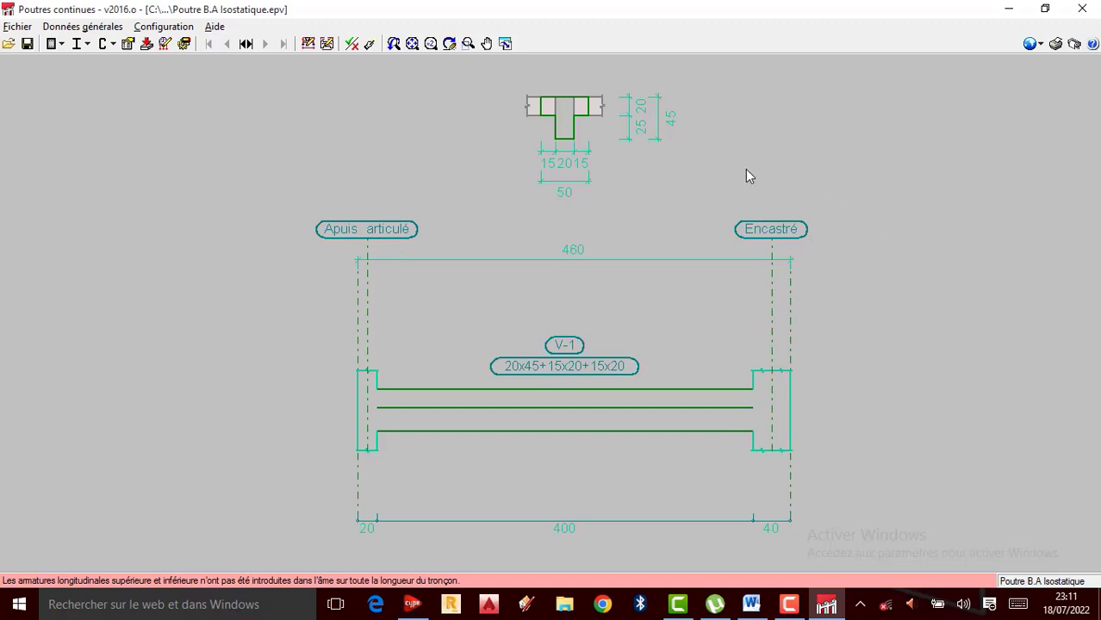
pyautogui.scroll(1, 741, 345)
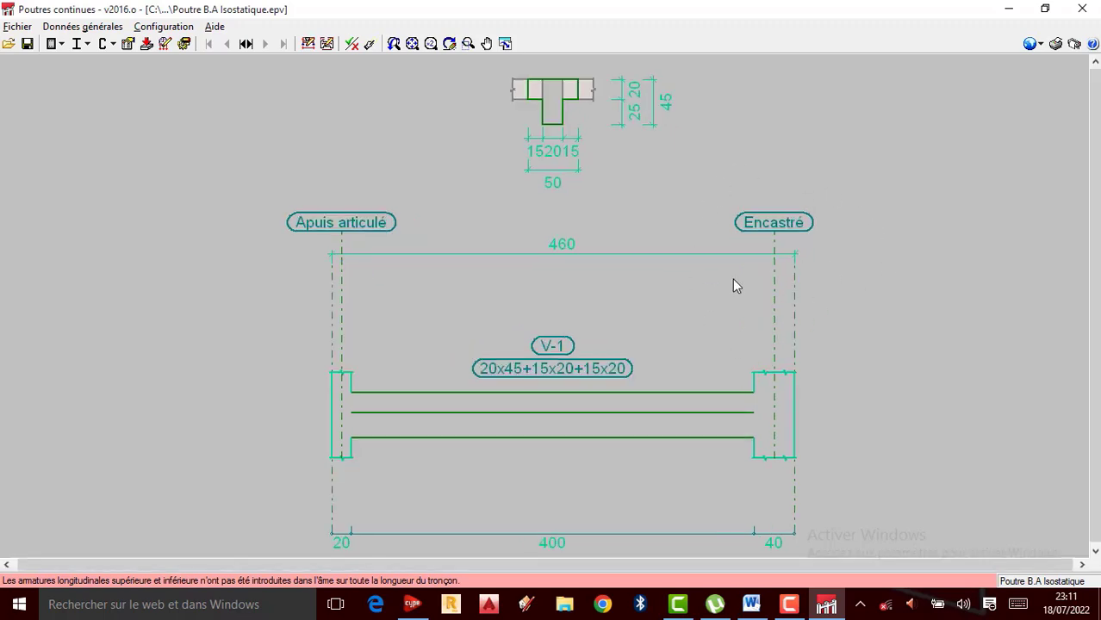
pyautogui.scroll(-1, 734, 286)
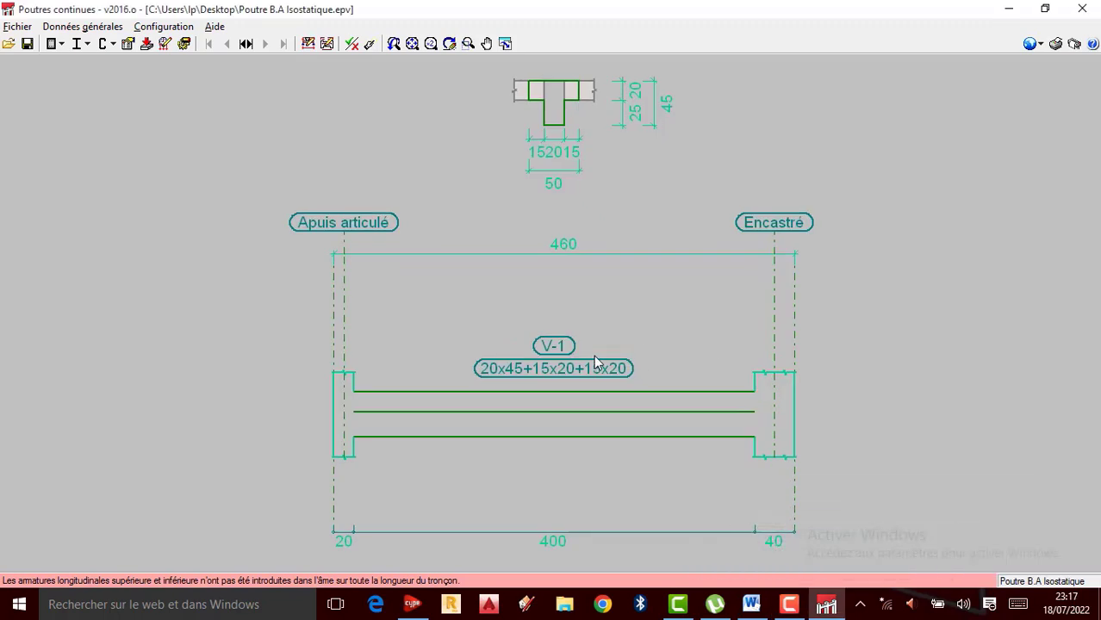
pyautogui.scroll(1, 551, 339)
pyautogui.scroll(-2, 551, 339)
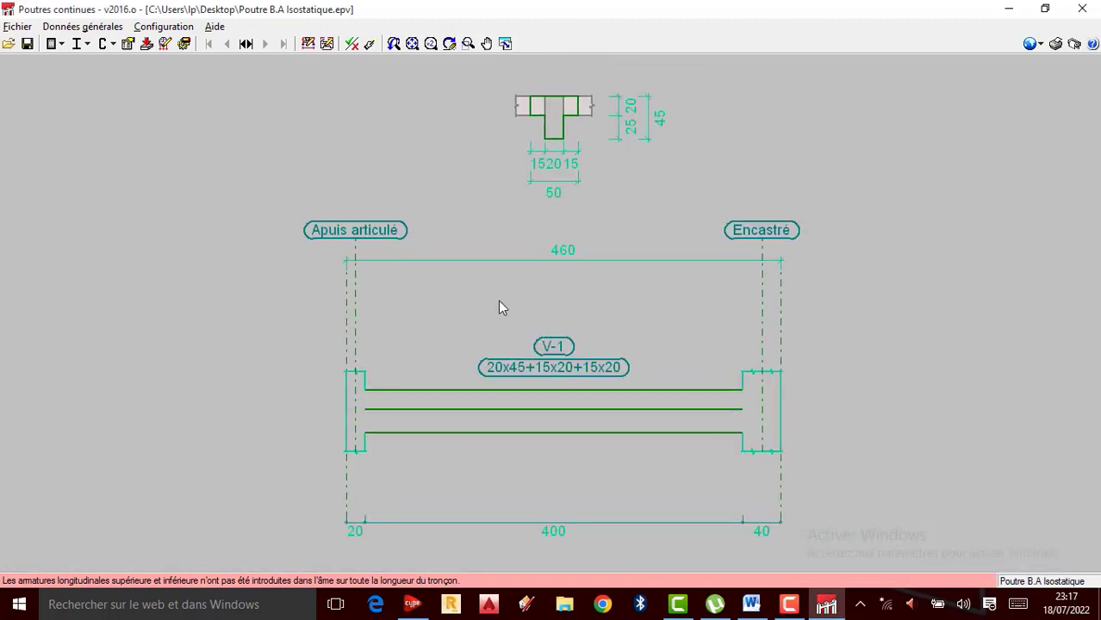
pyautogui.click(105, 28)
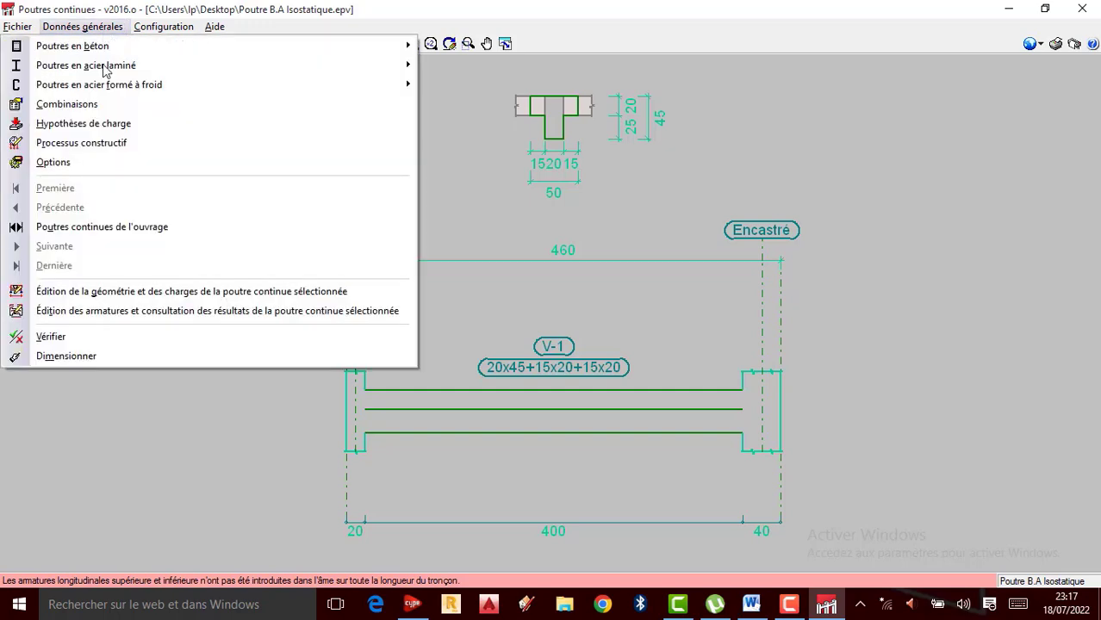
pyautogui.click(116, 292)
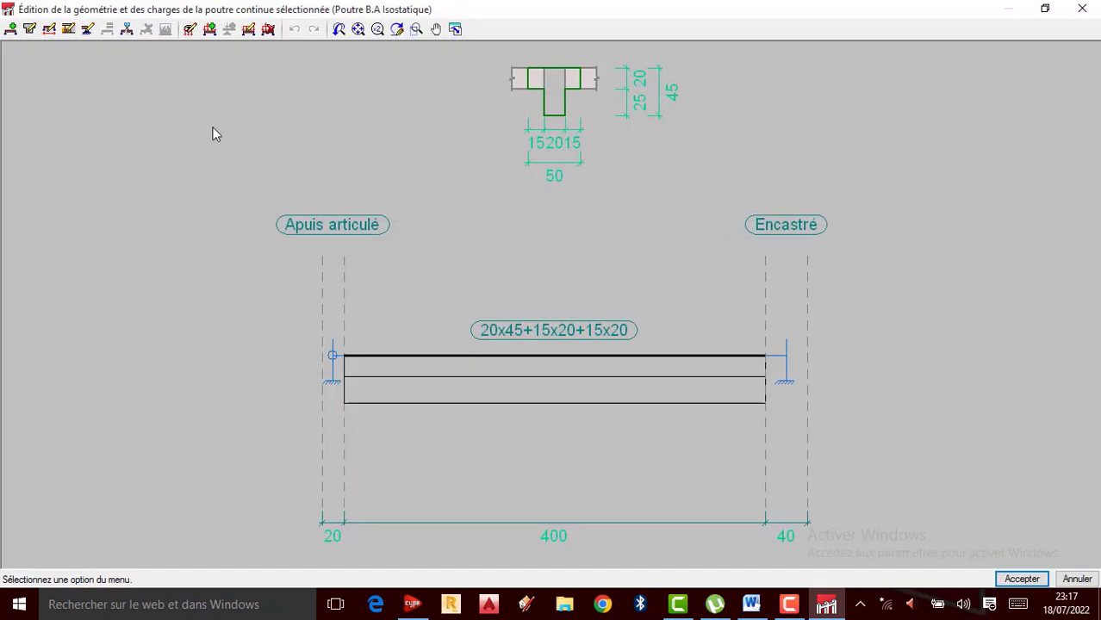
pyautogui.click(1082, 8)
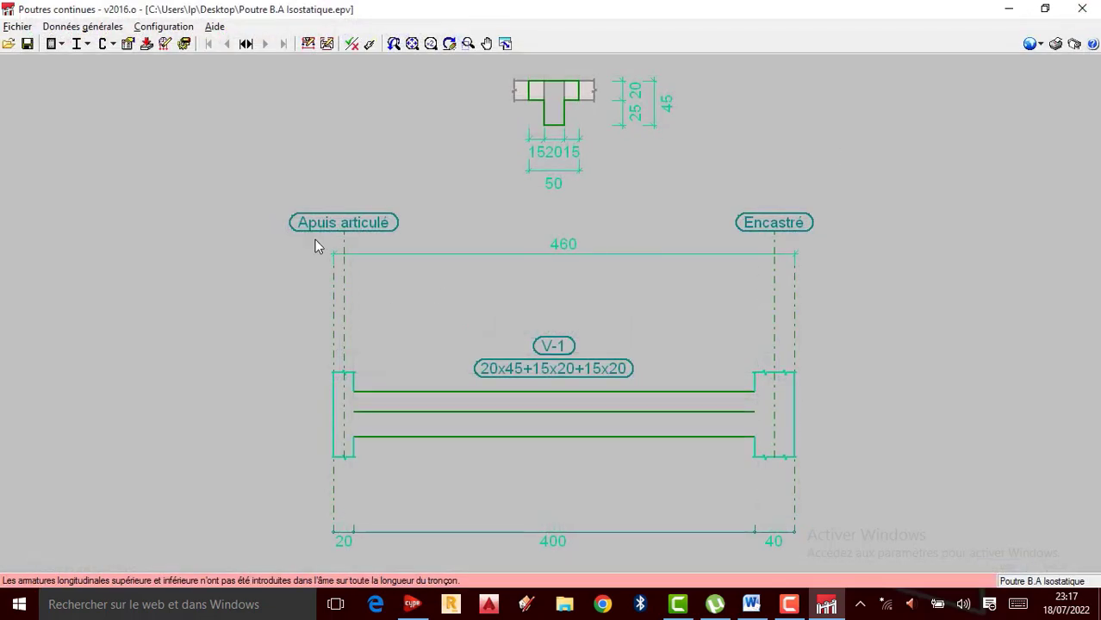
# Reopen the geometry and load editing window for the selected continuous beam, leaving its cross-section dialog without changes
pyautogui.click(309, 44)
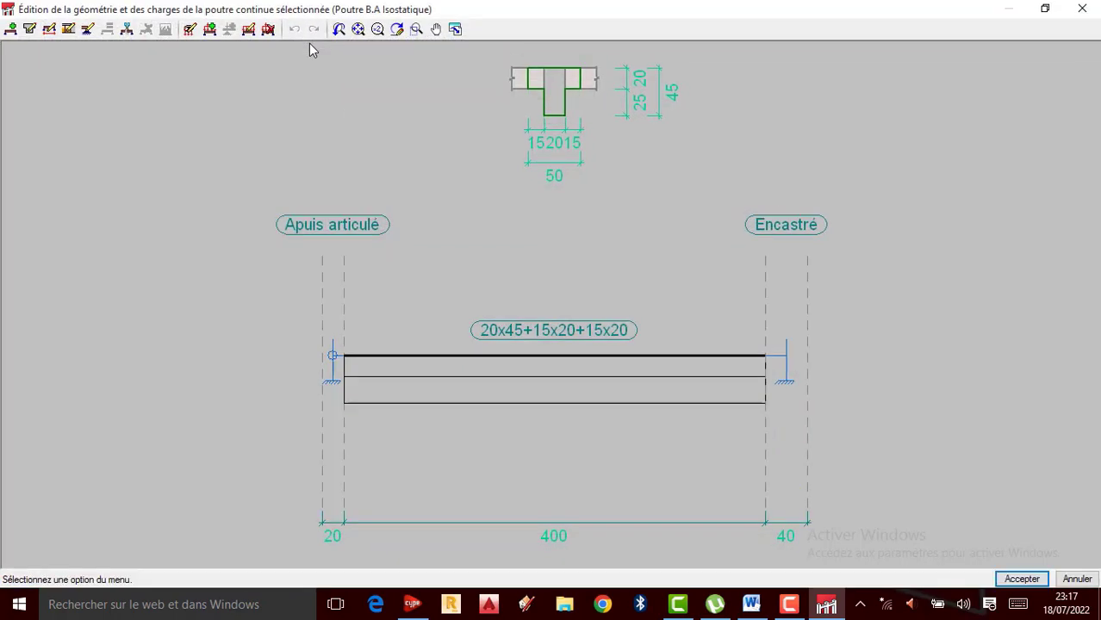
pyautogui.click(549, 372)
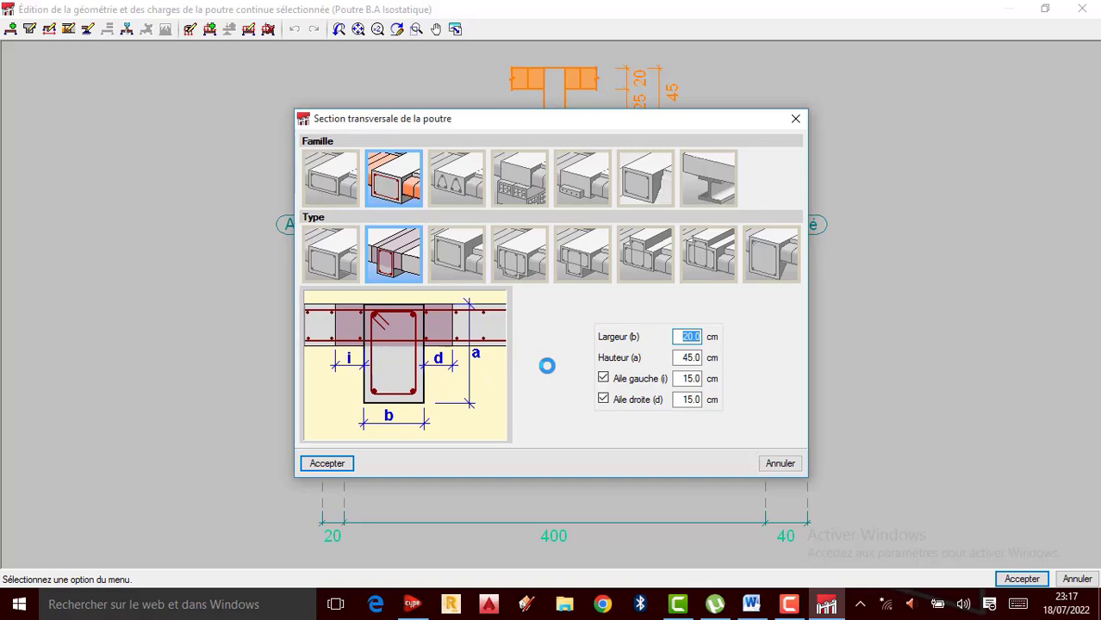
pyautogui.click(796, 119)
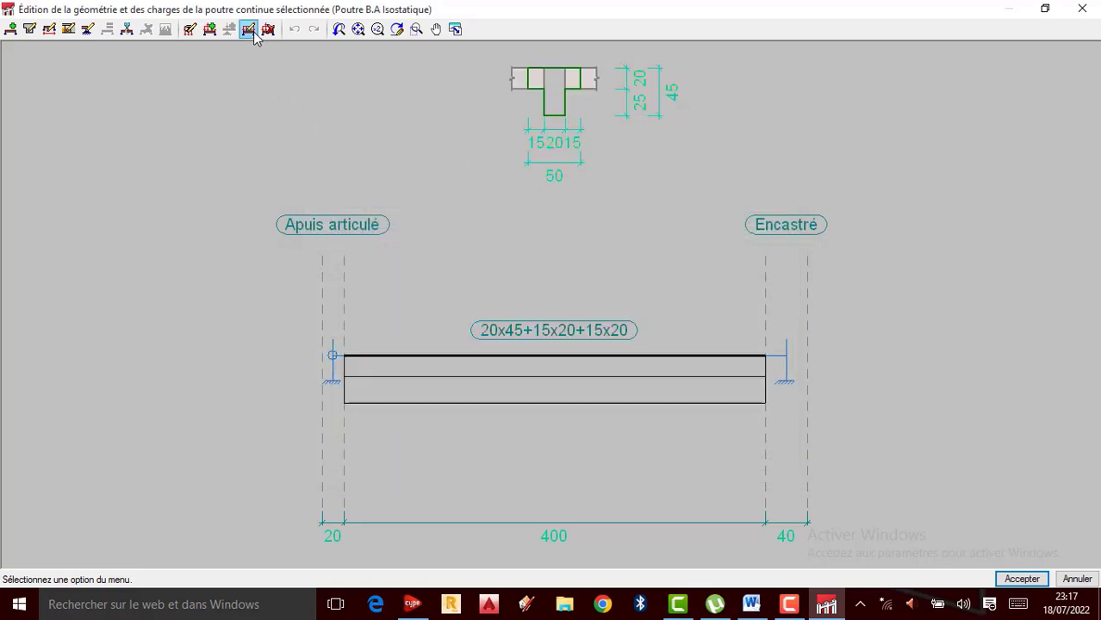
# Introduce a uniformly distributed load of 2.25 kN/m on the beam span under the Poids propre hypothesis
pyautogui.click(210, 29)
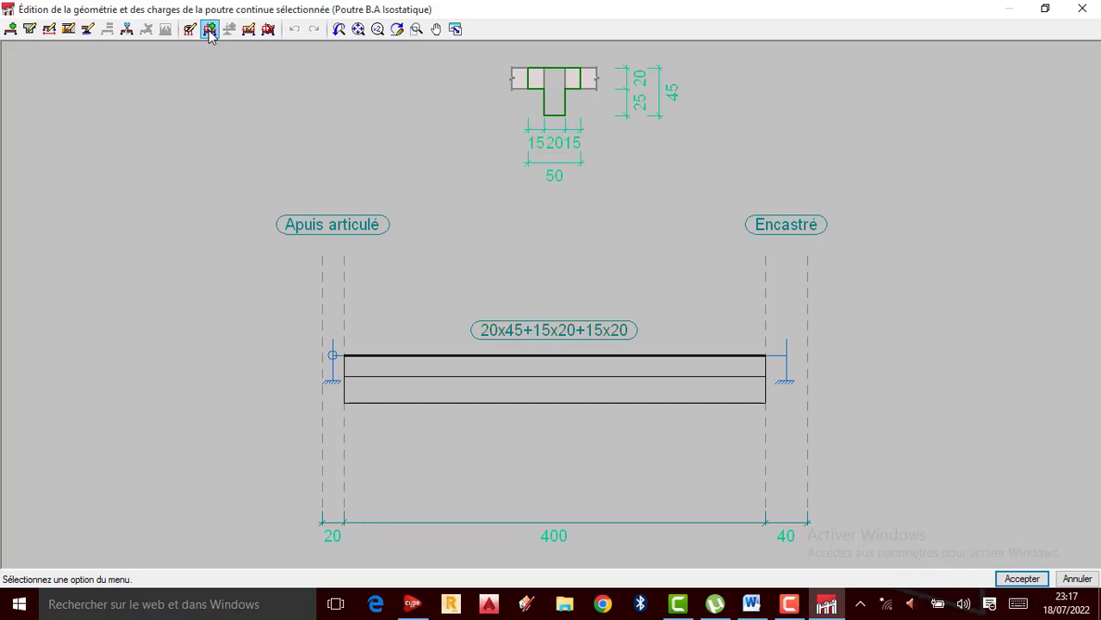
pyautogui.click(546, 364)
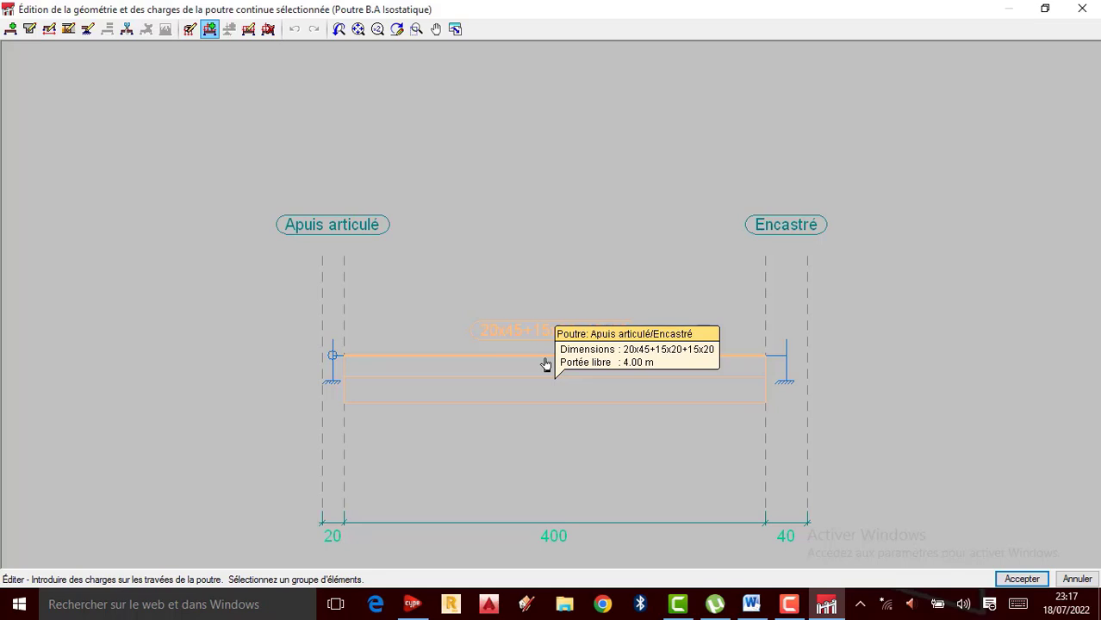
pyautogui.rightClick(545, 364)
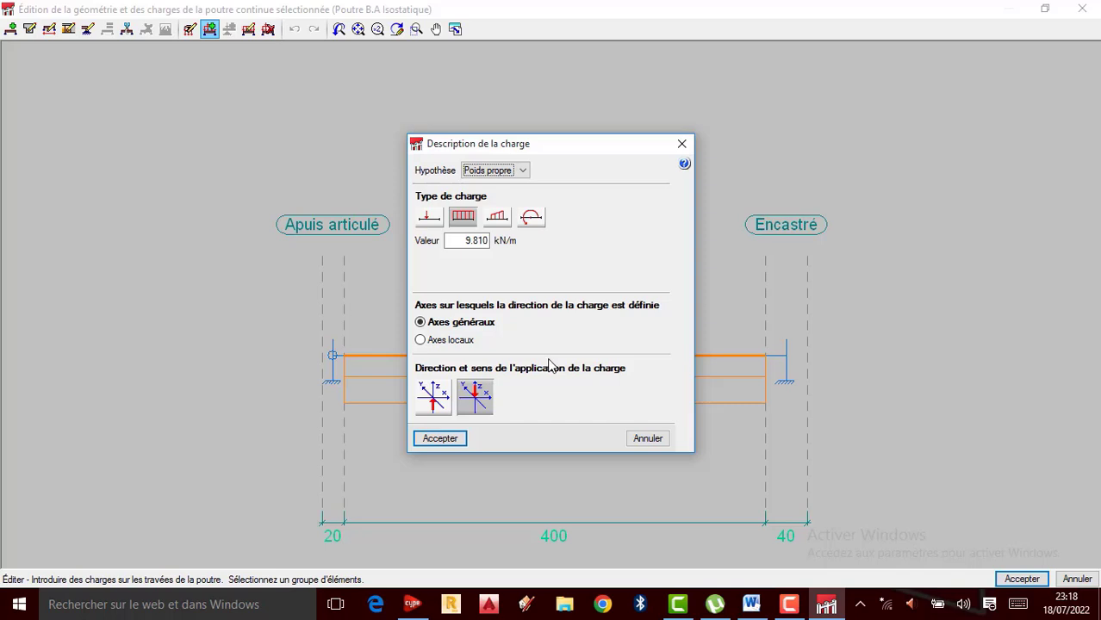
pyautogui.click(524, 172)
pyautogui.click(526, 174)
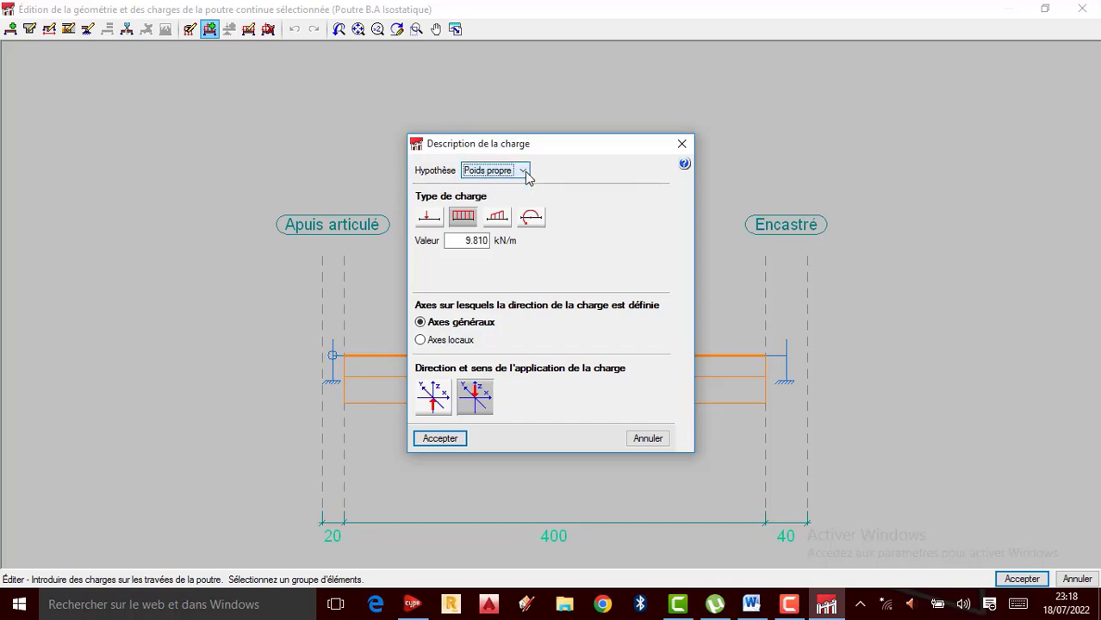
pyautogui.click(524, 172)
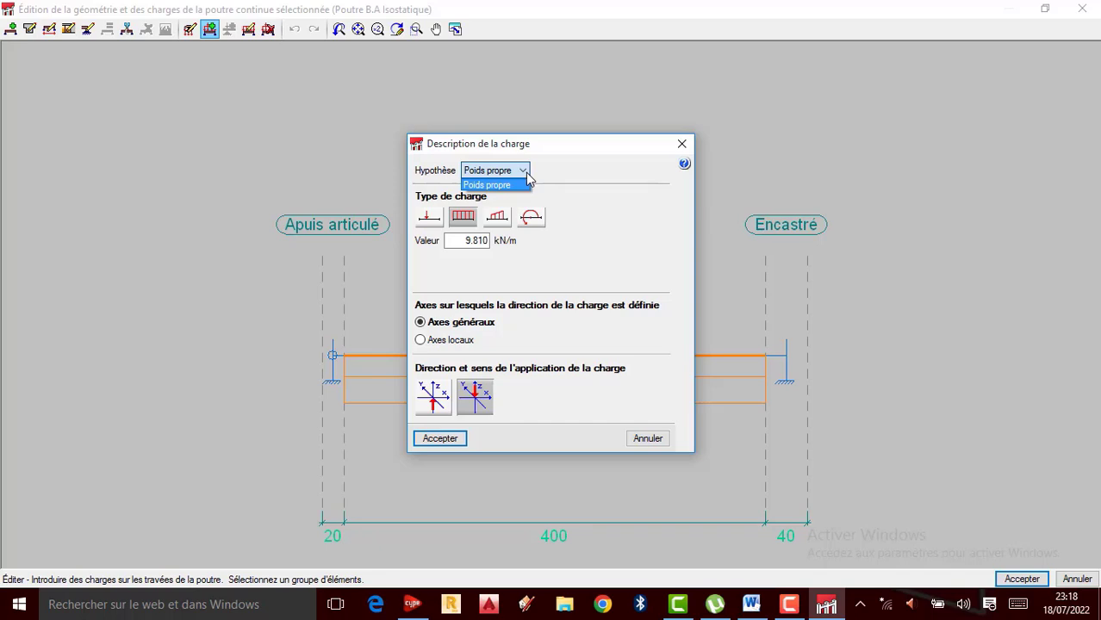
pyautogui.click(526, 173)
pyautogui.click(526, 172)
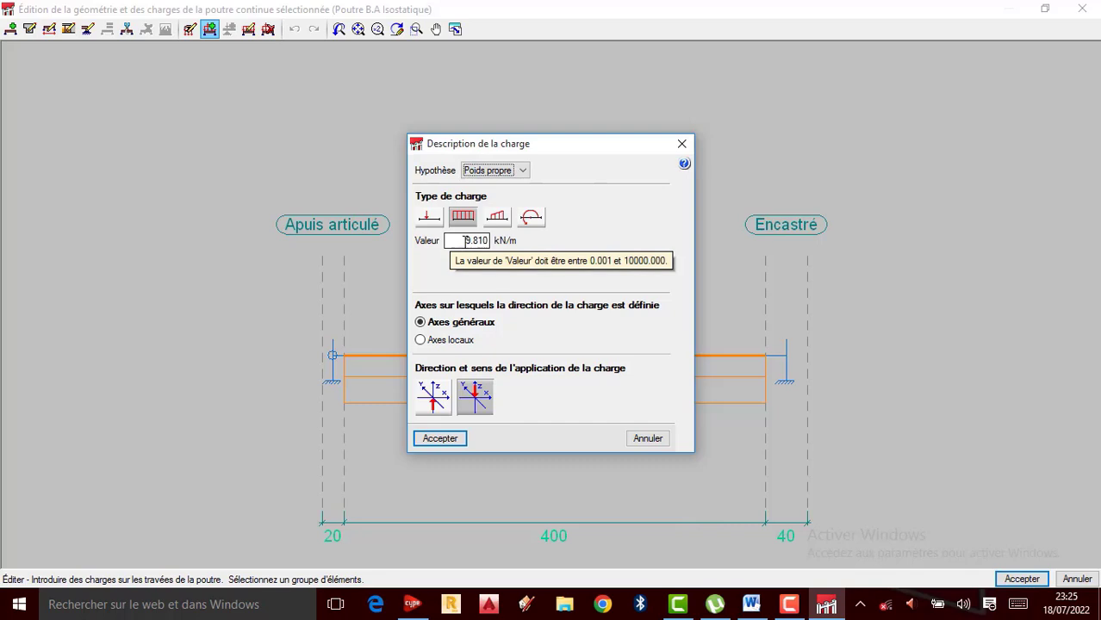
pyautogui.doubleClick(466, 243)
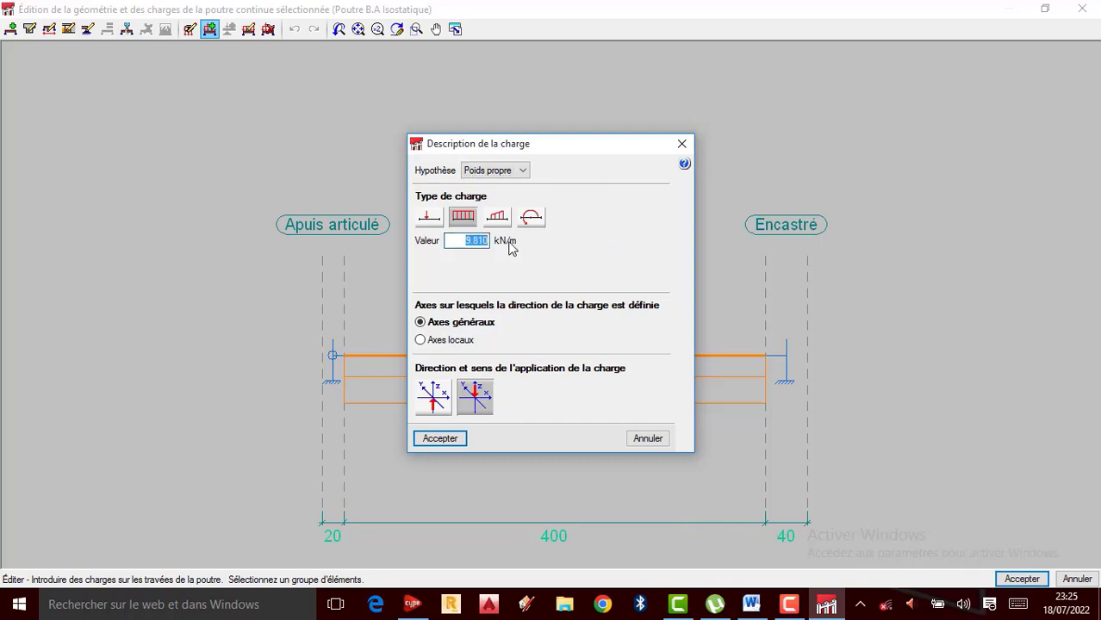
pyautogui.write('2.25')
pyautogui.click(454, 439)
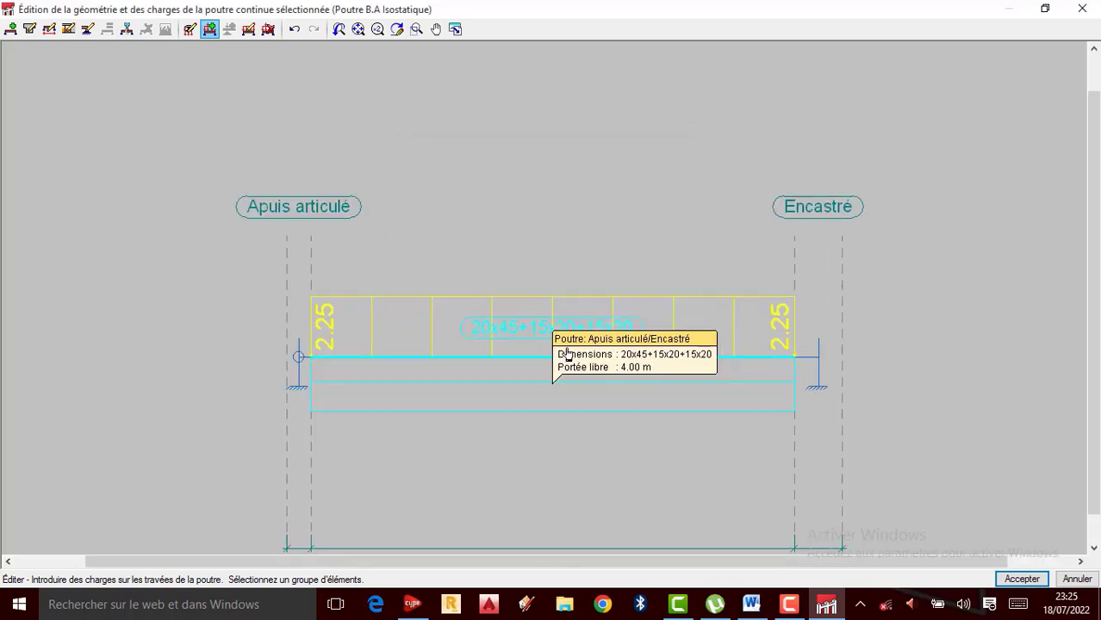
# Check which hypotheses are available for a second load on the beam span, without adding the load
pyautogui.scroll(-1, 526, 306)
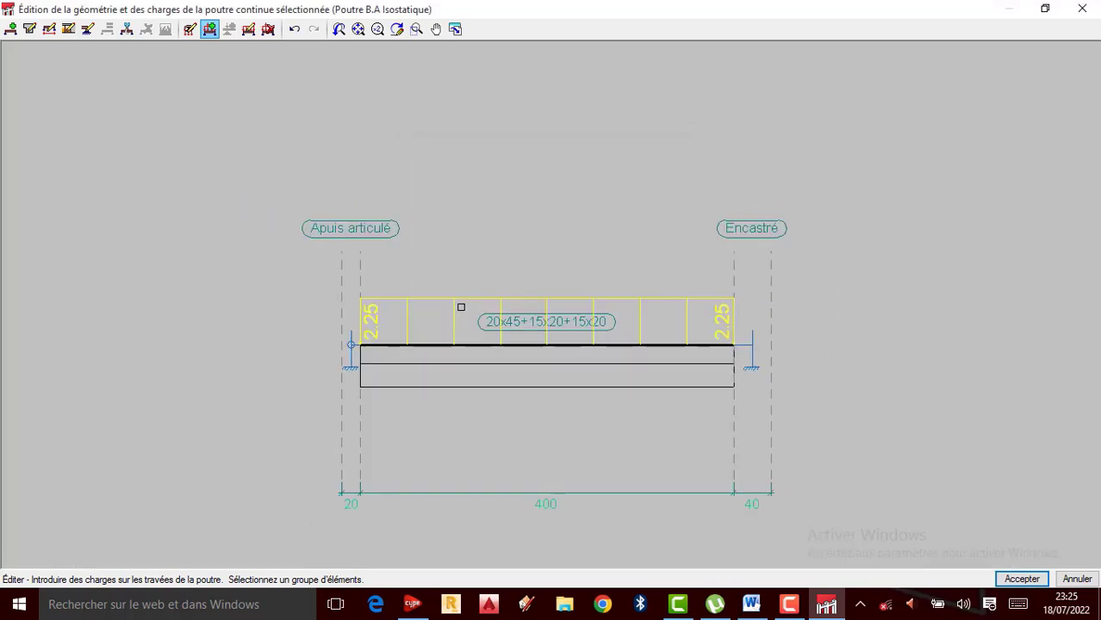
pyautogui.click(543, 345)
pyautogui.click(558, 311)
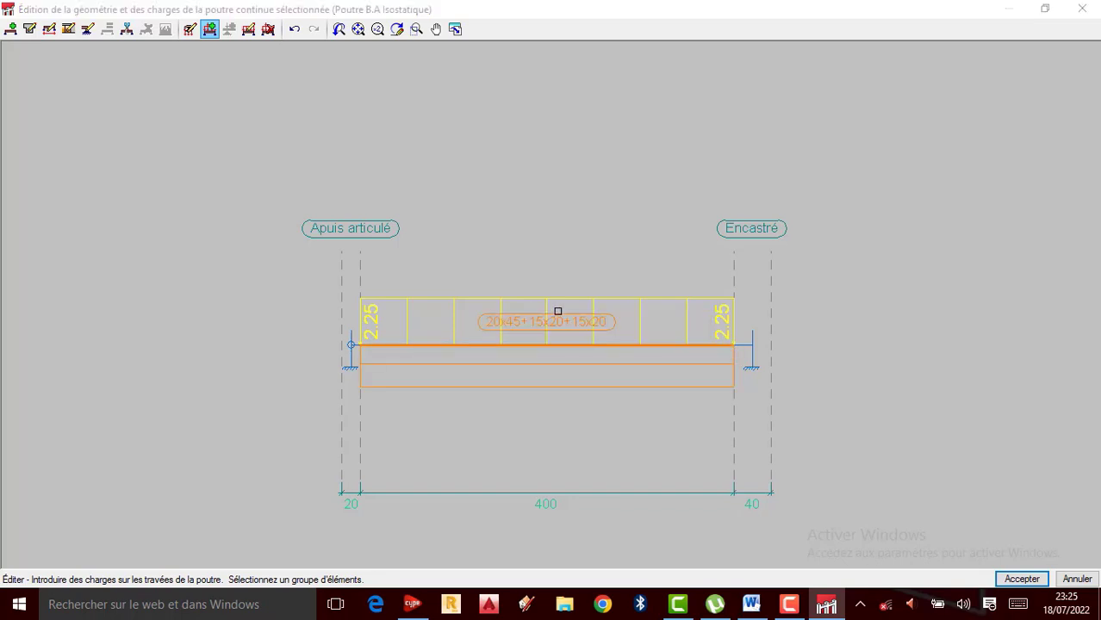
pyautogui.click(522, 173)
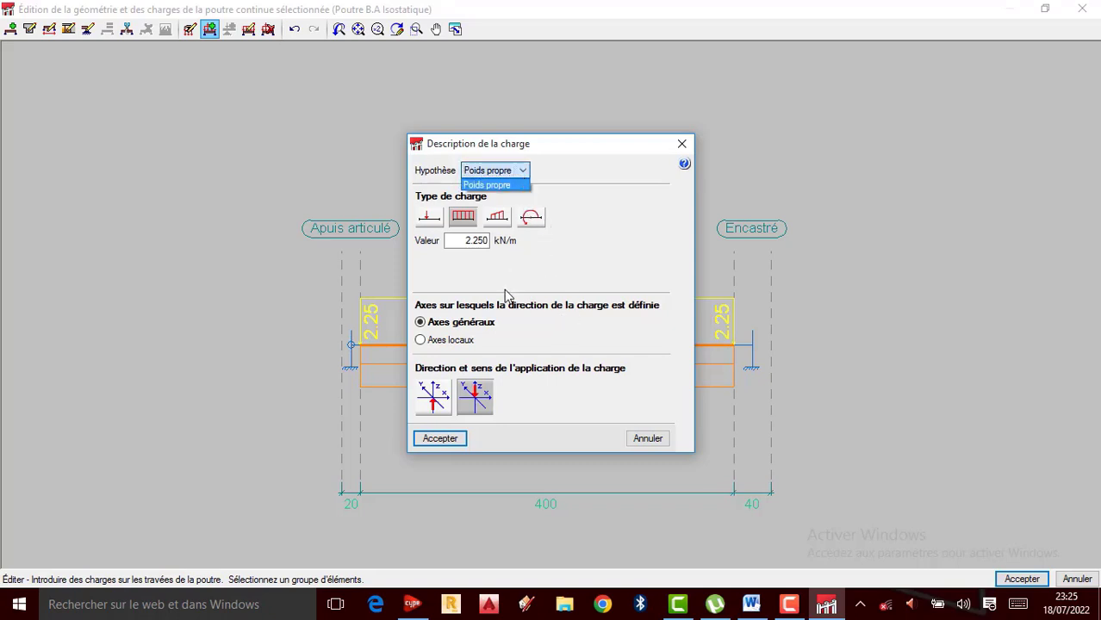
pyautogui.click(679, 143)
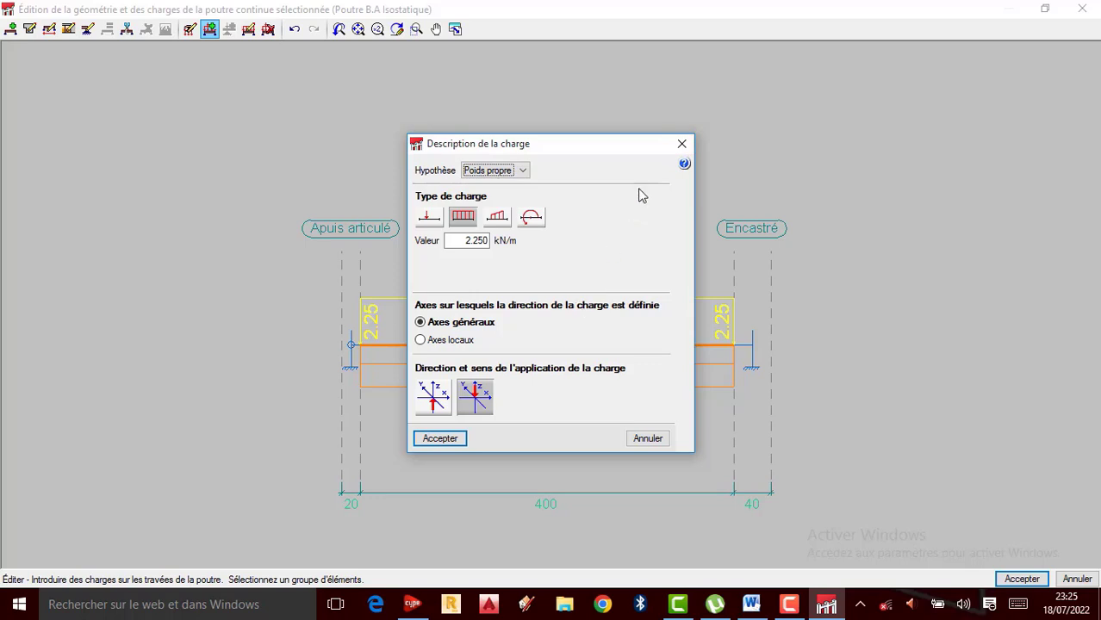
pyautogui.click(681, 143)
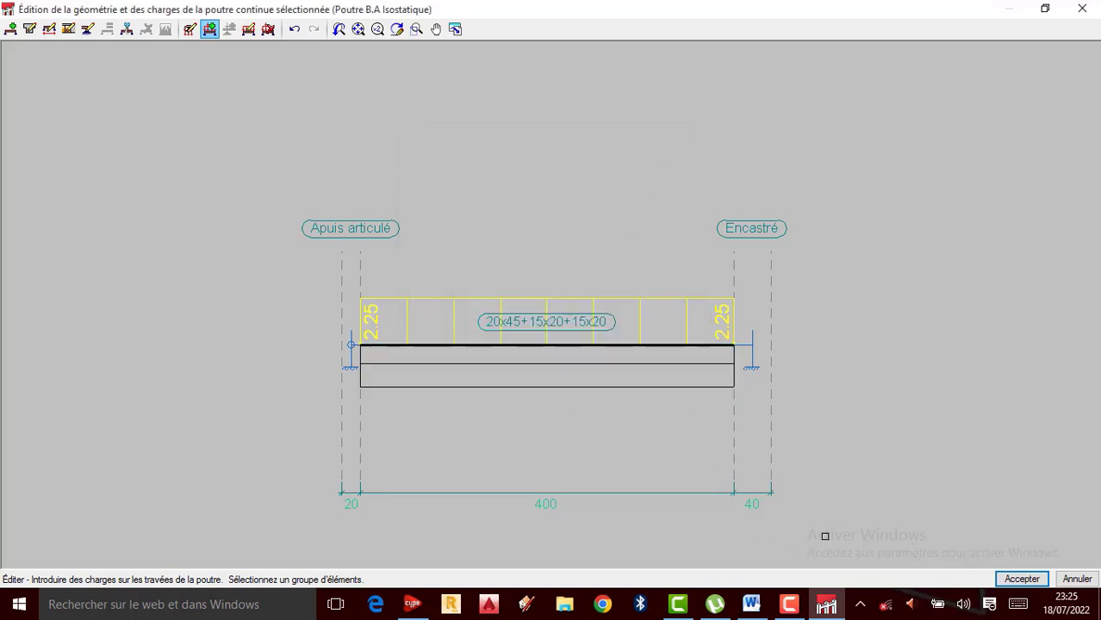
# Check which hypotheses are available for the existing span load without changing it, and leave the geometry and load editing window
pyautogui.click(789, 604)
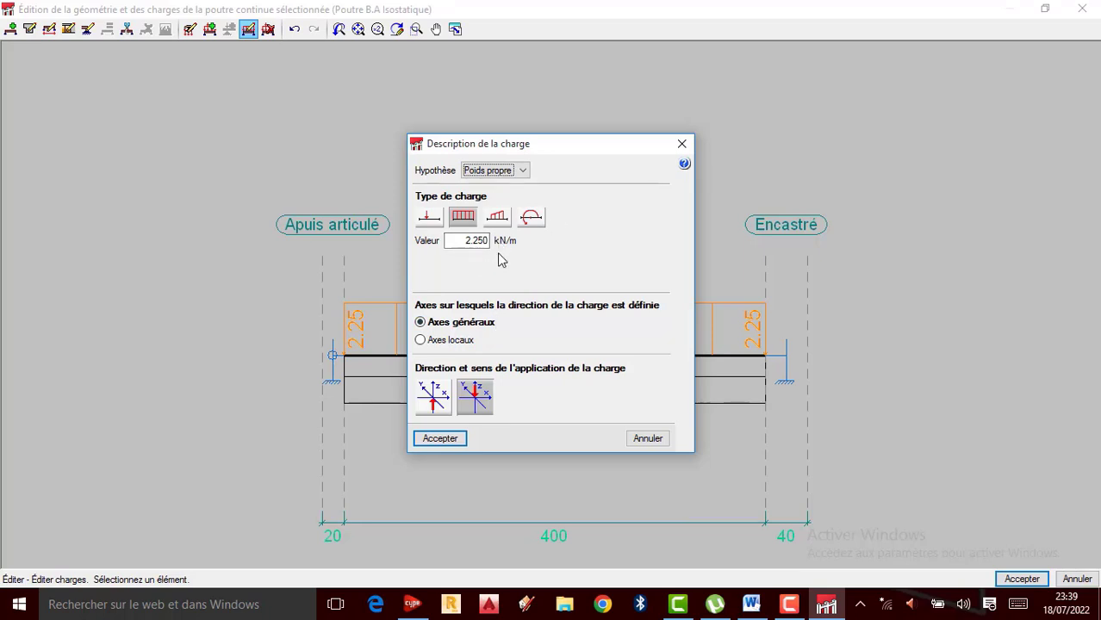
pyautogui.click(521, 171)
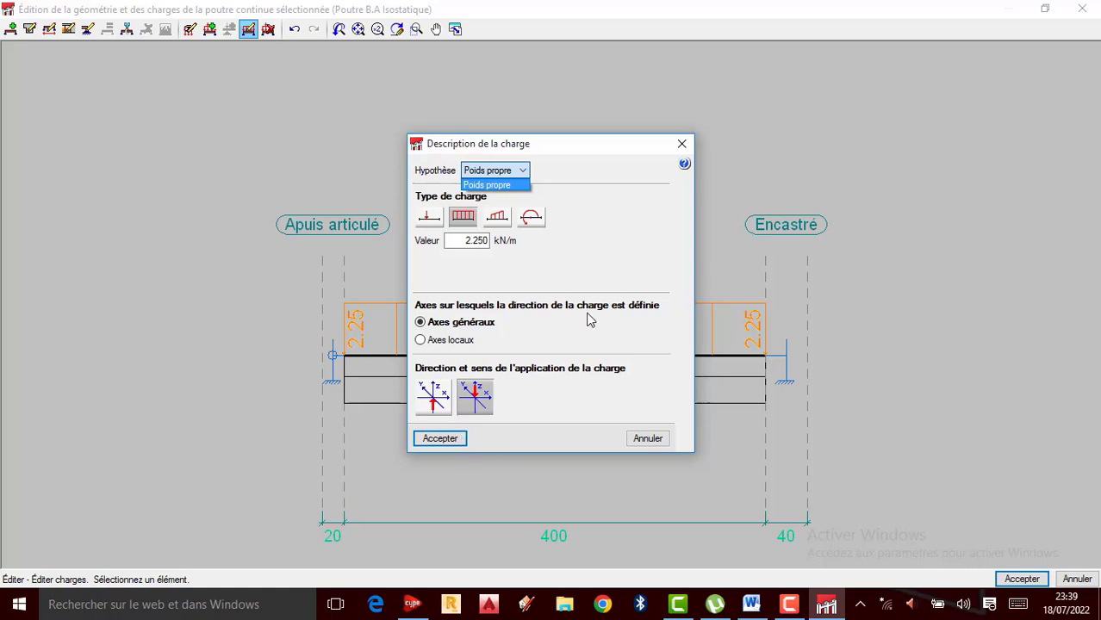
pyautogui.click(682, 145)
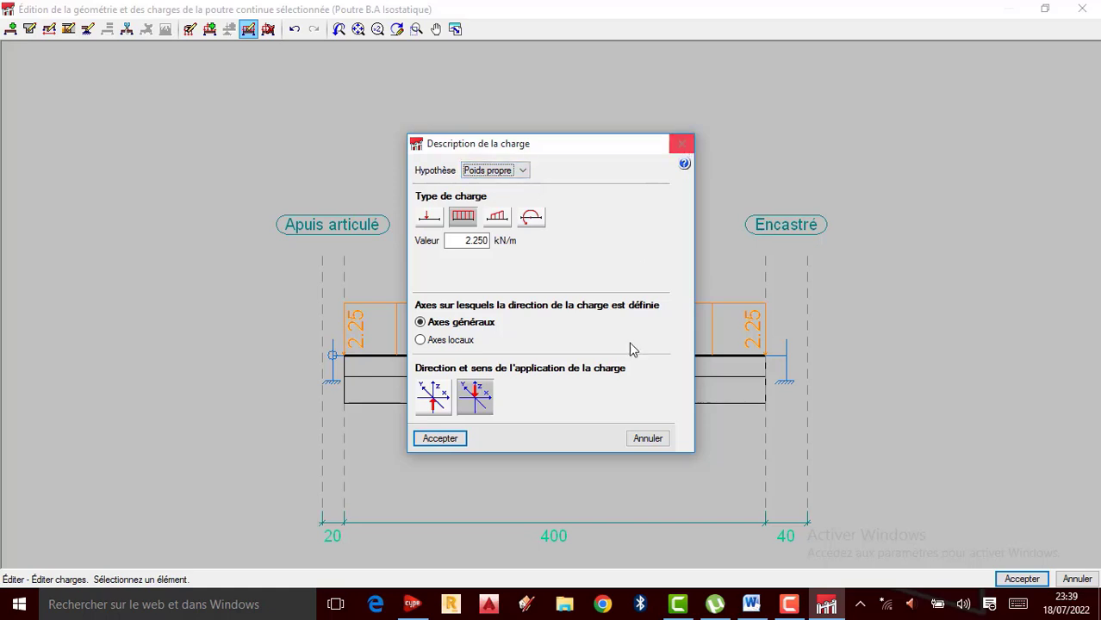
pyautogui.click(648, 439)
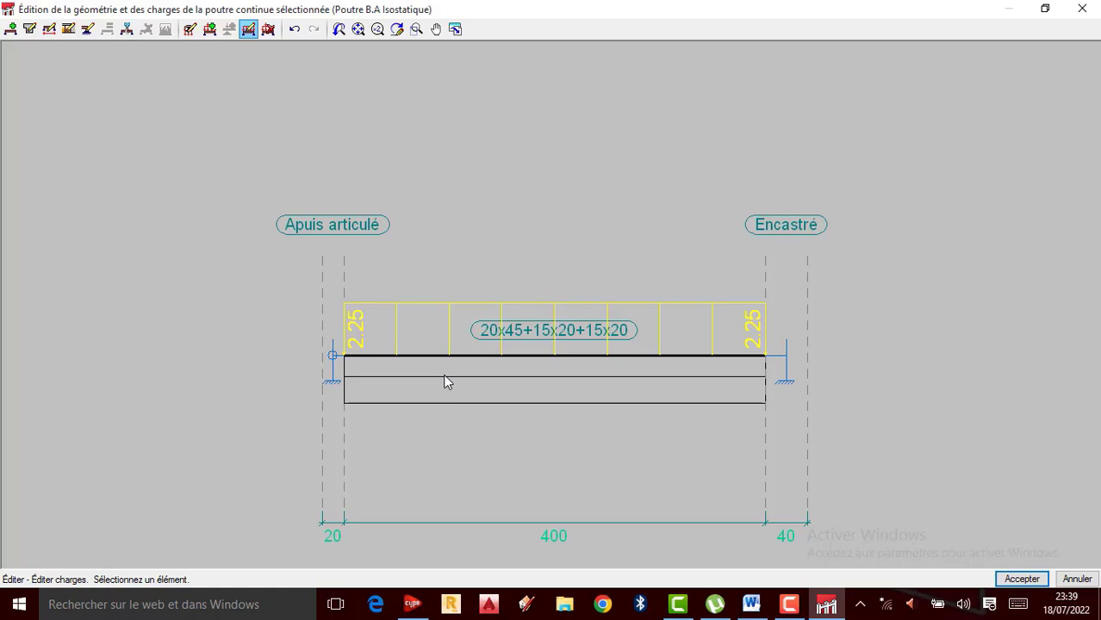
pyautogui.click(1082, 8)
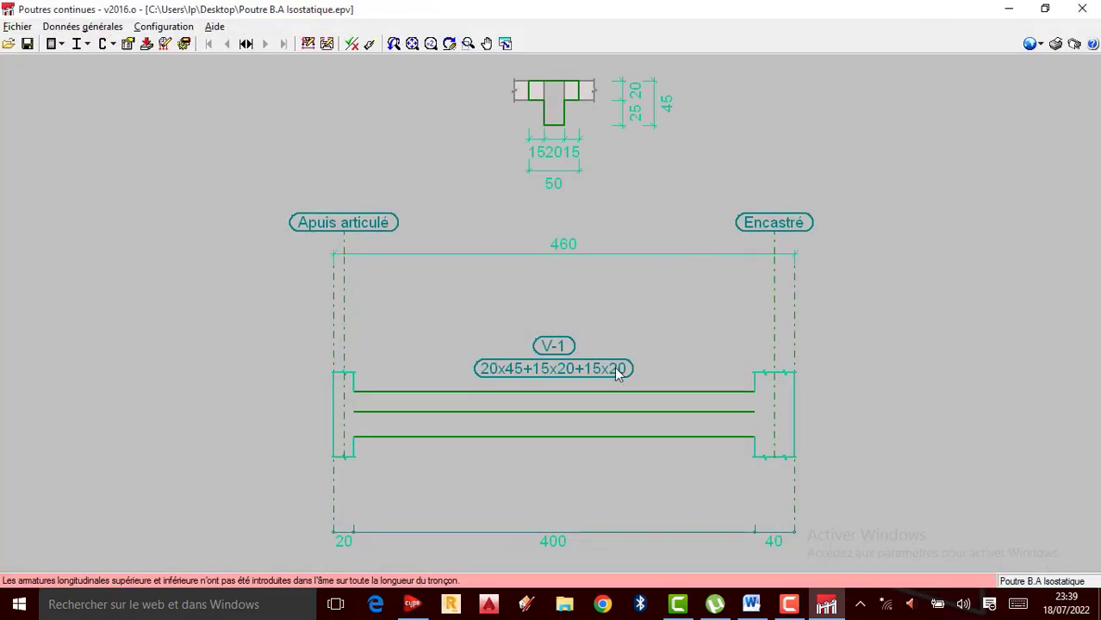
# Add an additional permanent load hypothesis with the reference G1(Chappe), without different load arrangements
pyautogui.click(84, 26)
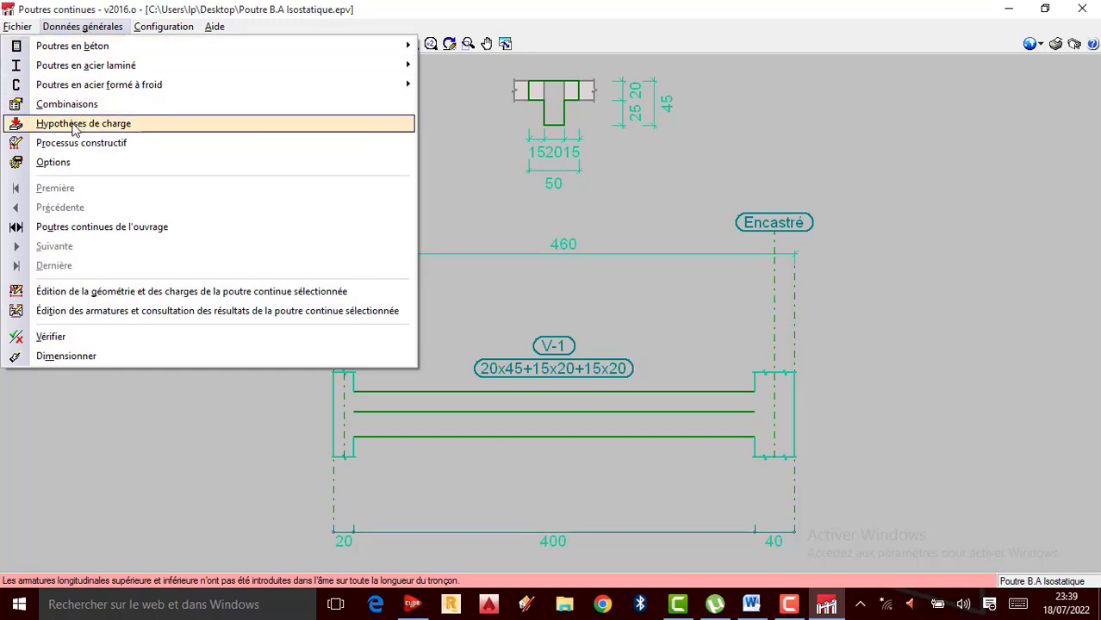
pyautogui.click(75, 126)
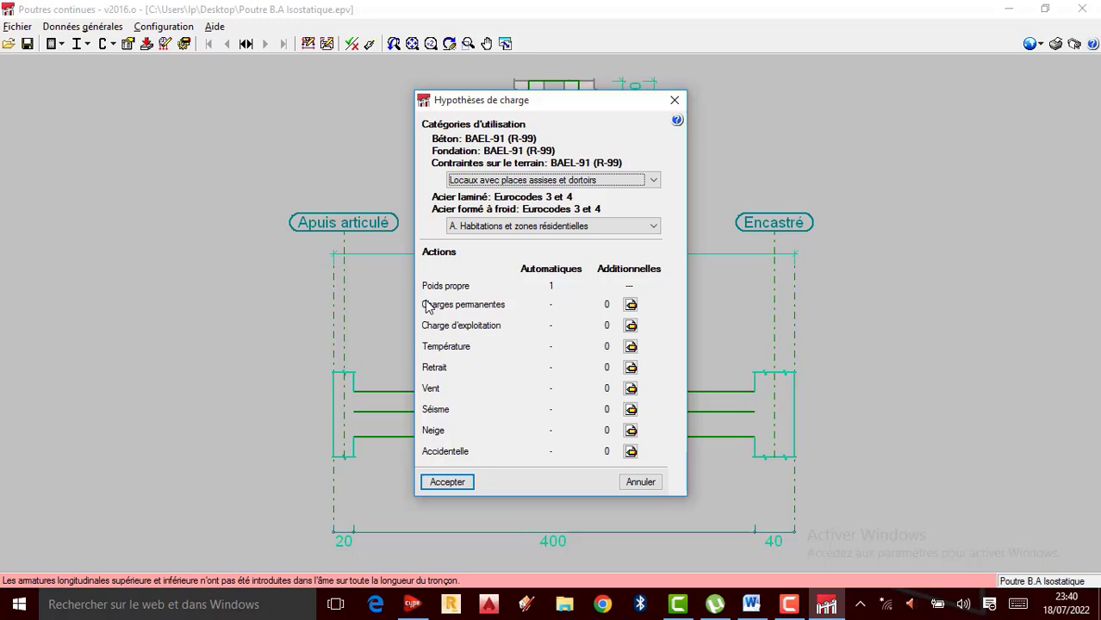
pyautogui.click(631, 306)
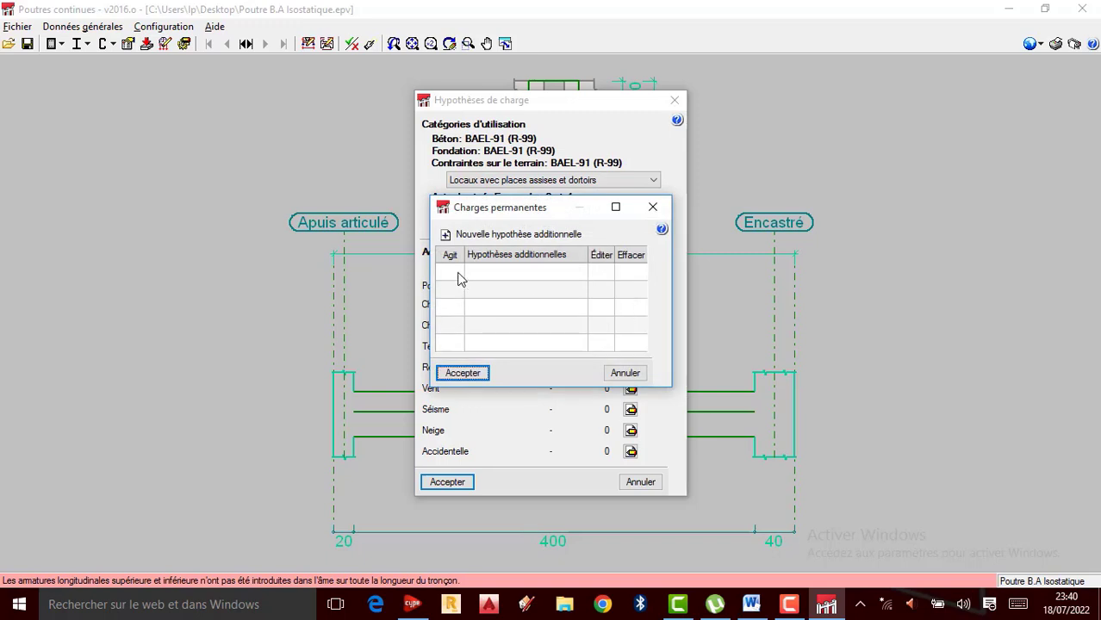
pyautogui.click(447, 236)
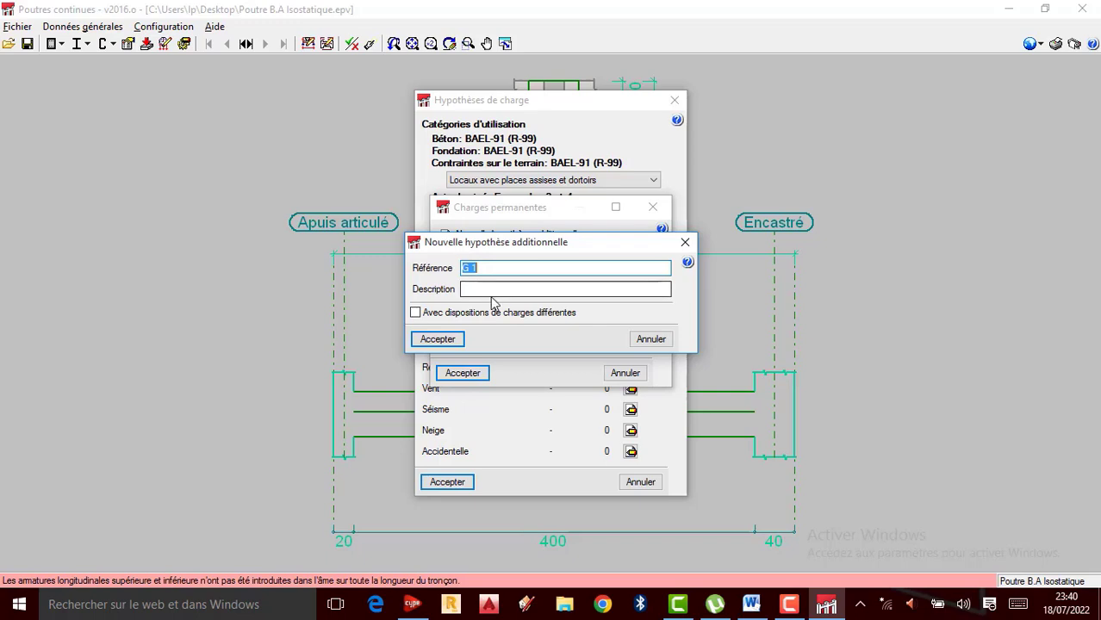
pyautogui.click(491, 269)
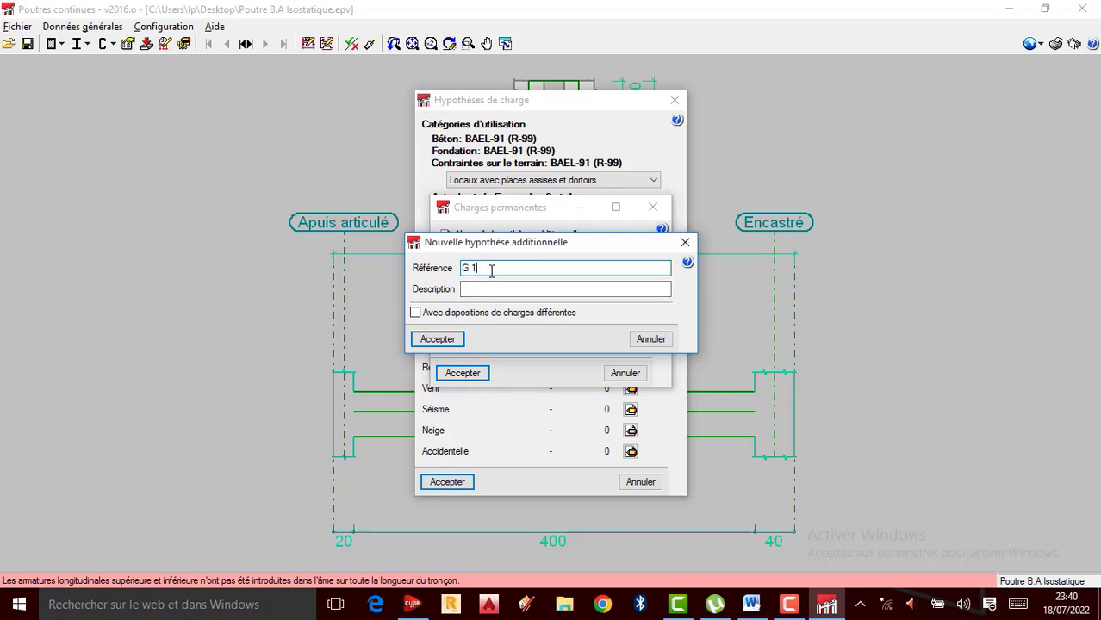
pyautogui.press('BackSpace')
pyautogui.press('BackSpace')
pyautogui.write('Chappe)')
pyautogui.click(415, 313)
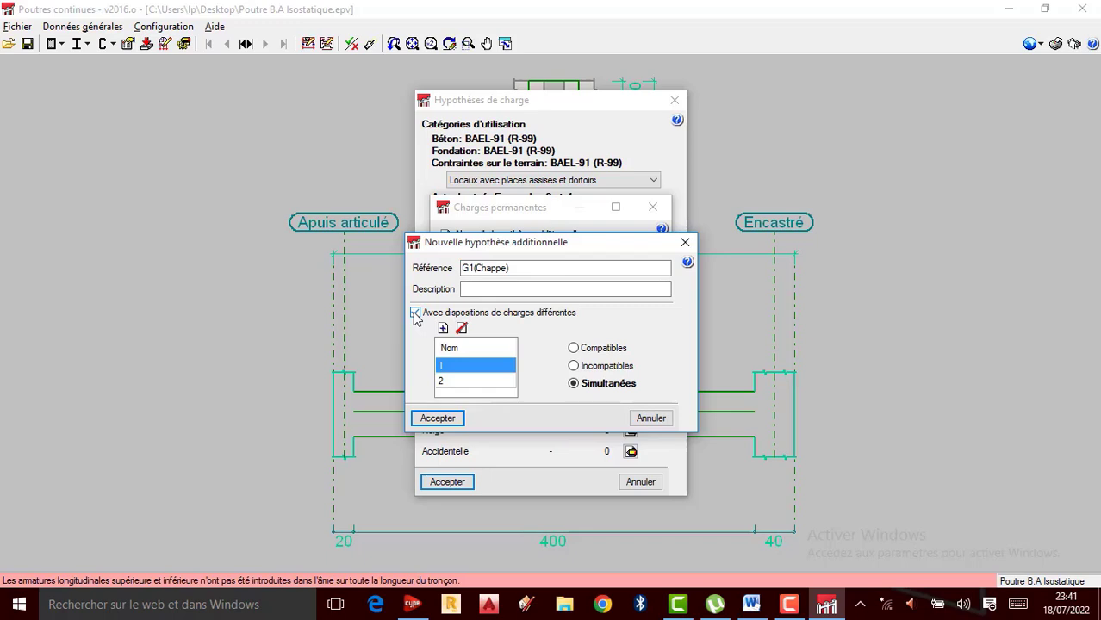
pyautogui.click(415, 313)
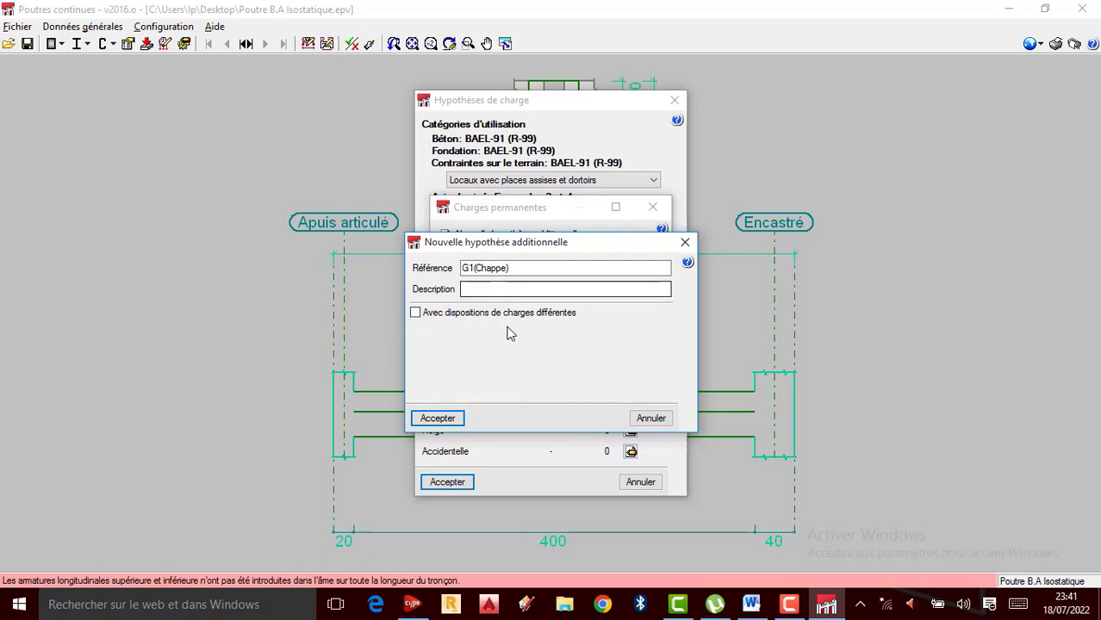
pyautogui.click(433, 418)
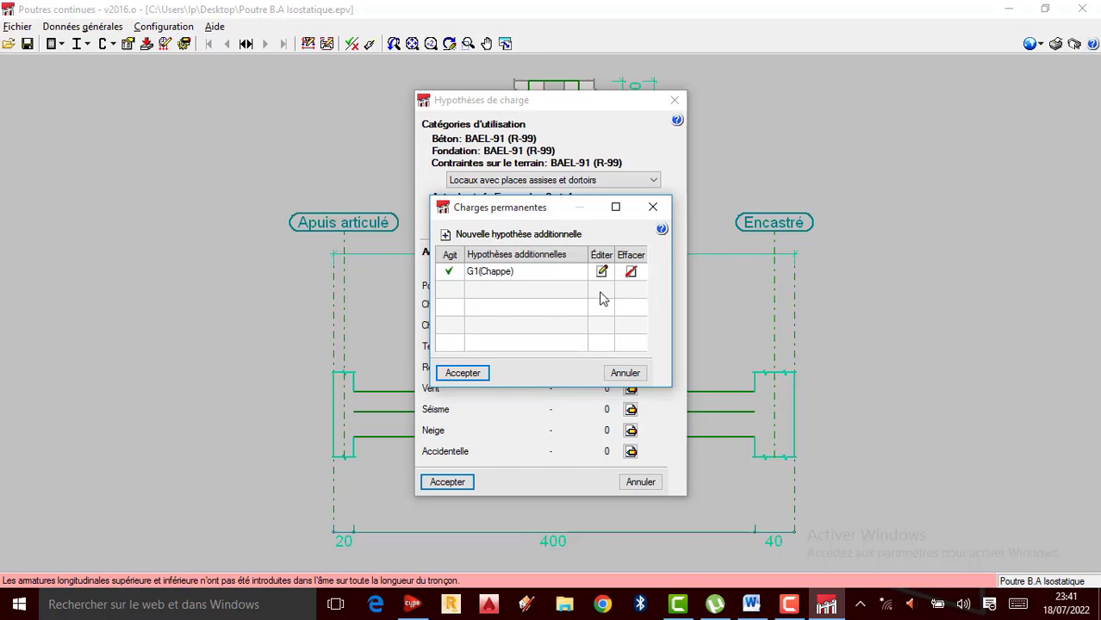
# Add a second permanent load hypothesis with the reference G2(Plancher réposant sur la Poutre), without different load arrangements
pyautogui.click(446, 239)
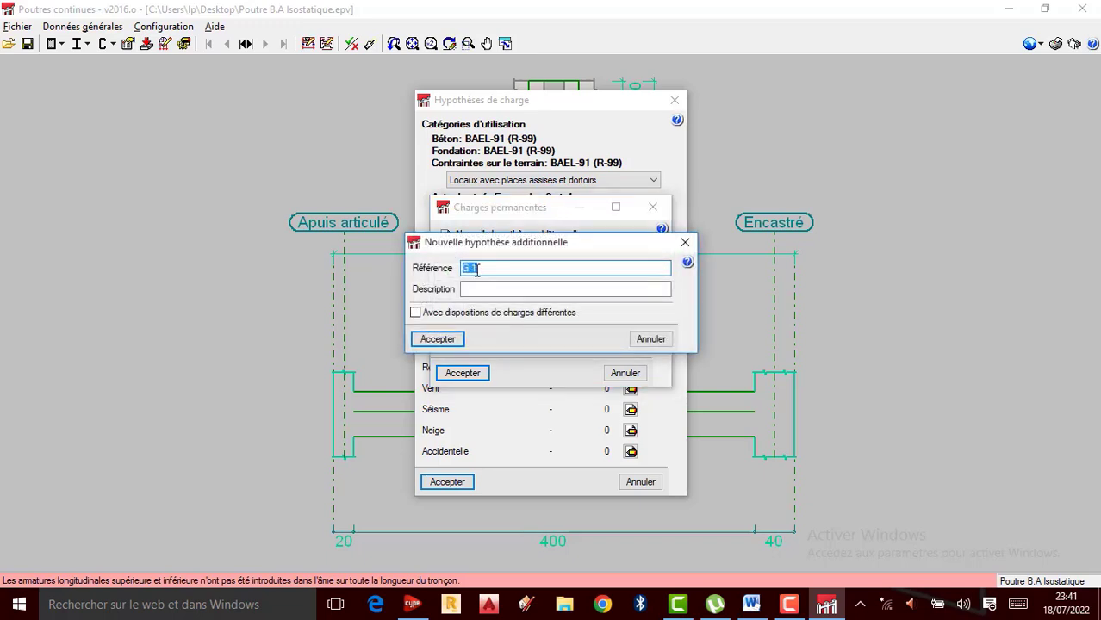
pyautogui.click(477, 268)
pyautogui.press('BackSpace')
pyautogui.press('BackSpace')
pyautogui.write('2')
pyautogui.write('Planc')
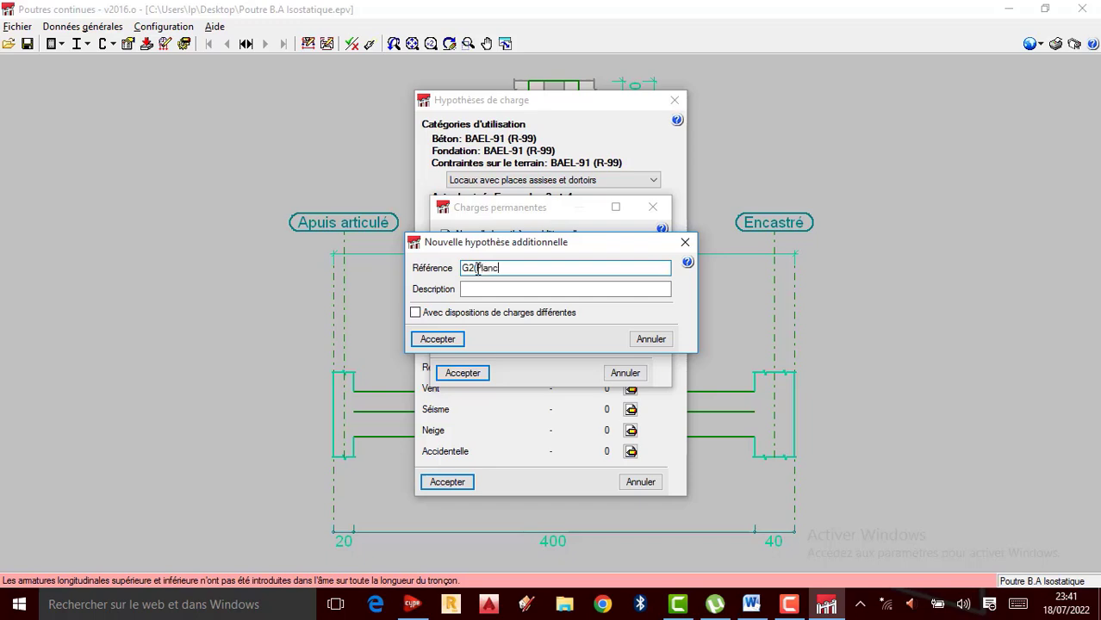
pyautogui.write('her réposant sur la Poutre)')
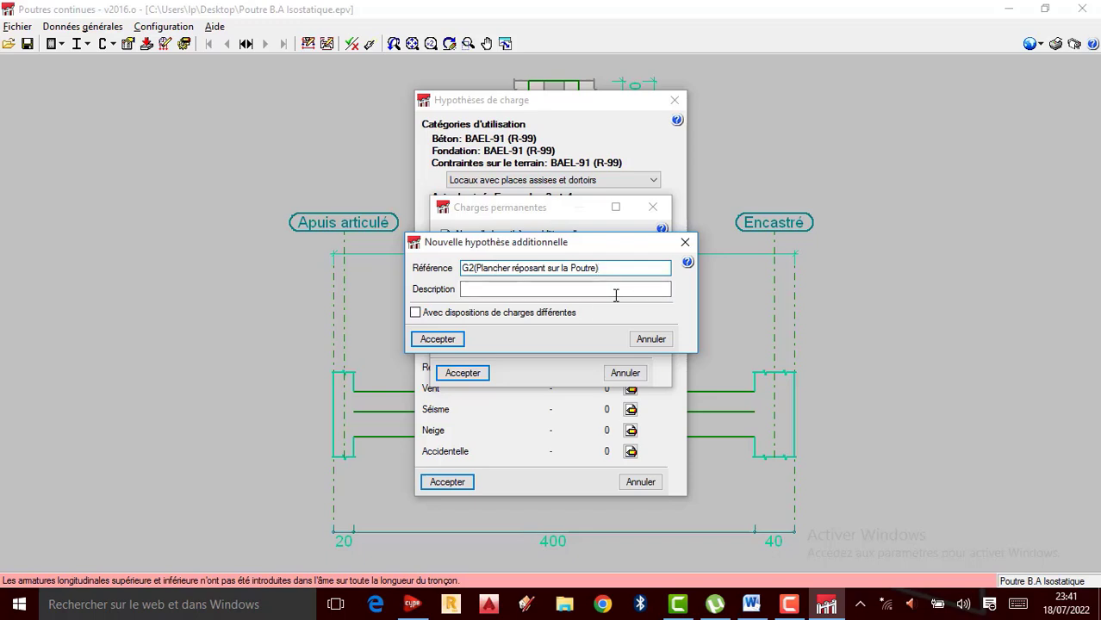
pyautogui.click(416, 313)
pyautogui.click(416, 314)
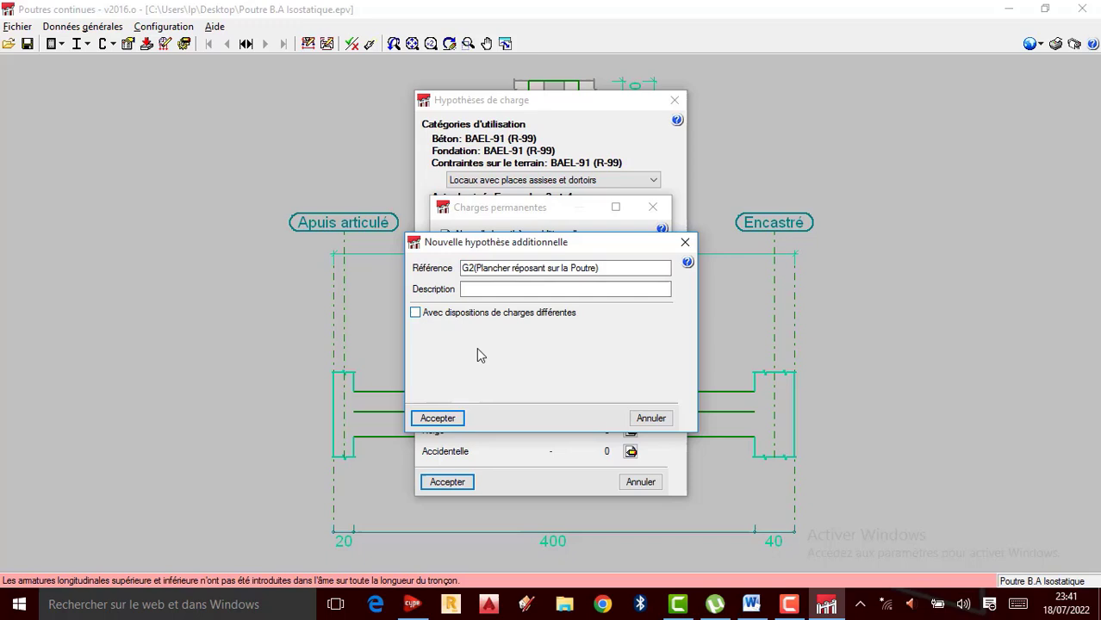
pyautogui.click(438, 418)
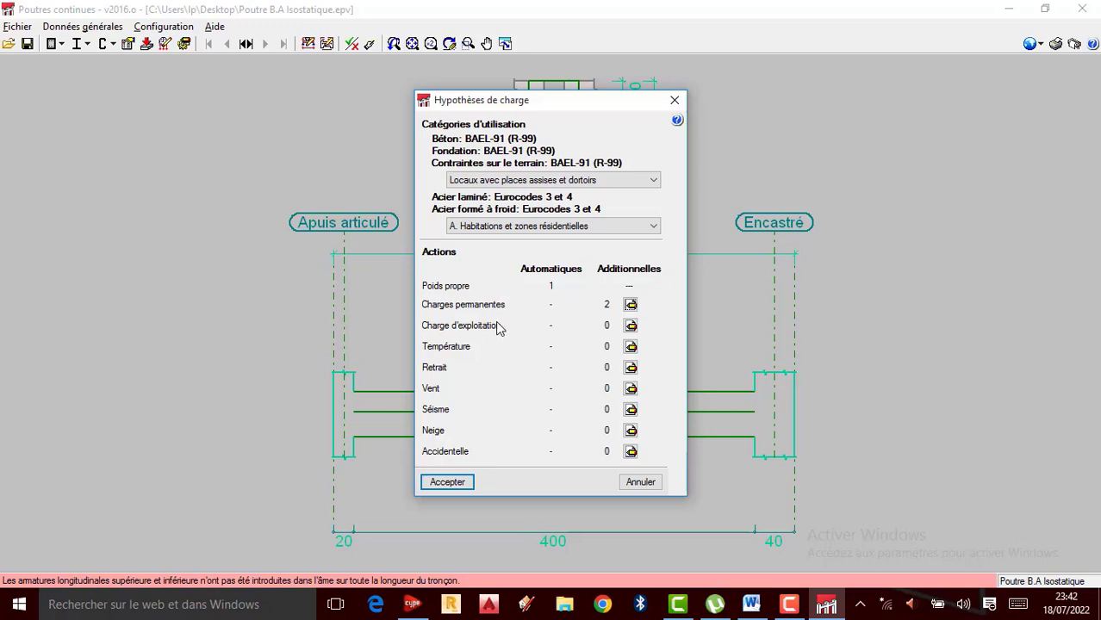
# Add a live load hypothesis with the reference Q1(Charge d'exploitation) and accept all the load hypotheses
pyautogui.click(632, 327)
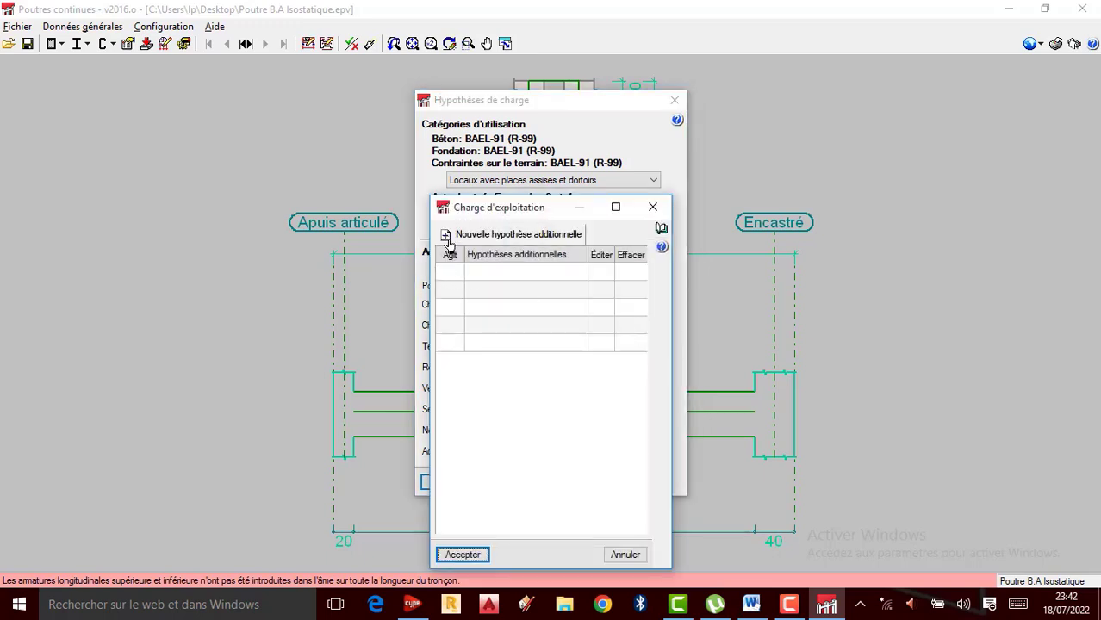
pyautogui.click(449, 239)
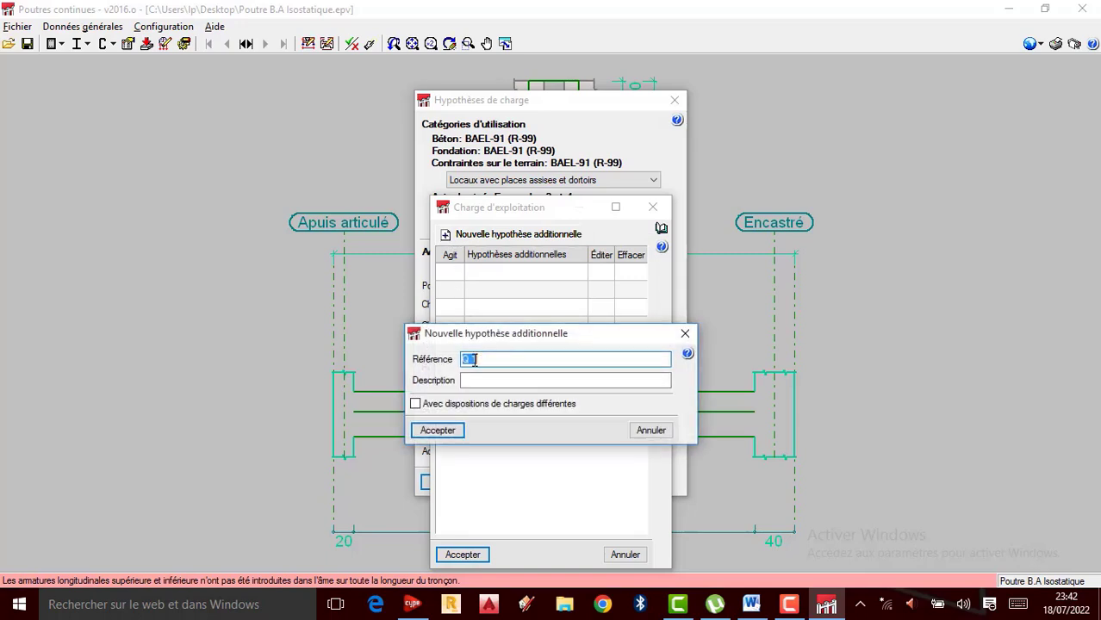
pyautogui.click(475, 359)
pyautogui.write('(Cgarge')
pyautogui.press('BackSpace')
pyautogui.press('BackSpace')
pyautogui.press('BackSpace')
pyautogui.press('BackSpace')
pyautogui.press('BackSpace')
pyautogui.write("harge d'exploitatio")
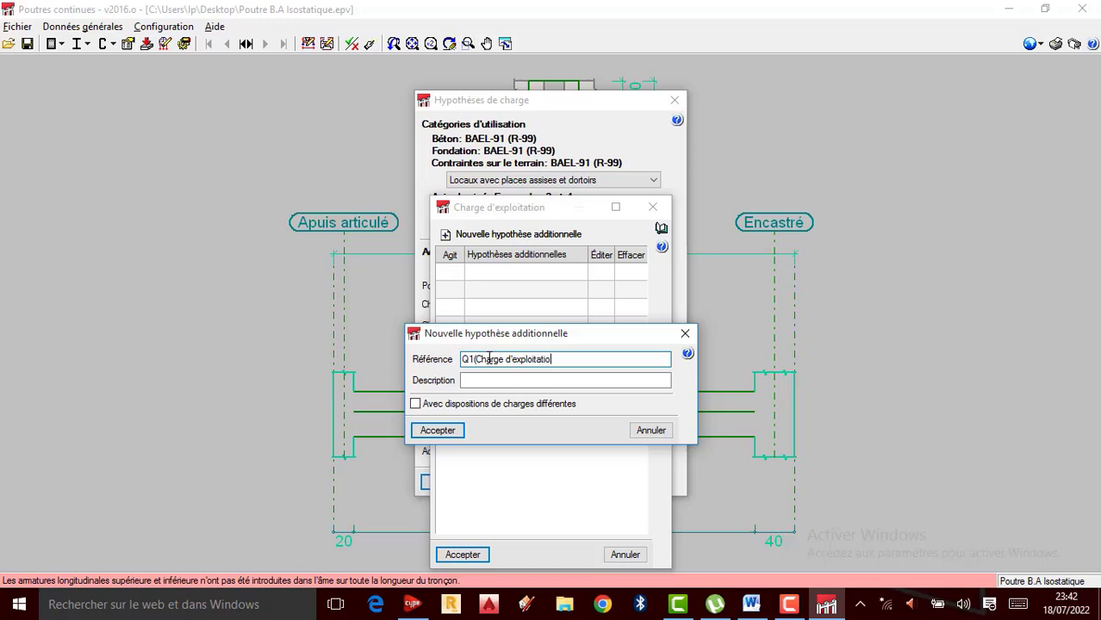
pyautogui.write('n)')
pyautogui.click(449, 432)
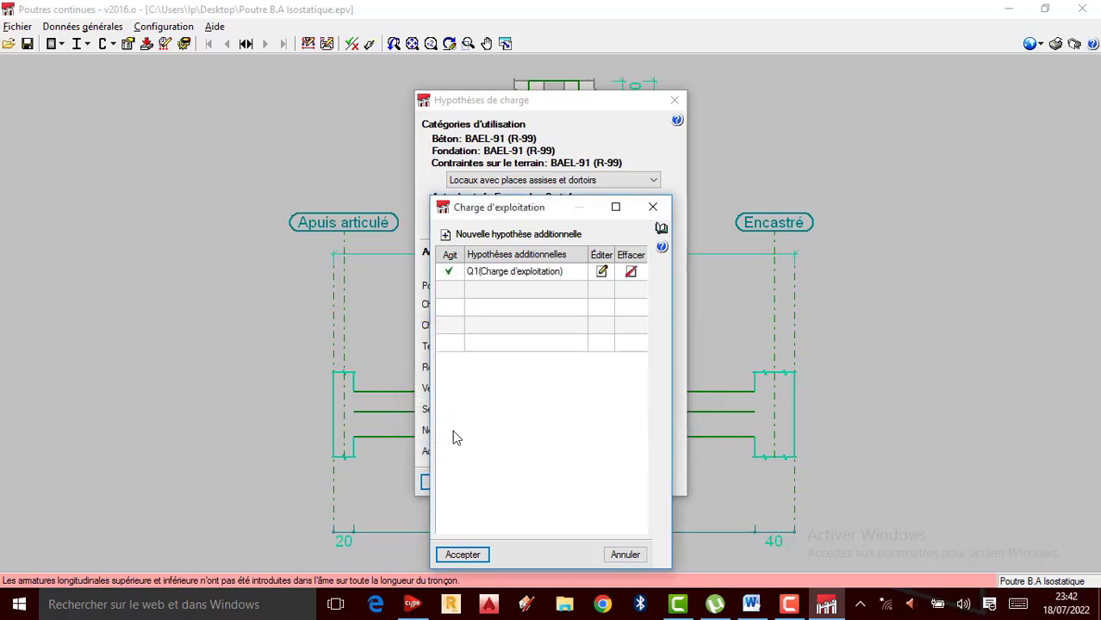
pyautogui.click(463, 556)
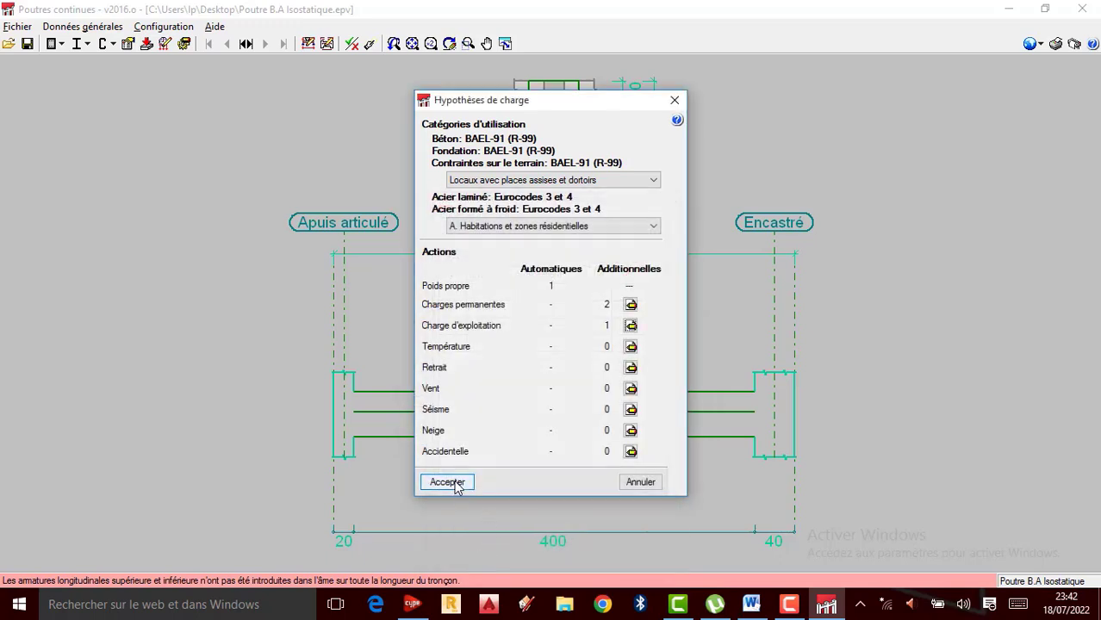
pyautogui.click(455, 483)
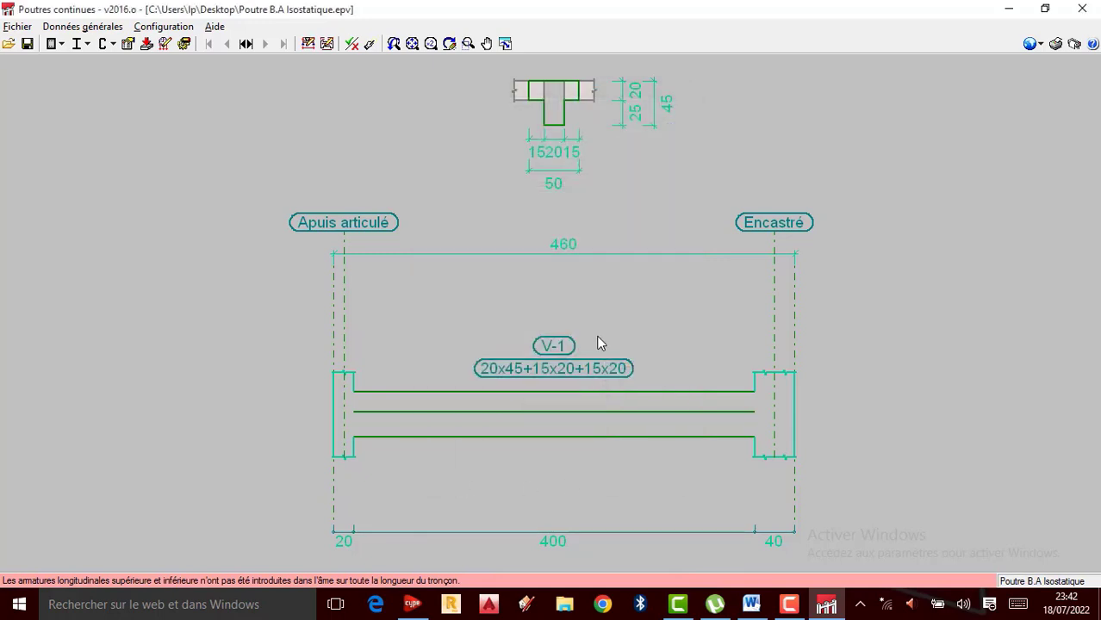
# Reopen the geometry and load editing of the selected continuous beam and display the loads of all hypotheses
pyautogui.click(308, 43)
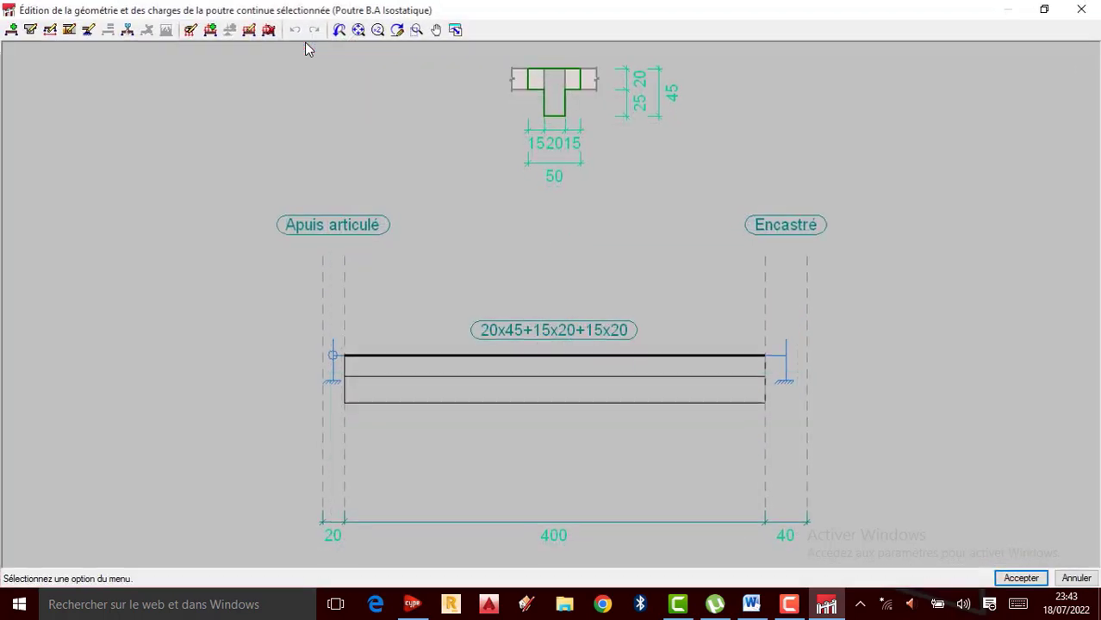
pyautogui.click(190, 30)
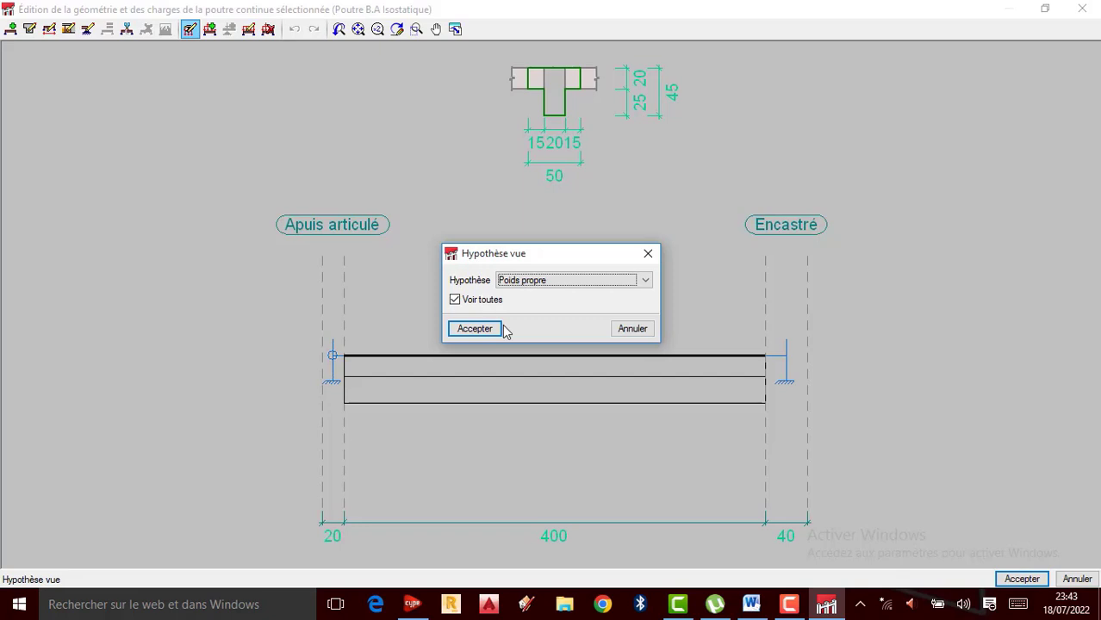
pyautogui.click(476, 329)
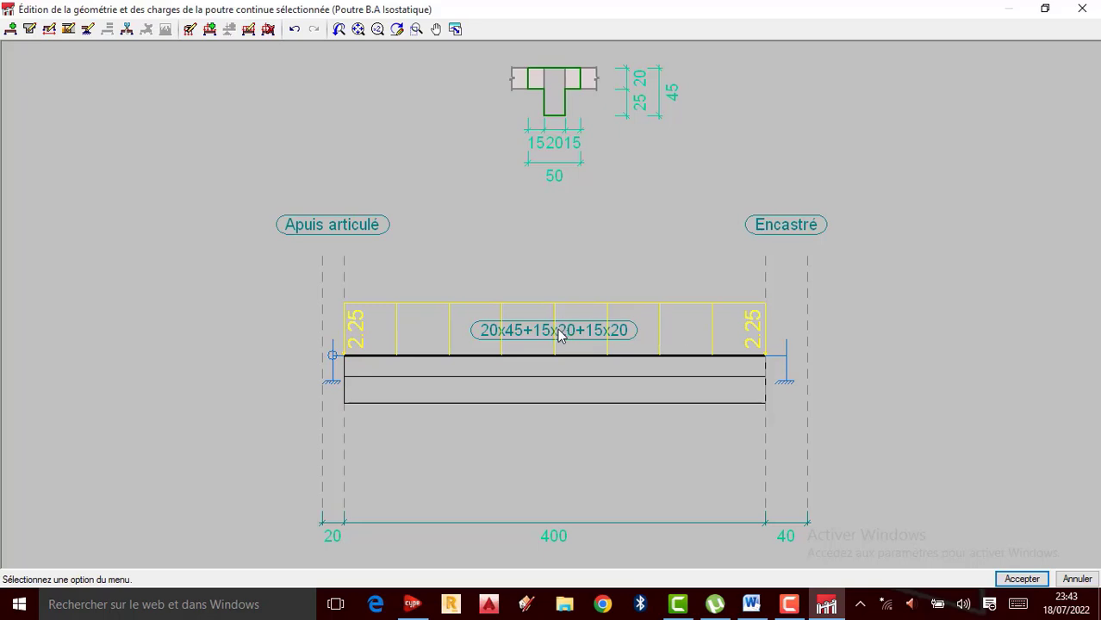
# Introduce a uniformly distributed load of 5 kN/m on the beam span under the G1(Chappe) hypothesis
pyautogui.click(212, 32)
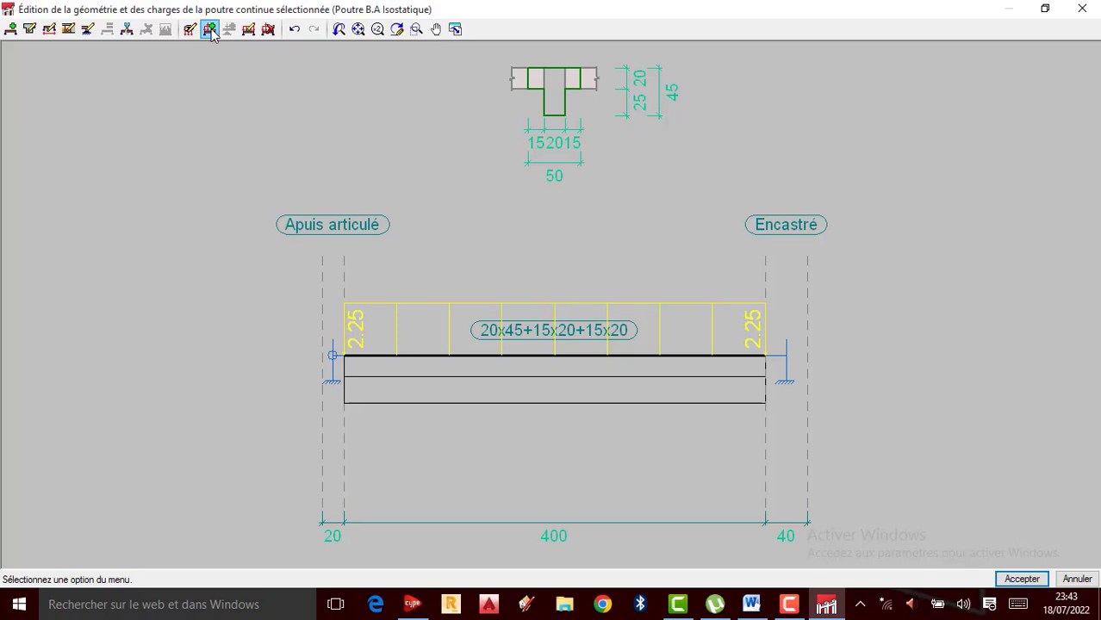
pyautogui.click(550, 373)
pyautogui.rightClick(551, 373)
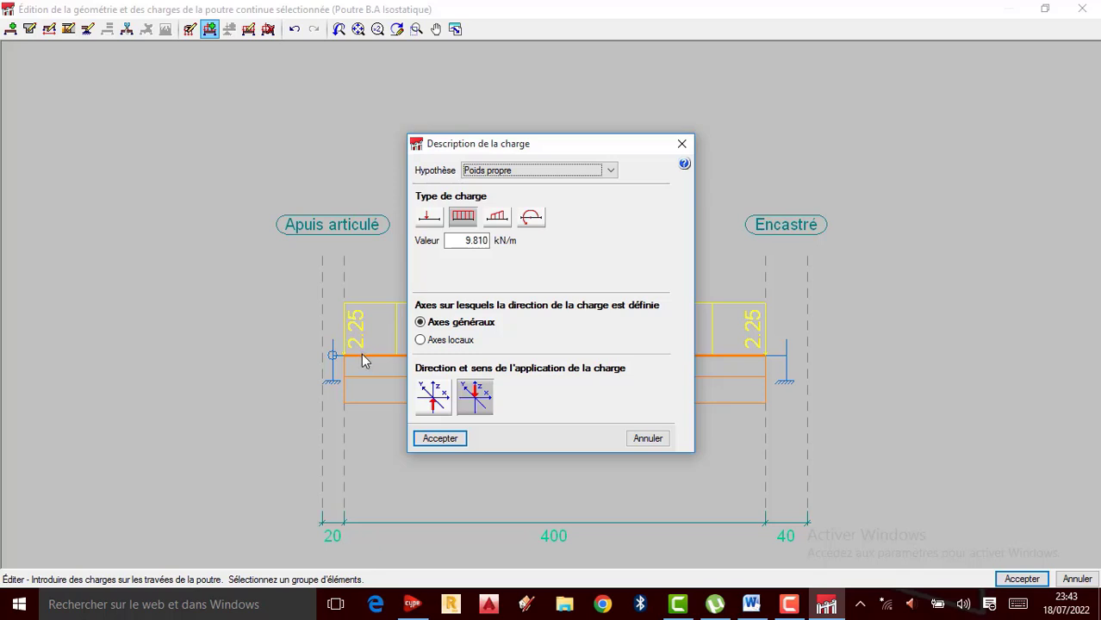
pyautogui.click(610, 170)
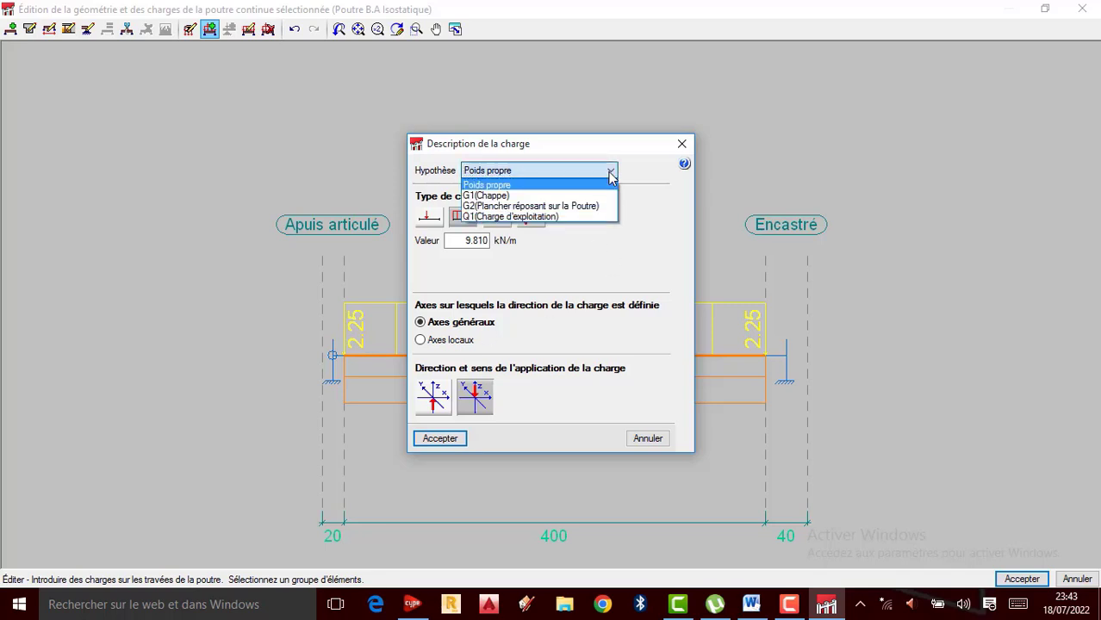
pyautogui.click(487, 197)
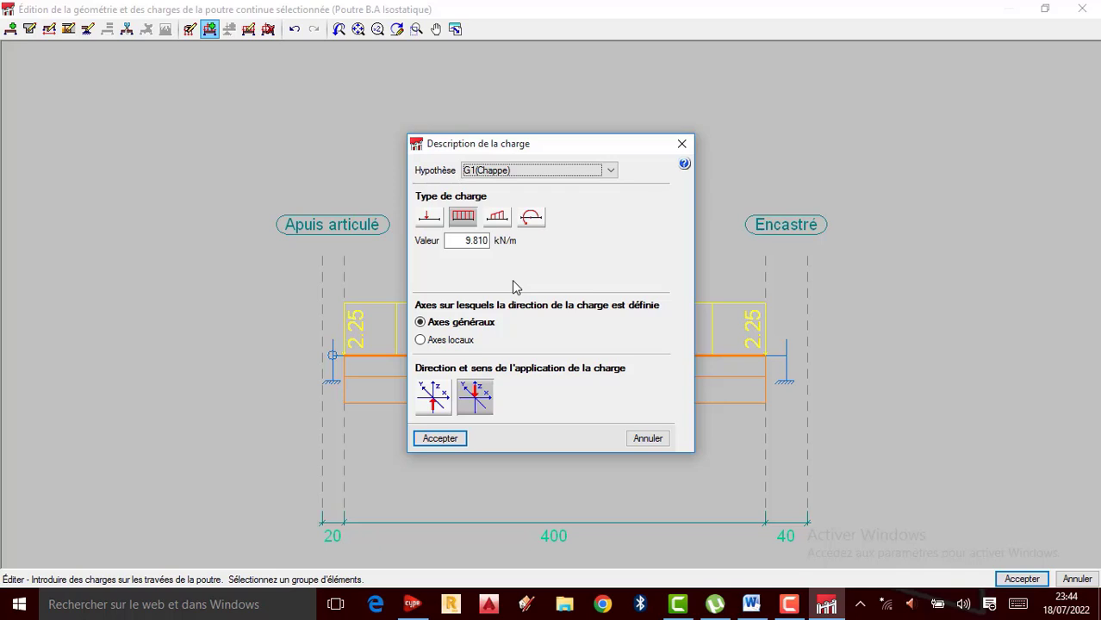
pyautogui.click(473, 241)
pyautogui.moveTo(458, 242); pyautogui.dragTo(504, 240)
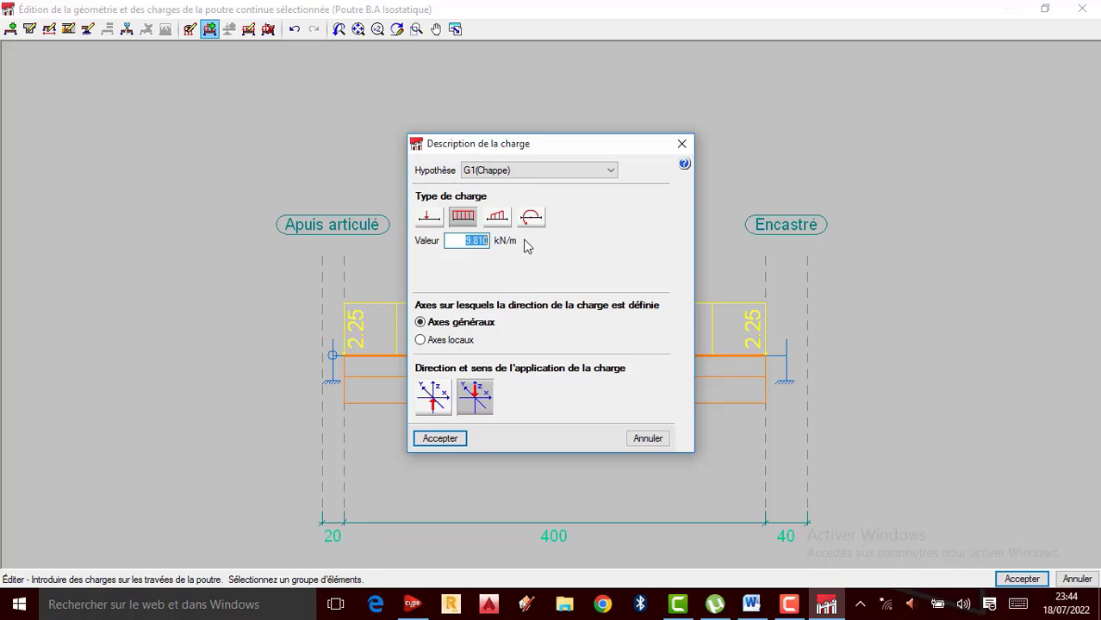
pyautogui.write('5')
pyautogui.click(441, 438)
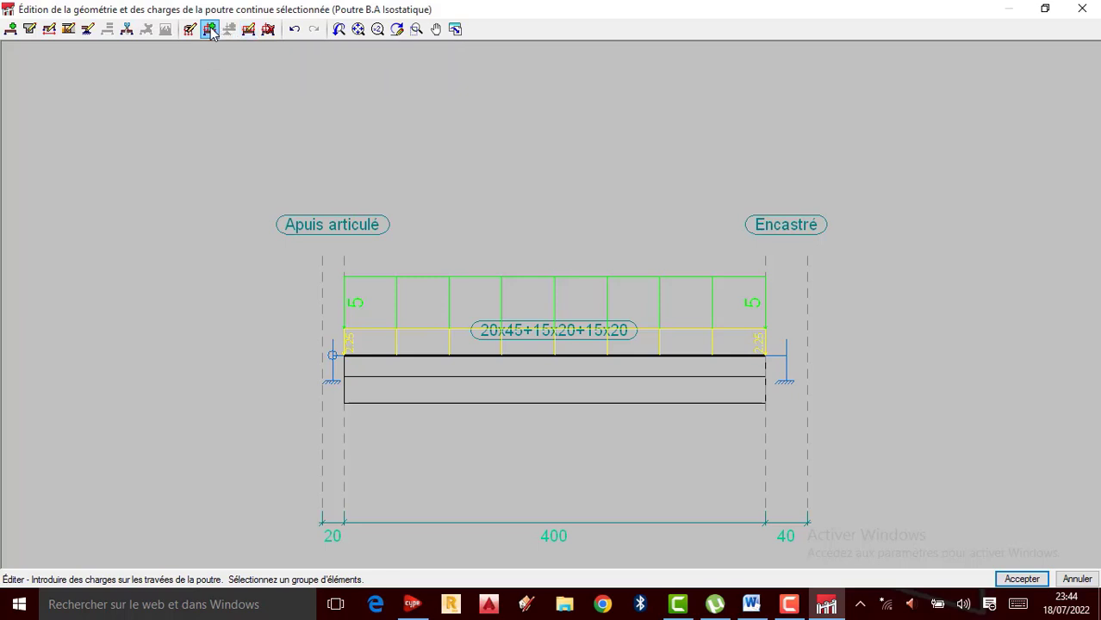
# Start a new uniformly distributed load on the beam span under the G2(Plancher réposant sur la Poutre) hypothesis
pyautogui.click(567, 384)
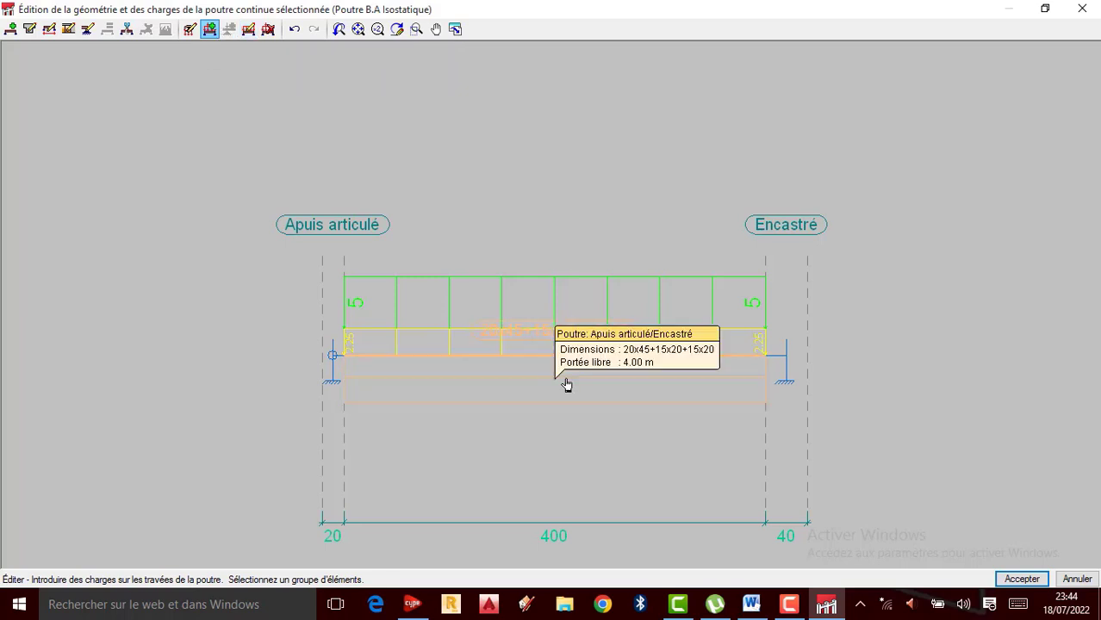
pyautogui.rightClick(567, 384)
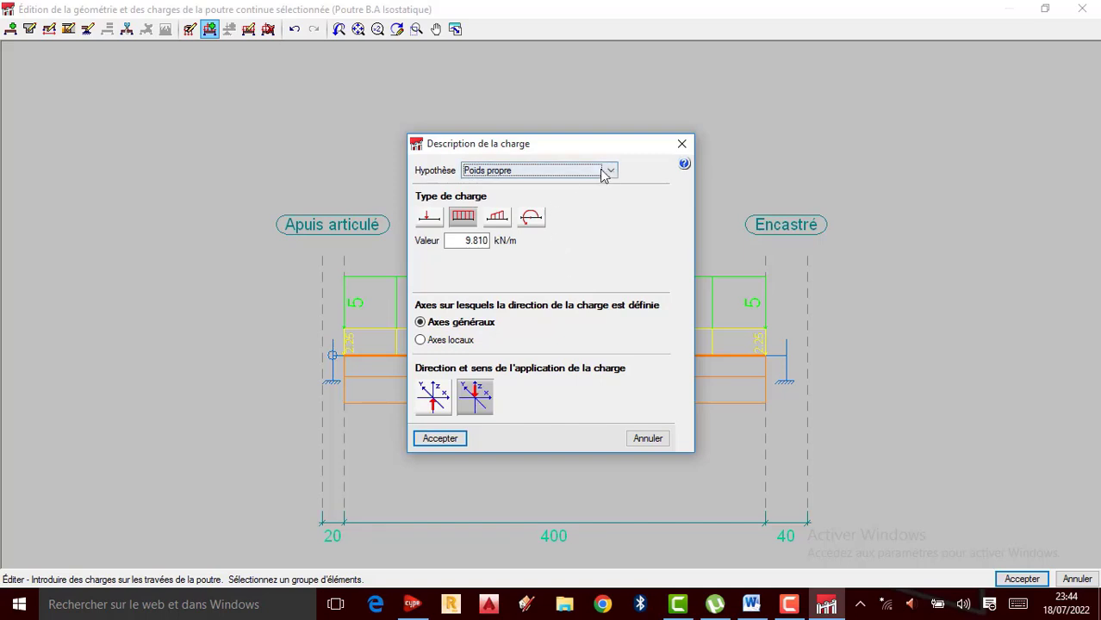
pyautogui.click(611, 170)
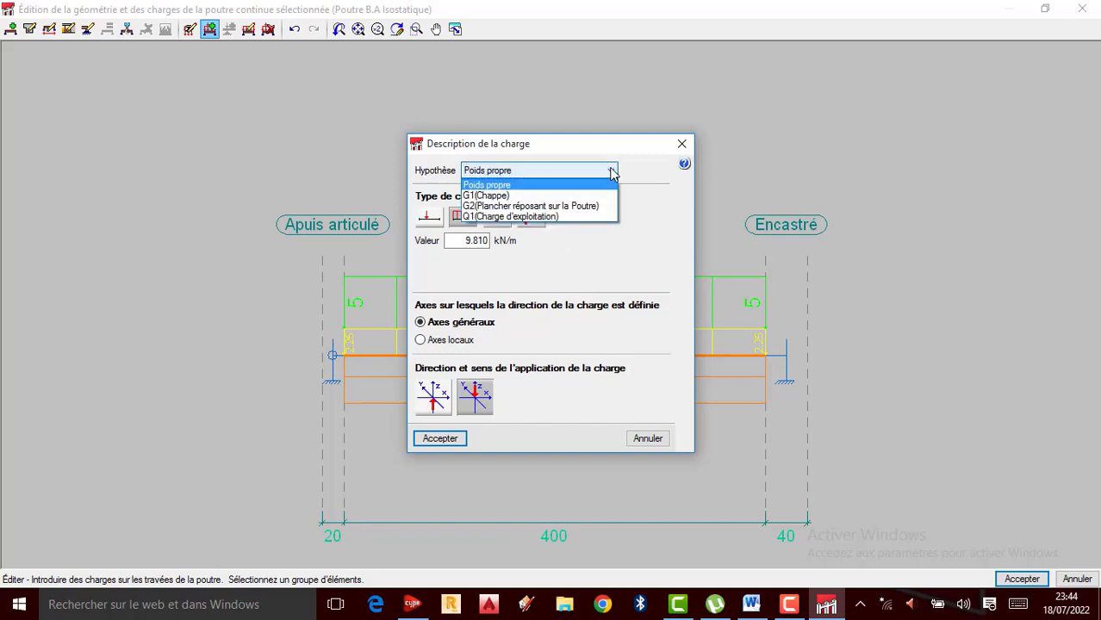
pyautogui.click(535, 207)
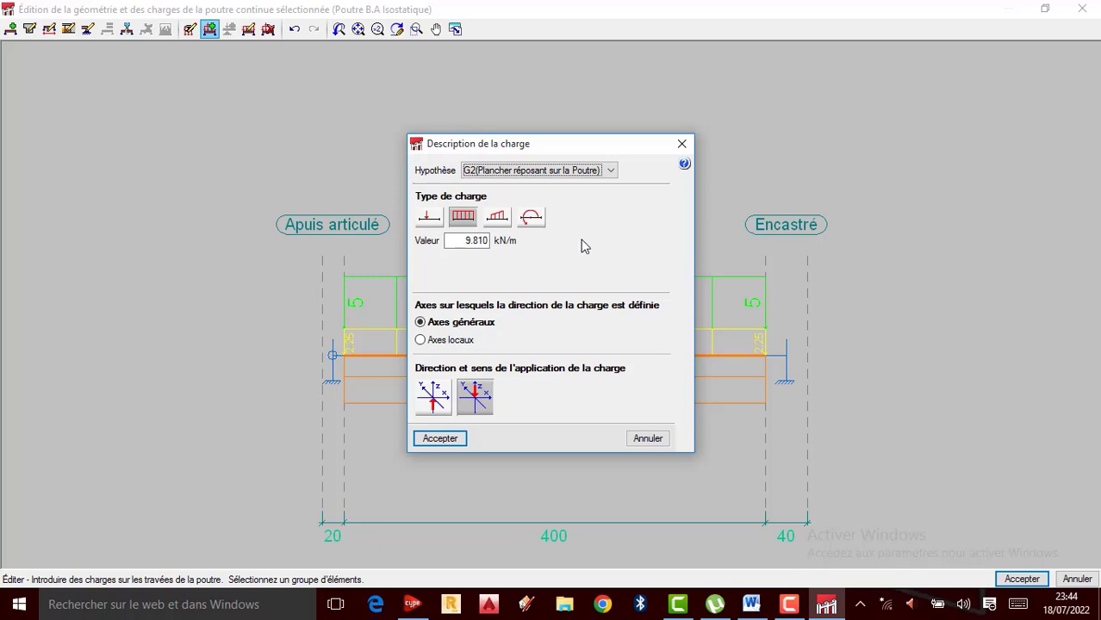
# Compute 4 × 500 in the Windows Calculator and close it to return to the load description
pyautogui.click(312, 608)
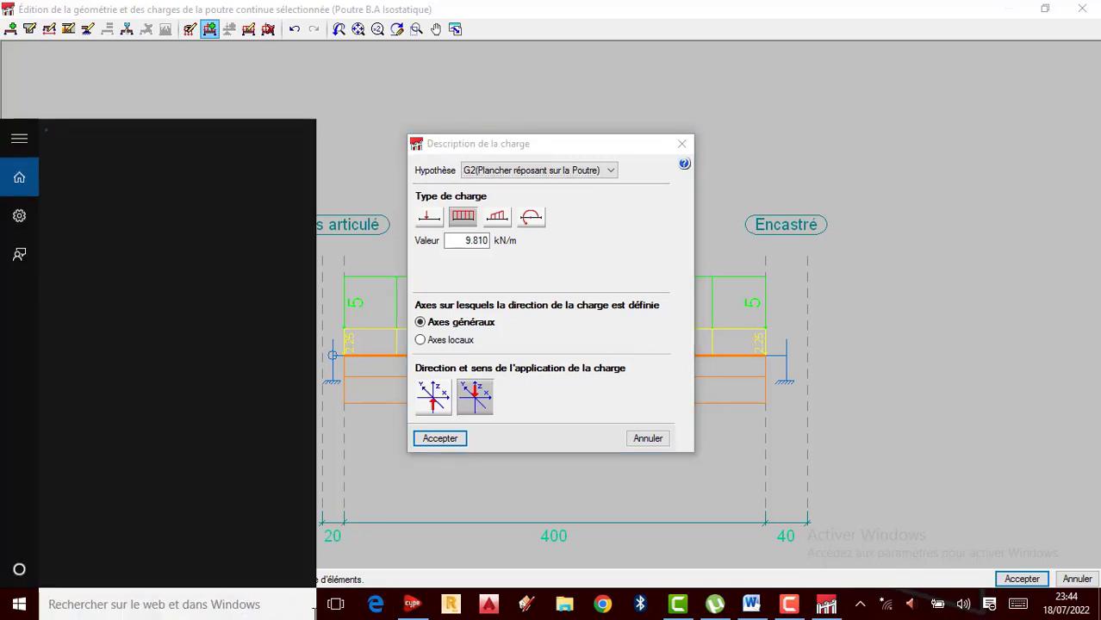
pyautogui.write('cal')
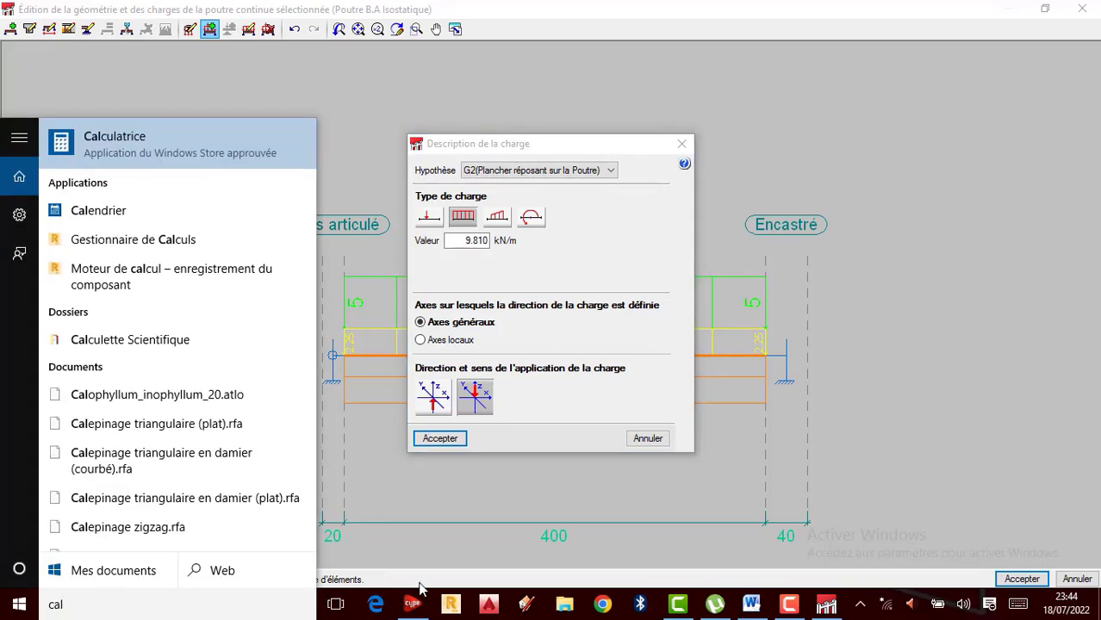
pyautogui.click(155, 142)
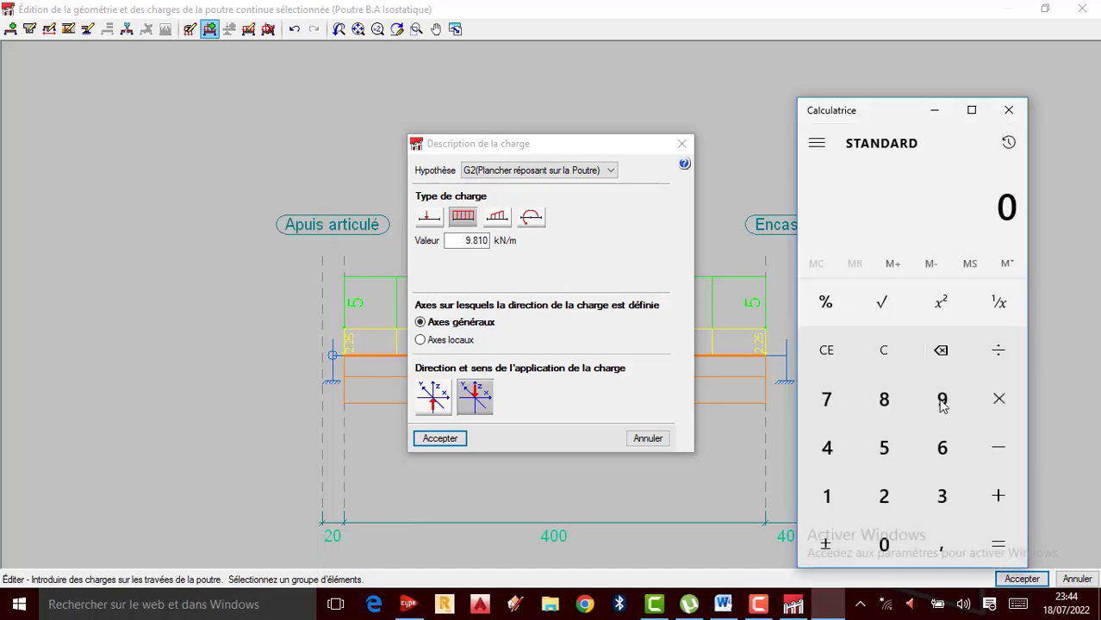
pyautogui.click(830, 459)
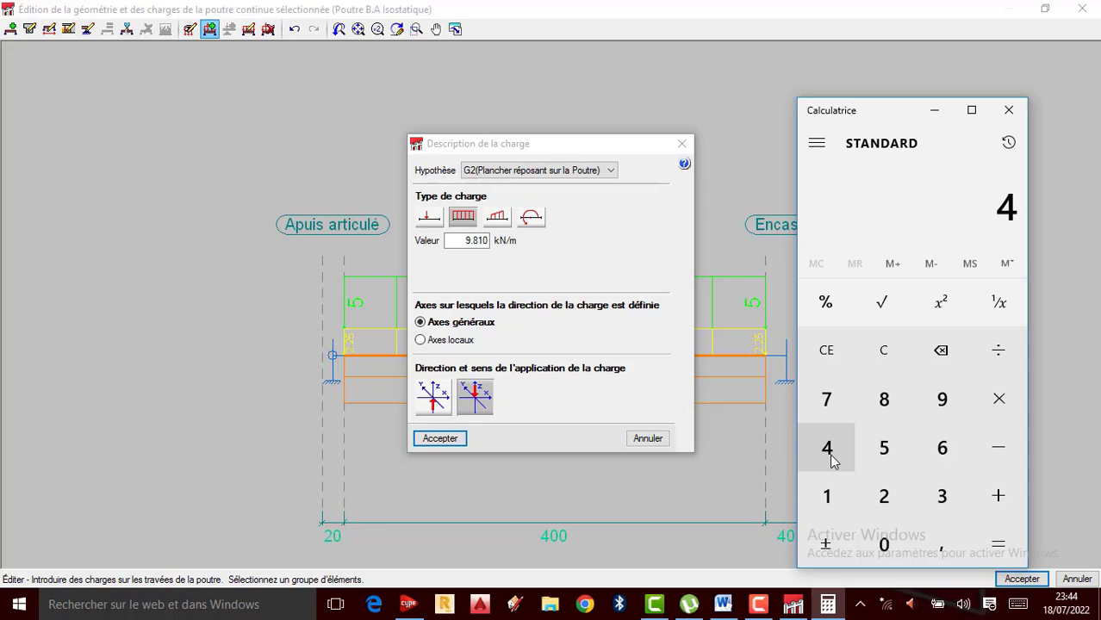
pyautogui.click(998, 412)
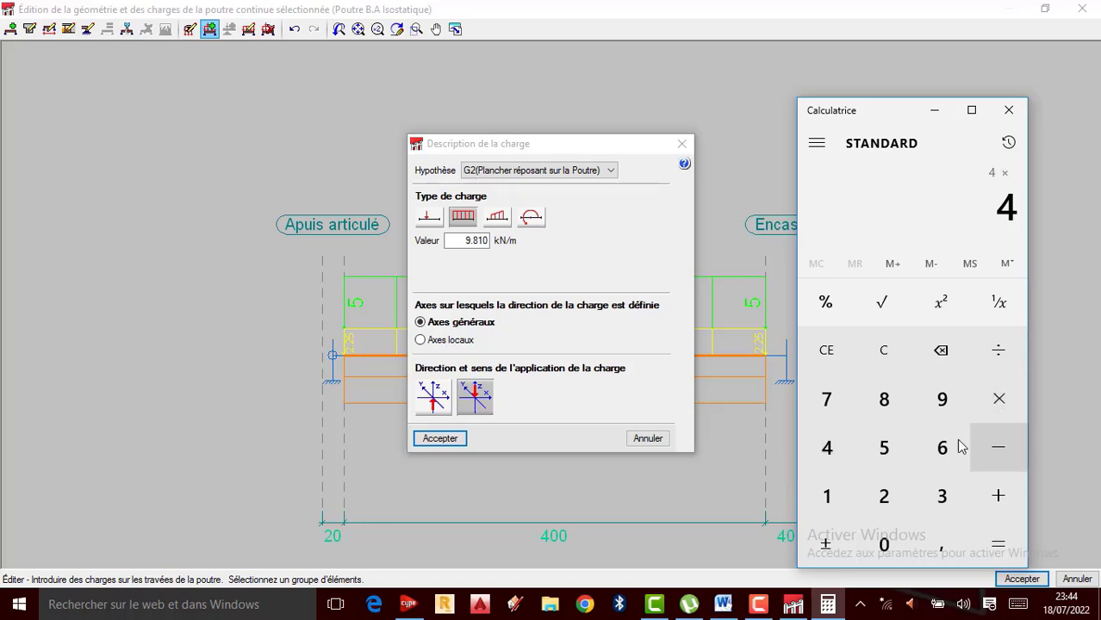
pyautogui.click(879, 459)
pyautogui.doubleClick(883, 545)
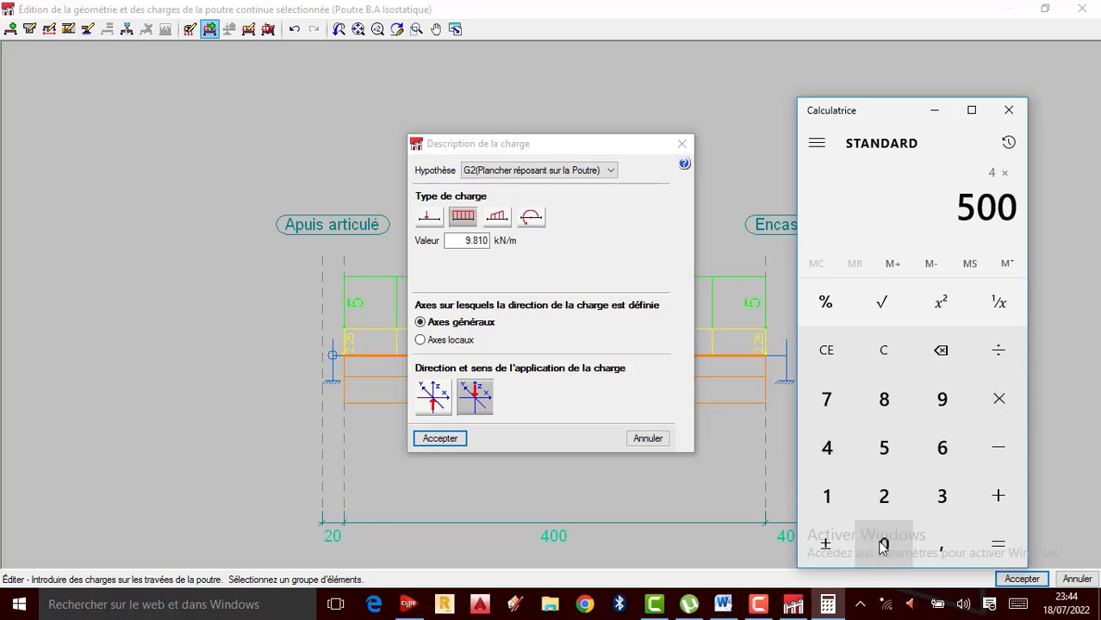
pyautogui.click(997, 545)
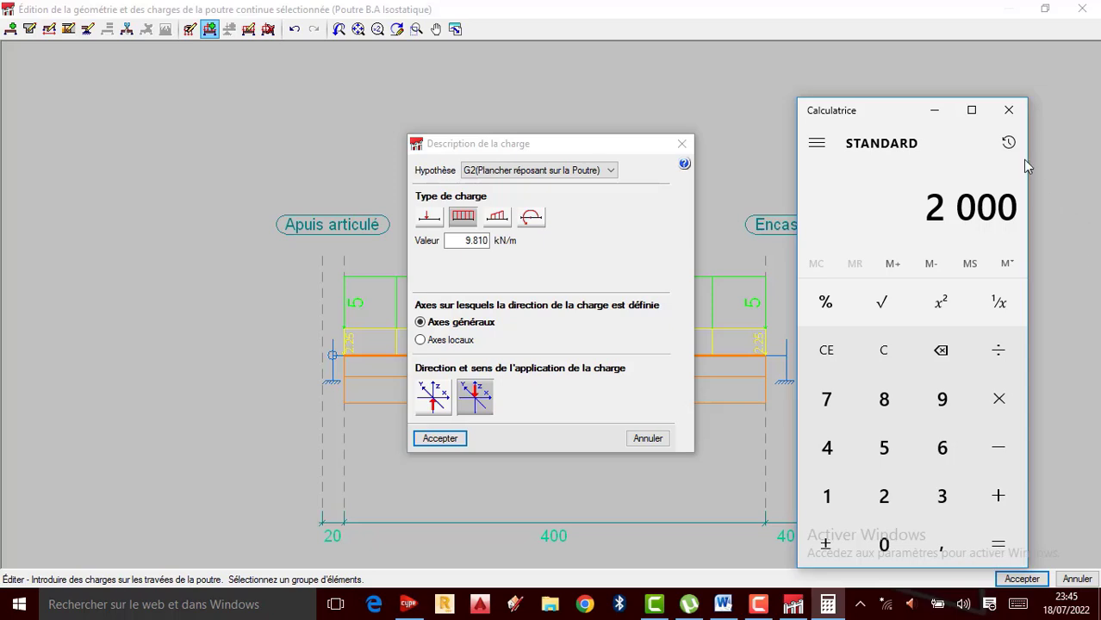
pyautogui.click(1009, 110)
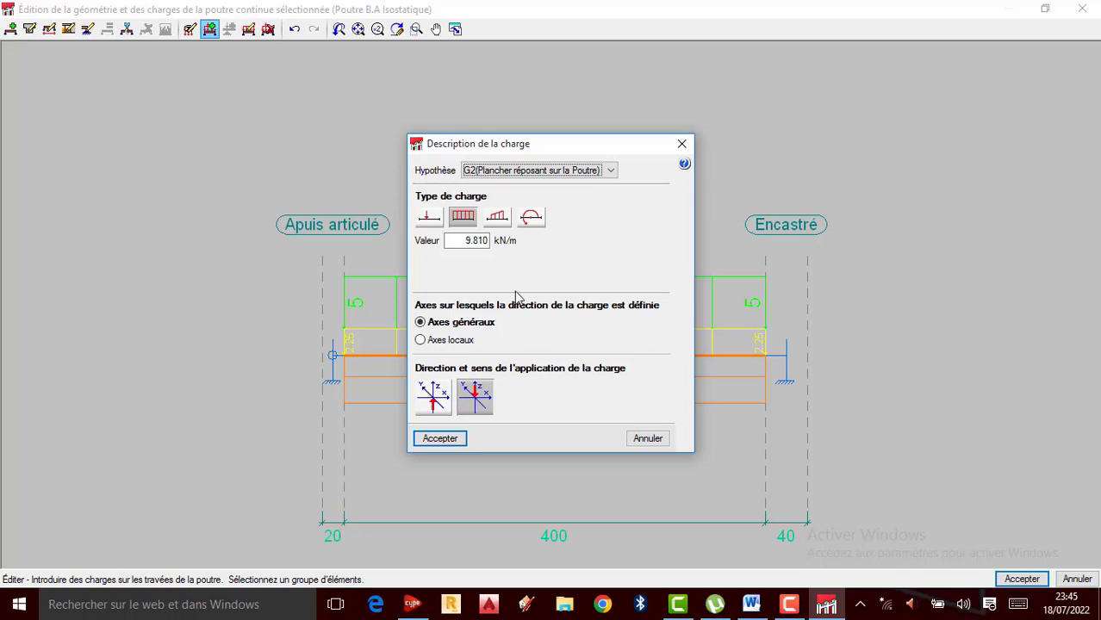
# Set the G2 uniformly distributed load to 20 kN/m and accept it
pyautogui.click(456, 240)
pyautogui.moveTo(456, 240); pyautogui.dragTo(543, 244)
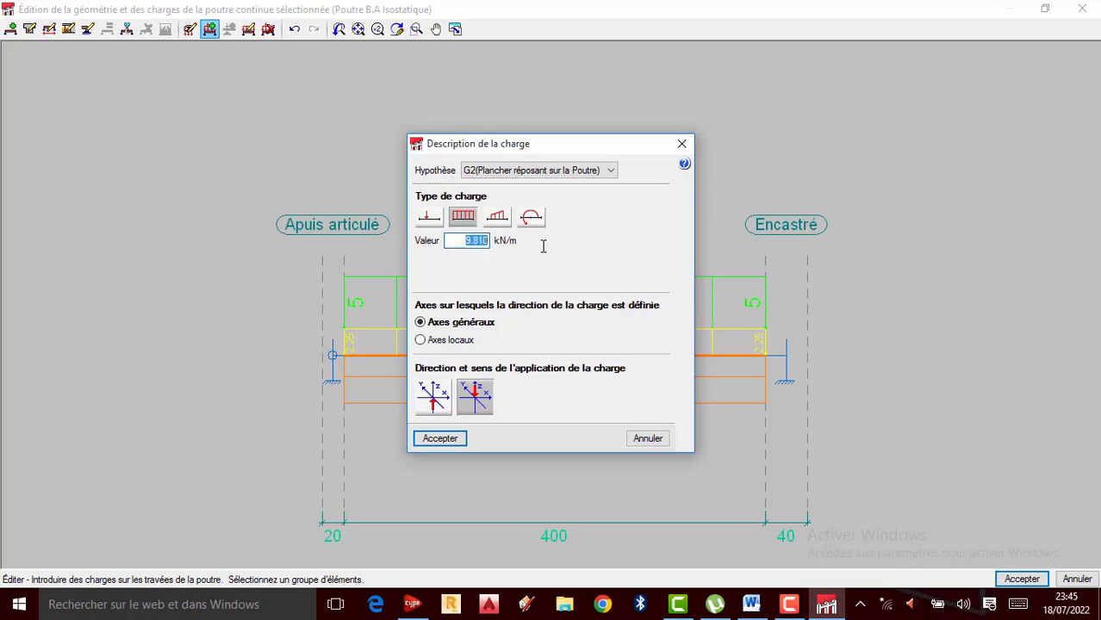
pyautogui.write('20')
pyautogui.click(440, 439)
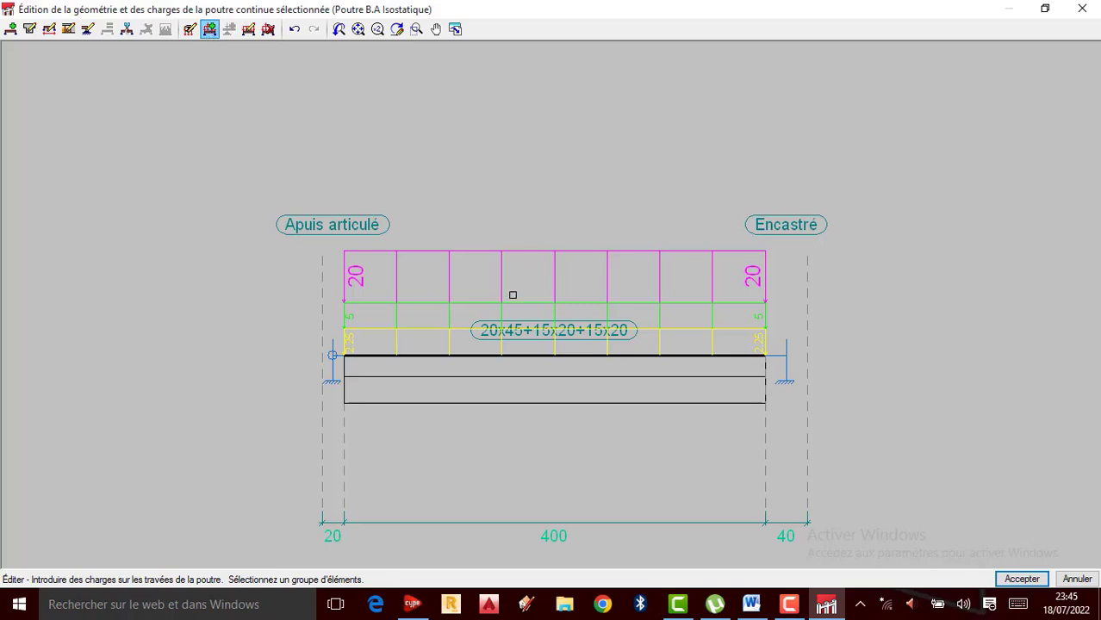
# Start another uniformly distributed load on the beam span under the Q1(Charge d'exploitation) hypothesis
pyautogui.click(529, 389)
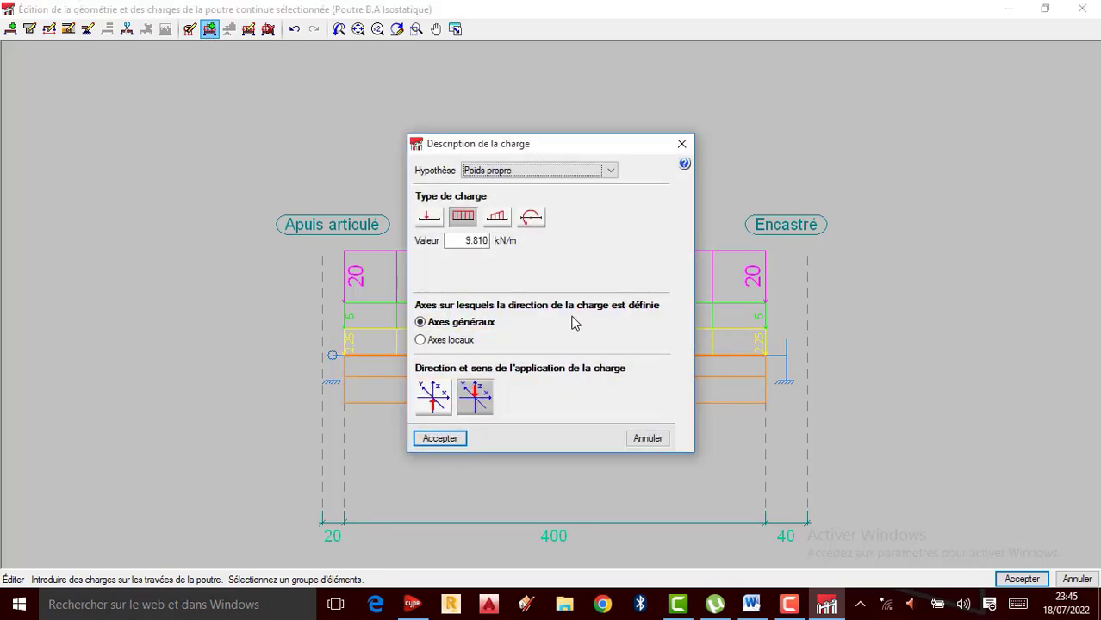
pyautogui.click(611, 172)
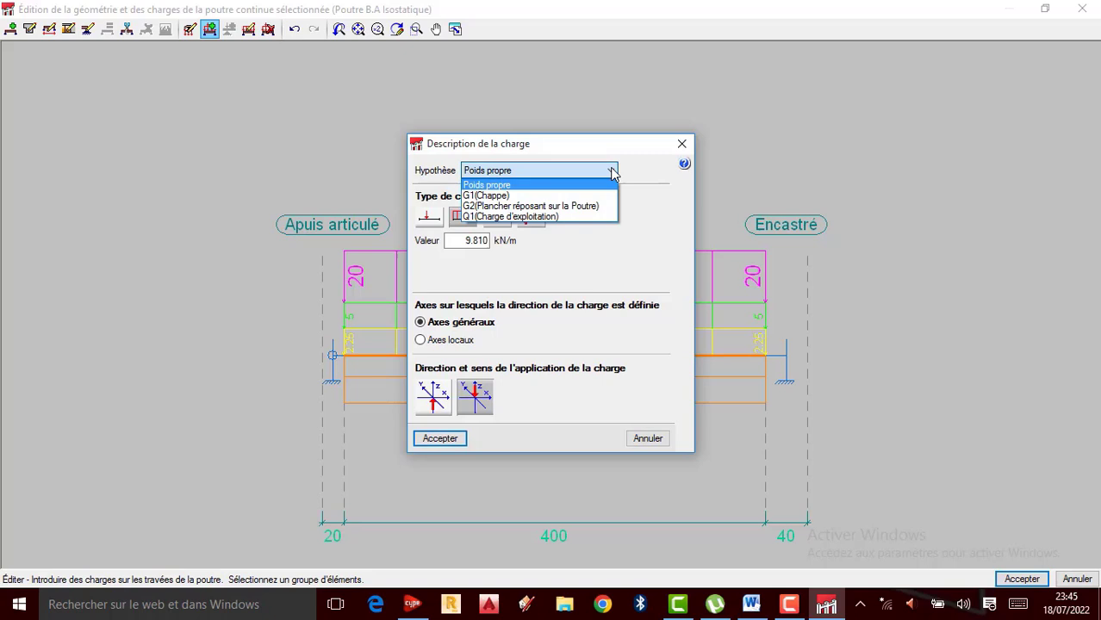
pyautogui.click(496, 216)
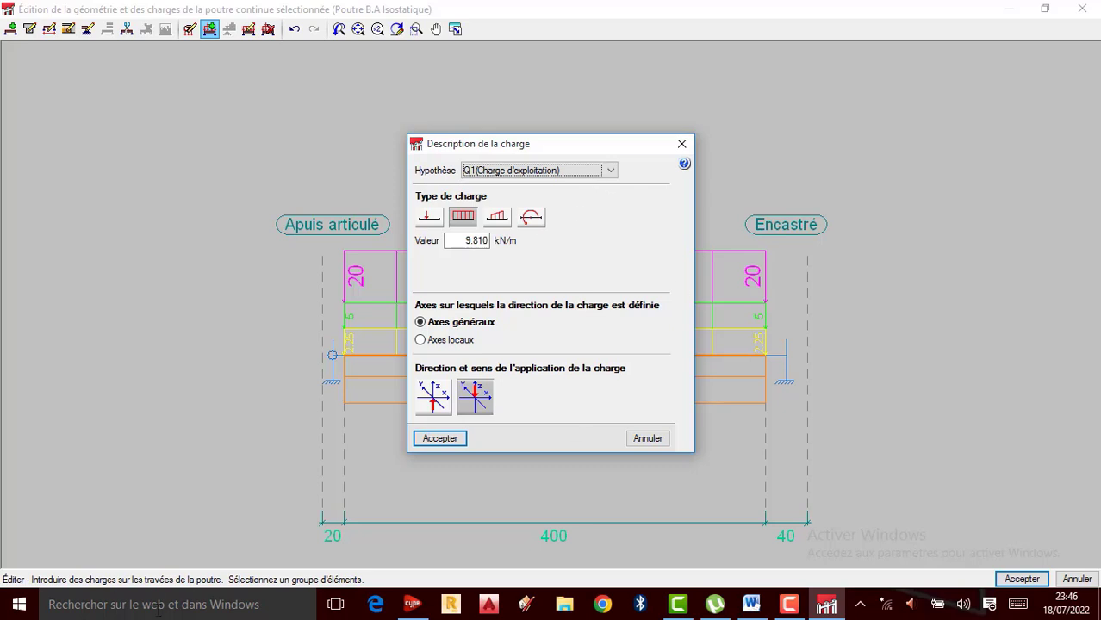
# Compute 4 × 150 in the Windows Calculator and close it to return to the load description
pyautogui.click(274, 603)
pyautogui.write('cqa')
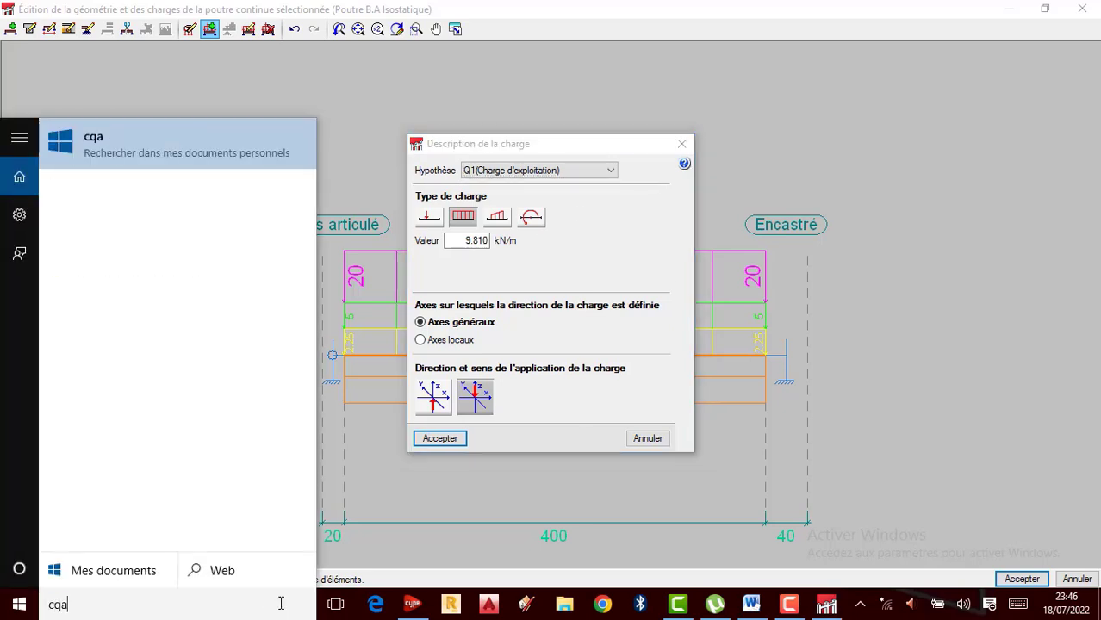
pyautogui.press('BackSpace')
pyautogui.press('BackSpace')
pyautogui.write('al')
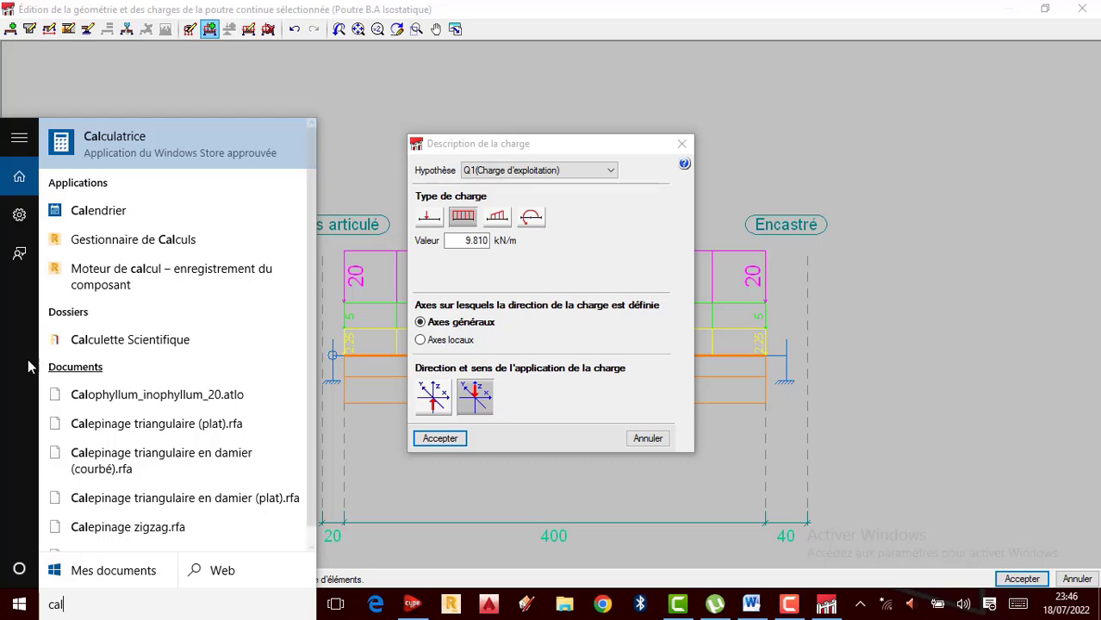
pyautogui.click(163, 138)
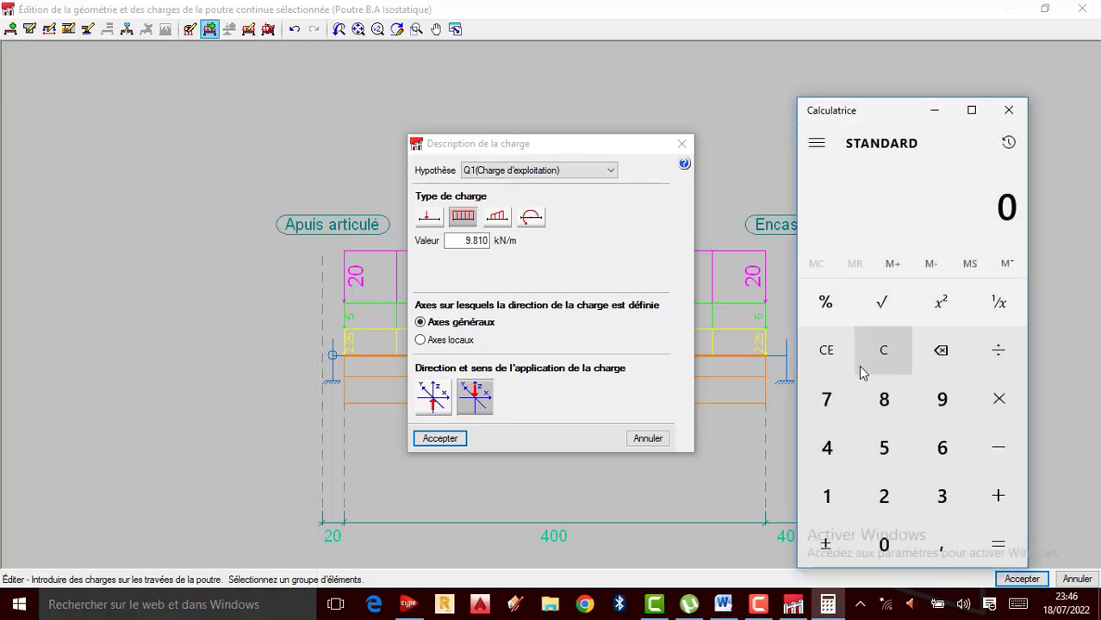
pyautogui.click(829, 445)
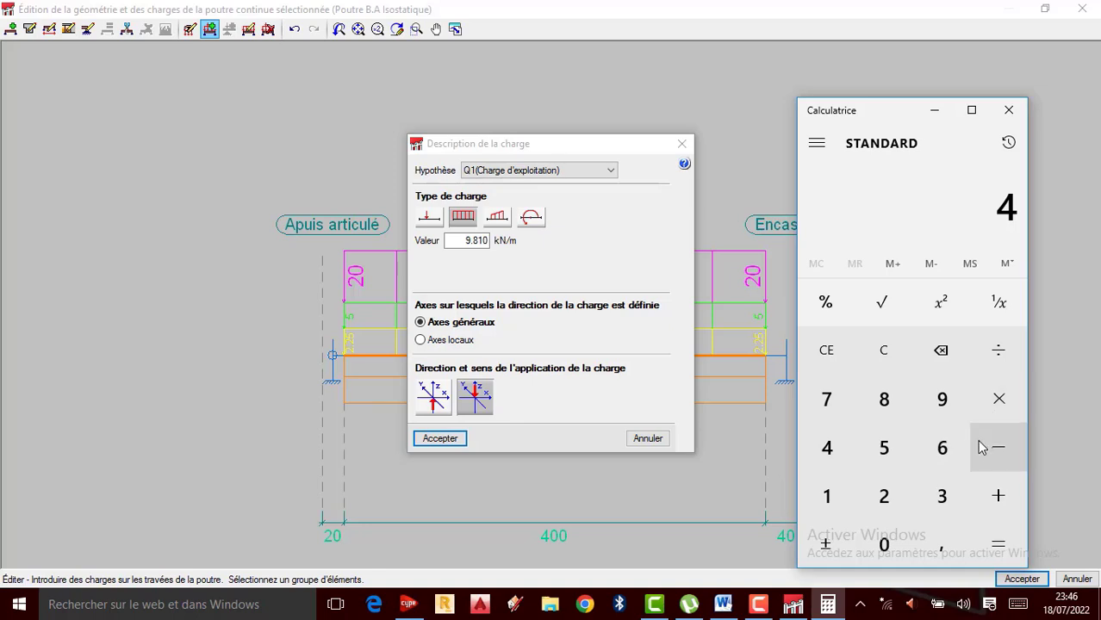
pyautogui.click(998, 398)
pyautogui.click(840, 491)
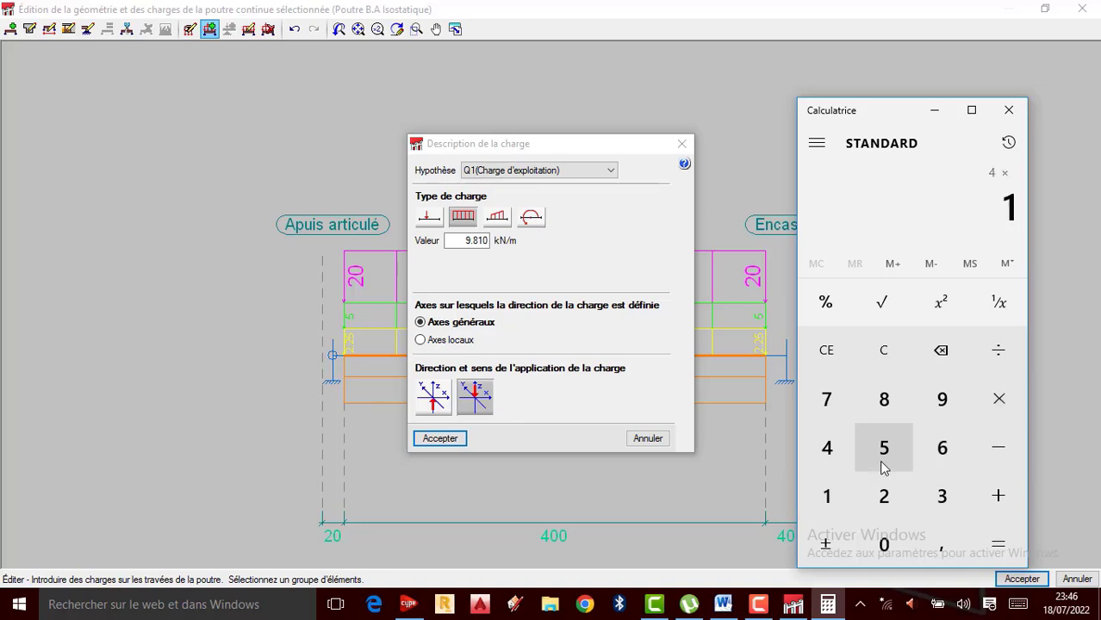
pyautogui.click(883, 448)
pyautogui.click(884, 544)
pyautogui.click(997, 543)
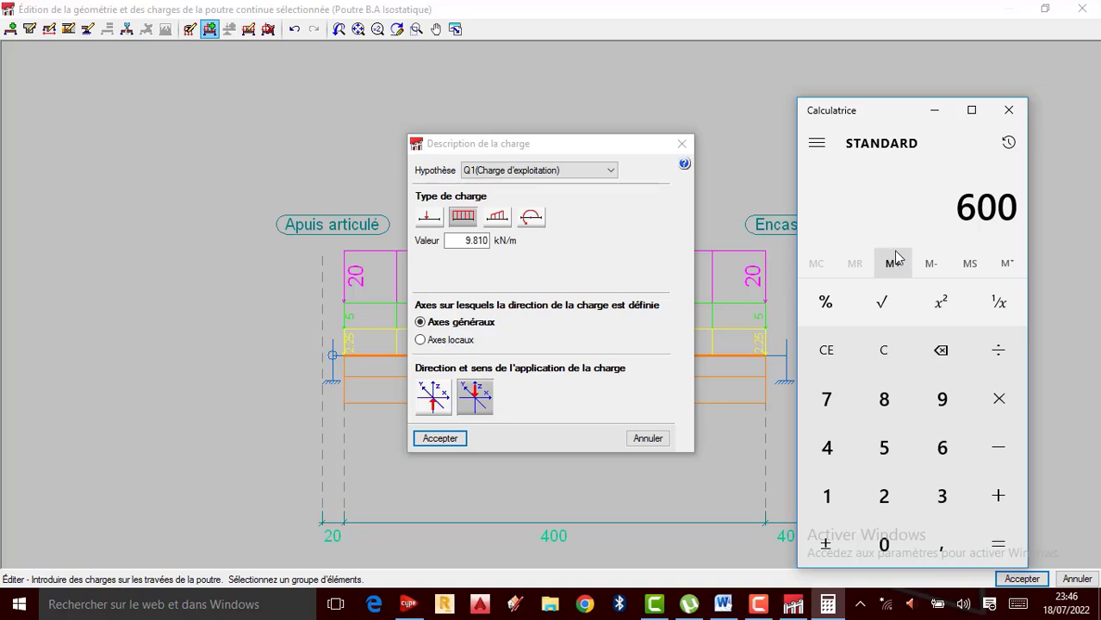
pyautogui.click(1008, 110)
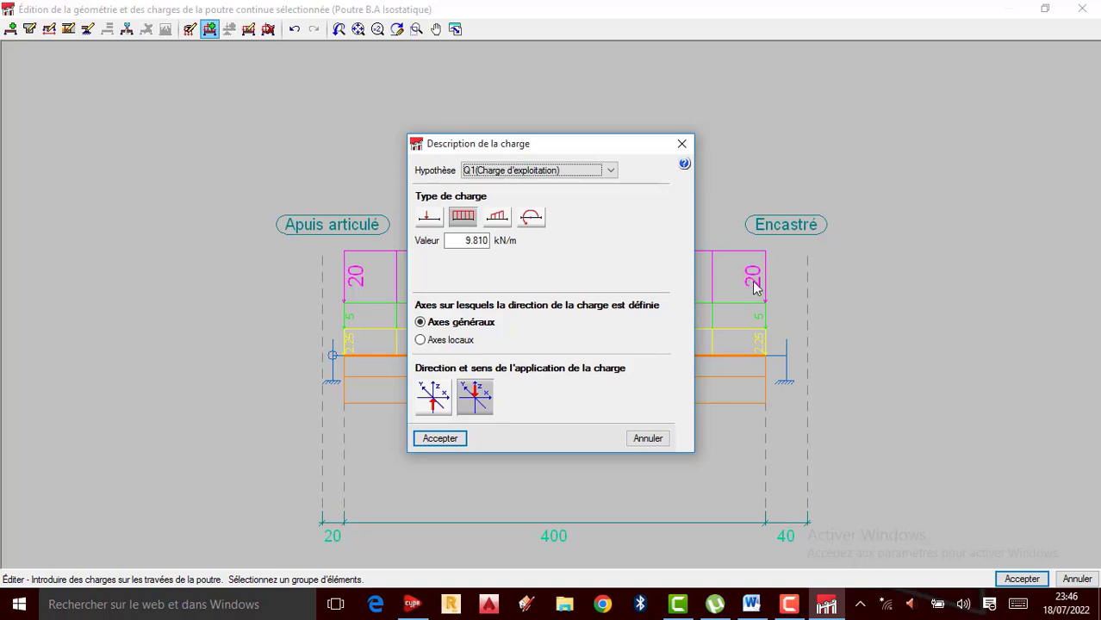
# Set the Q1 uniformly distributed load to 6 kN/m and accept the beam's geometry and load editing
pyautogui.doubleClick(466, 240)
pyautogui.write('6')
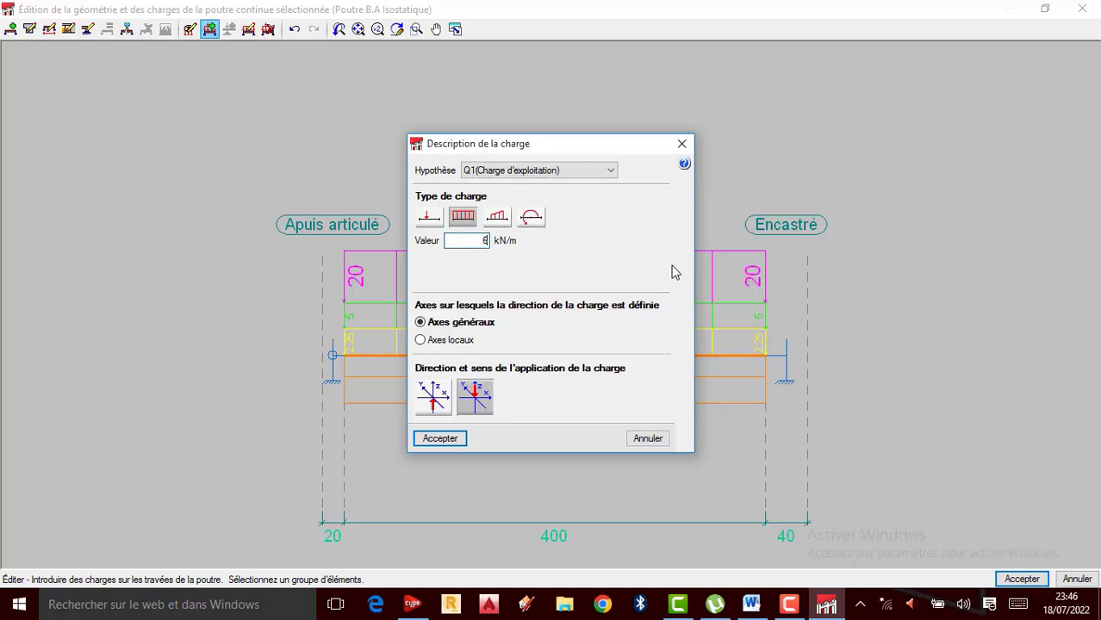
pyautogui.click(431, 439)
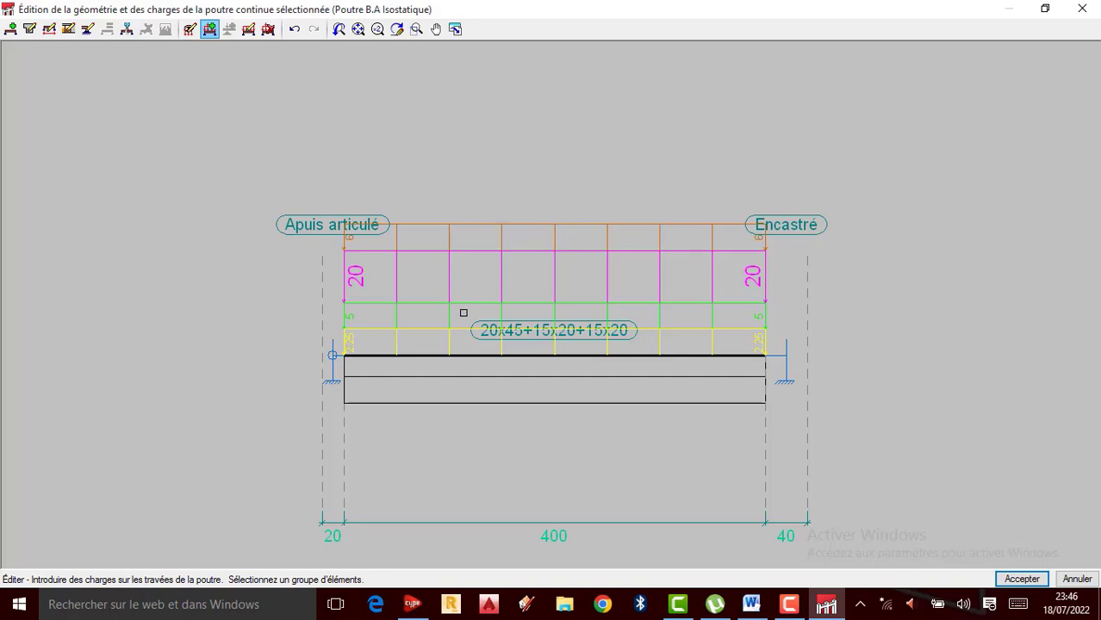
pyautogui.click(1023, 579)
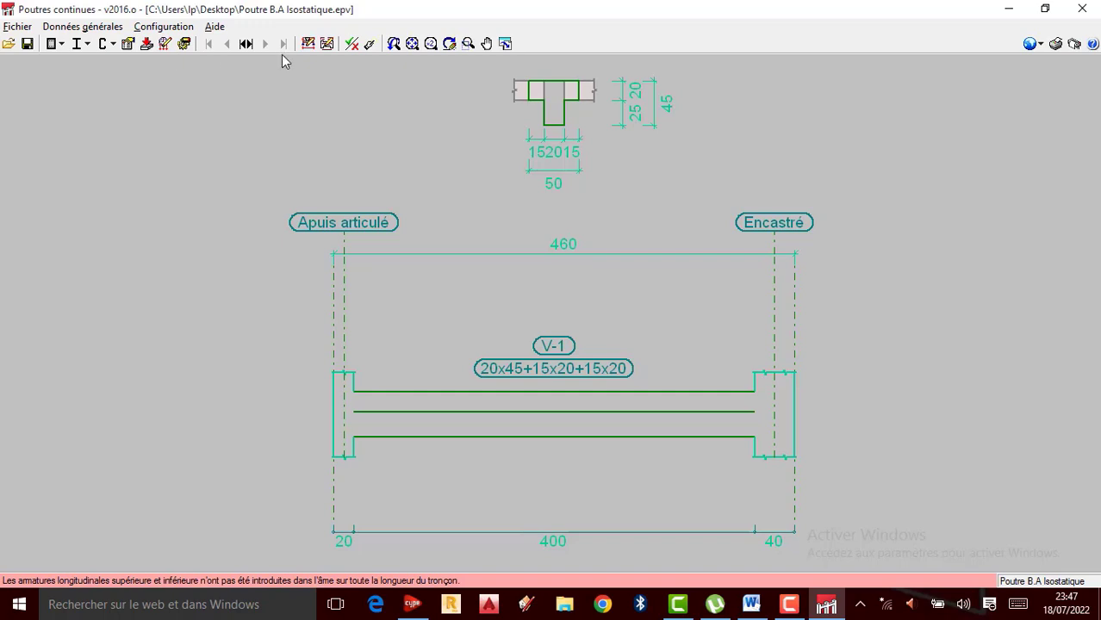
# Reopen the beam's geometry and load editing to review the loads of all hypotheses, and accept it again
pyautogui.click(308, 44)
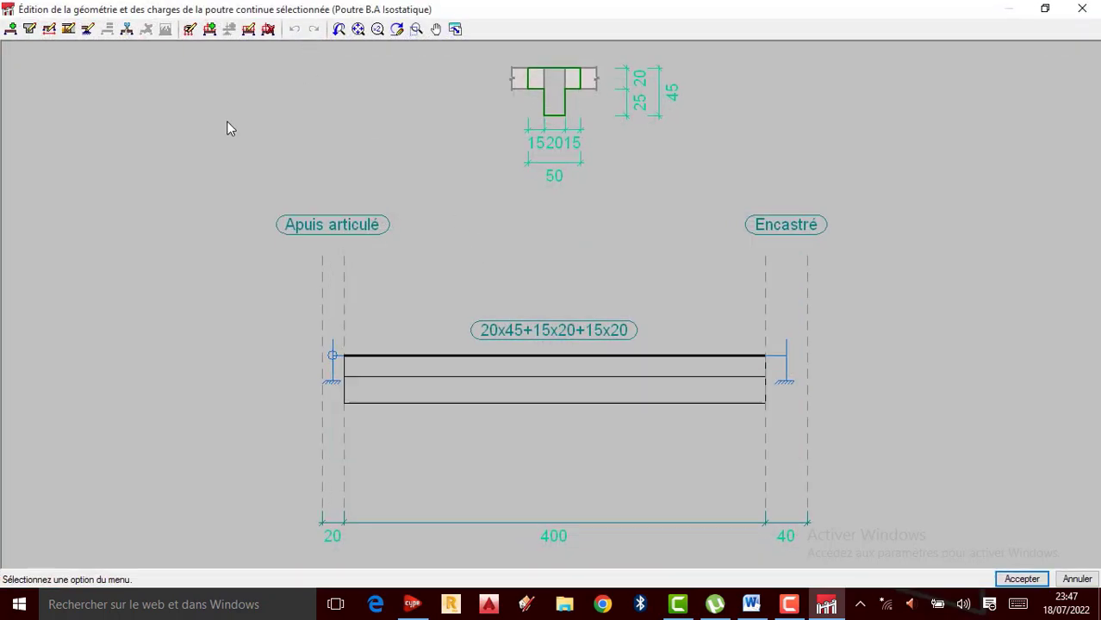
pyautogui.click(190, 29)
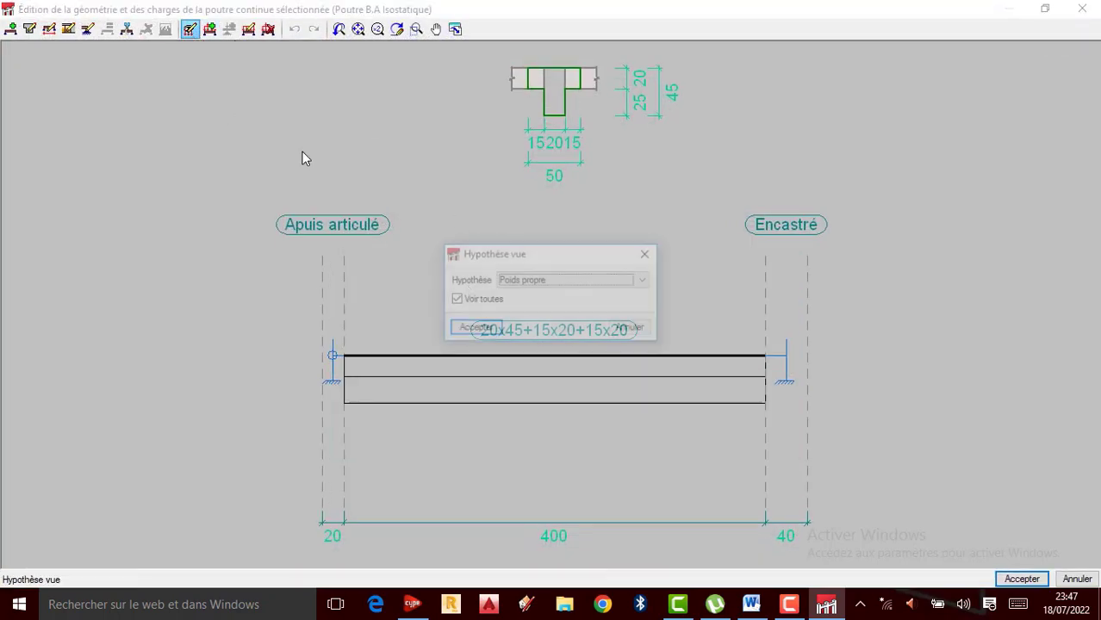
pyautogui.click(473, 329)
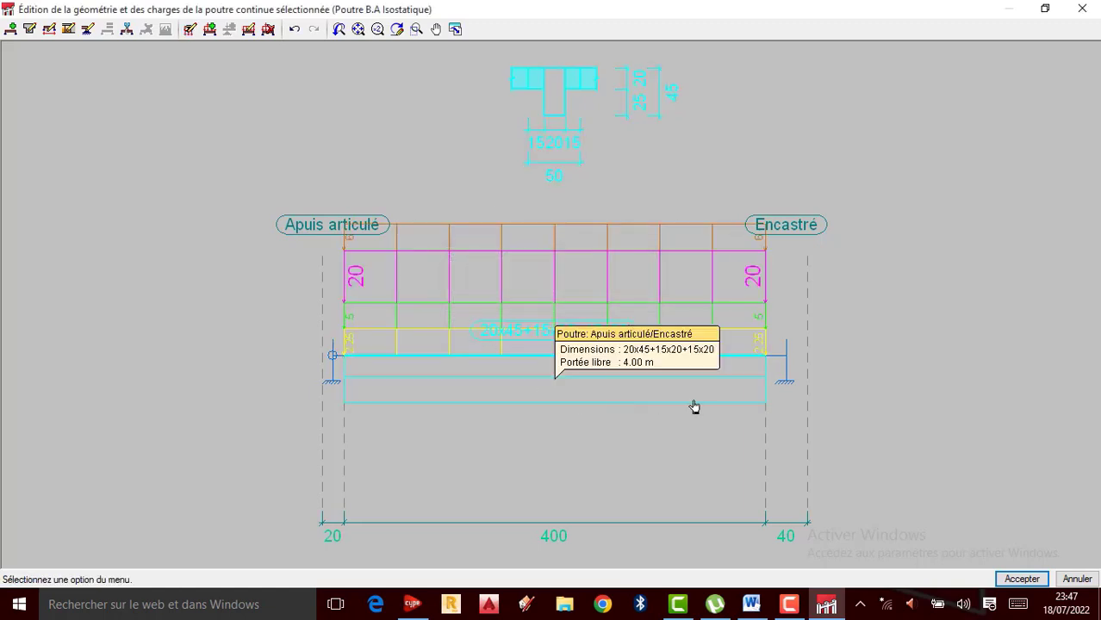
pyautogui.click(790, 604)
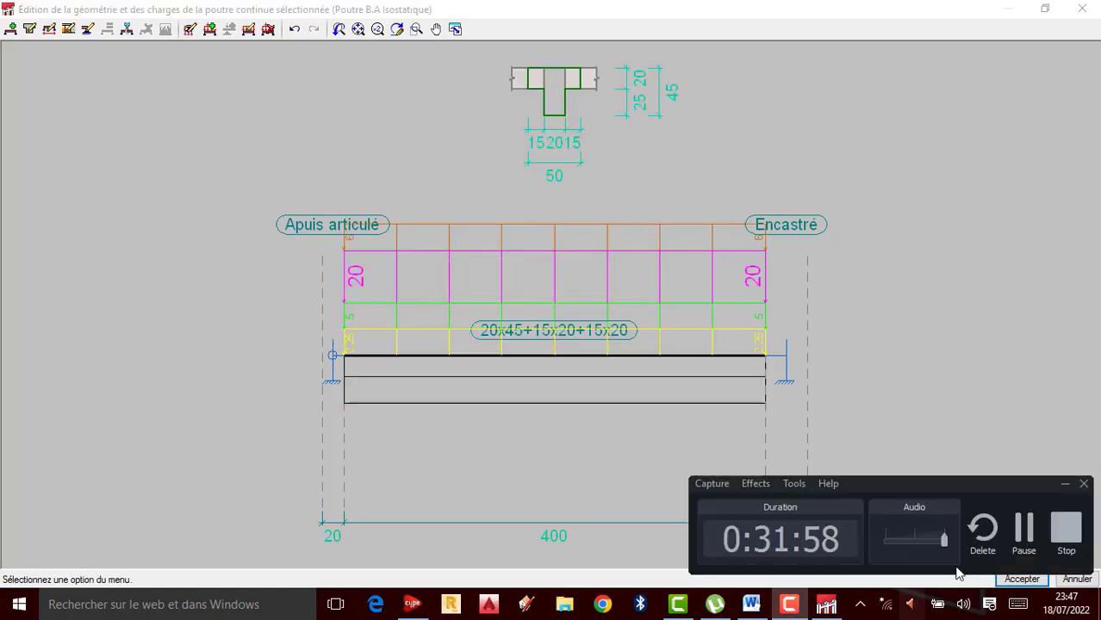
pyautogui.click(1037, 580)
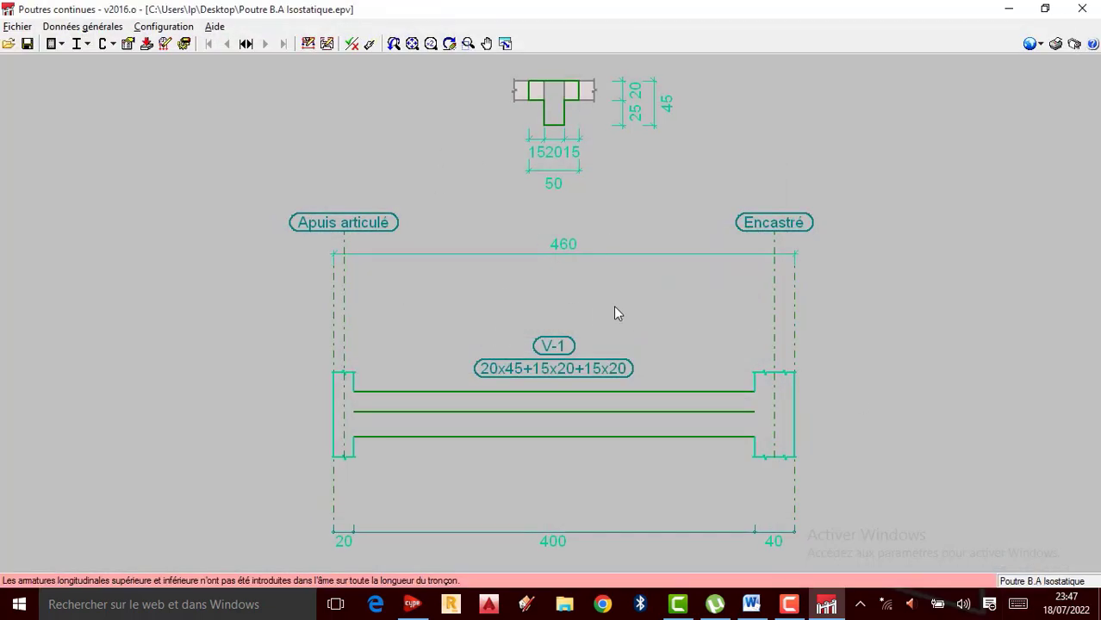
# Run the dimensioning of beam V-1 and open the complete list of the checks performed
pyautogui.scroll(-2, 560, 250)
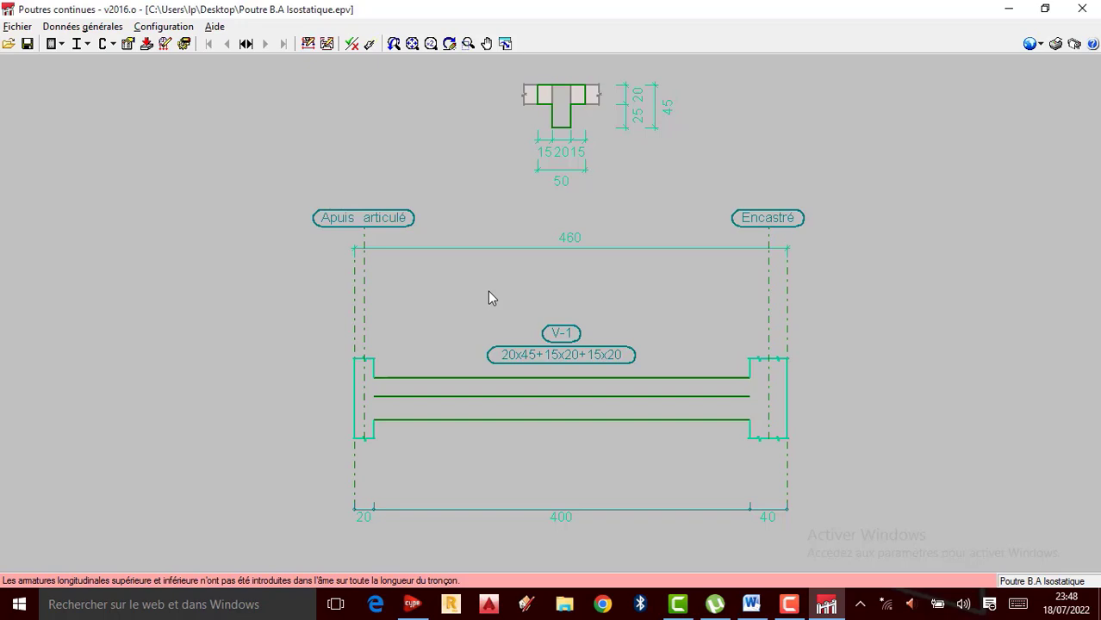
pyautogui.click(370, 45)
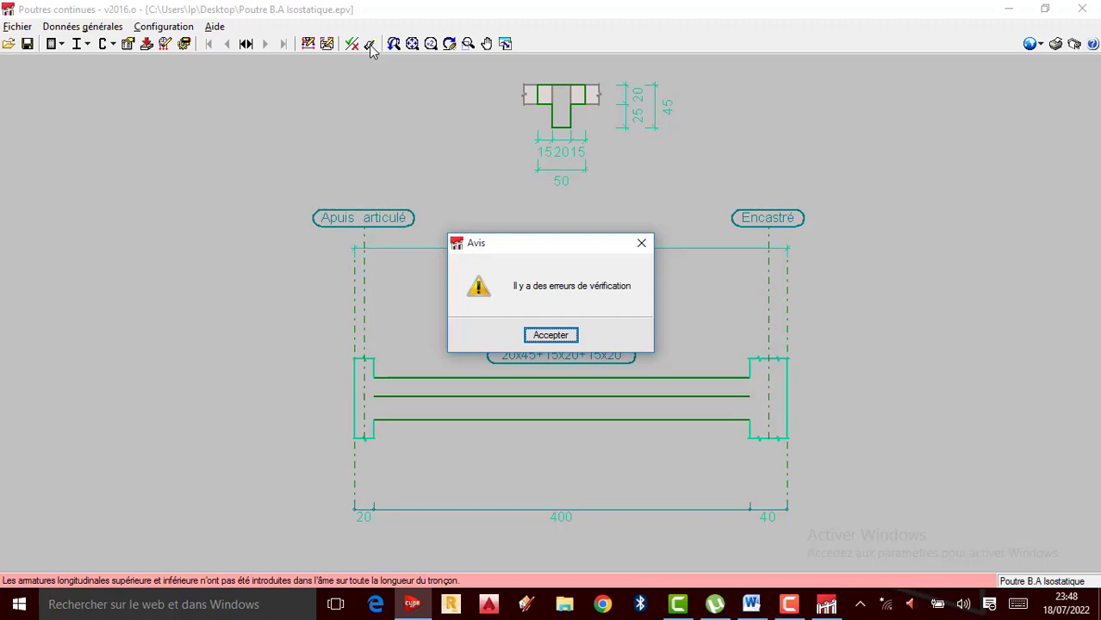
pyautogui.click(556, 336)
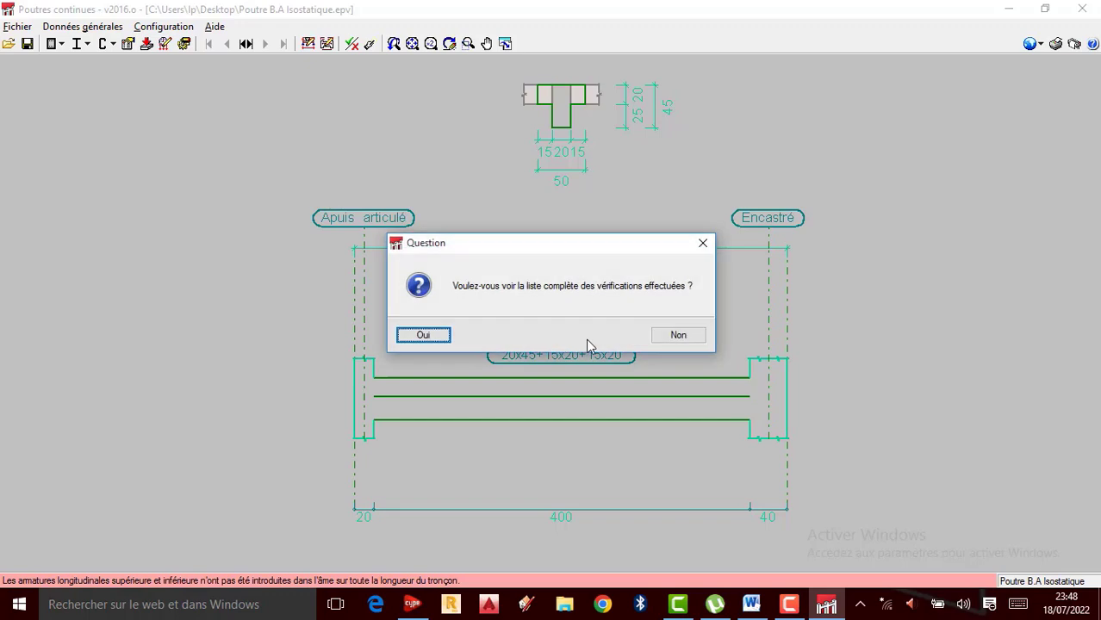
pyautogui.click(429, 337)
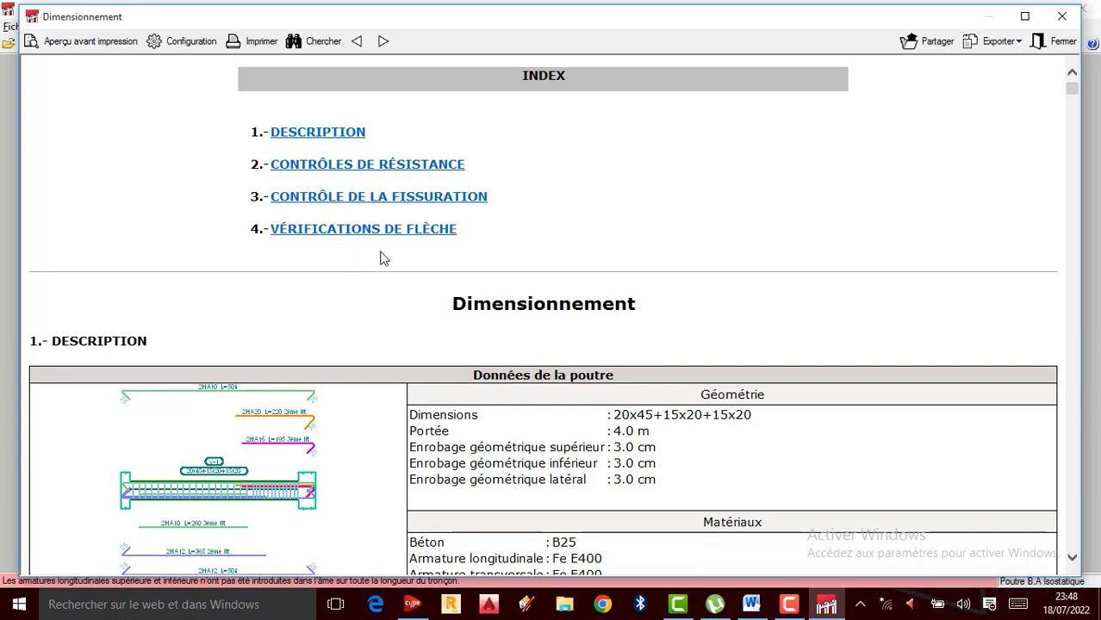
# Examine the beam description and the longitudinal and transverse reinforcement arrangement checks in the Dimensionnement report
pyautogui.scroll(-3, 449, 377)
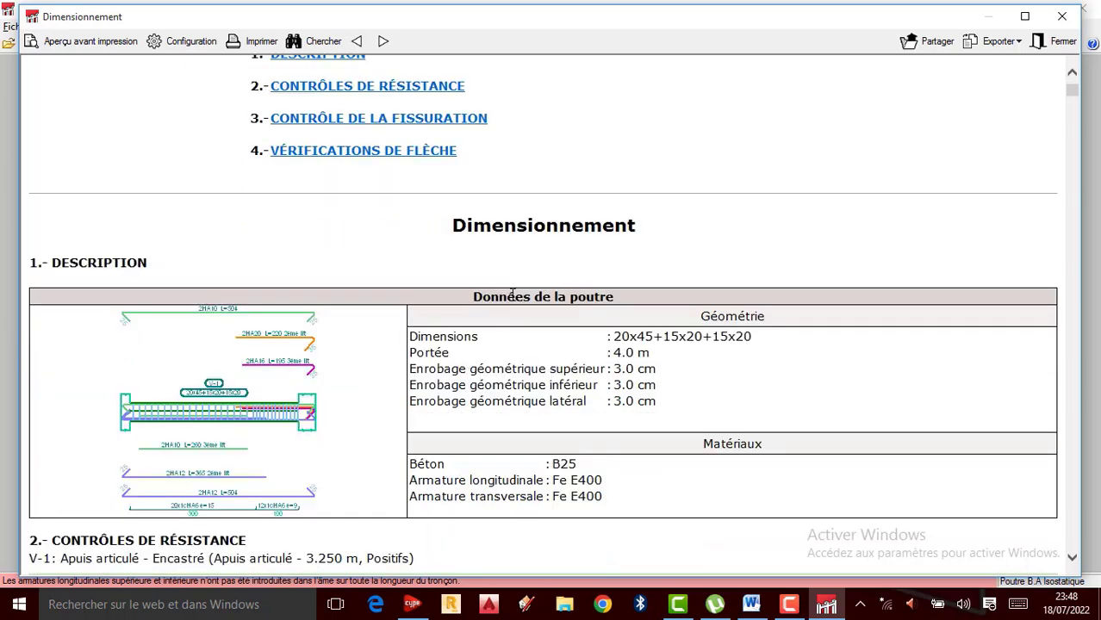
pyautogui.scroll(-1, 230, 313)
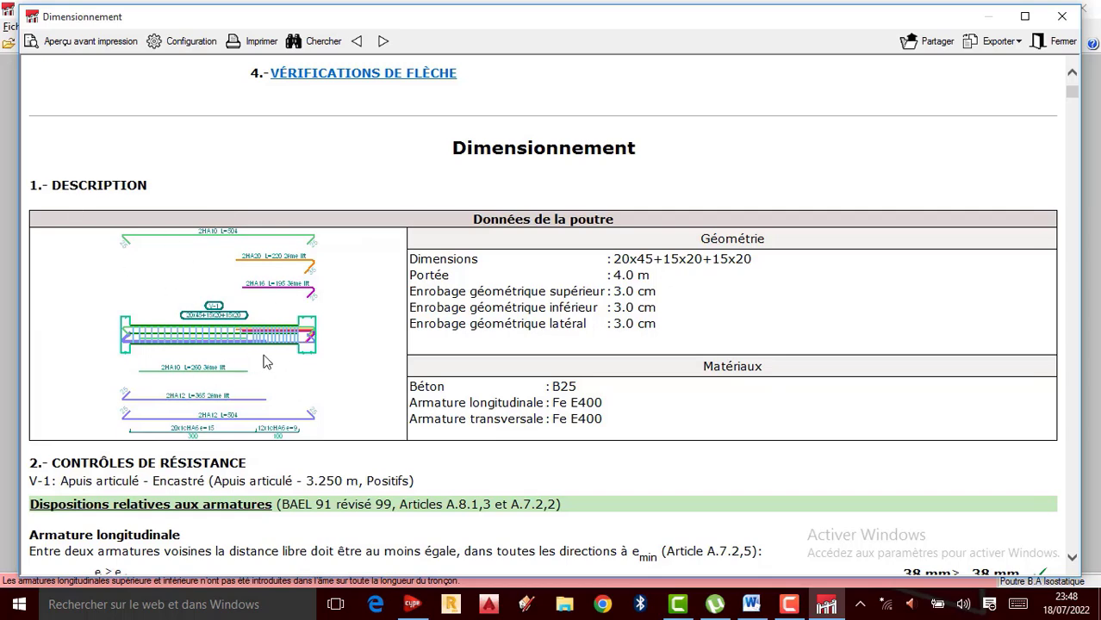
pyautogui.scroll(-3, 642, 353)
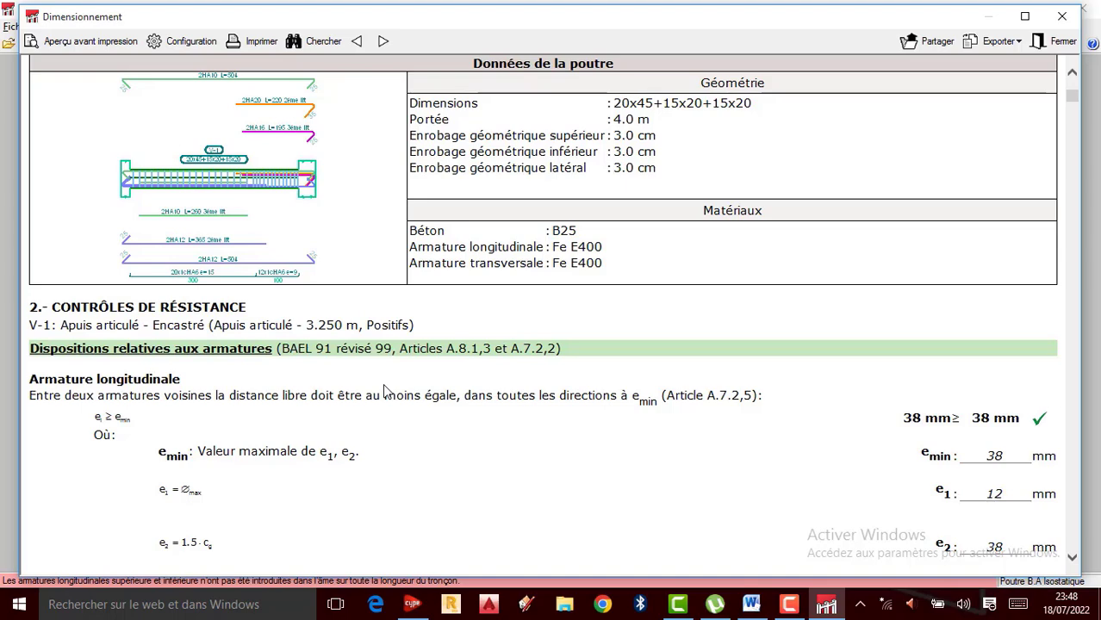
pyautogui.scroll(-2, 401, 381)
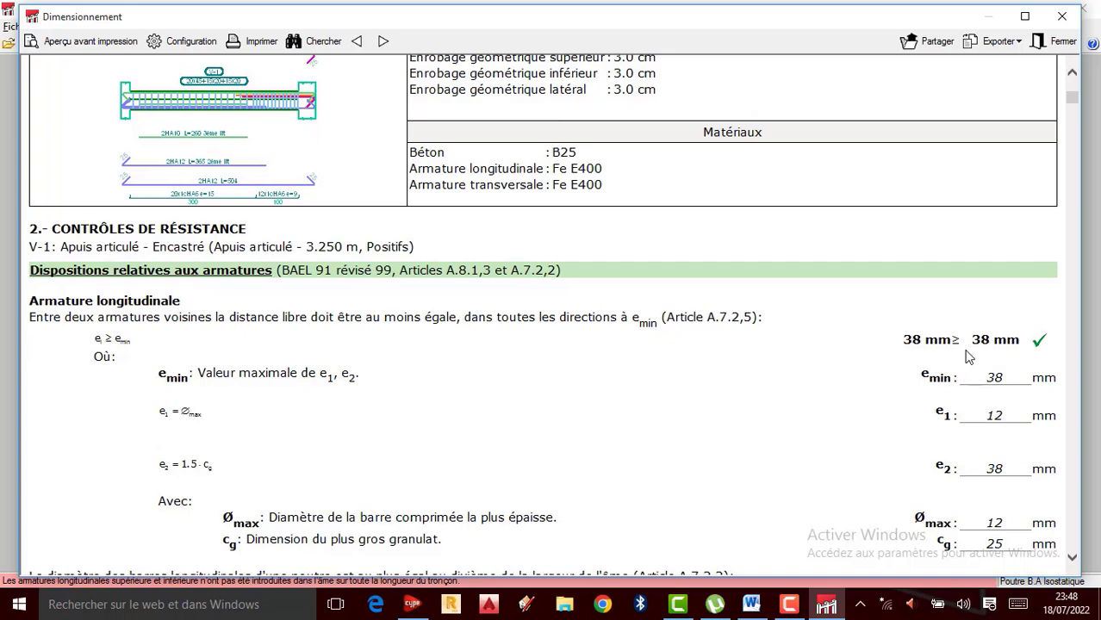
pyautogui.scroll(-2, 969, 357)
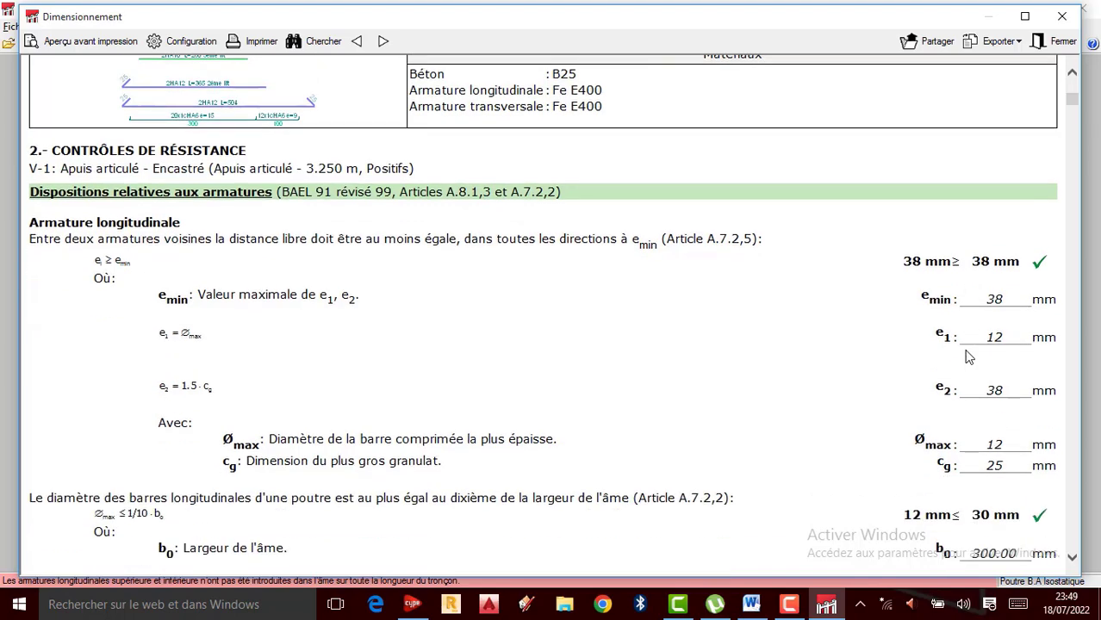
pyautogui.scroll(-2, 989, 325)
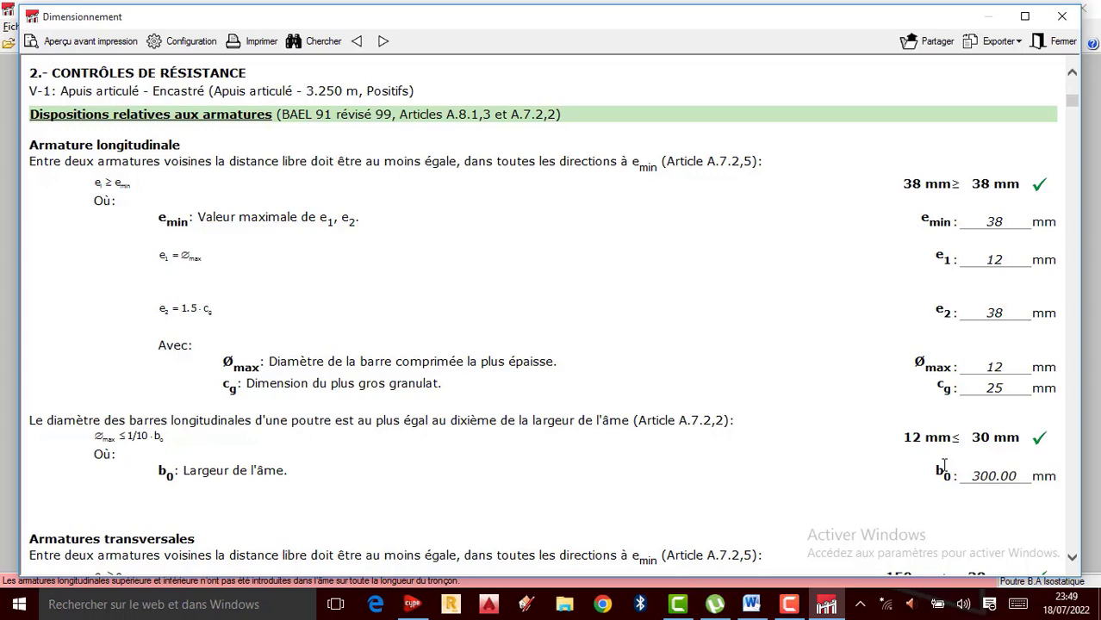
pyautogui.scroll(-5, 939, 456)
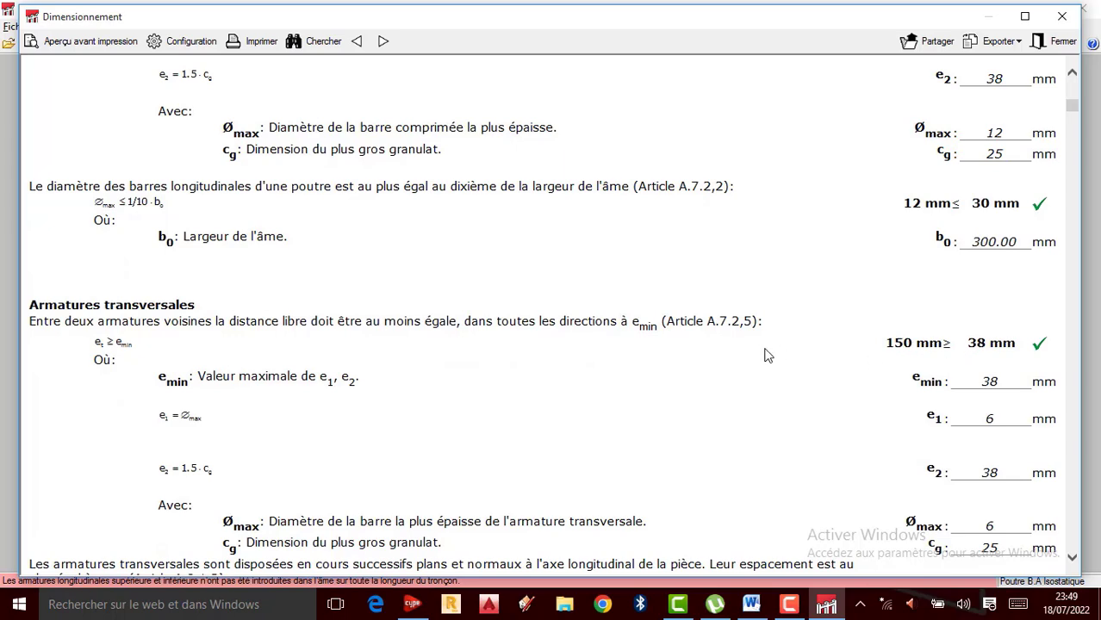
pyautogui.scroll(-5, 798, 376)
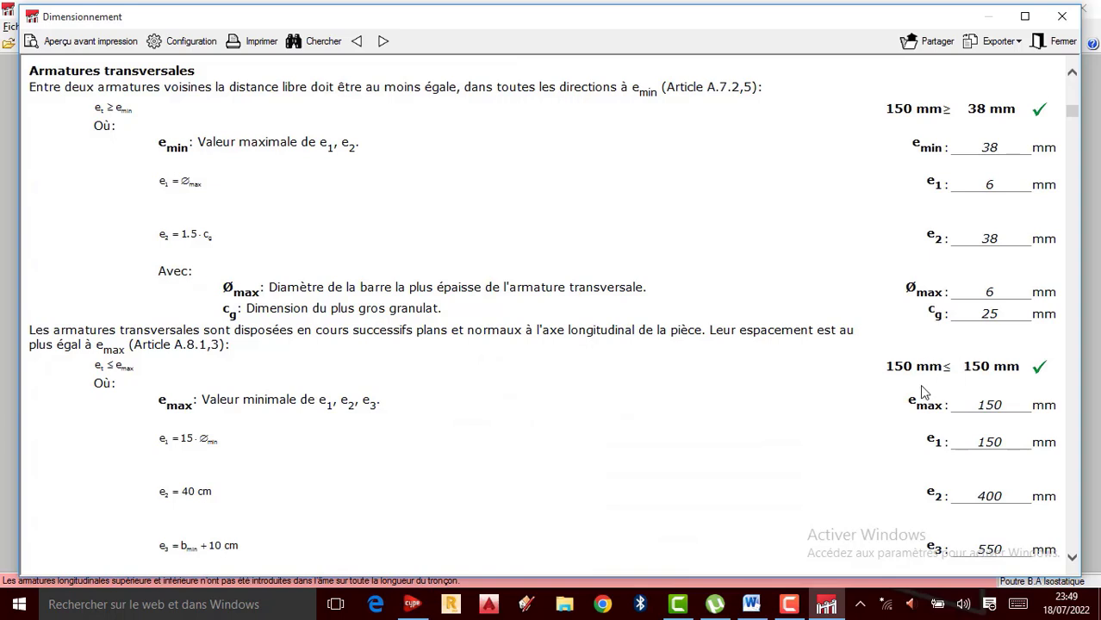
pyautogui.scroll(-2, 923, 392)
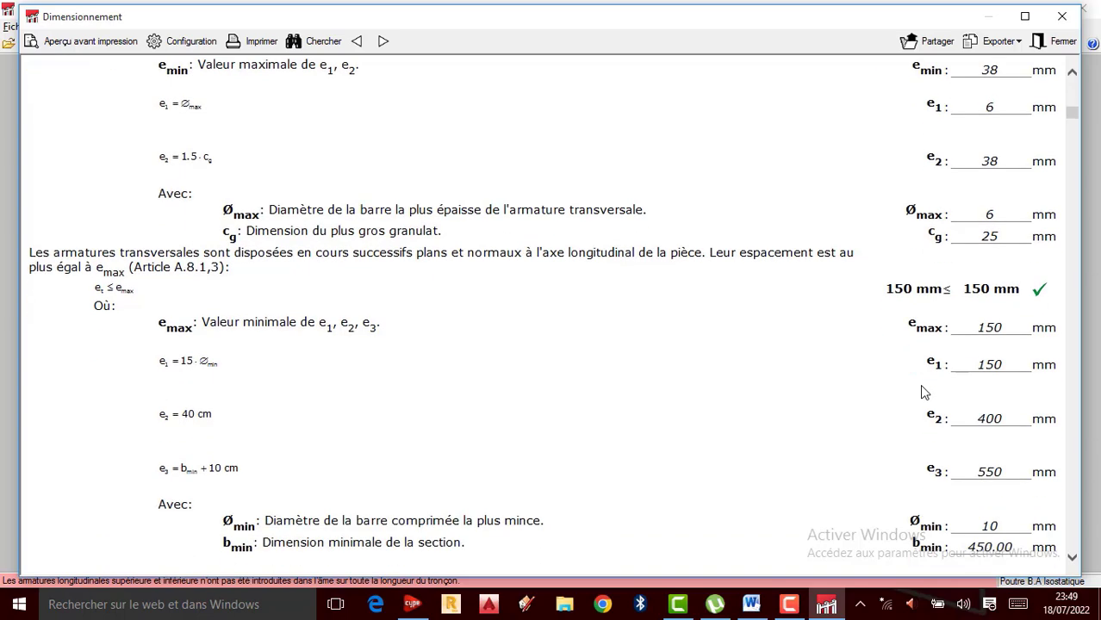
pyautogui.scroll(-2, 919, 384)
pyautogui.scroll(-1, 918, 385)
# Examine the minimum and maximum reinforcement, shear and normal stress checks for the Apuis articulé - 3.250 m zone
pyautogui.scroll(-5, 917, 384)
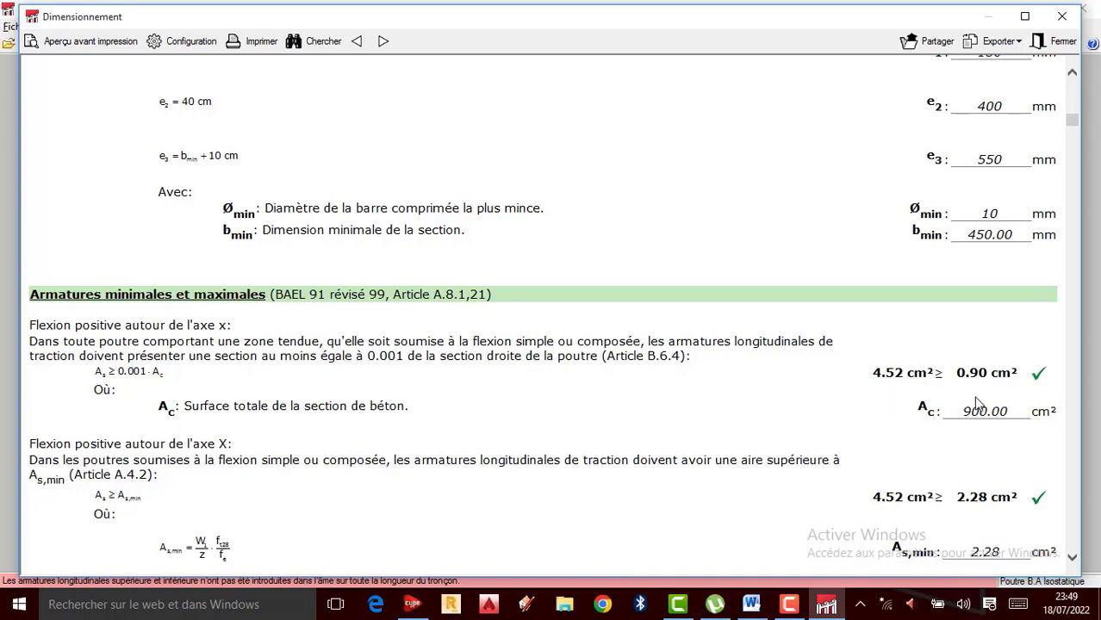
pyautogui.scroll(-4, 976, 404)
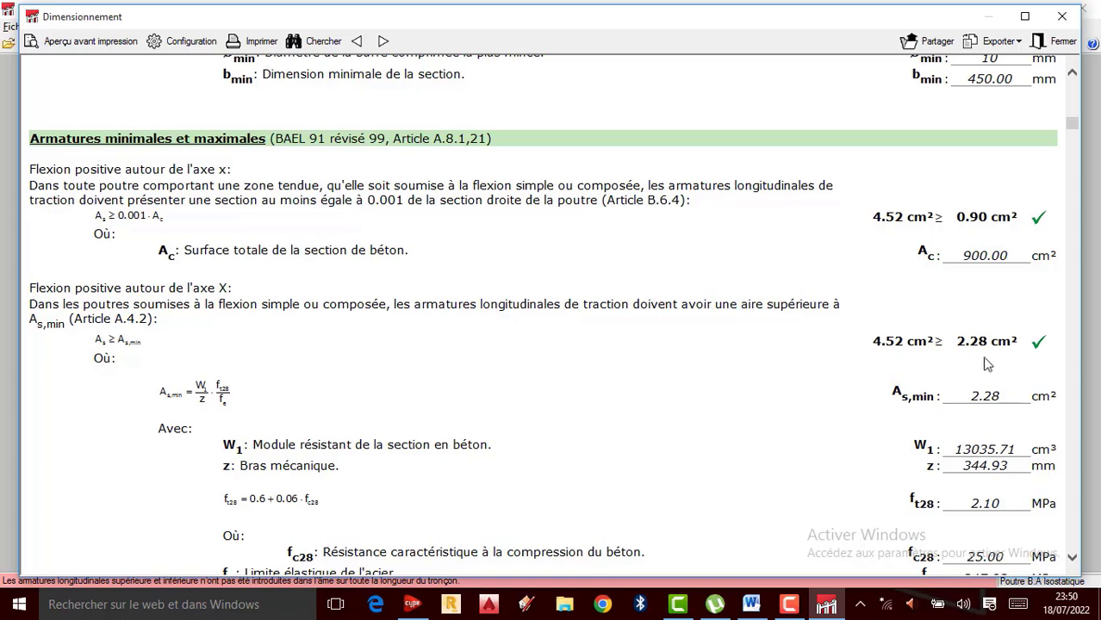
pyautogui.scroll(-6, 973, 362)
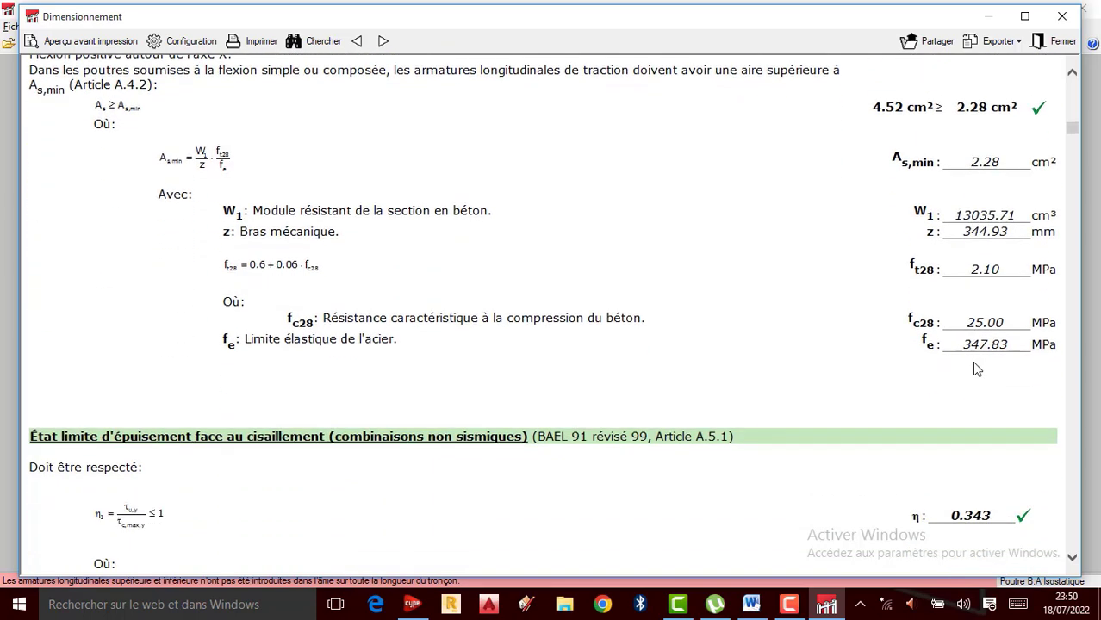
pyautogui.scroll(-2, 976, 369)
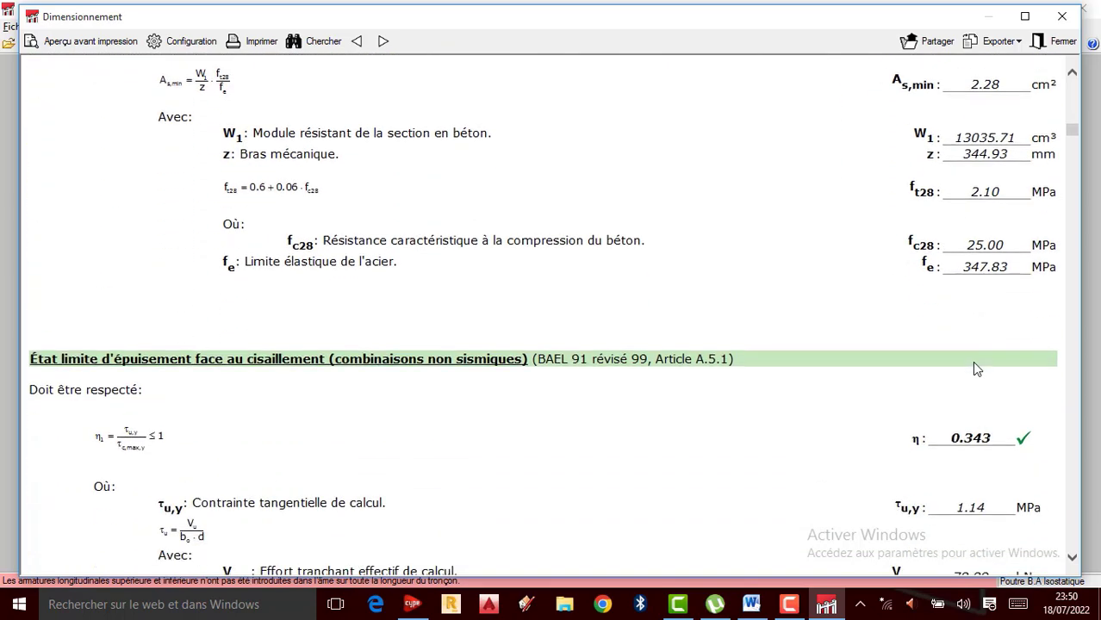
pyautogui.scroll(-2, 977, 369)
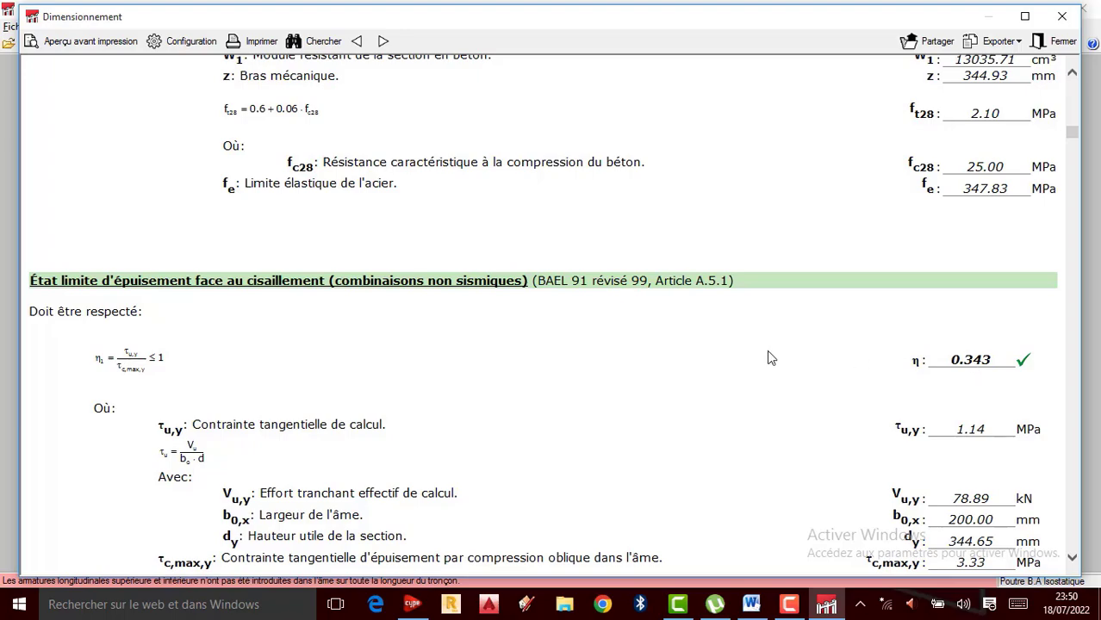
pyautogui.scroll(-10, 966, 385)
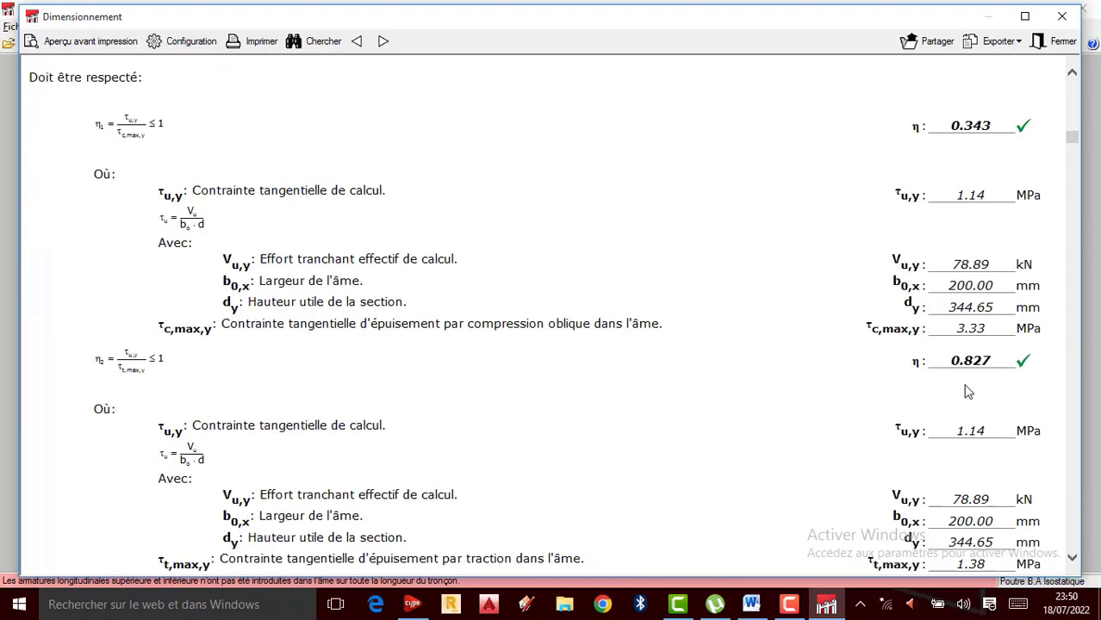
pyautogui.scroll(-15, 965, 385)
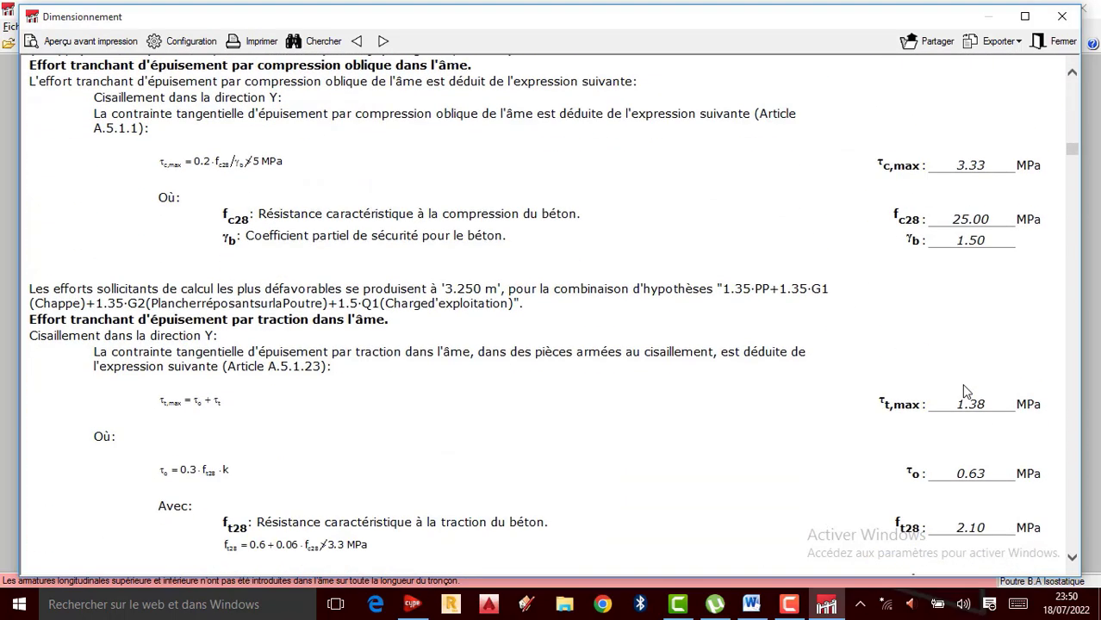
pyautogui.scroll(-7, 964, 386)
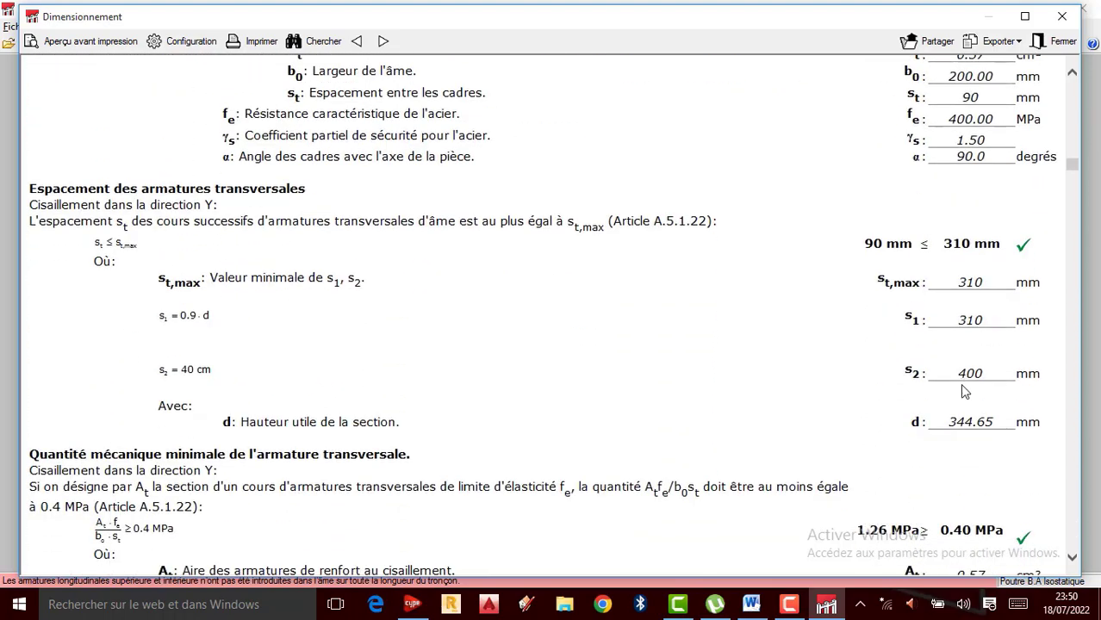
pyautogui.scroll(-10, 965, 391)
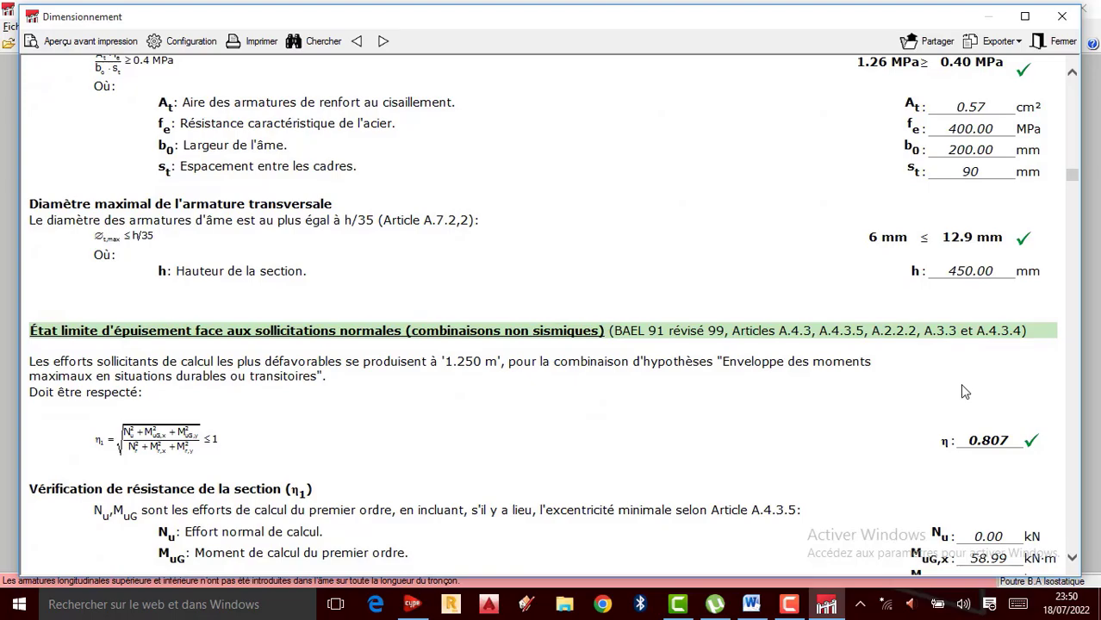
pyautogui.scroll(-17, 963, 388)
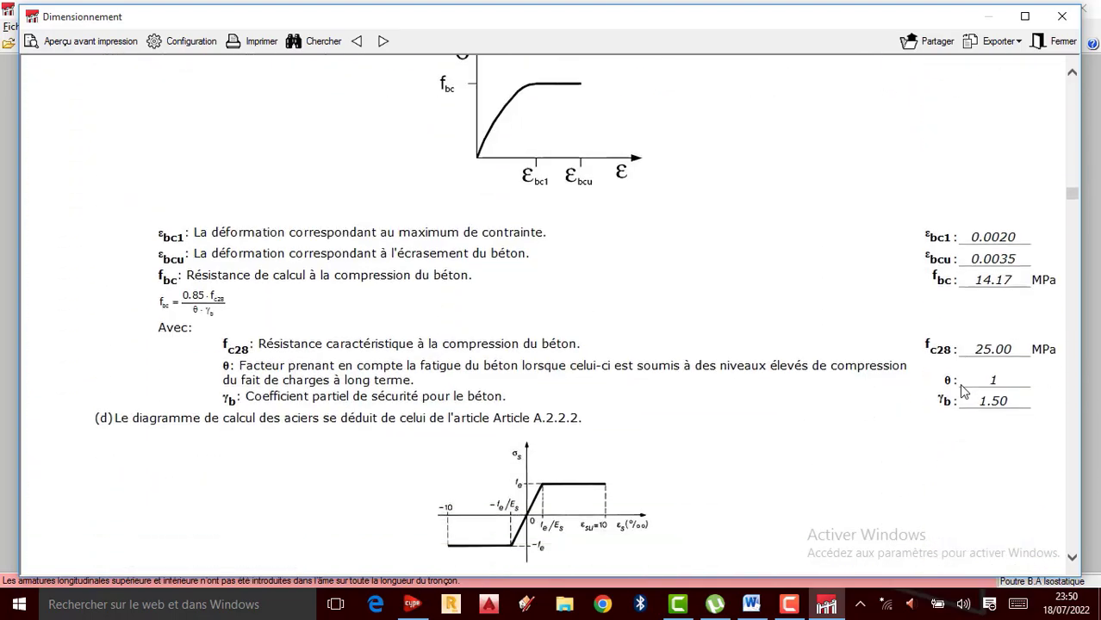
pyautogui.scroll(-12, 962, 388)
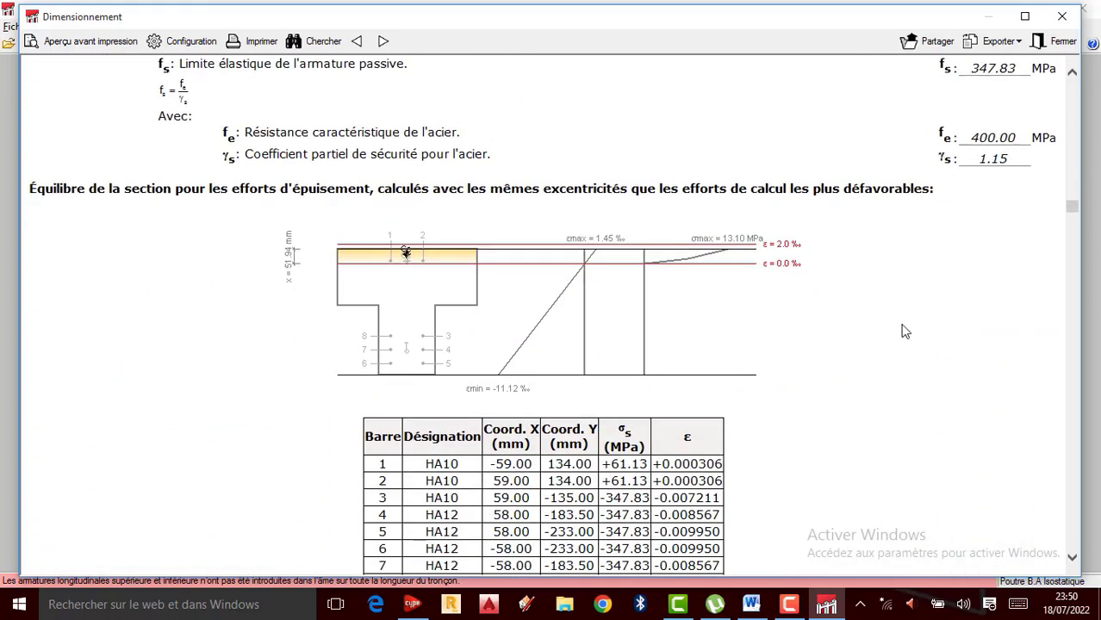
pyautogui.scroll(-20, 904, 329)
pyautogui.scroll(-20, 896, 359)
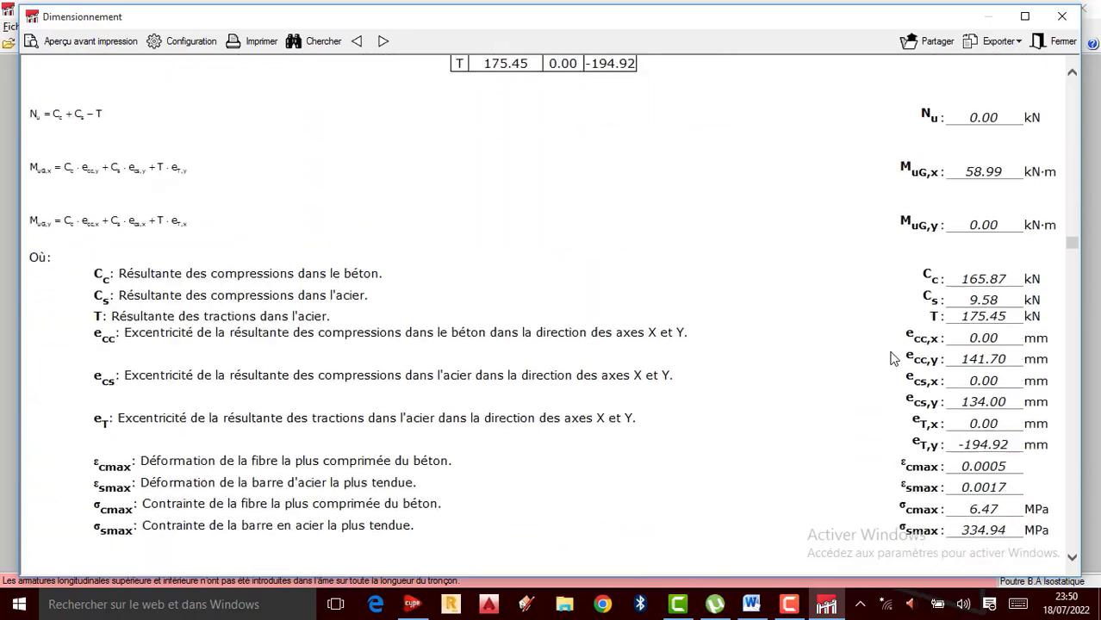
# Examine the shear limit state check for non-seismic combinations and its tangential stress ratios in the Dimensionnement report
pyautogui.scroll(-20, 891, 351)
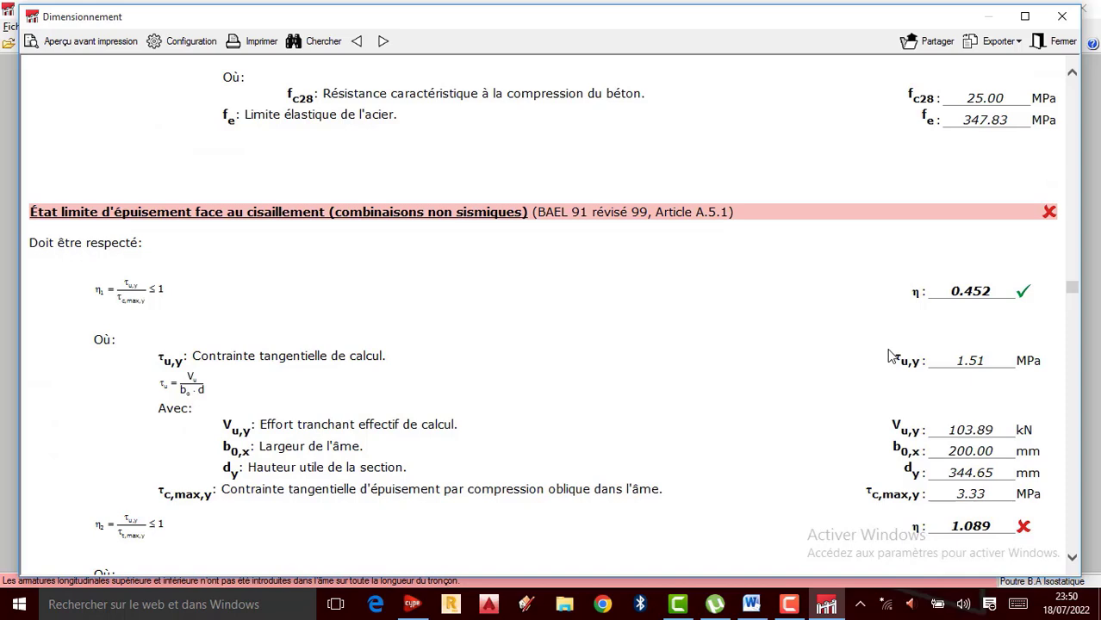
pyautogui.scroll(3, 896, 355)
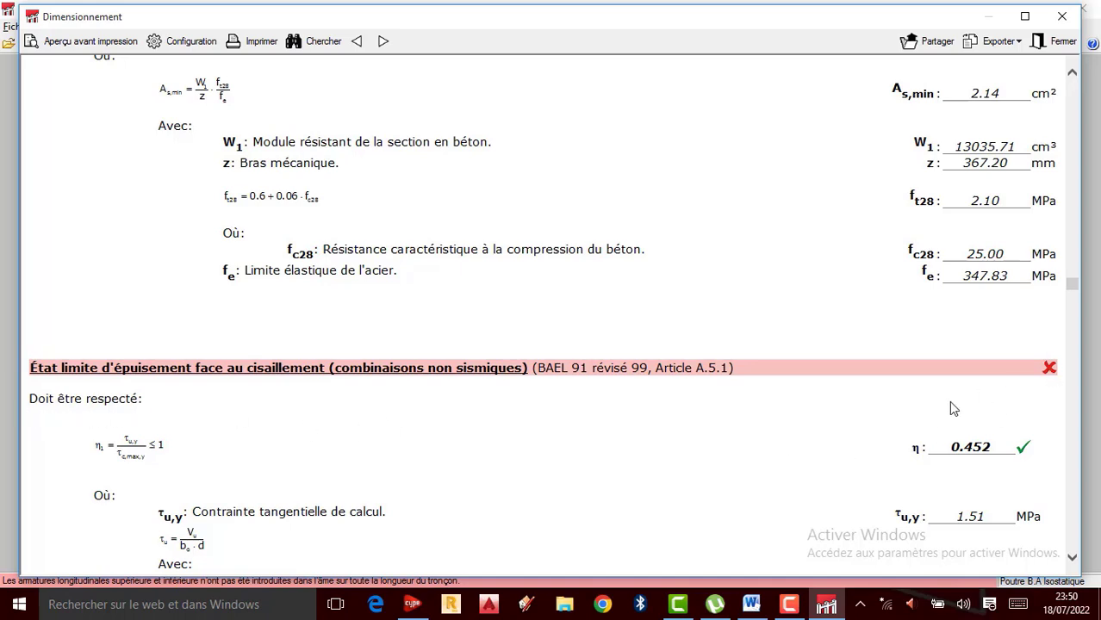
pyautogui.scroll(-1, 947, 402)
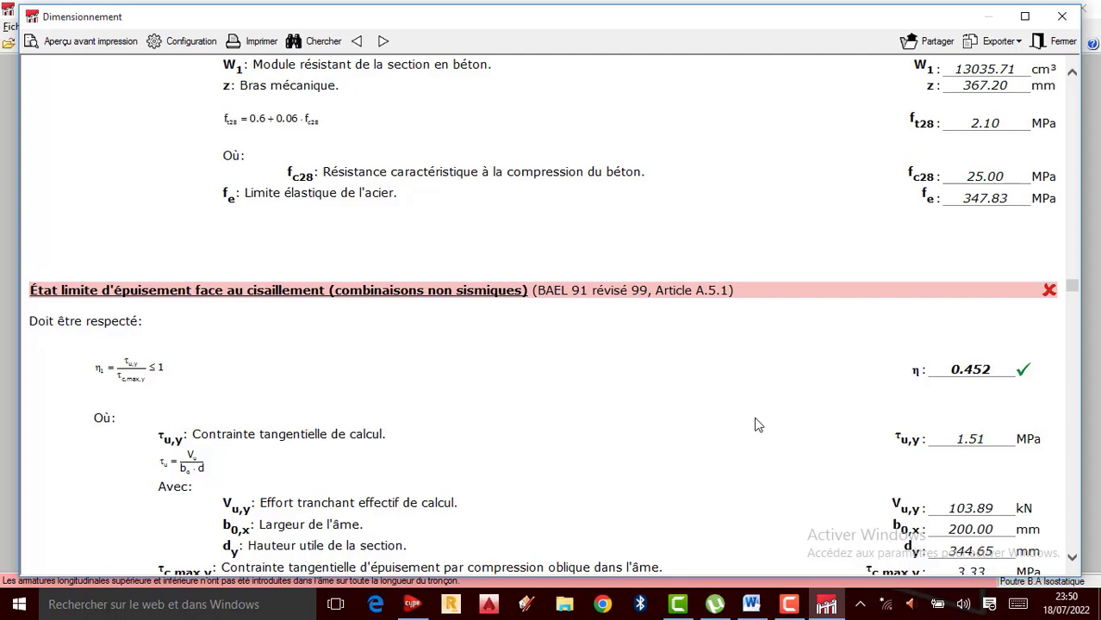
pyautogui.scroll(-1, 755, 423)
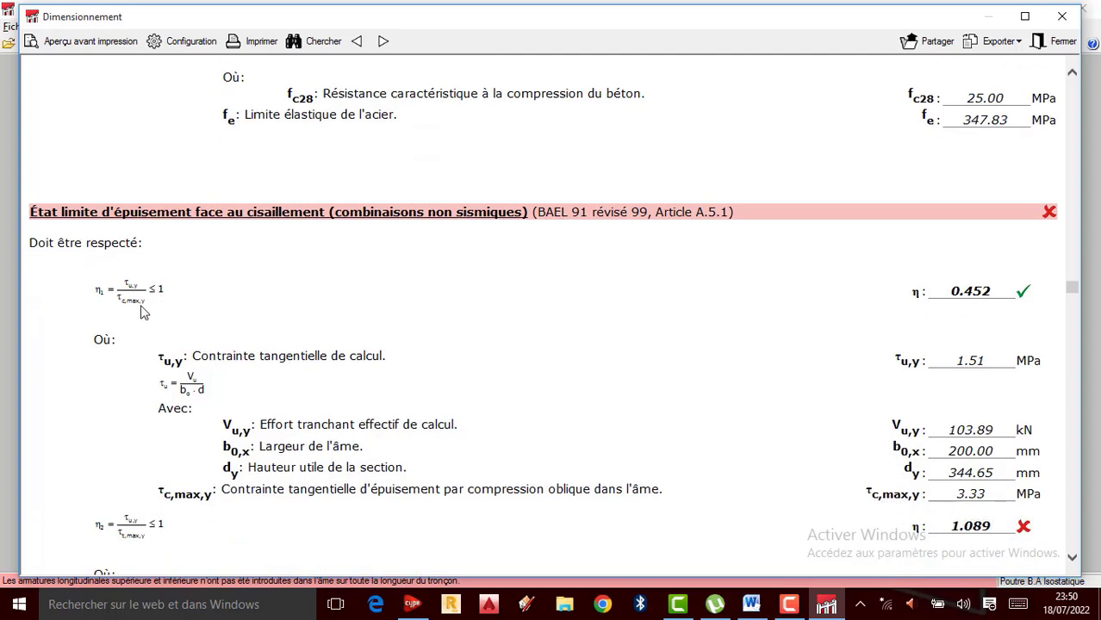
pyautogui.scroll(-1, 549, 466)
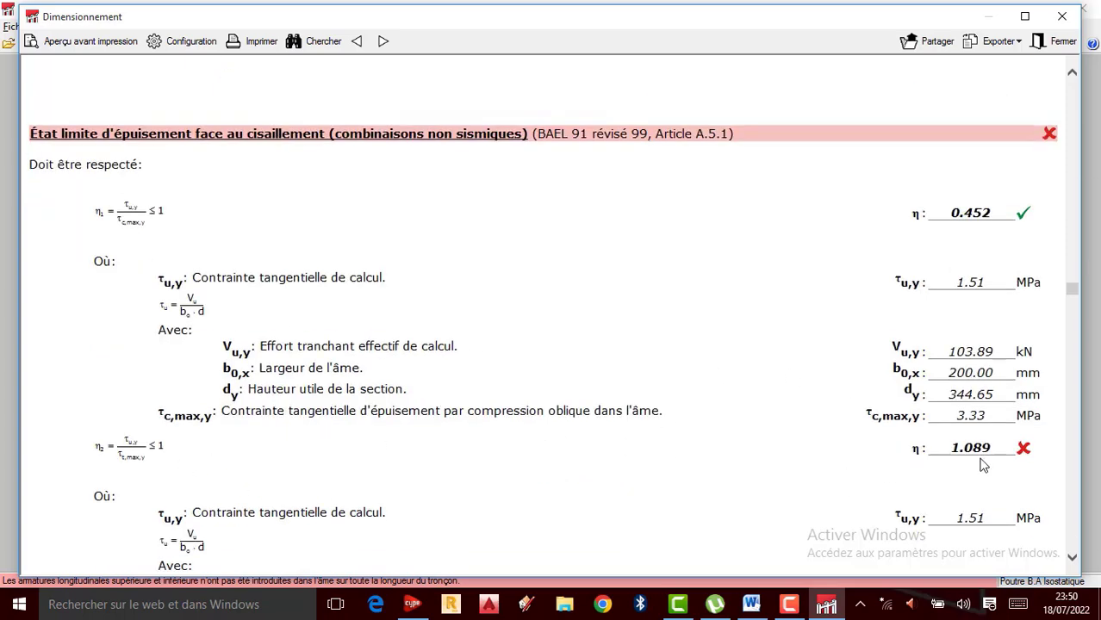
pyautogui.scroll(-1, 982, 466)
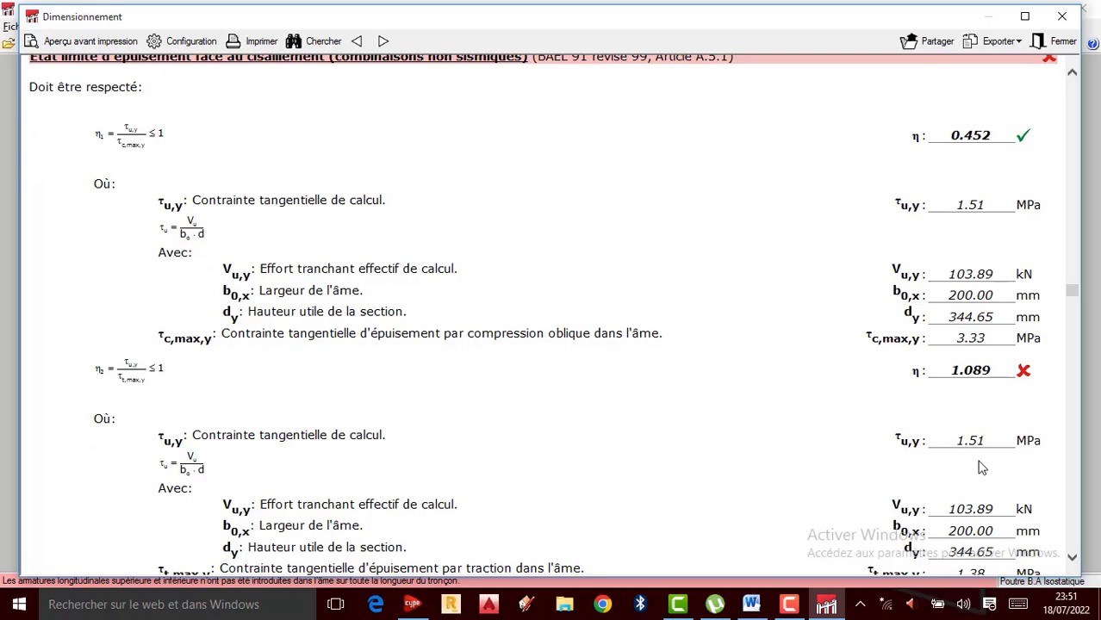
pyautogui.scroll(-1, 982, 468)
pyautogui.scroll(-15, 727, 444)
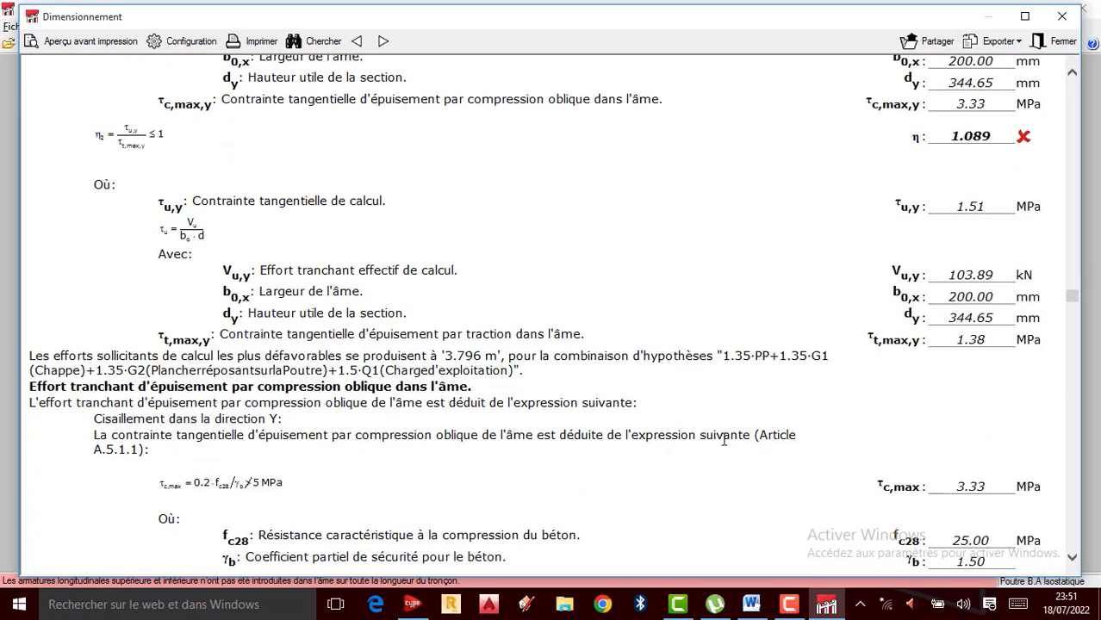
# Skim the remaining resistance capacity and deflection calculations to the end of the report, and close it
pyautogui.scroll(-20, 724, 449)
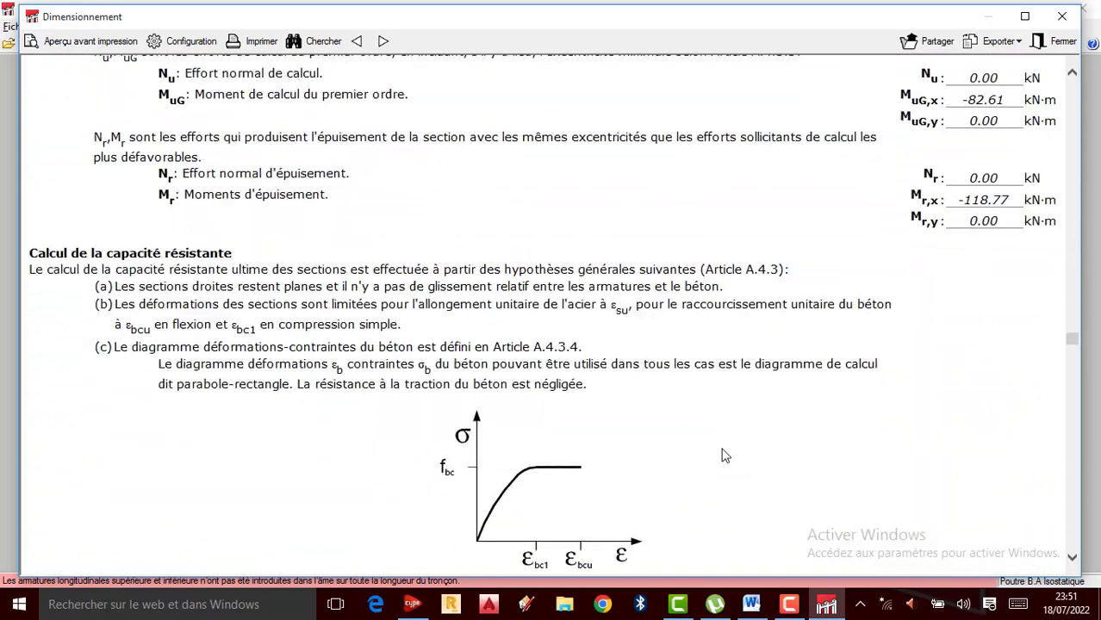
pyautogui.scroll(-20, 748, 473)
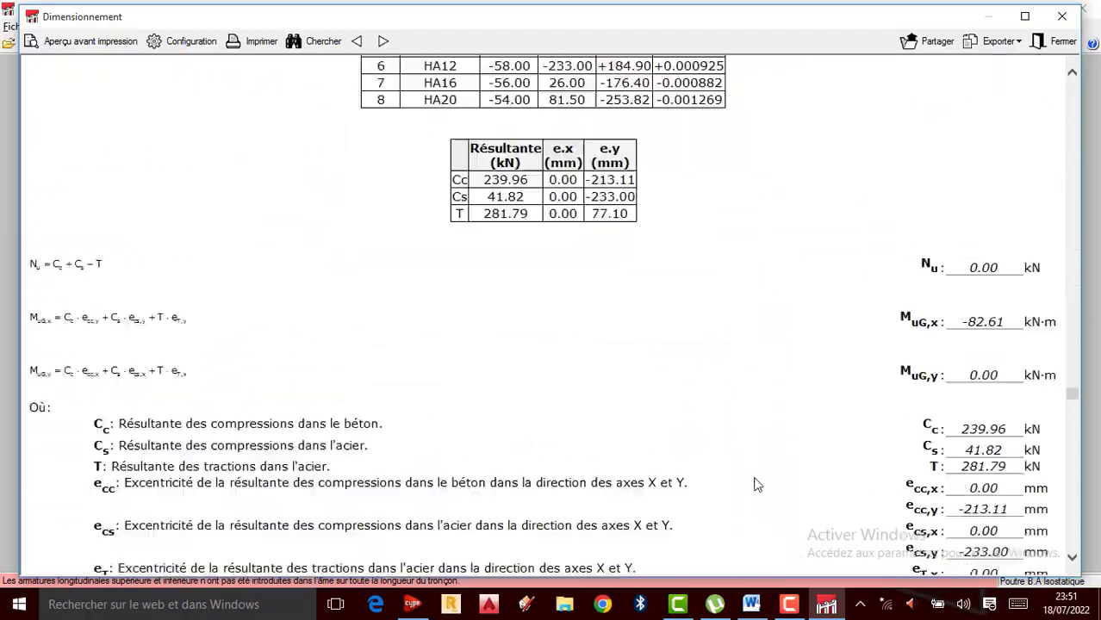
pyautogui.scroll(-15, 997, 473)
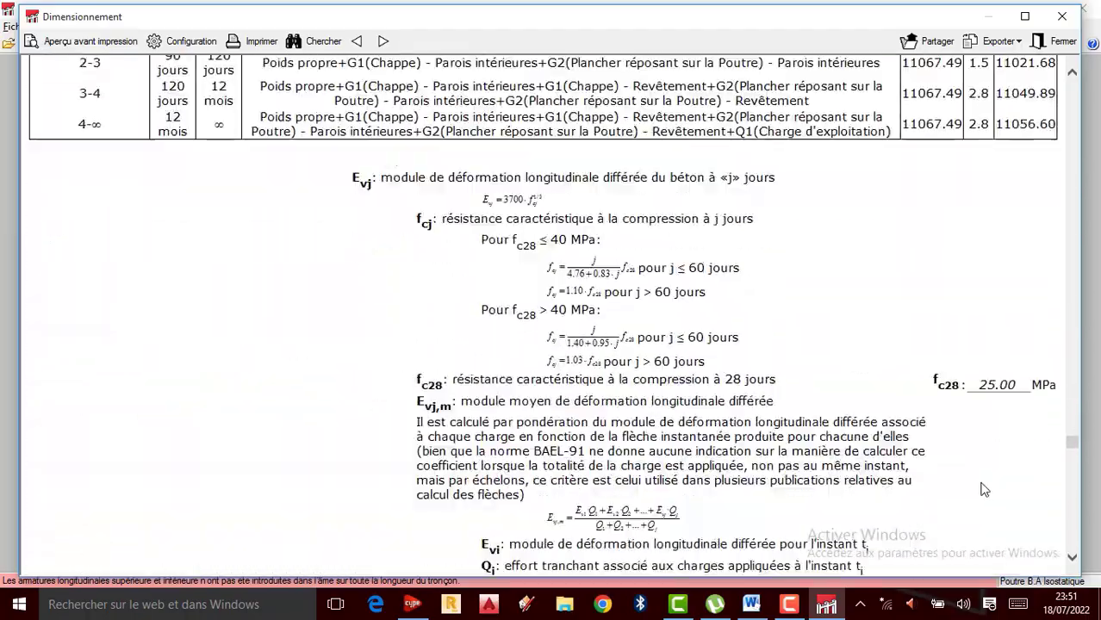
pyautogui.scroll(-15, 957, 507)
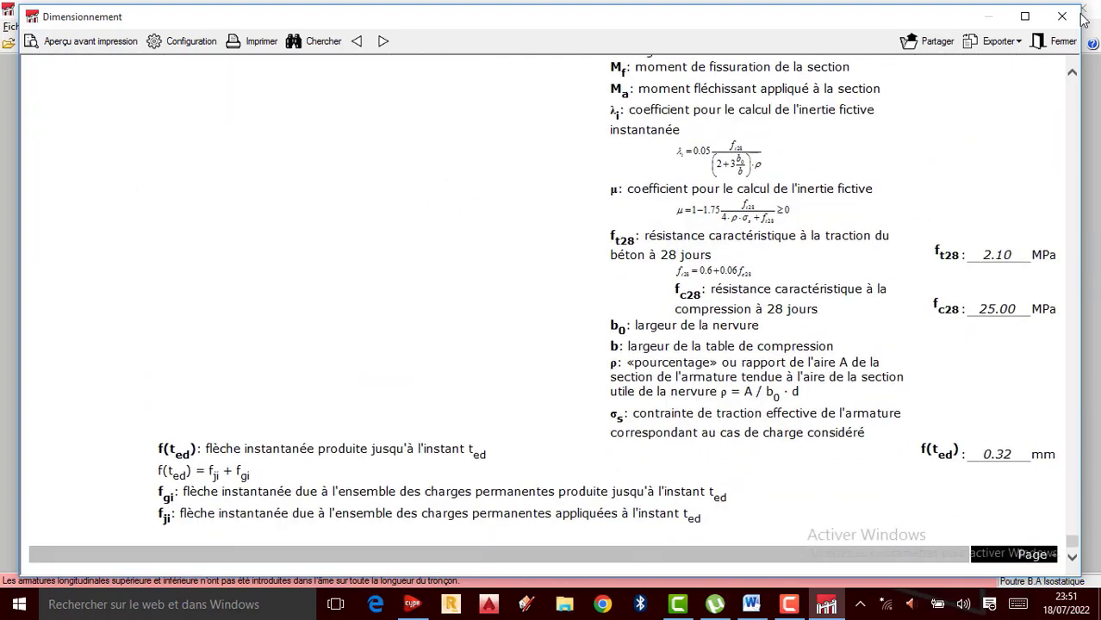
pyautogui.click(1060, 40)
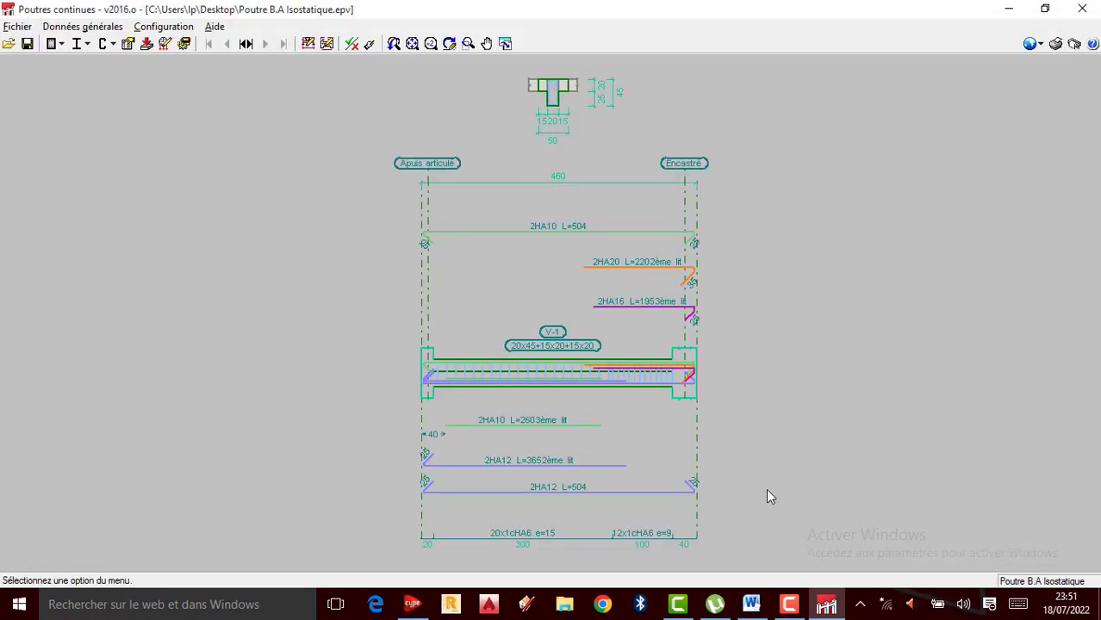
# Examine the upper, lower and transverse reinforcement bars drawn on the elevation of beam V-1
pyautogui.scroll(3, 518, 330)
pyautogui.scroll(1, 559, 398)
pyautogui.scroll(-1, 537, 338)
pyautogui.scroll(2, 546, 360)
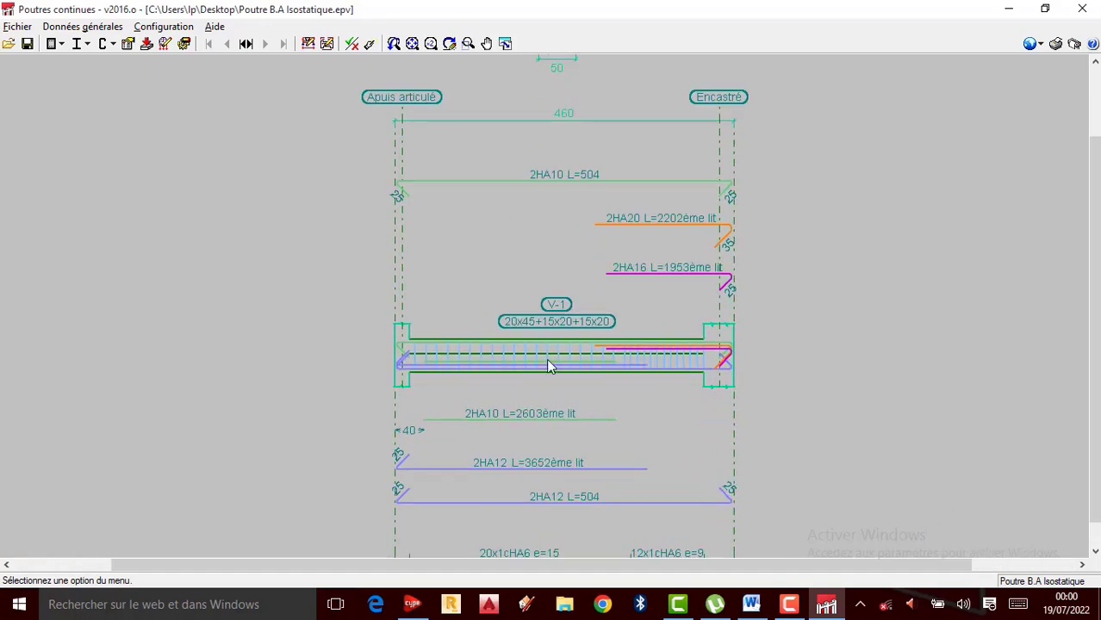
pyautogui.scroll(1, 548, 362)
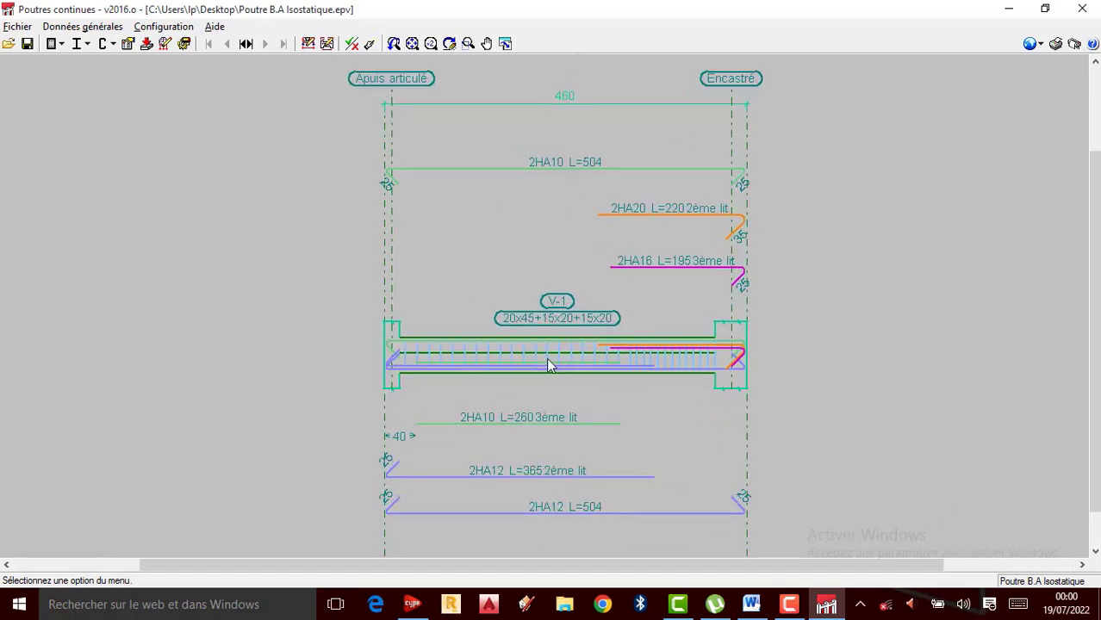
pyautogui.scroll(-1, 546, 362)
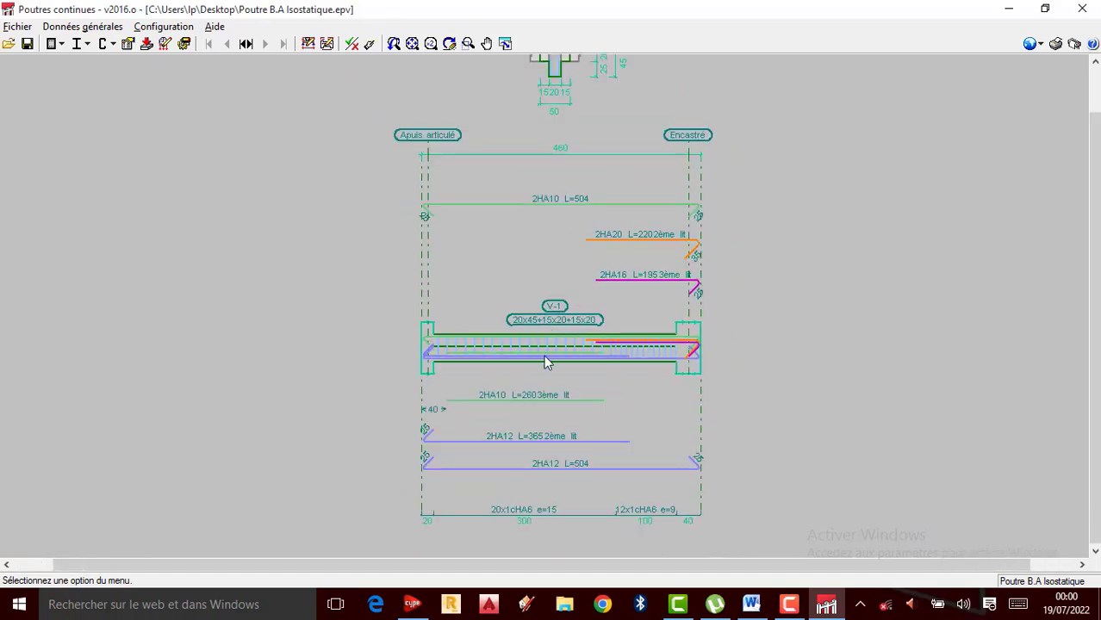
pyautogui.scroll(1, 560, 364)
pyautogui.scroll(-1, 556, 345)
pyautogui.scroll(2, 528, 339)
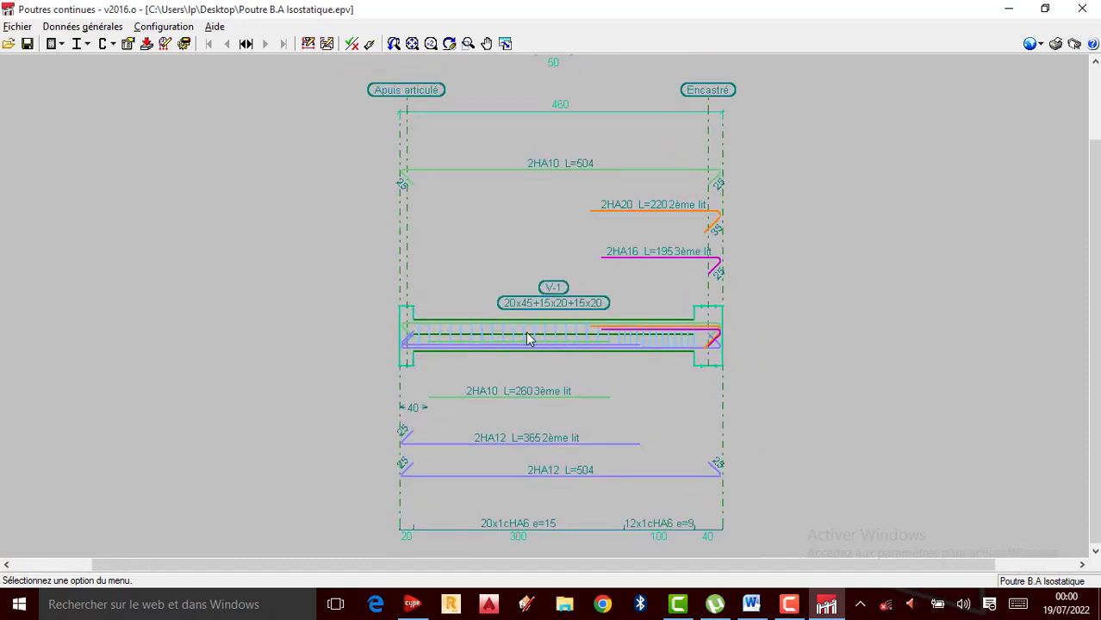
pyautogui.scroll(1, 533, 326)
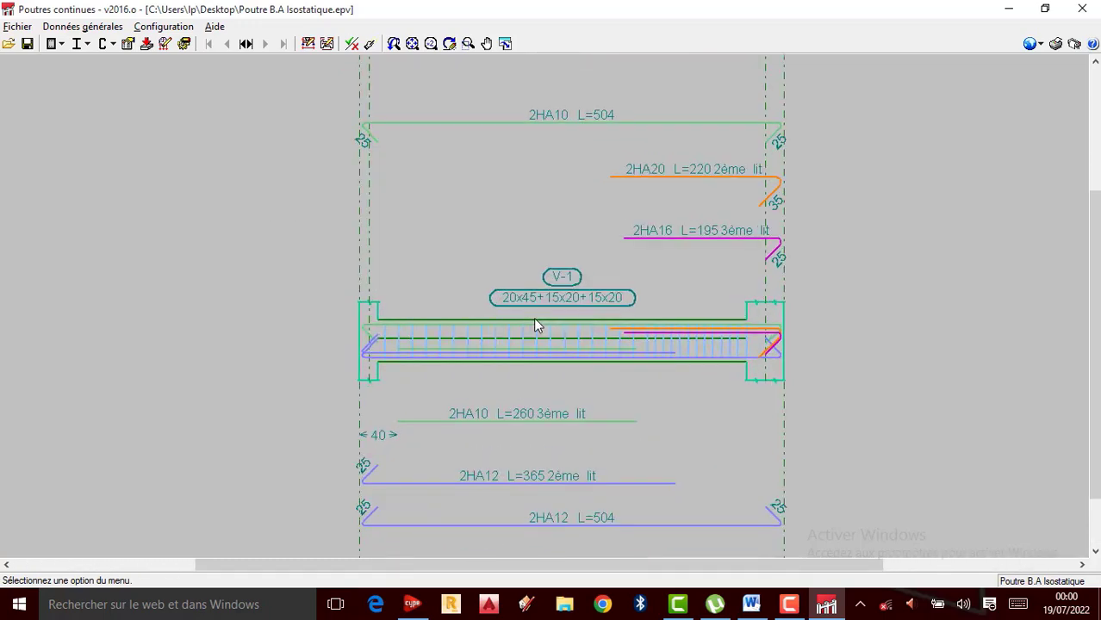
pyautogui.scroll(1, 523, 354)
pyautogui.scroll(1, 529, 353)
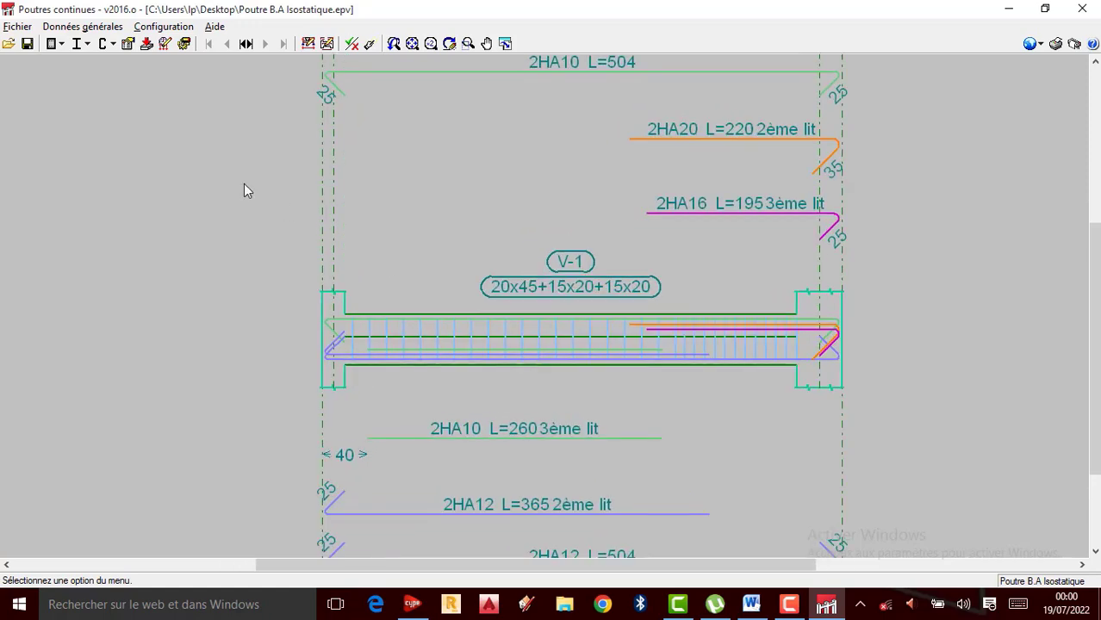
pyautogui.scroll(-1, 41, 89)
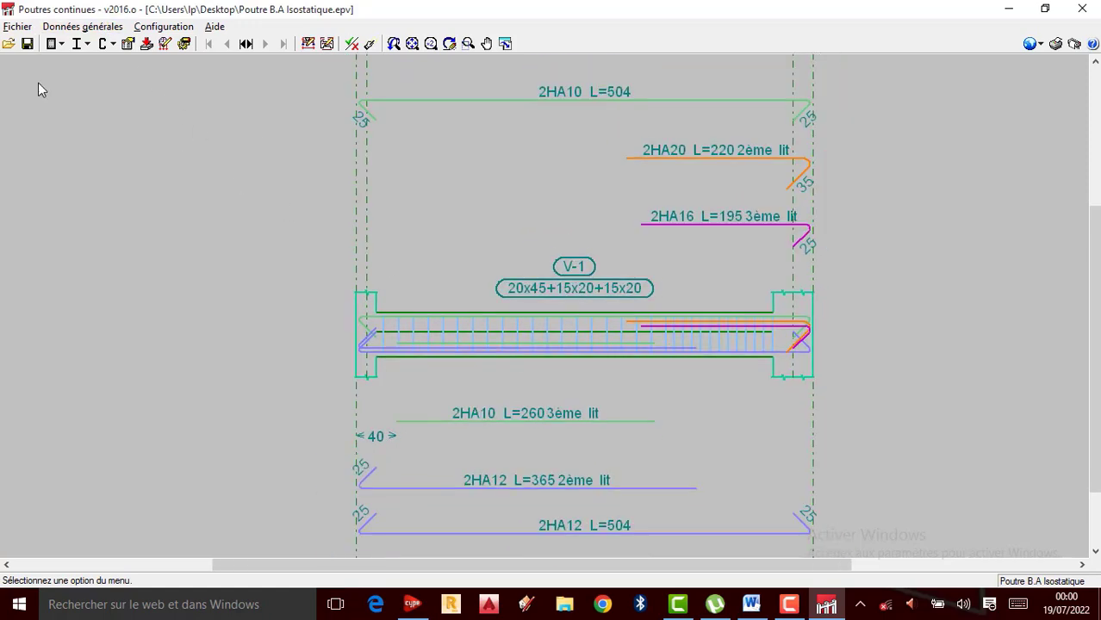
# In the concrete beam materials for floors, set the upper assembly and upper strengthening reinforcement steel to Fe E500
pyautogui.click(84, 27)
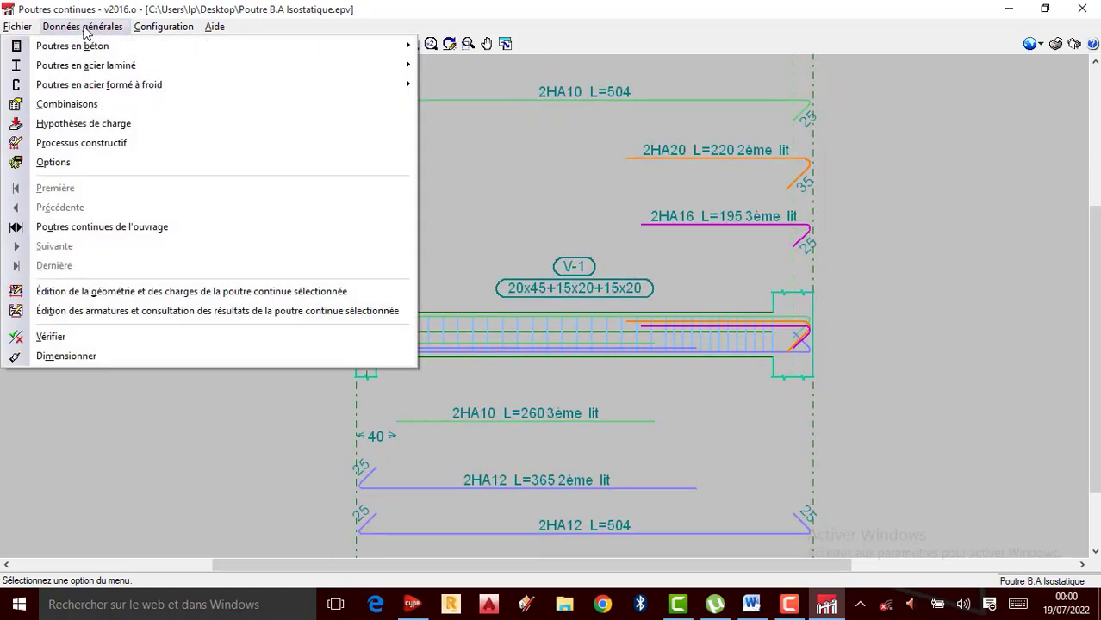
pyautogui.moveTo(72, 54)
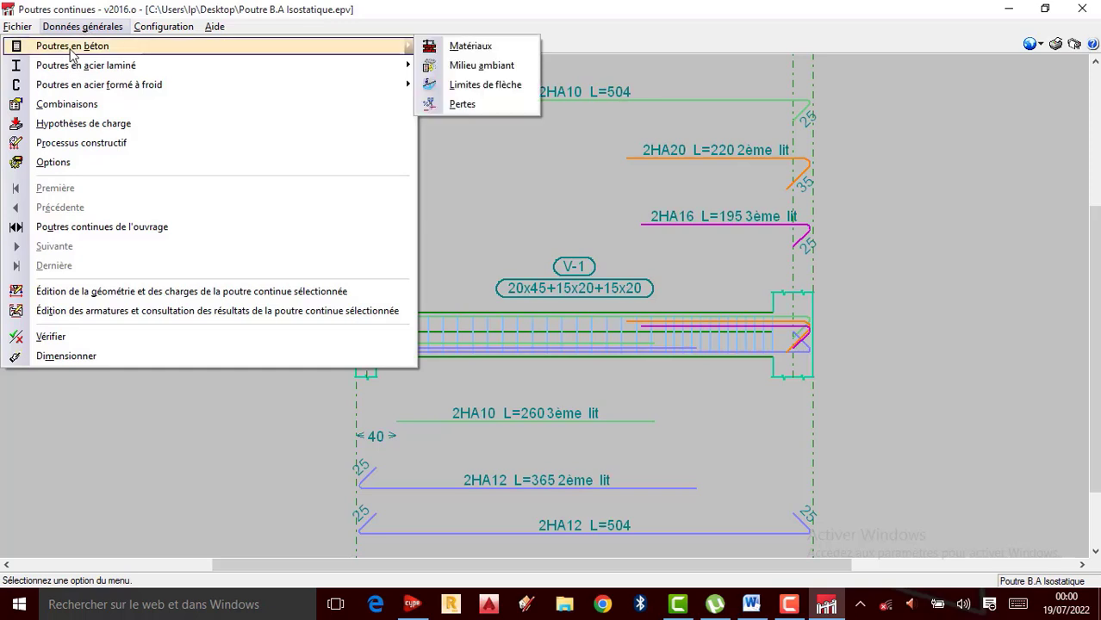
pyautogui.click(455, 47)
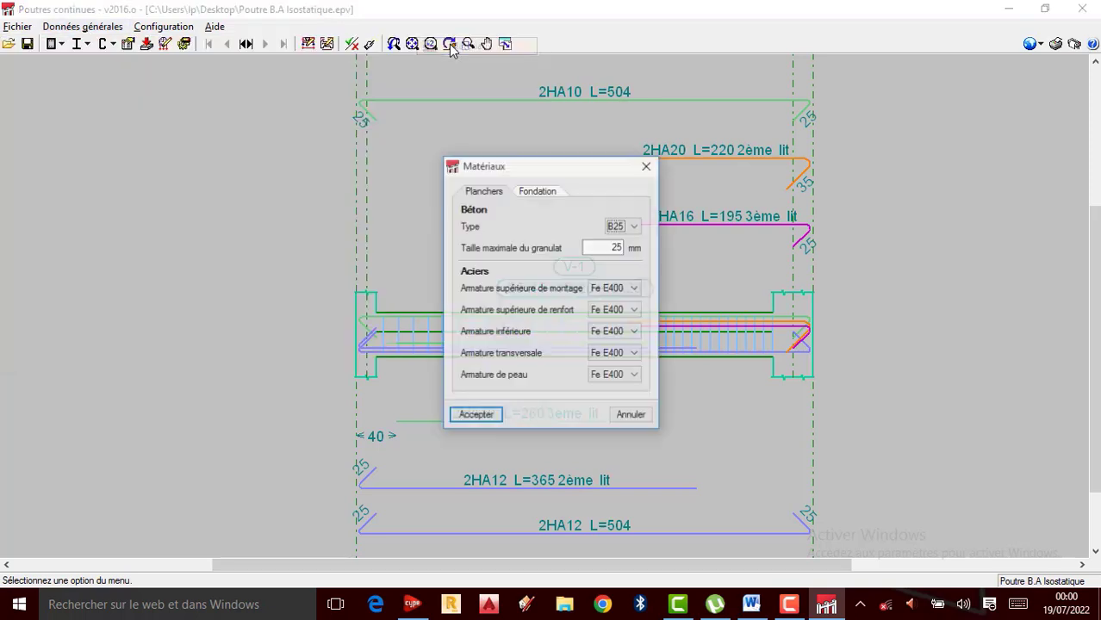
pyautogui.click(634, 291)
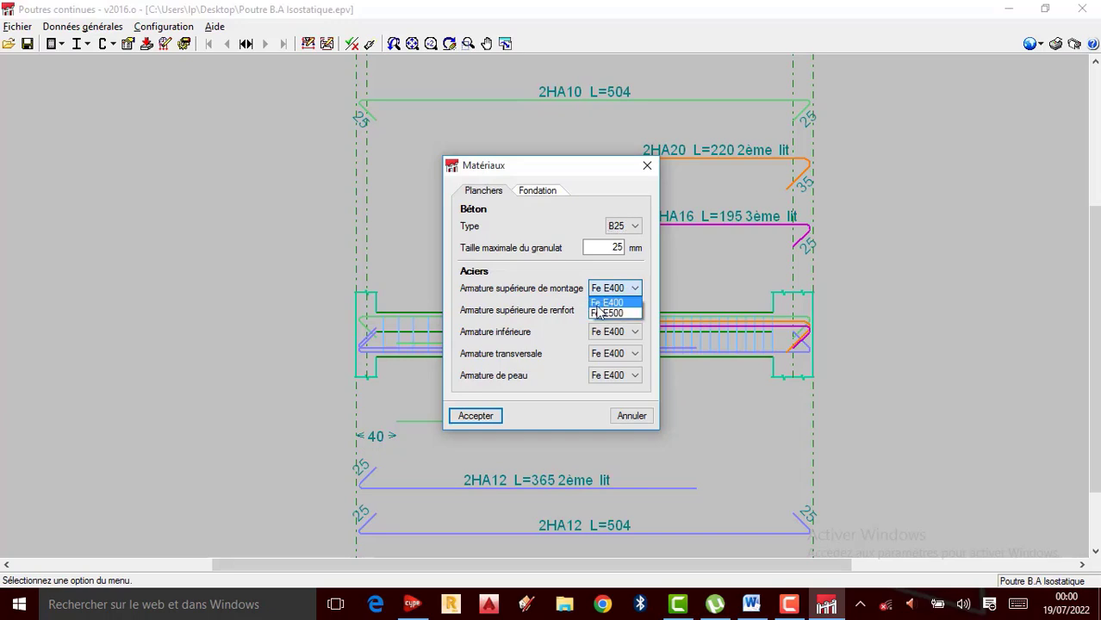
pyautogui.click(617, 315)
pyautogui.click(634, 310)
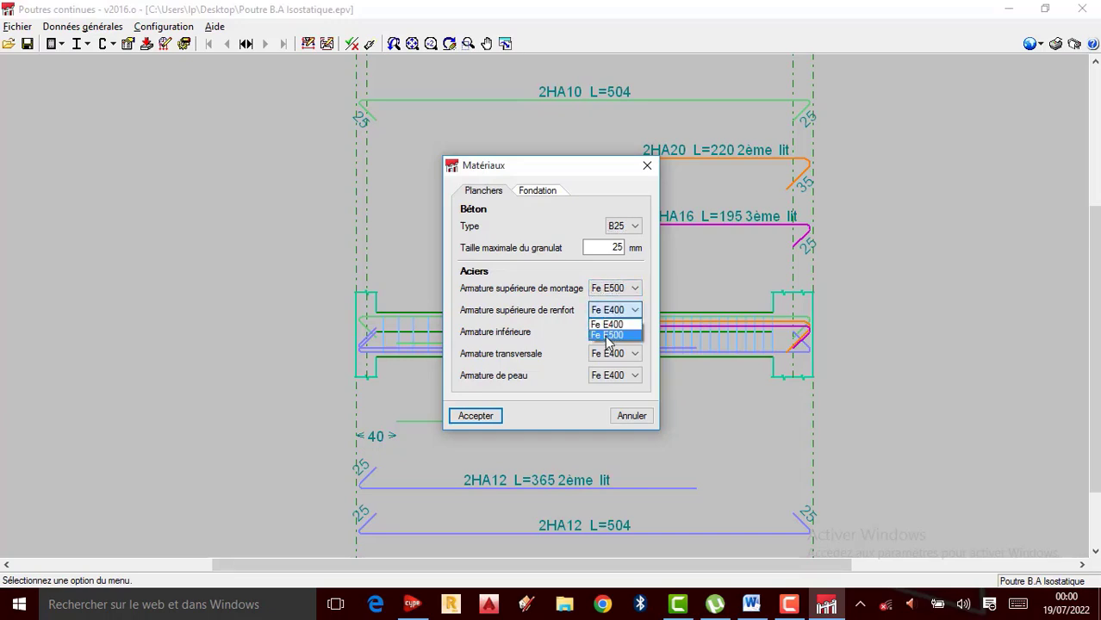
pyautogui.click(638, 337)
# Set the lower, transverse and skin reinforcement steel to Fe E500 and accept the materials
pyautogui.click(635, 331)
pyautogui.click(614, 367)
pyautogui.click(635, 353)
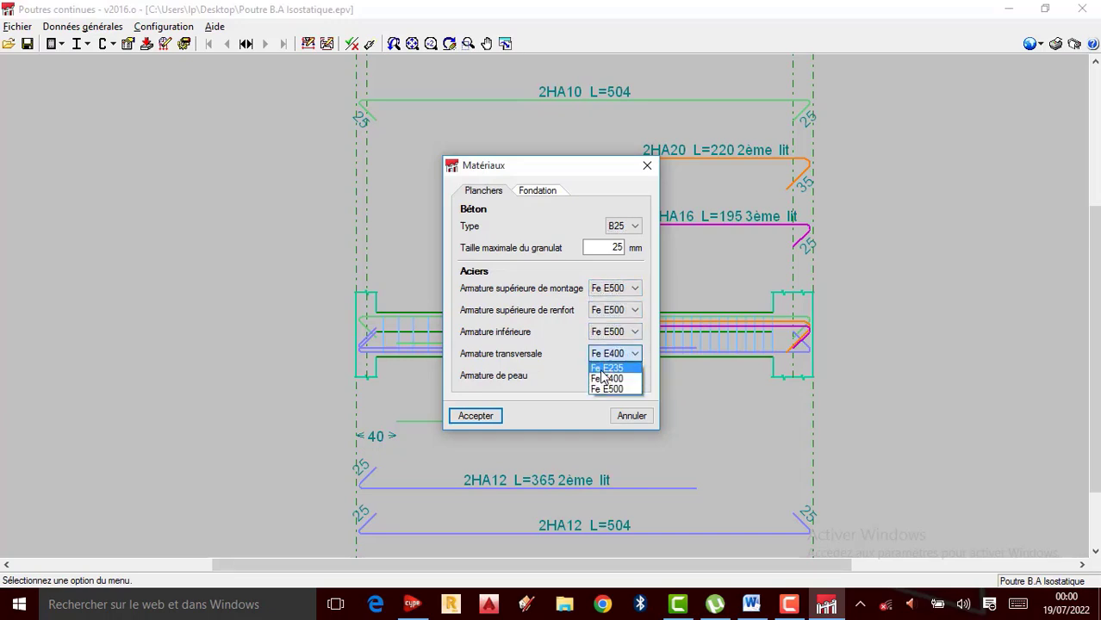
pyautogui.click(614, 389)
pyautogui.click(635, 376)
pyautogui.click(607, 410)
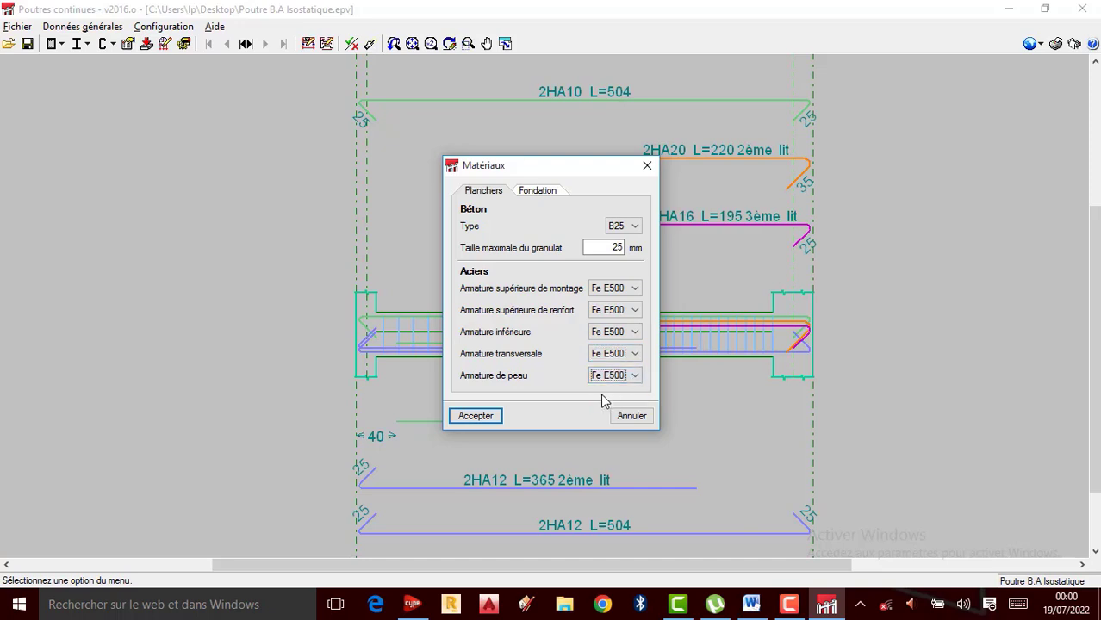
pyautogui.click(485, 418)
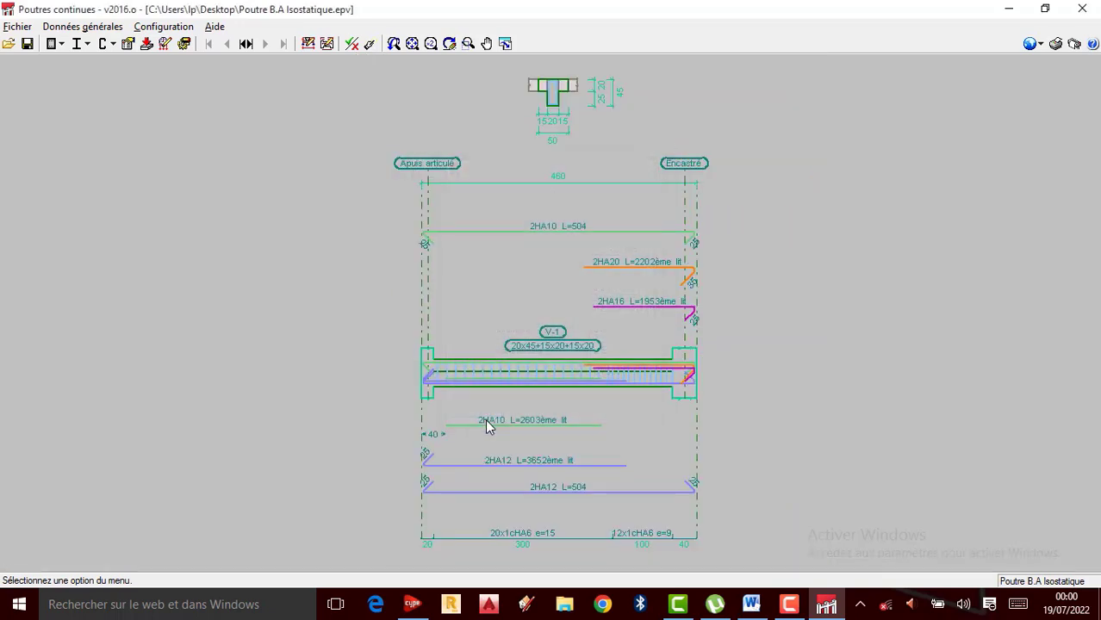
# Dimension the beam again, saving the project first, and open the complete list of the checks performed
pyautogui.click(369, 44)
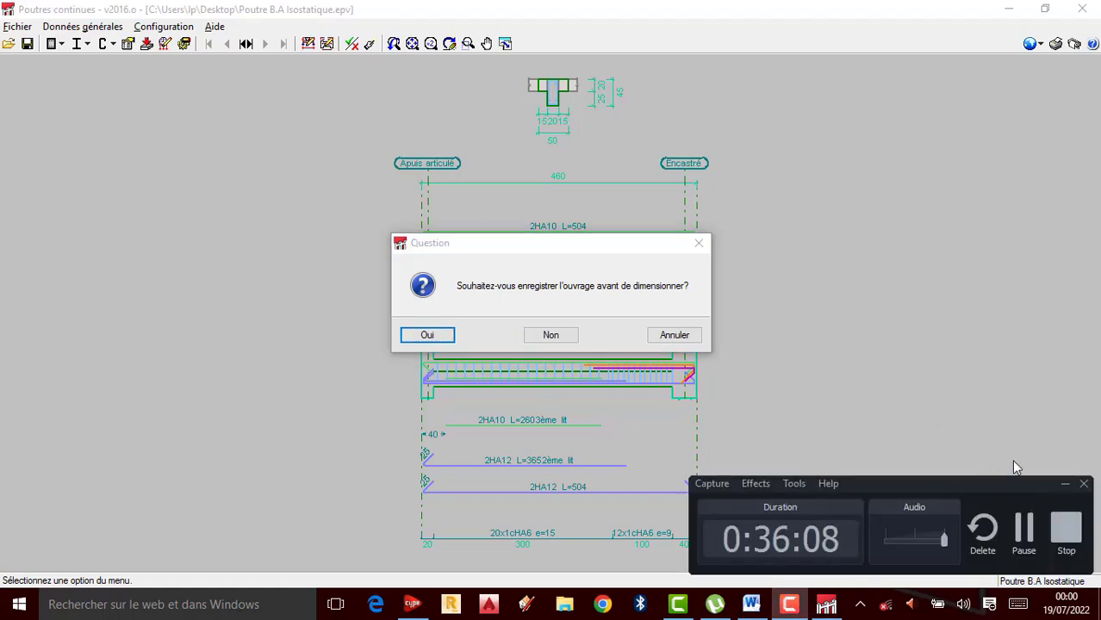
pyautogui.click(1064, 484)
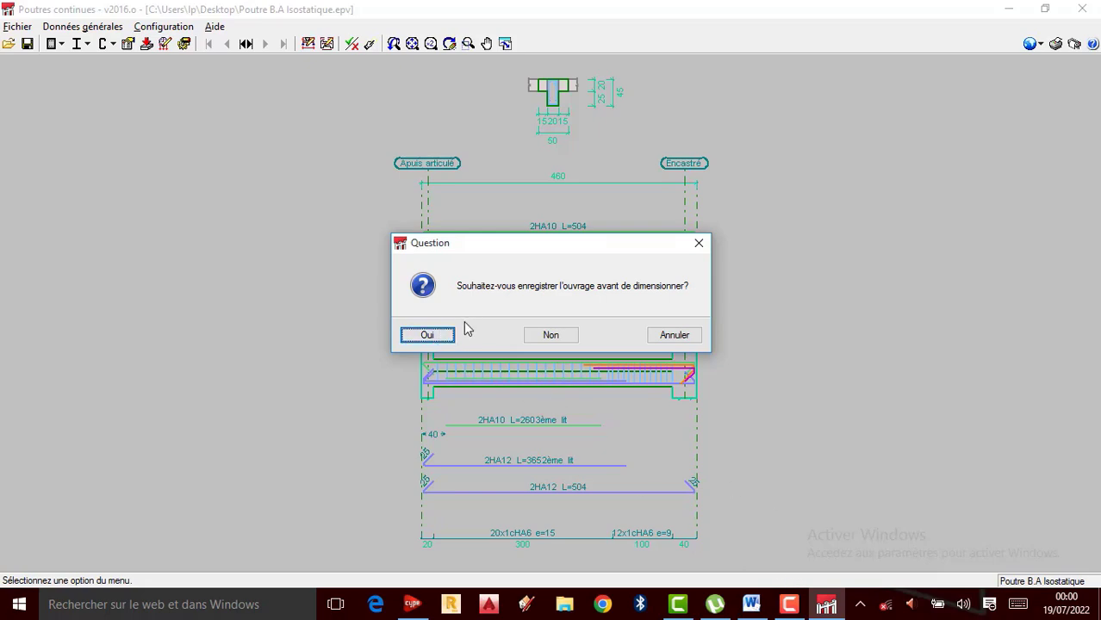
pyautogui.click(886, 605)
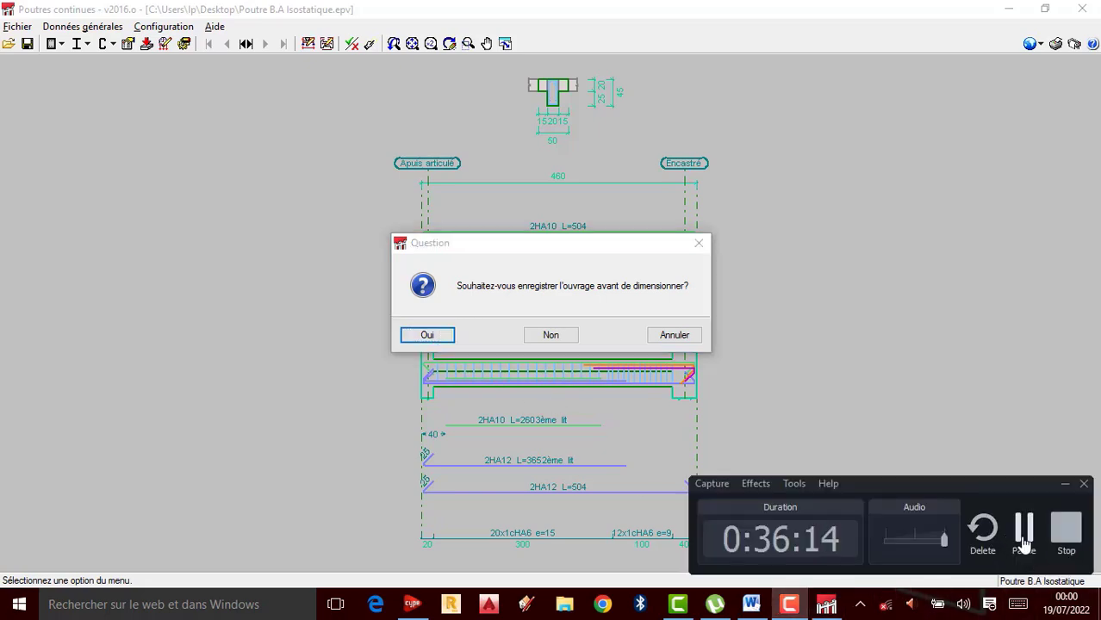
pyautogui.click(408, 341)
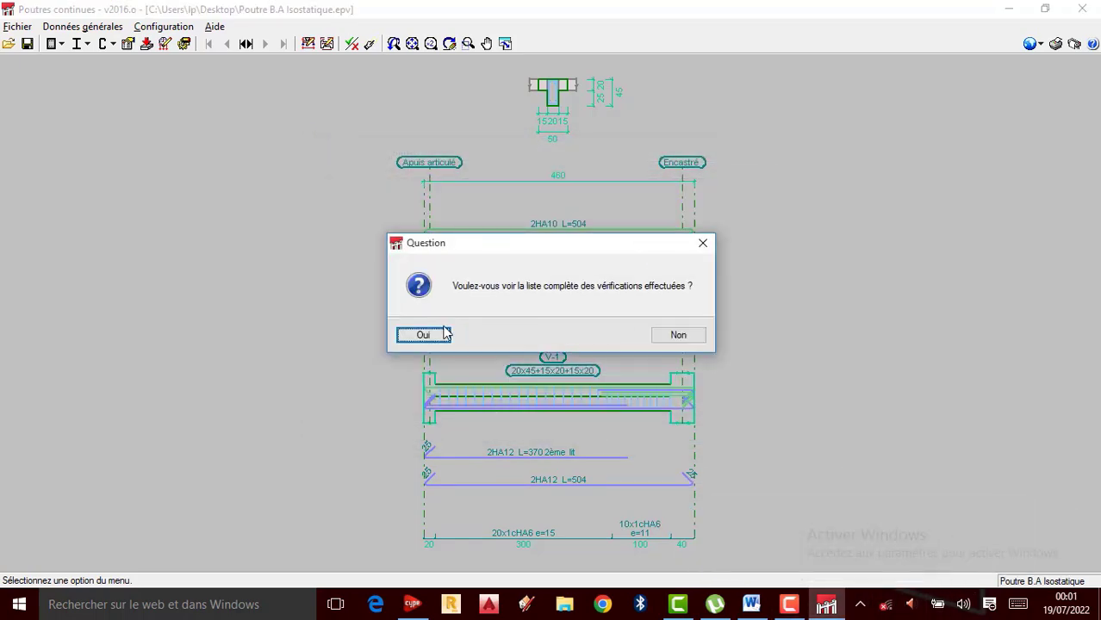
pyautogui.click(423, 335)
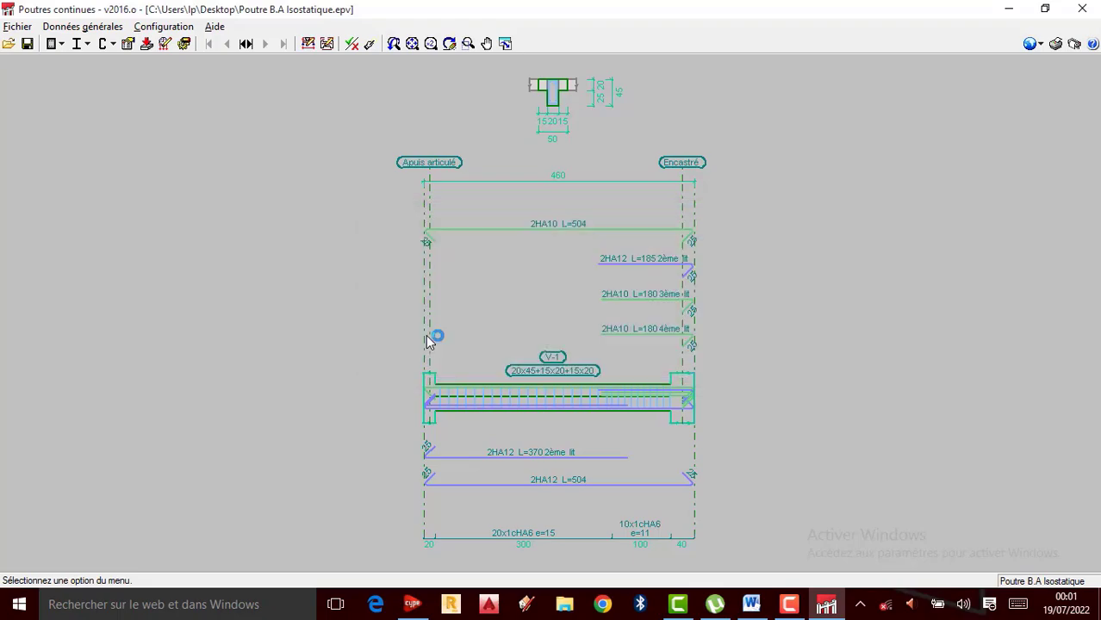
# Examine the beam geometry, materials and reinforcement arrangement checks in the new Dimensionnement report
pyautogui.scroll(-6, 457, 387)
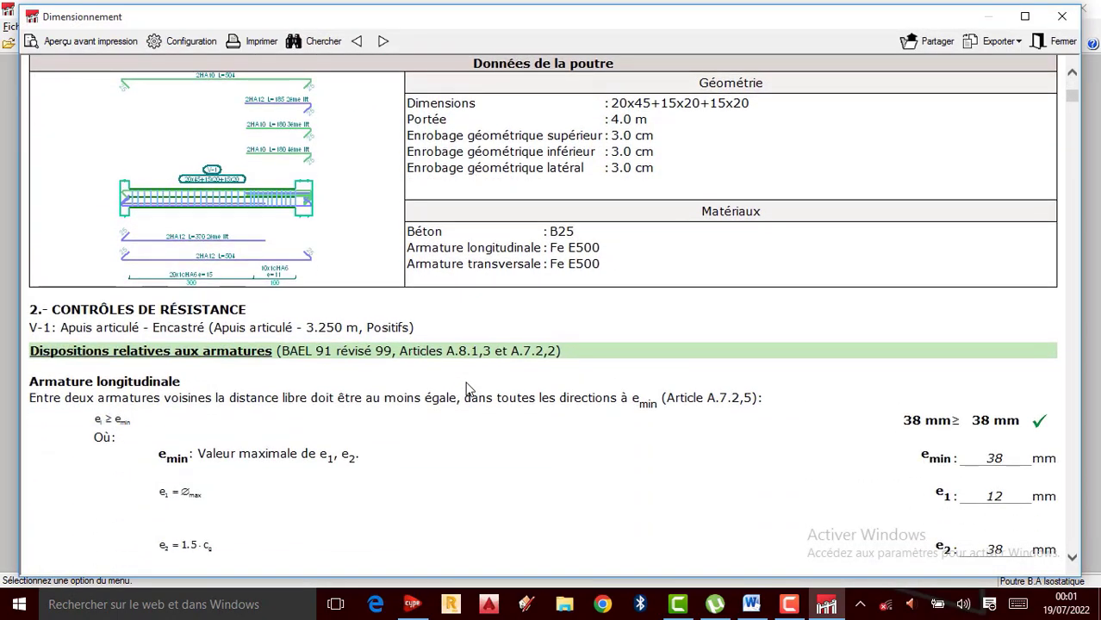
pyautogui.scroll(-6, 465, 390)
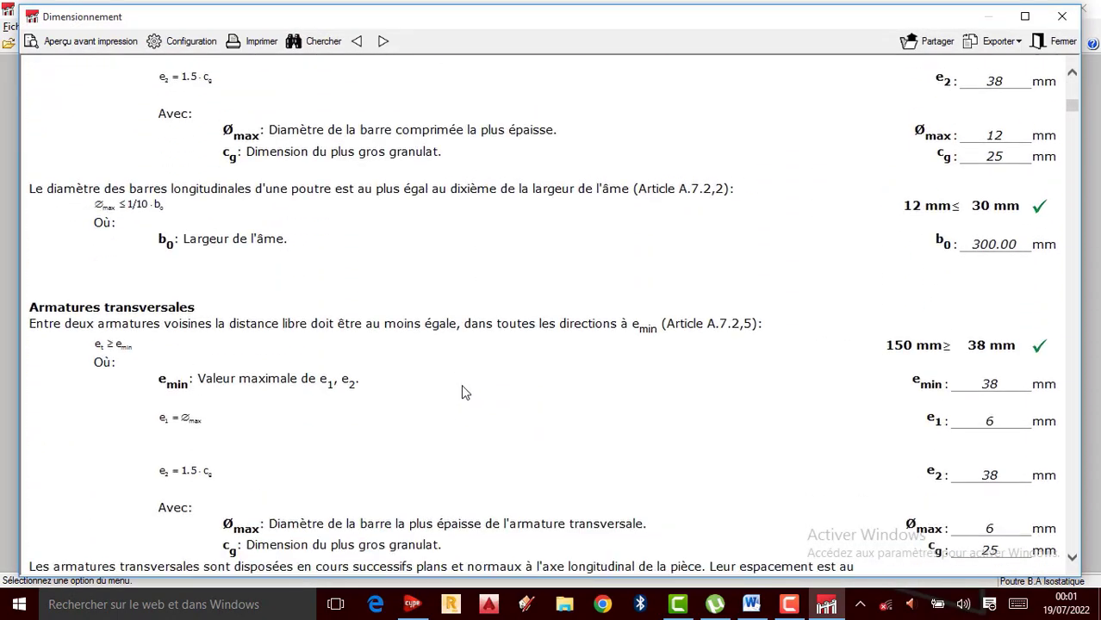
pyautogui.scroll(-5, 461, 384)
pyautogui.scroll(14, 461, 388)
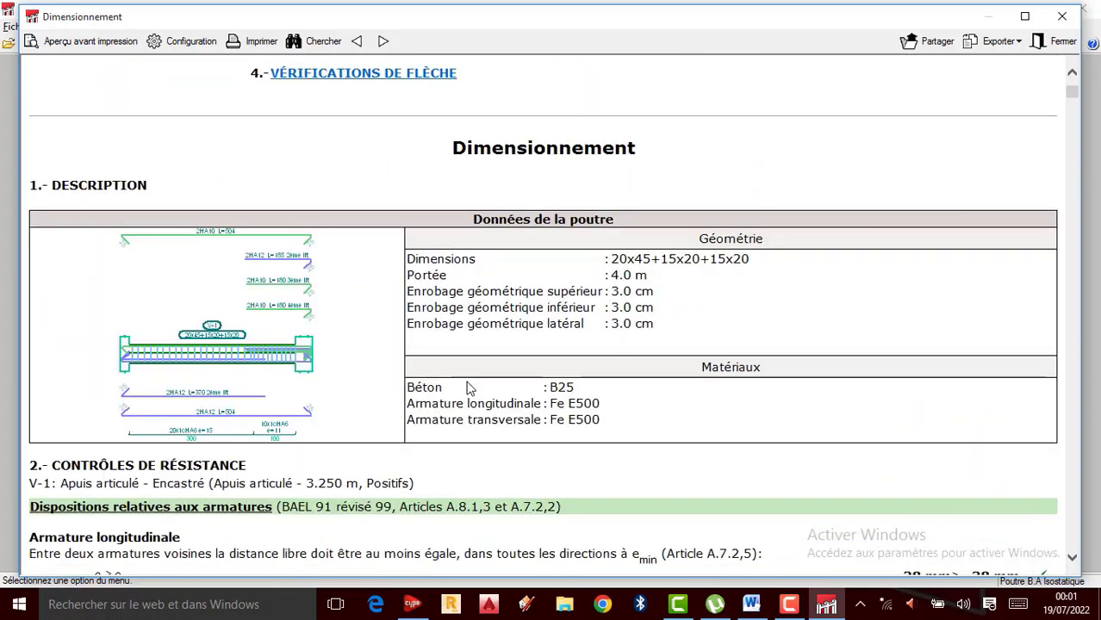
# Examine the index, beam data, materials and longitudinal reinforcement checks in the Dimensionnement report, and close it
pyautogui.scroll(-5, 470, 388)
pyautogui.scroll(5, 536, 338)
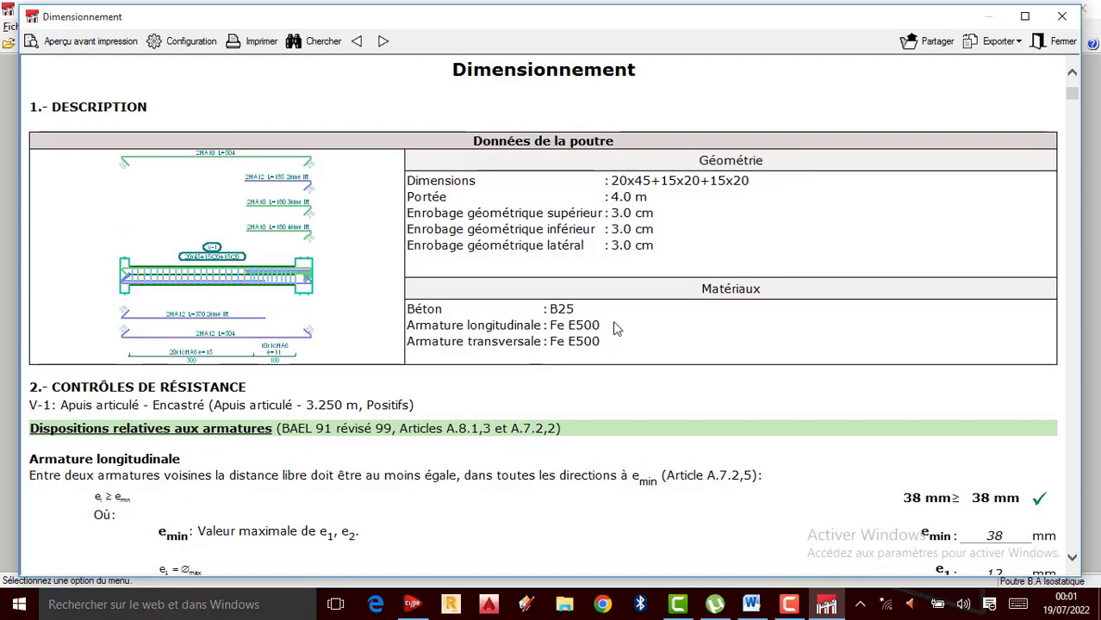
pyautogui.scroll(3, 638, 326)
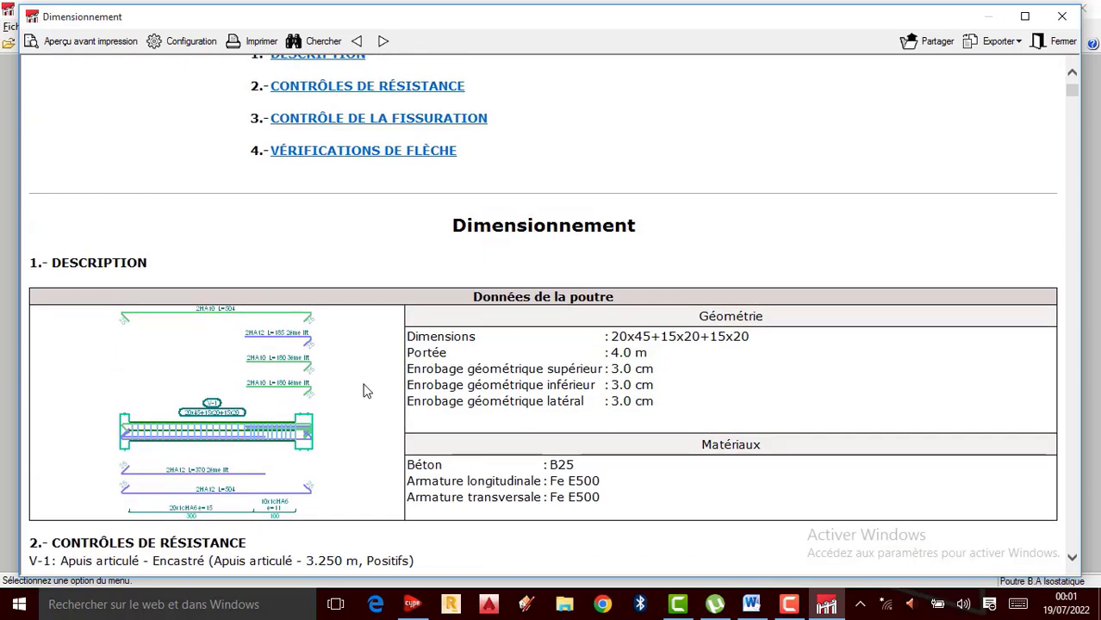
pyautogui.scroll(-4, 365, 395)
pyautogui.scroll(-1, 365, 402)
pyautogui.scroll(7, 357, 344)
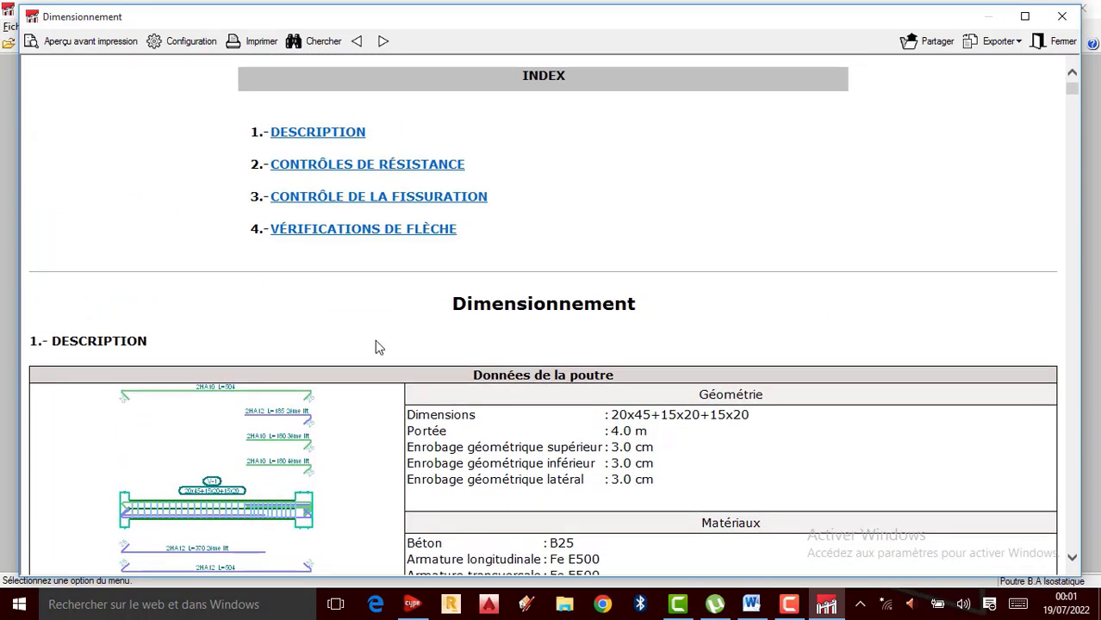
pyautogui.scroll(-10, 411, 362)
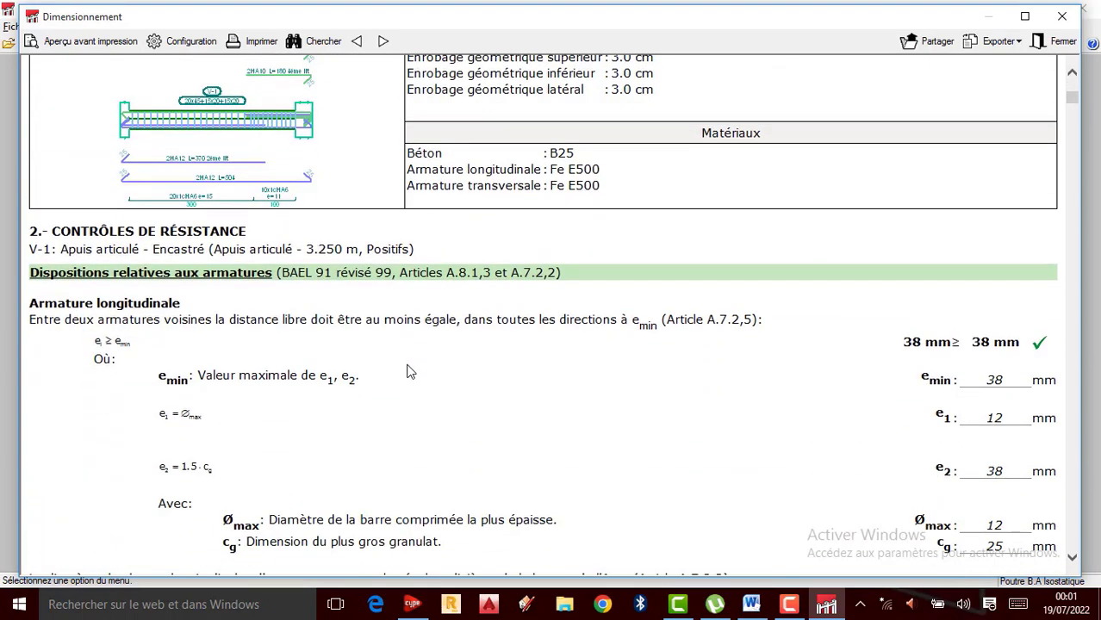
pyautogui.scroll(1, 833, 193)
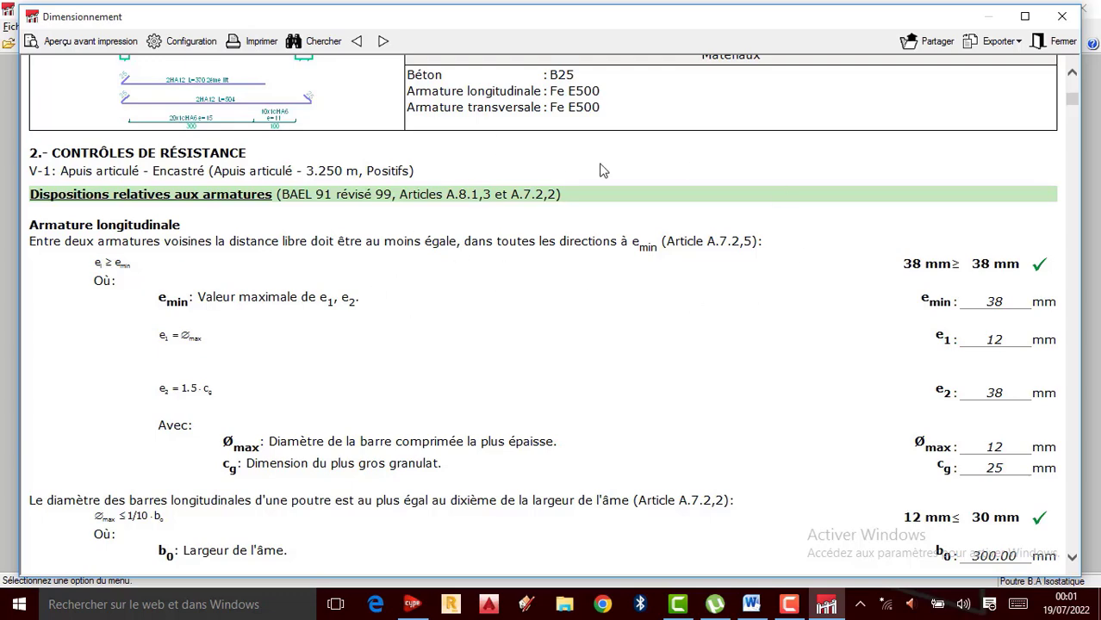
pyautogui.scroll(-1, 397, 316)
pyautogui.scroll(4, 405, 316)
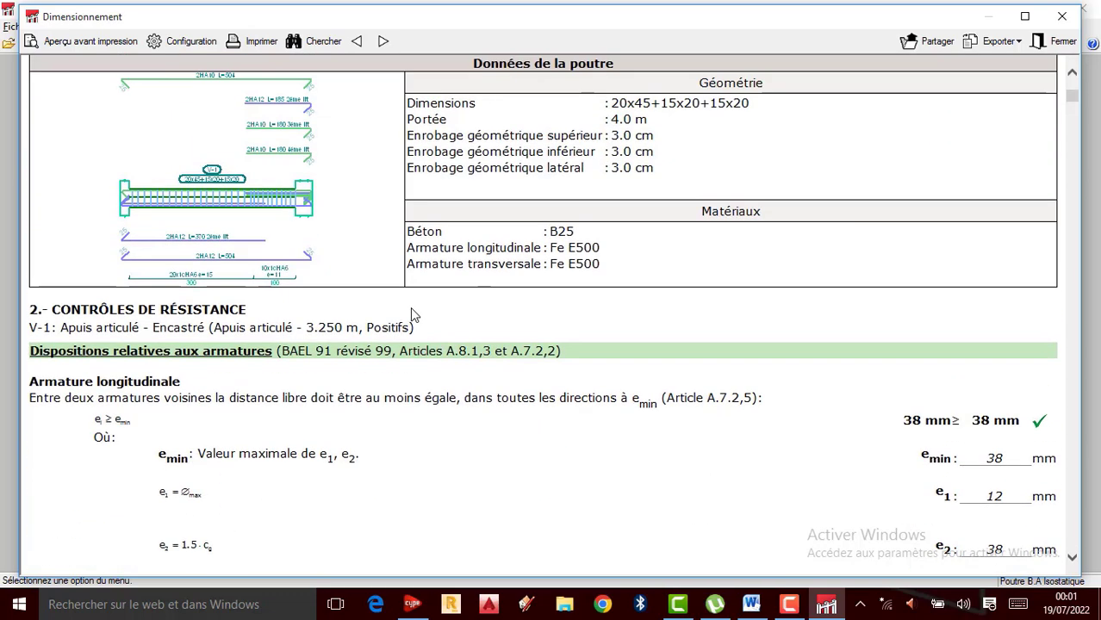
pyautogui.scroll(3, 414, 315)
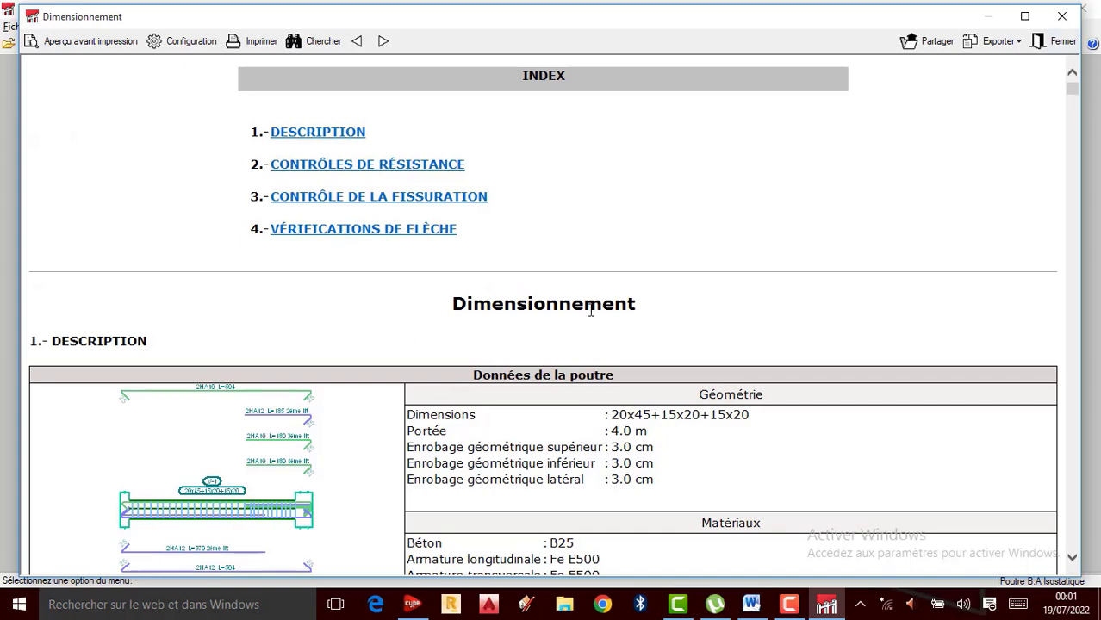
pyautogui.scroll(-3, 590, 312)
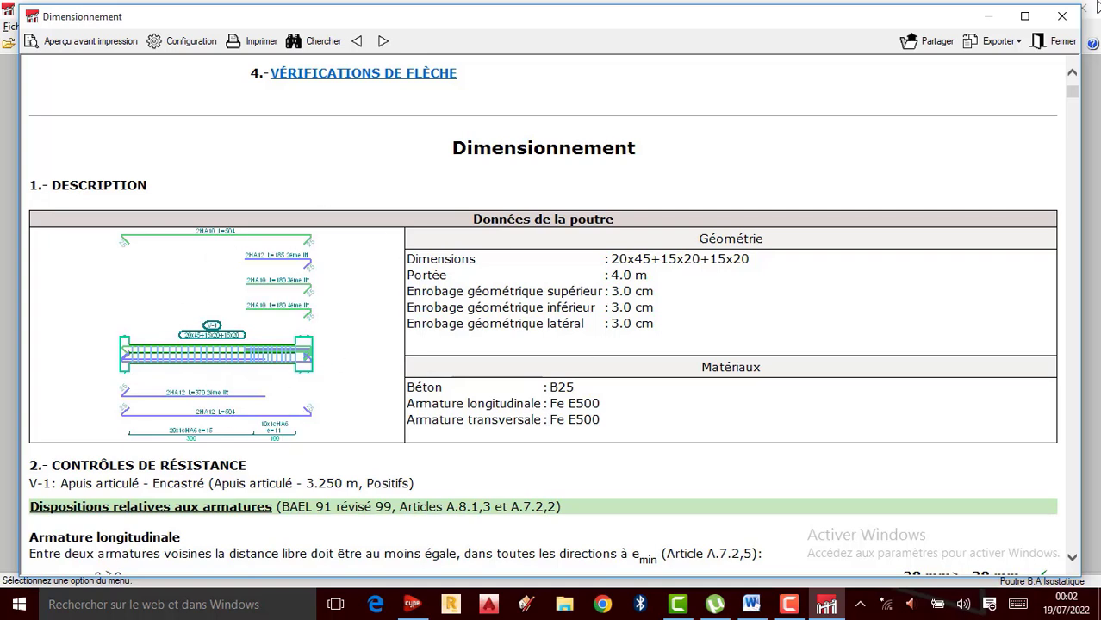
pyautogui.click(1062, 16)
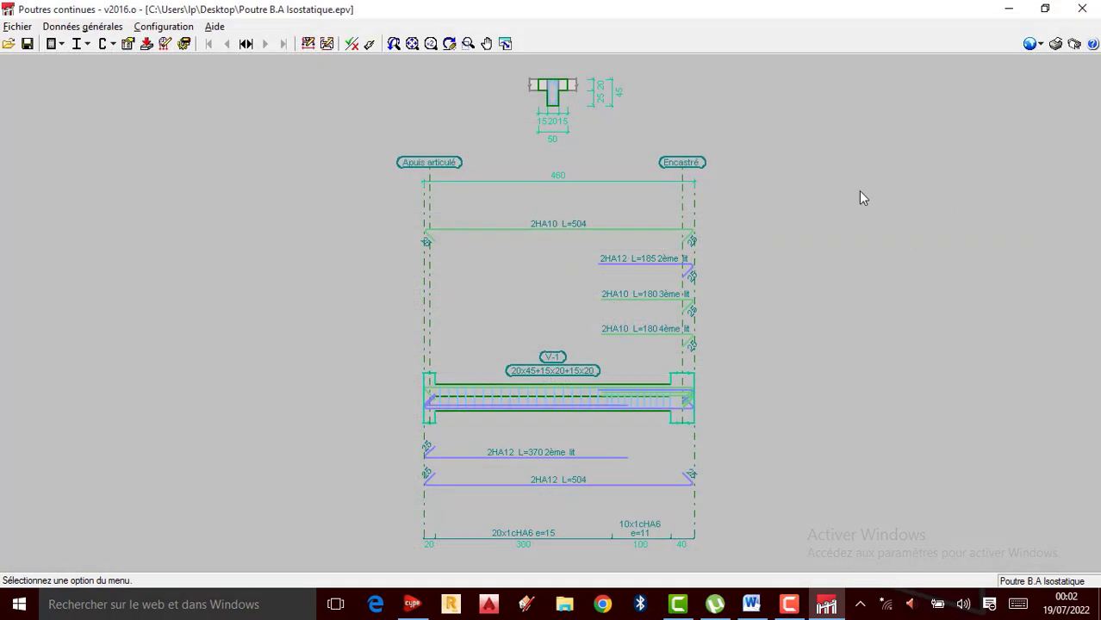
# Start the beam's drawings, verifying the entered elements and accepting the incidences, and choose PDFCreator as the output device
pyautogui.scroll(3, 578, 328)
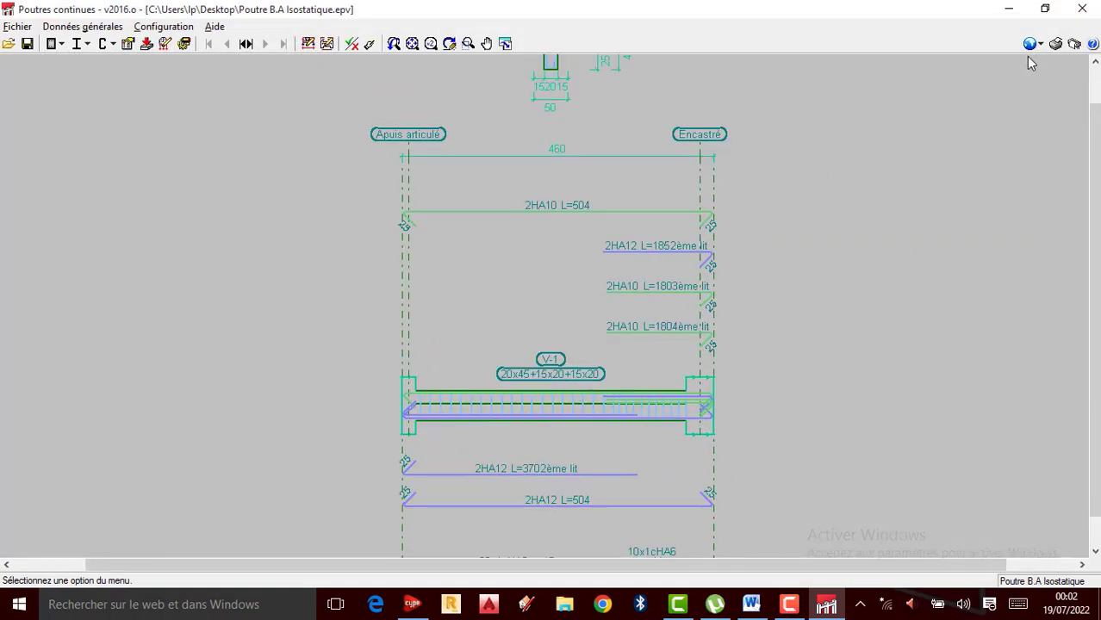
pyautogui.click(1074, 45)
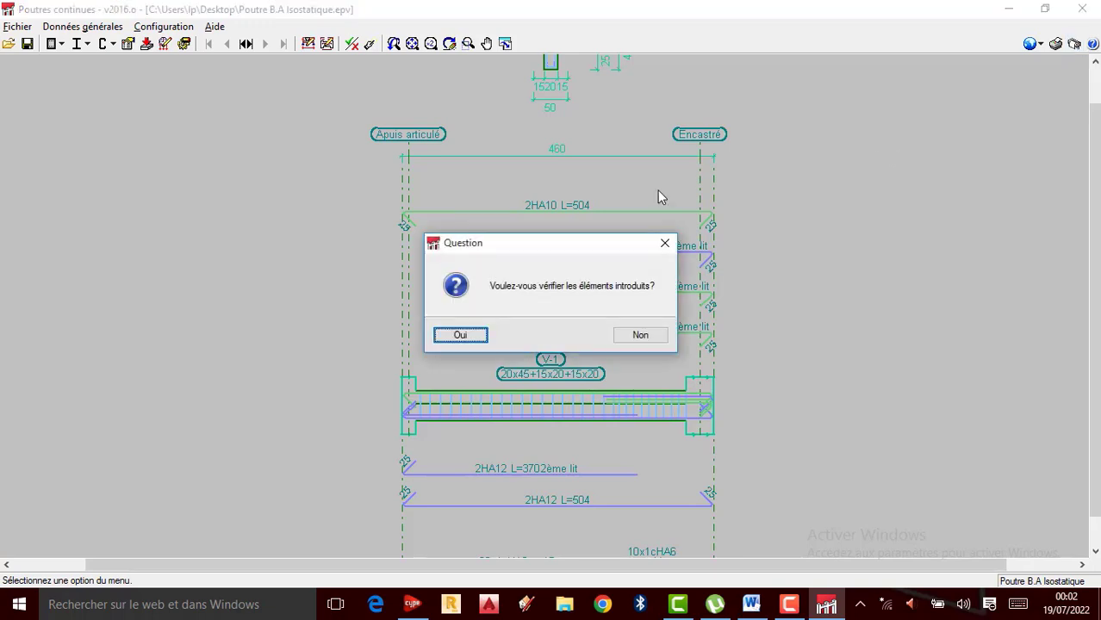
pyautogui.click(476, 340)
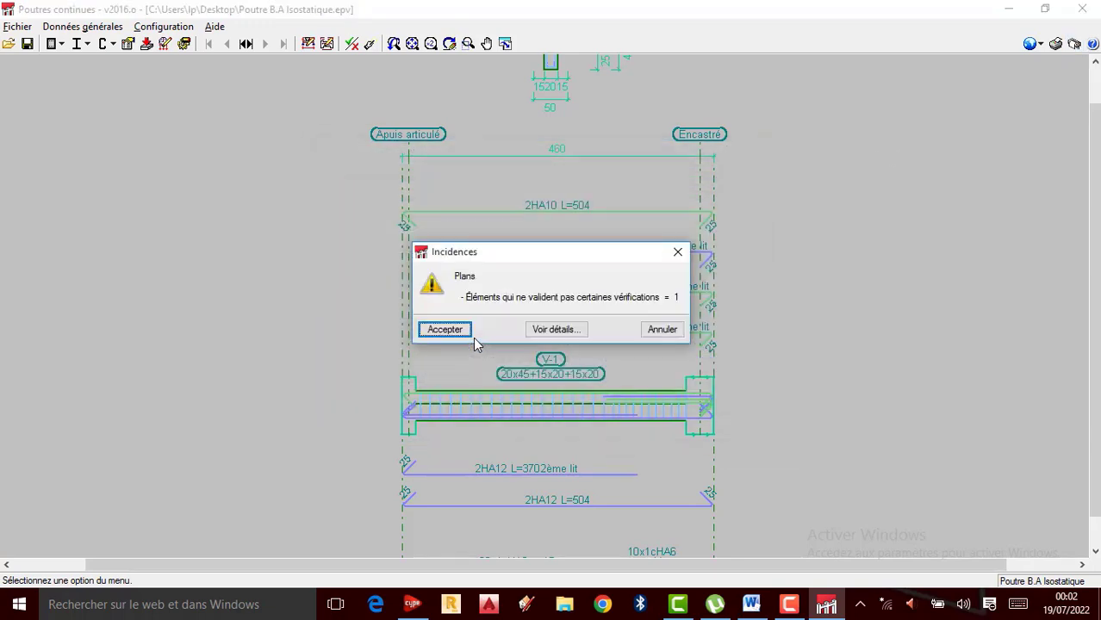
pyautogui.click(445, 330)
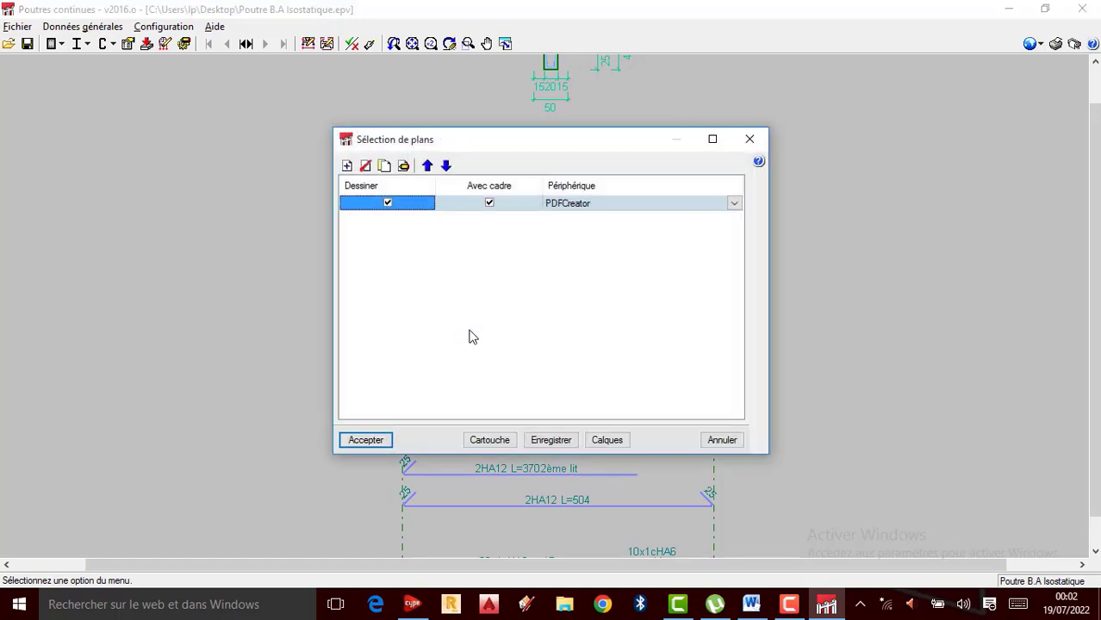
pyautogui.click(732, 205)
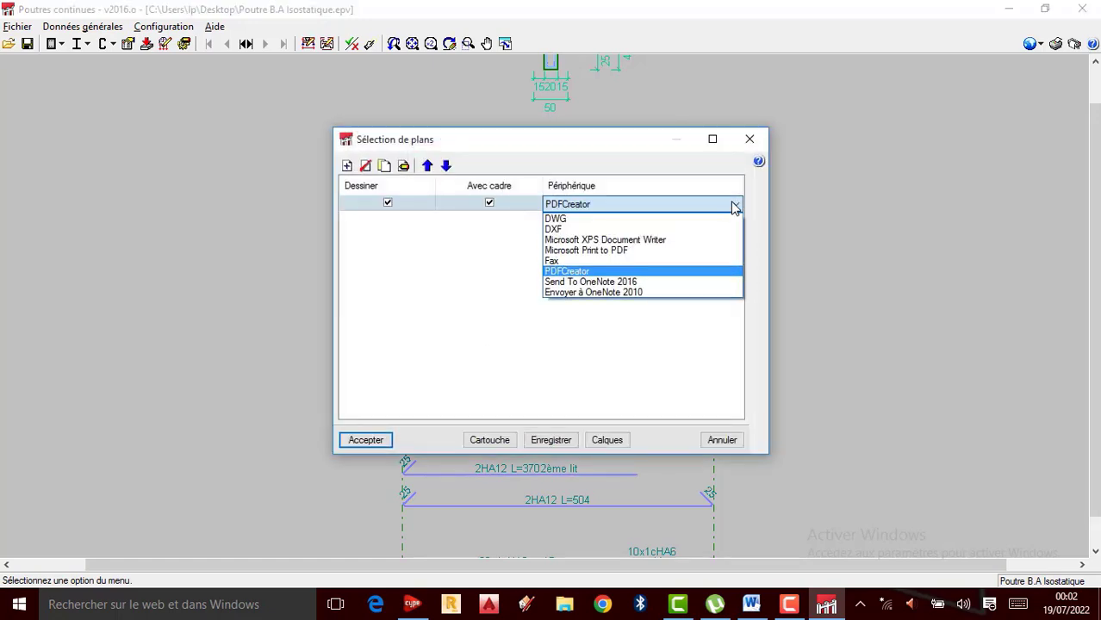
pyautogui.click(577, 271)
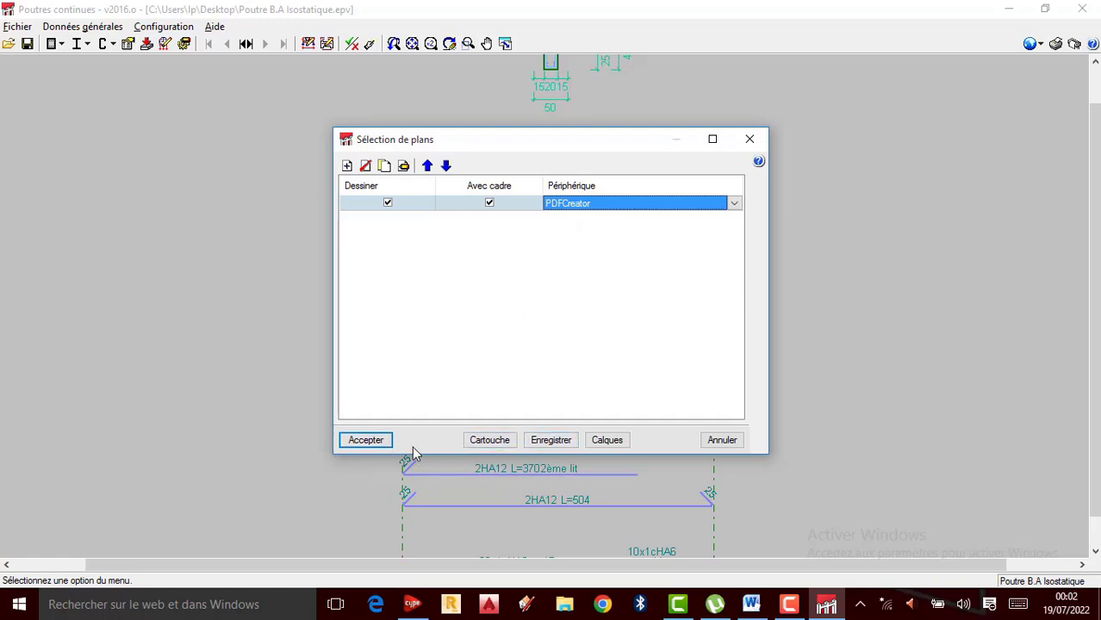
# Assign the CYPE title block to the drawing and accept the drawing selection
pyautogui.click(475, 443)
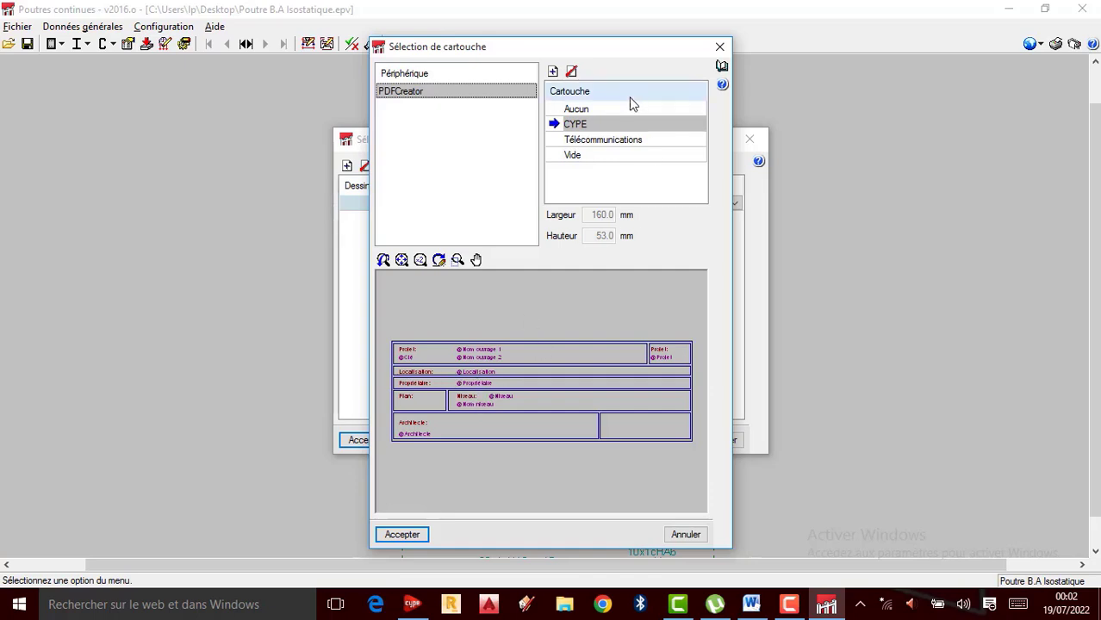
pyautogui.click(588, 142)
pyautogui.click(596, 112)
pyautogui.click(591, 126)
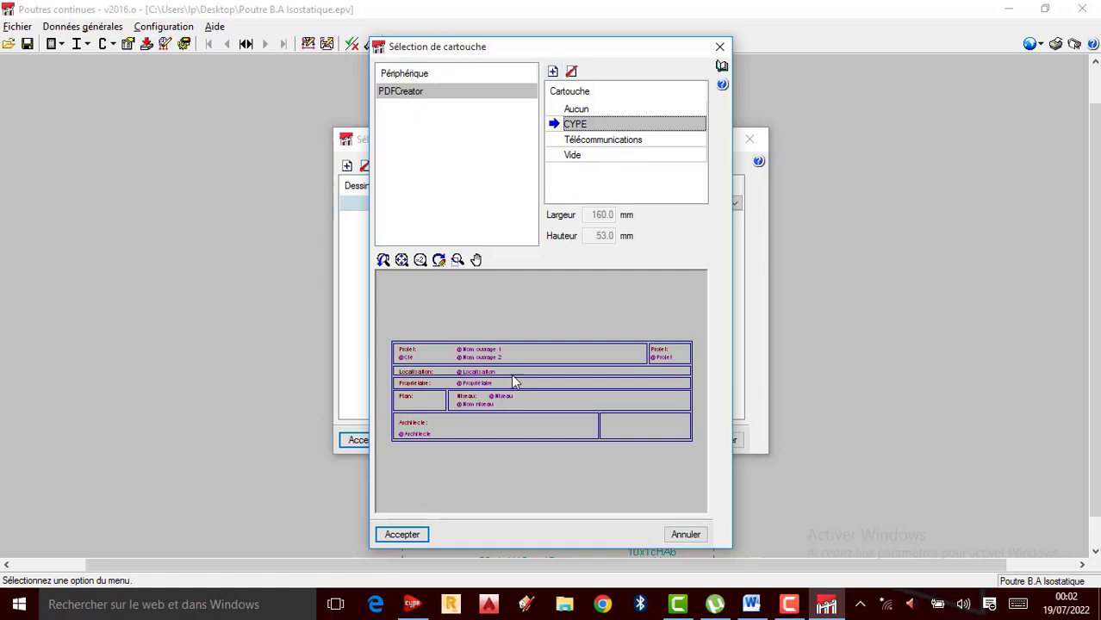
pyautogui.click(405, 535)
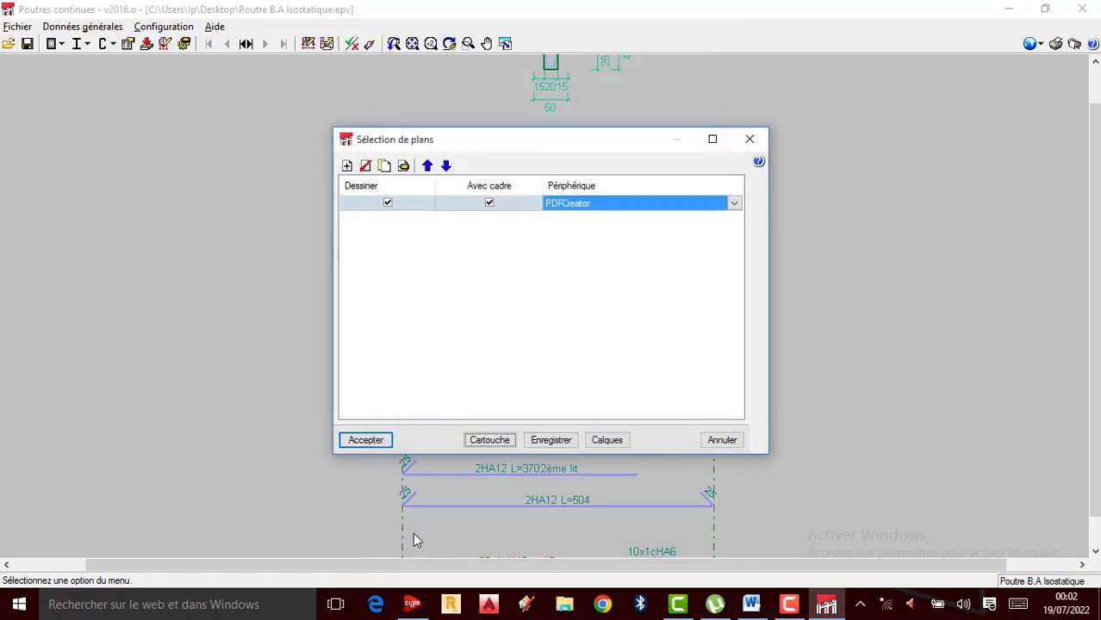
pyautogui.click(367, 441)
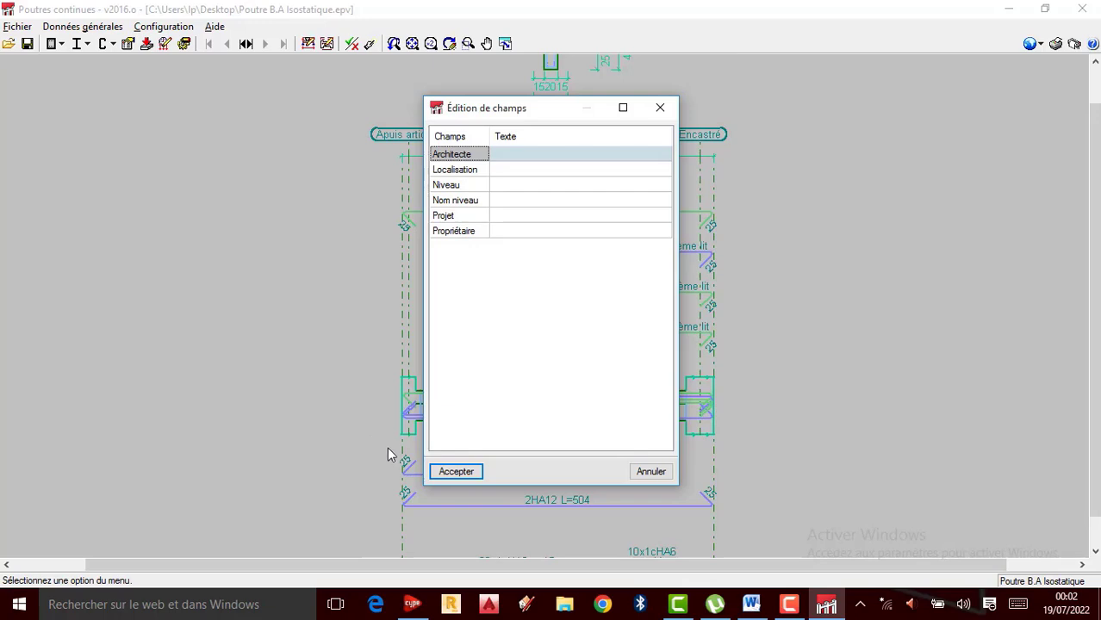
# Fill in the architect's full name and enter Kinshasa as the location in the title block fields
pyautogui.click(514, 171)
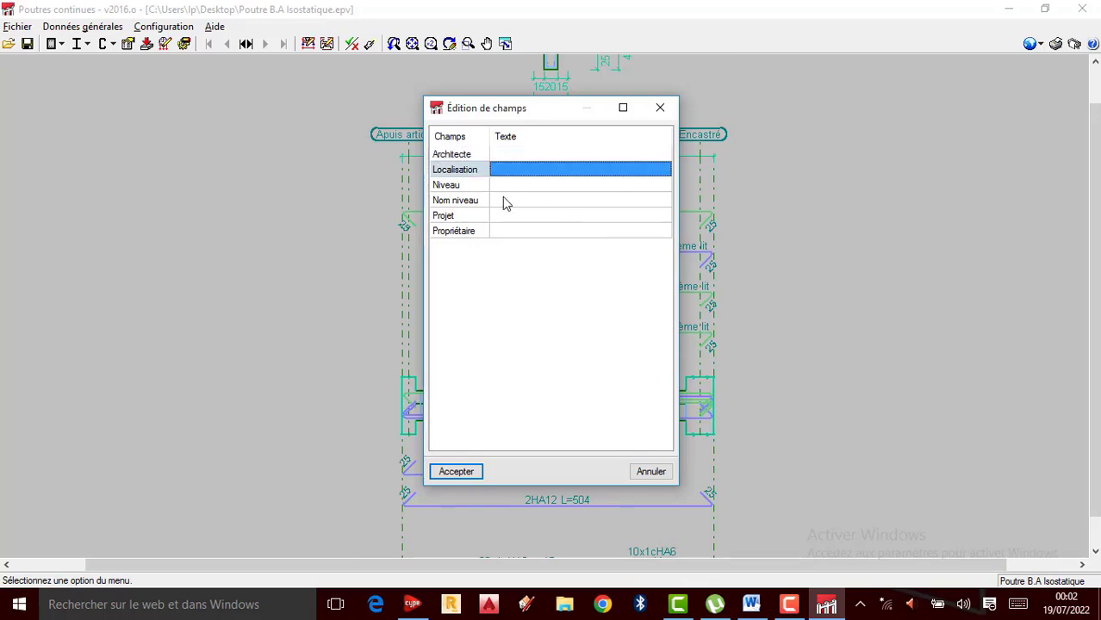
pyautogui.click(526, 155)
pyautogui.click(526, 156)
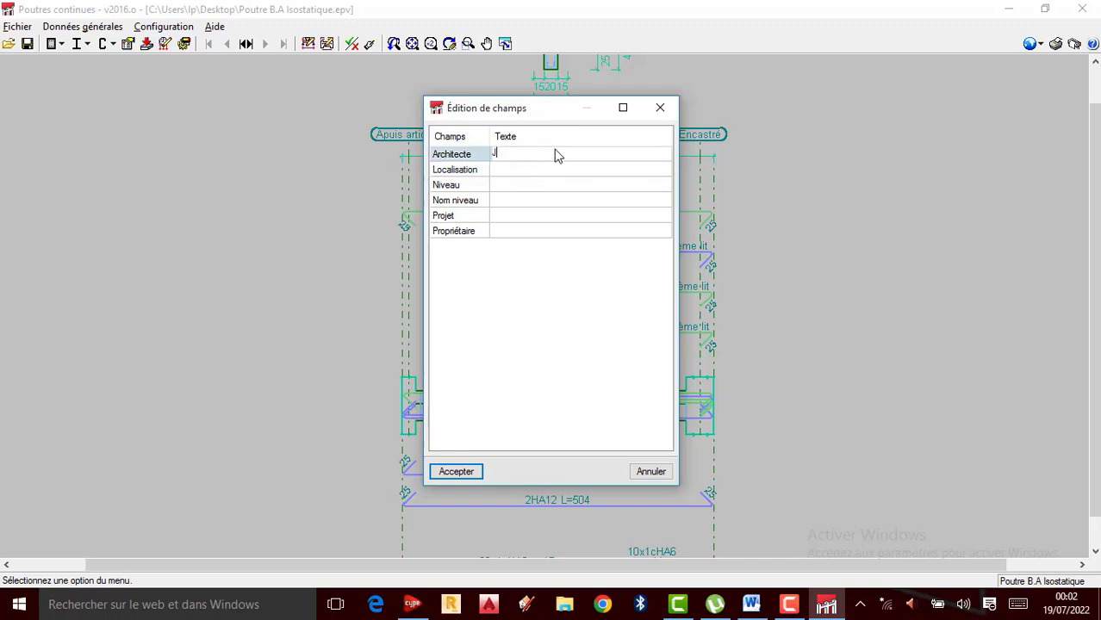
pyautogui.write('Jeanc')
pyautogui.click(465, 154)
pyautogui.write('Jeancy NKUNGA')
pyautogui.click(550, 176)
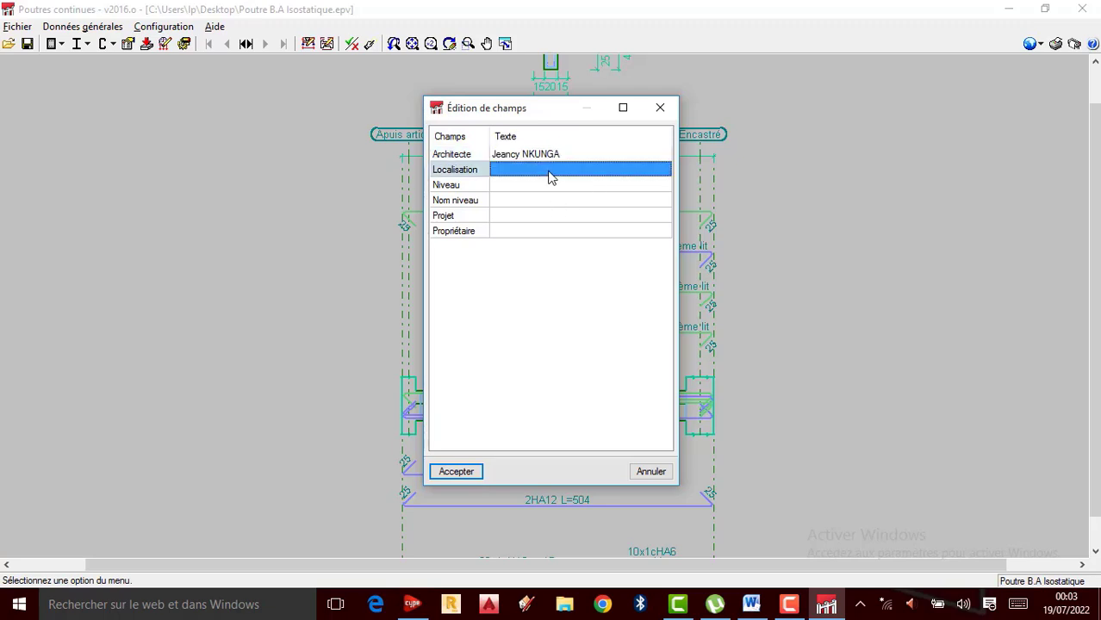
pyautogui.click(551, 176)
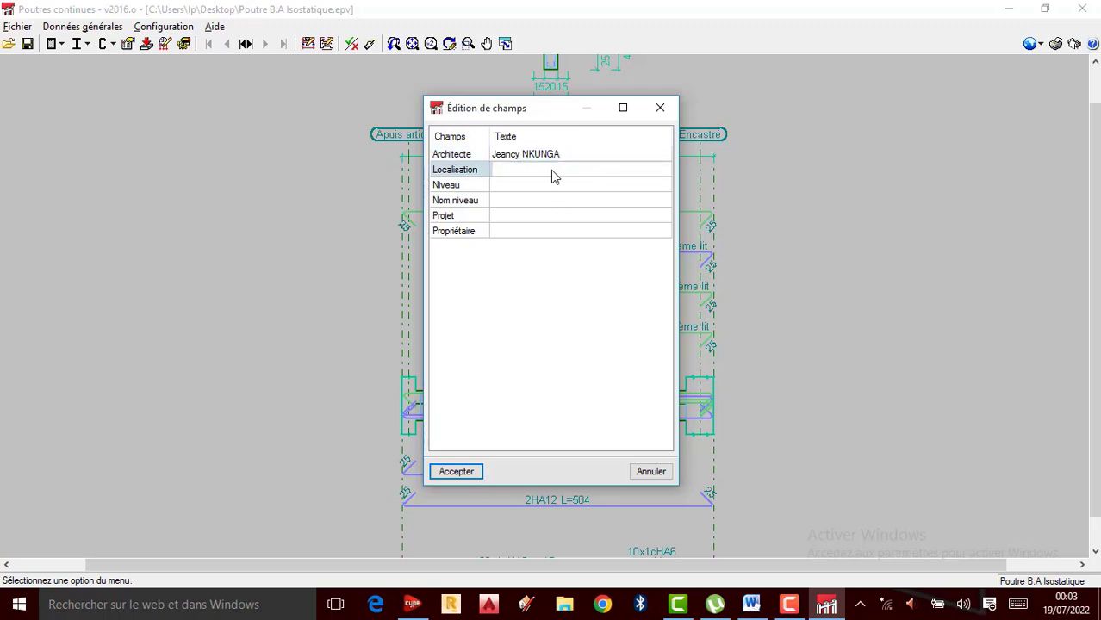
pyautogui.write('Kinshasa')
# Set both the Niveau and Nom niveau title block fields to "Privé"
pyautogui.click(548, 186)
pyautogui.click(553, 186)
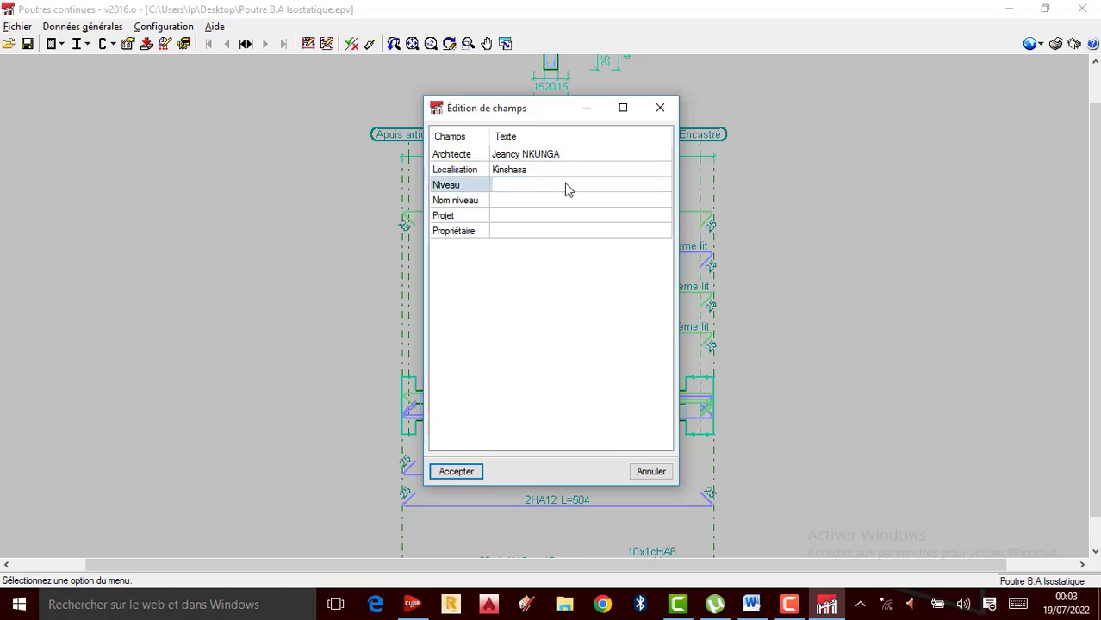
pyautogui.write('Privé')
pyautogui.click(553, 200)
pyautogui.click(554, 205)
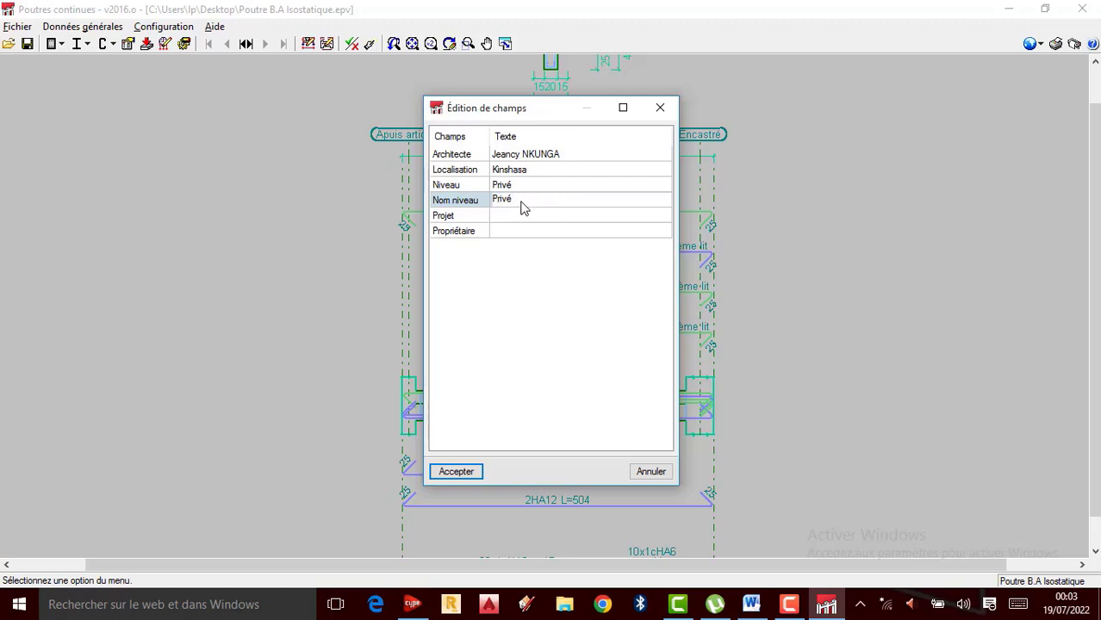
# Enter "Poutre B.A Isostatique" as the project, fill in the owner's name and accept the title block fields
pyautogui.click(515, 217)
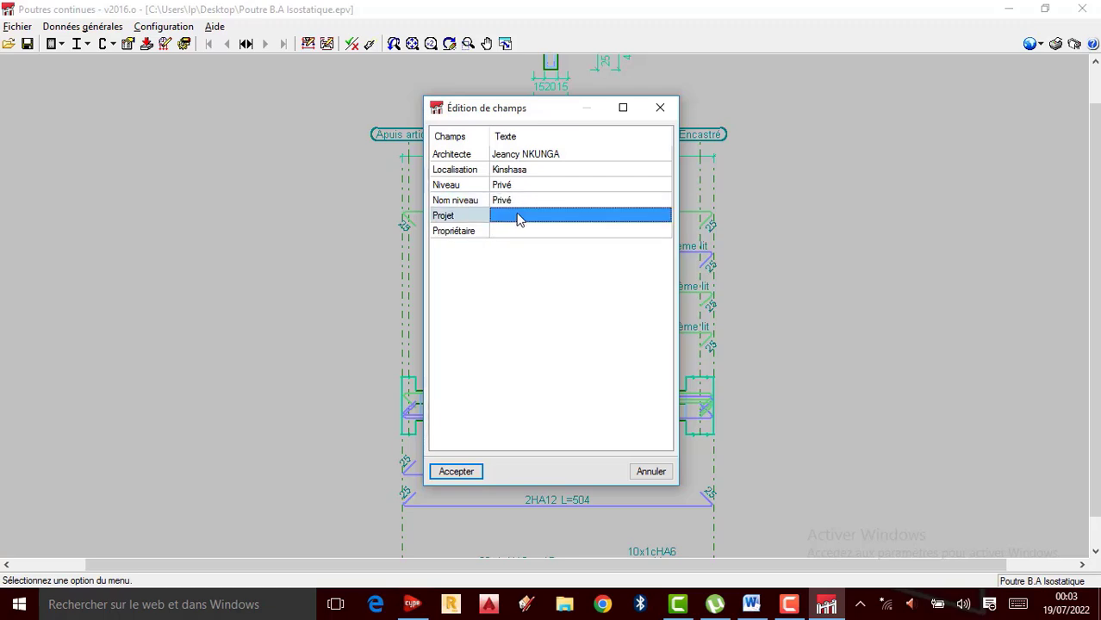
pyautogui.click(522, 220)
pyautogui.write('Poutre B.A Isostatique')
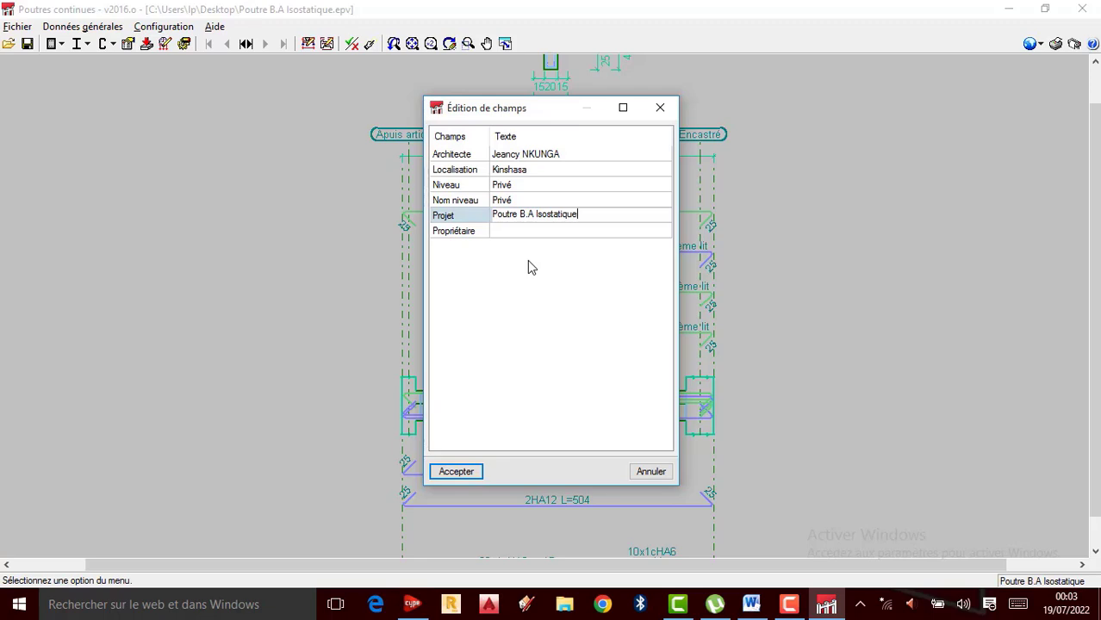
pyautogui.click(552, 233)
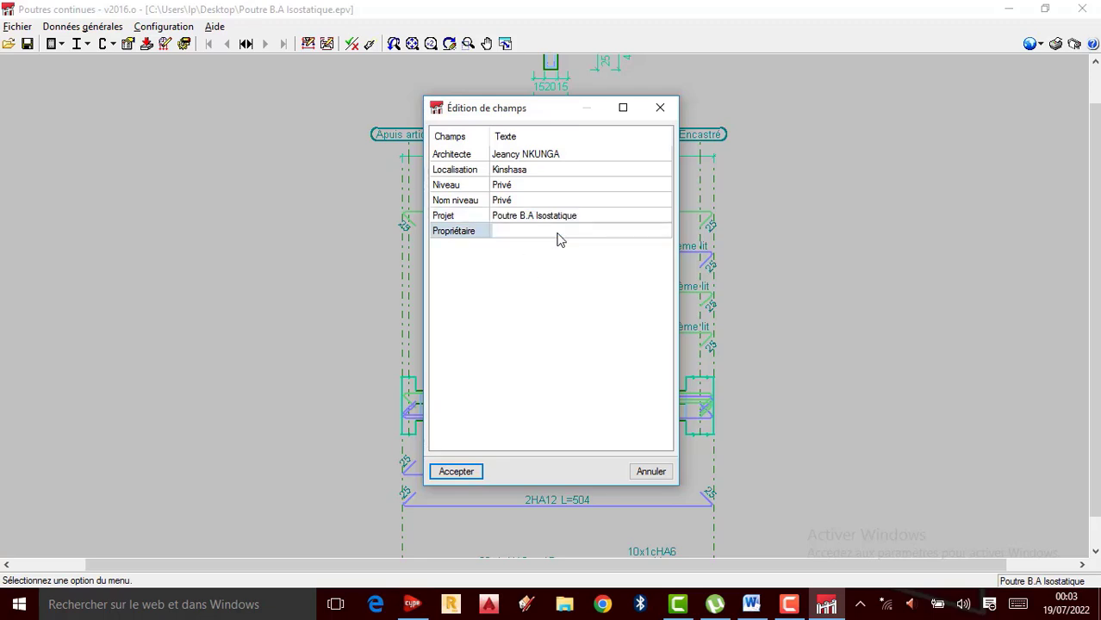
pyautogui.write('J.Nkunga Tutoriels')
pyautogui.click(457, 472)
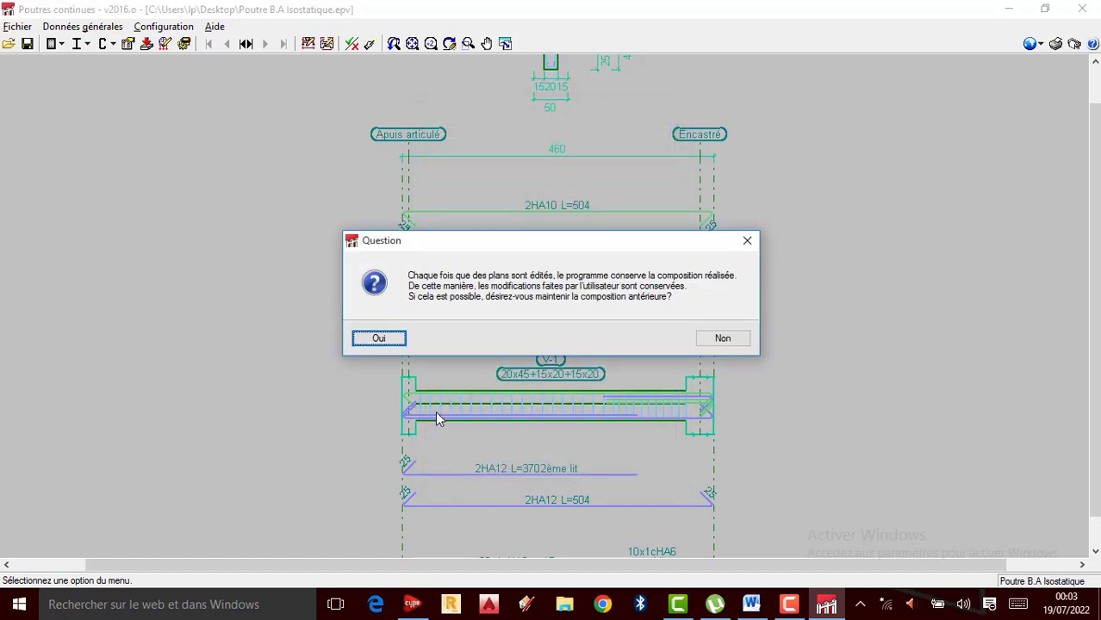
# Keep the previous drawing composition, accept the oversized format notice, and show all drawings on the sheet in detail
pyautogui.click(388, 343)
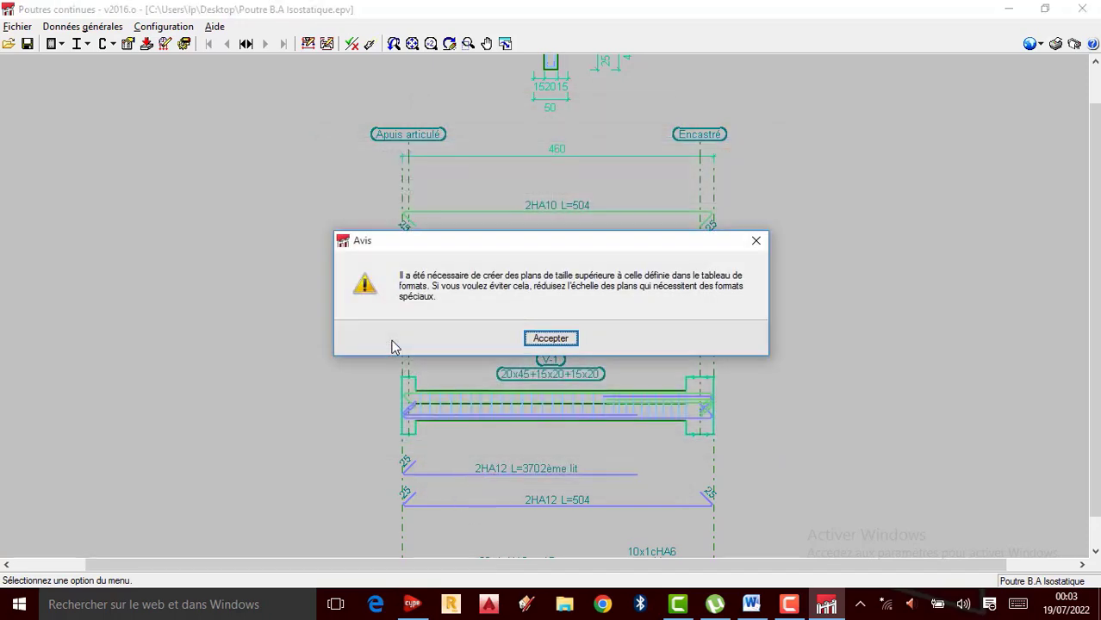
pyautogui.click(548, 337)
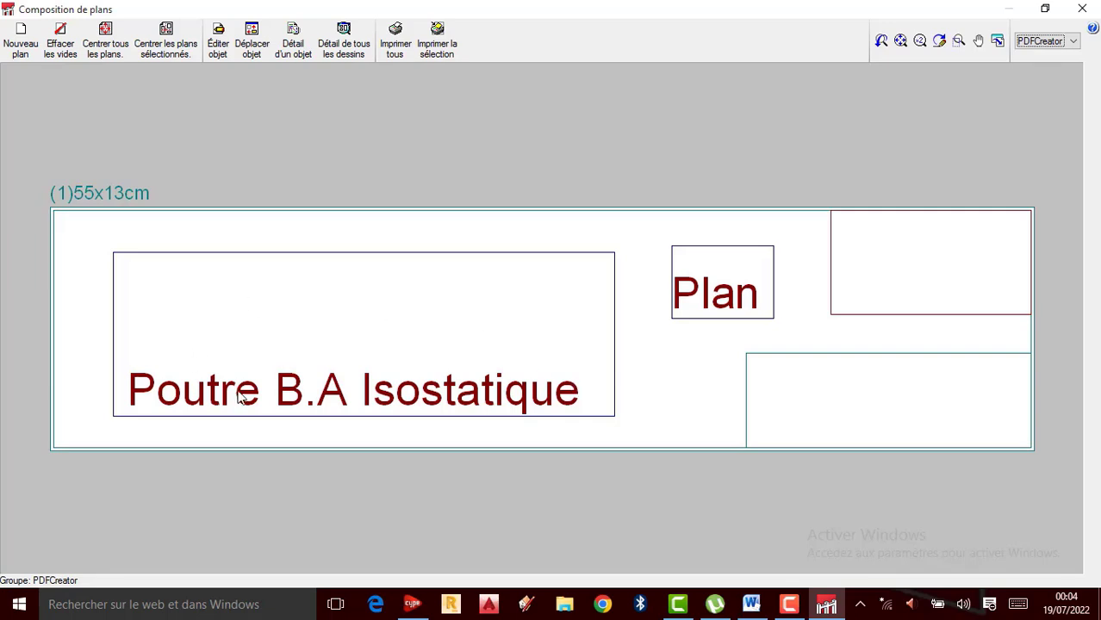
pyautogui.click(344, 57)
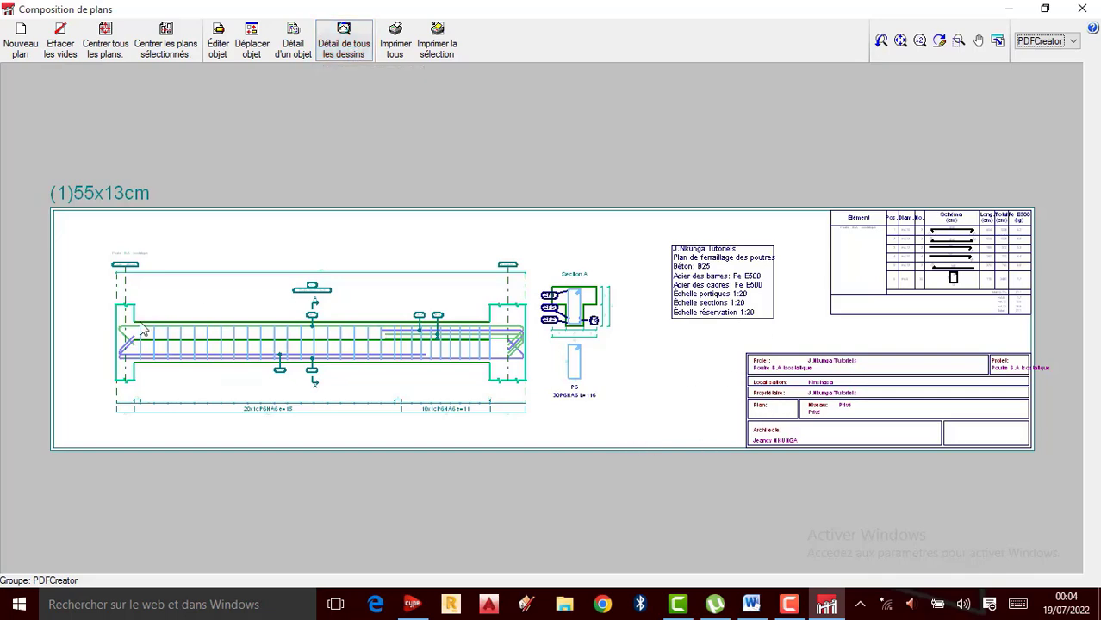
# Examine the beam elevation in the reinforcement drawing, including its longitudinal bars, stirrup spacing and support ends
pyautogui.scroll(1, 211, 342)
pyautogui.scroll(1, 211, 342)
pyautogui.scroll(-2, 290, 361)
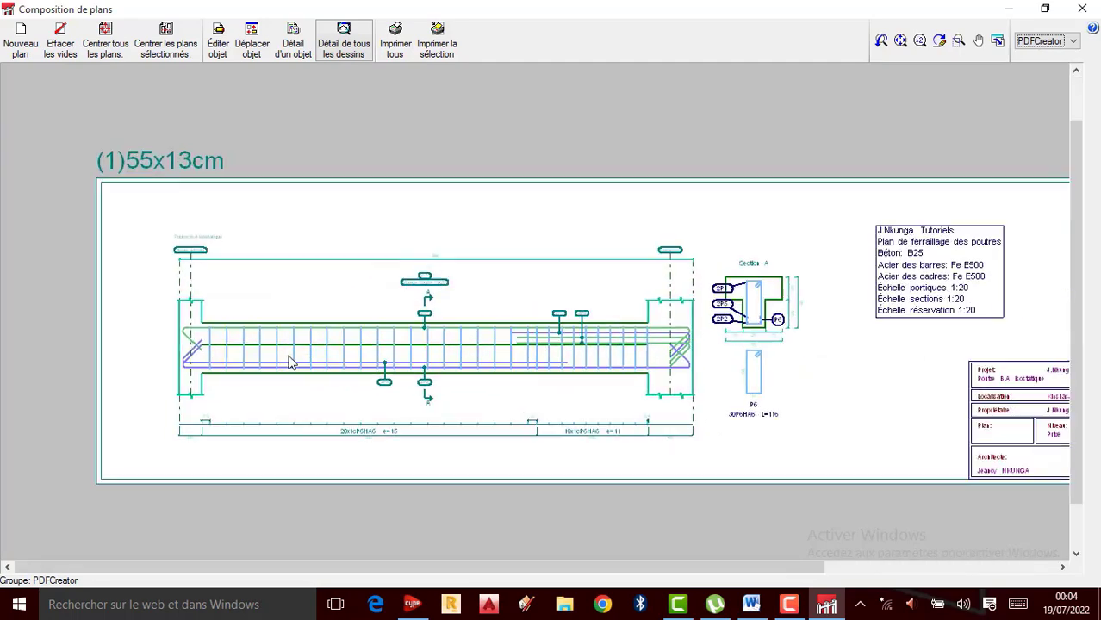
pyautogui.scroll(2, 372, 368)
pyautogui.scroll(3, 372, 369)
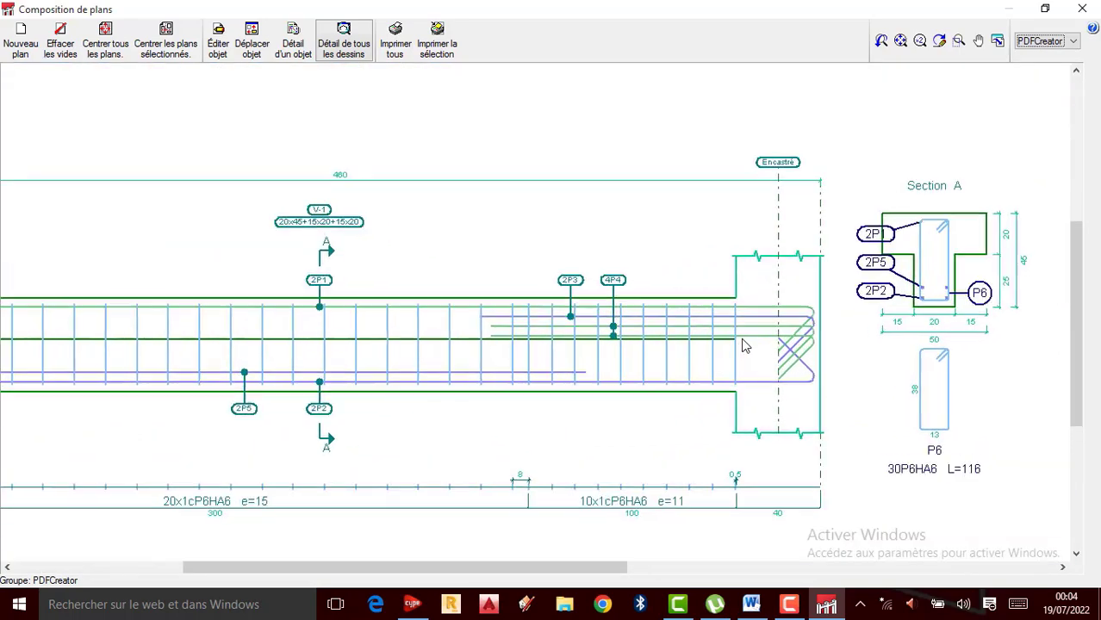
pyautogui.scroll(1, 227, 386)
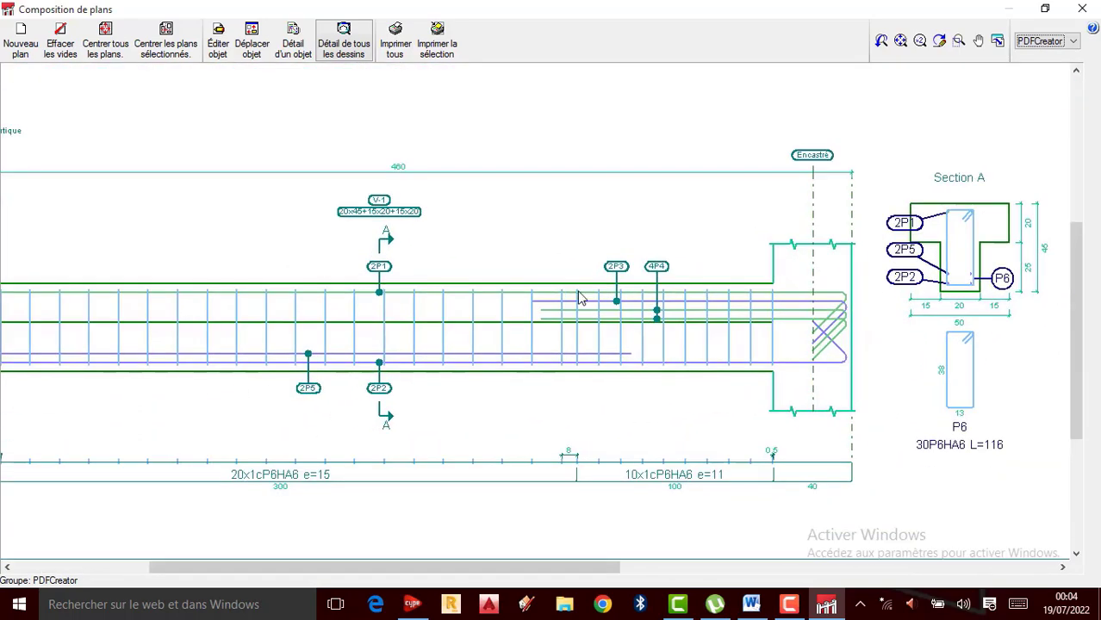
pyautogui.scroll(1, 582, 298)
pyautogui.scroll(-2, 400, 354)
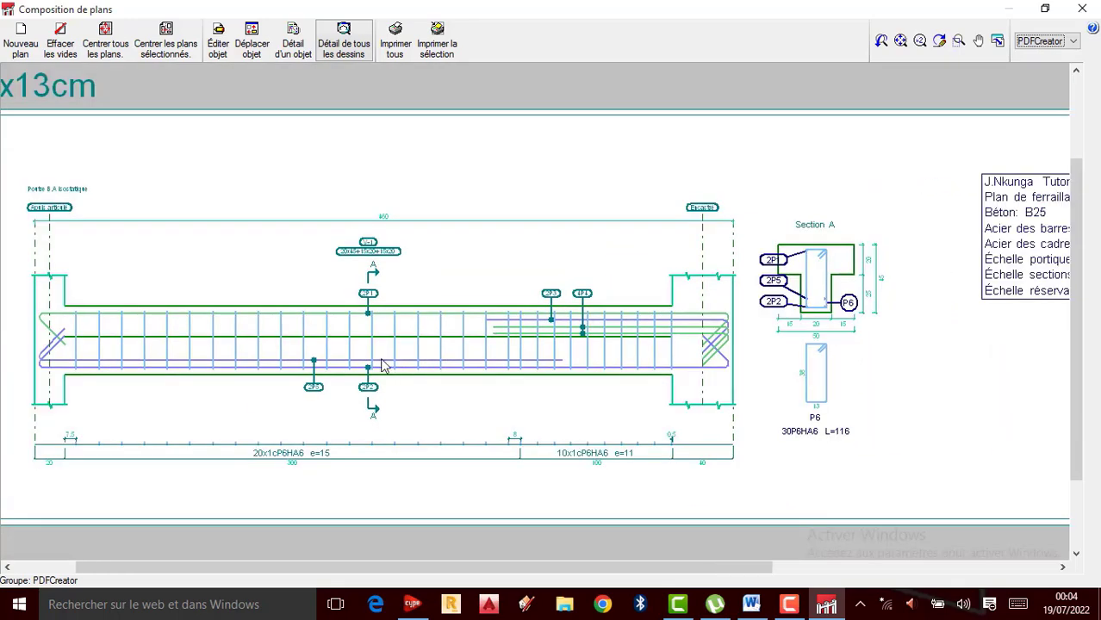
pyautogui.scroll(-1, 705, 288)
# Inspect the Section A detail with its bar marks and dimensions, and read the concrete, steel and scale notes
pyautogui.scroll(3, 661, 299)
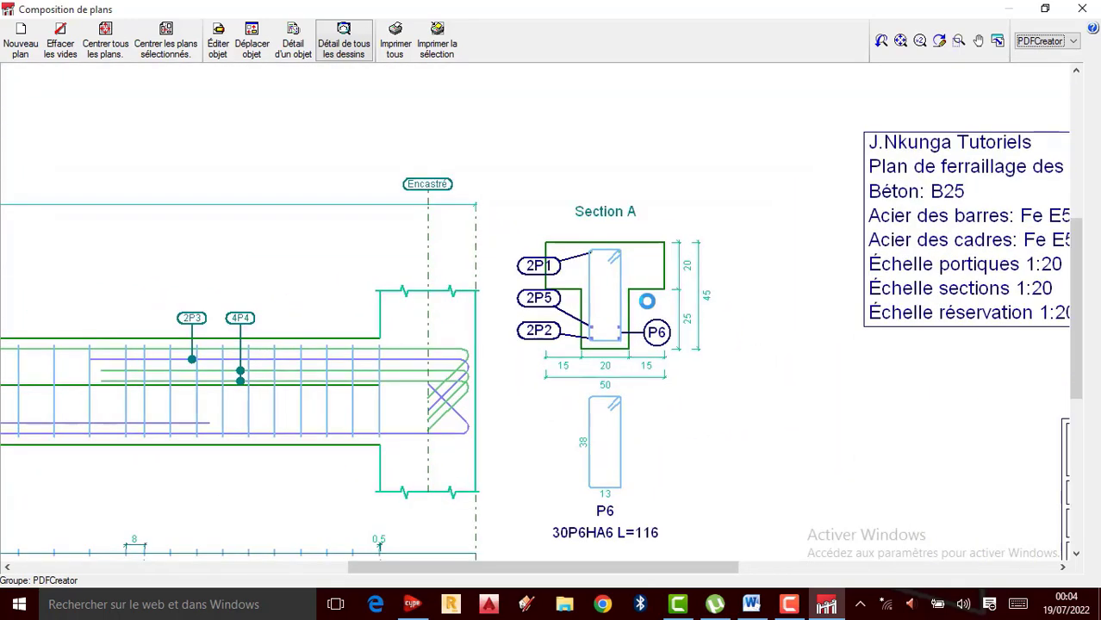
pyautogui.scroll(-2, 554, 287)
pyautogui.scroll(2, 553, 286)
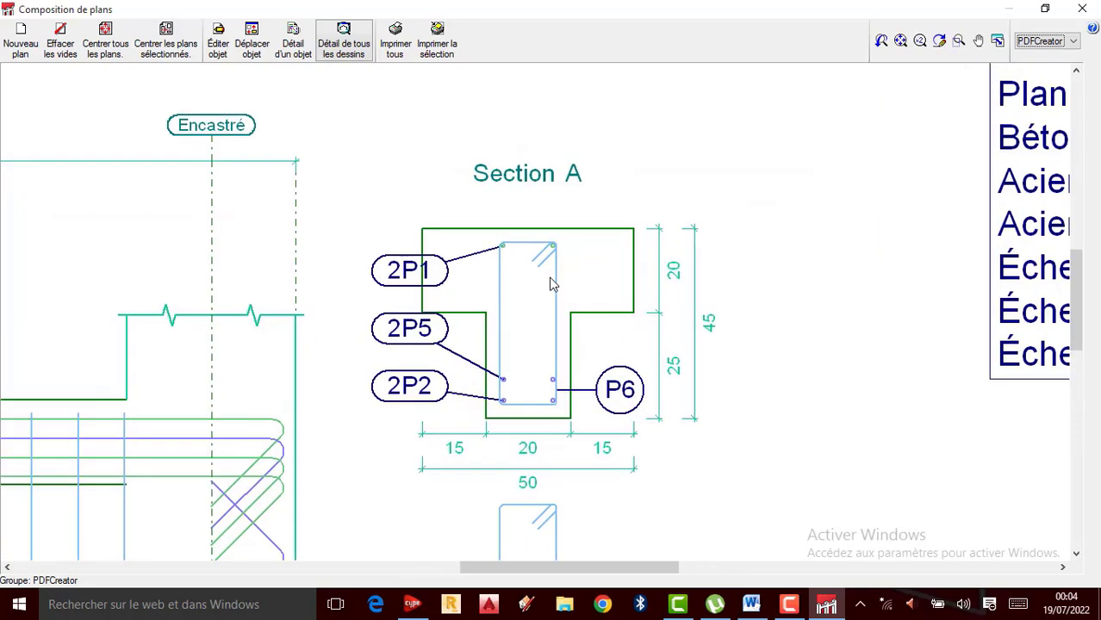
pyautogui.scroll(1, 550, 278)
pyautogui.scroll(-3, 548, 285)
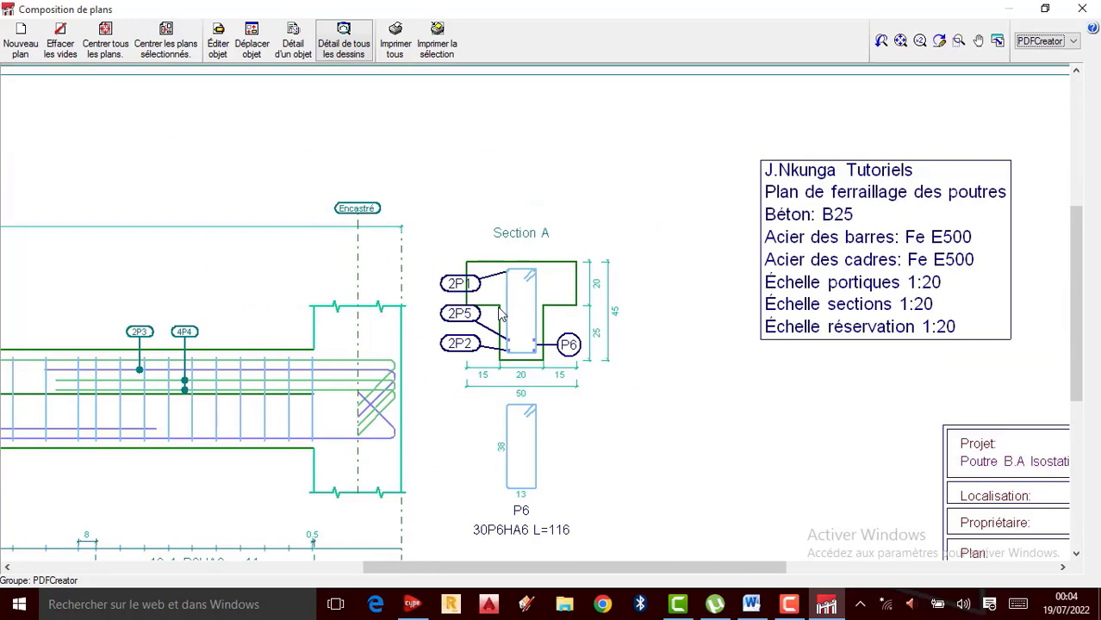
pyautogui.scroll(3, 808, 254)
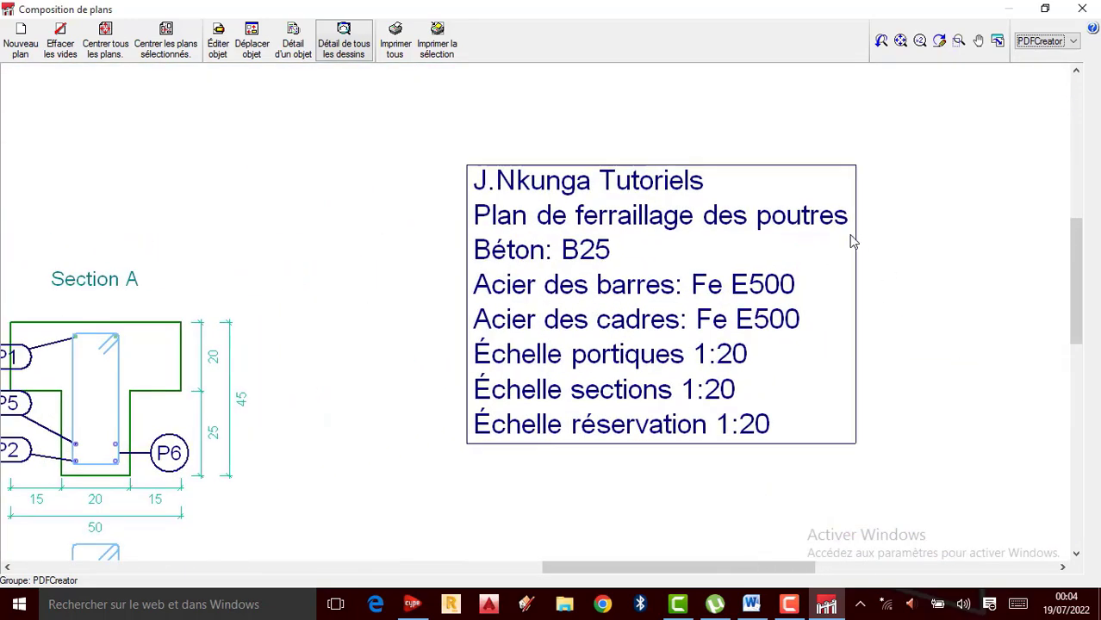
pyautogui.scroll(1, 668, 228)
pyautogui.scroll(-1, 668, 228)
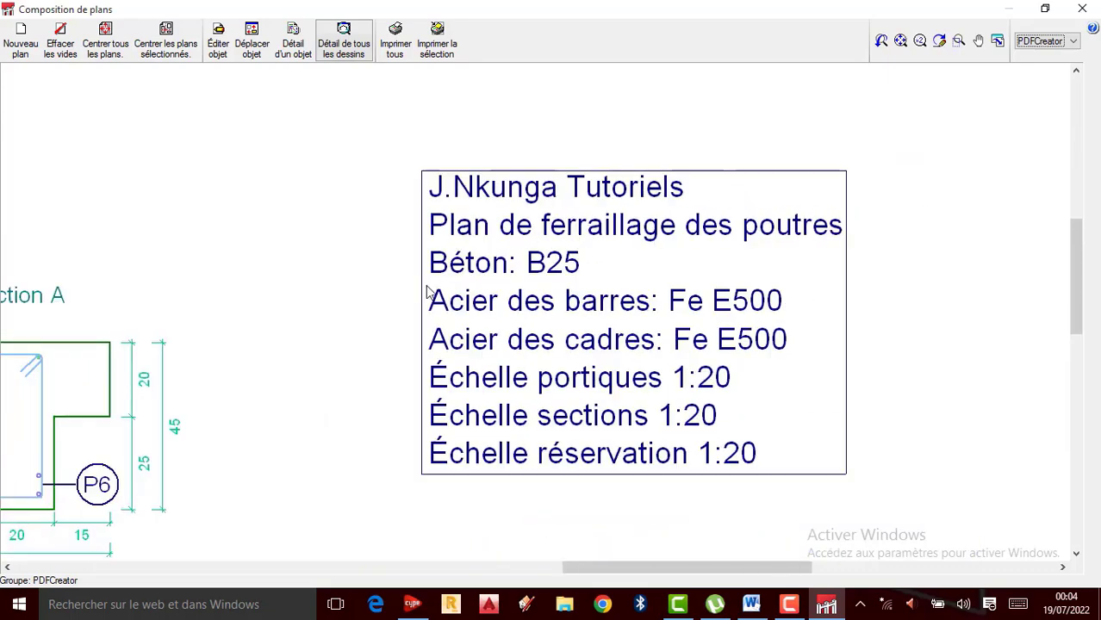
# Review the reinforcement schedule's bar positions, diameters, quantities, shapes and steel weights
pyautogui.scroll(-2, 362, 292)
pyautogui.scroll(-1, 293, 289)
pyautogui.scroll(3, 784, 237)
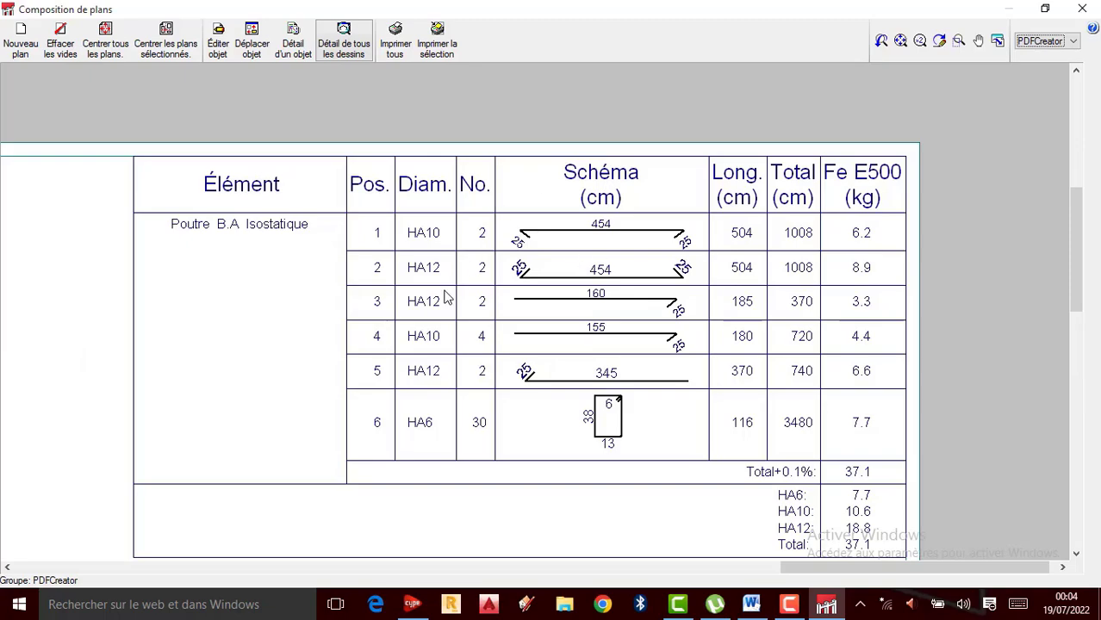
pyautogui.scroll(1, 445, 295)
pyautogui.scroll(-1, 424, 326)
pyautogui.scroll(-1, 393, 358)
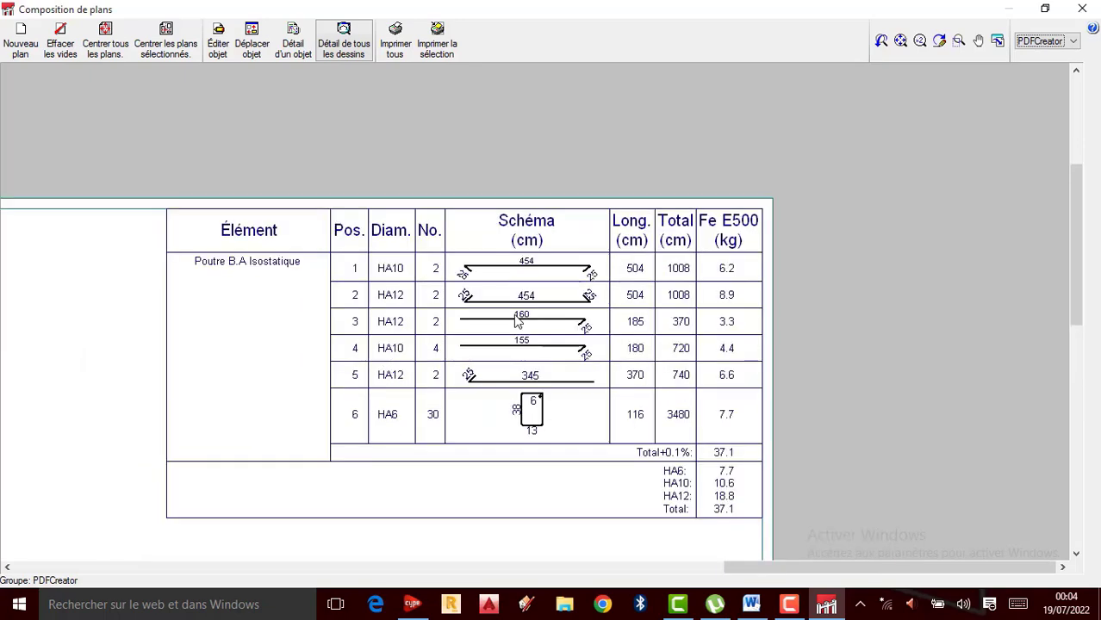
pyautogui.scroll(1, 517, 321)
# Check the completed title block entries and recheck the lengths and weights in the reinforcement schedule
pyautogui.scroll(-3, 483, 387)
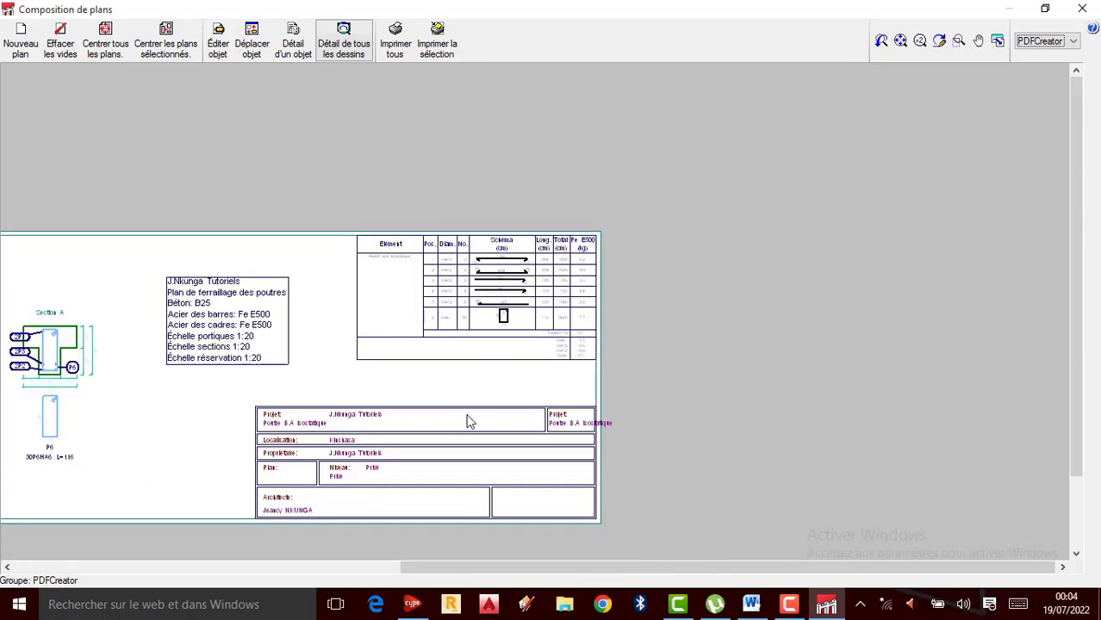
pyautogui.scroll(4, 290, 460)
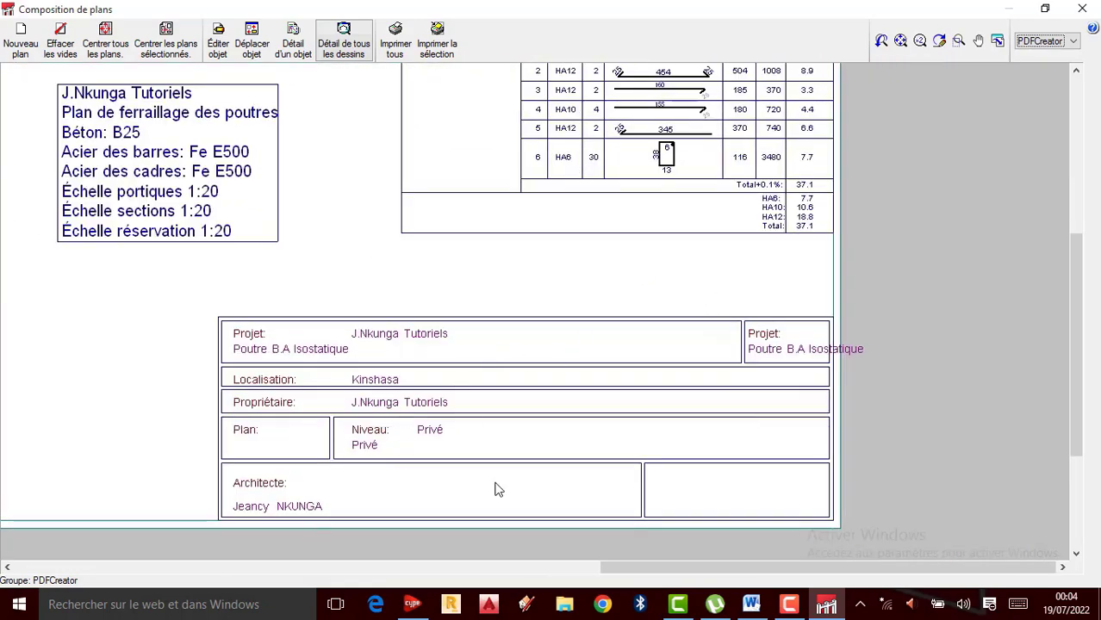
pyautogui.scroll(1, 498, 395)
pyautogui.scroll(-2, 567, 418)
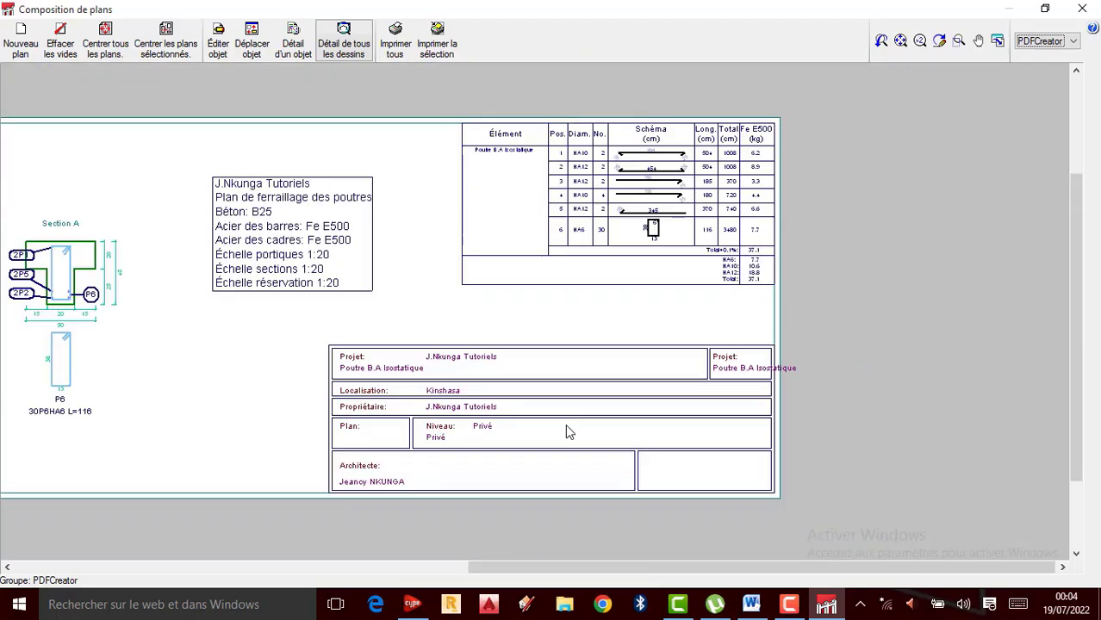
pyautogui.scroll(2, 565, 424)
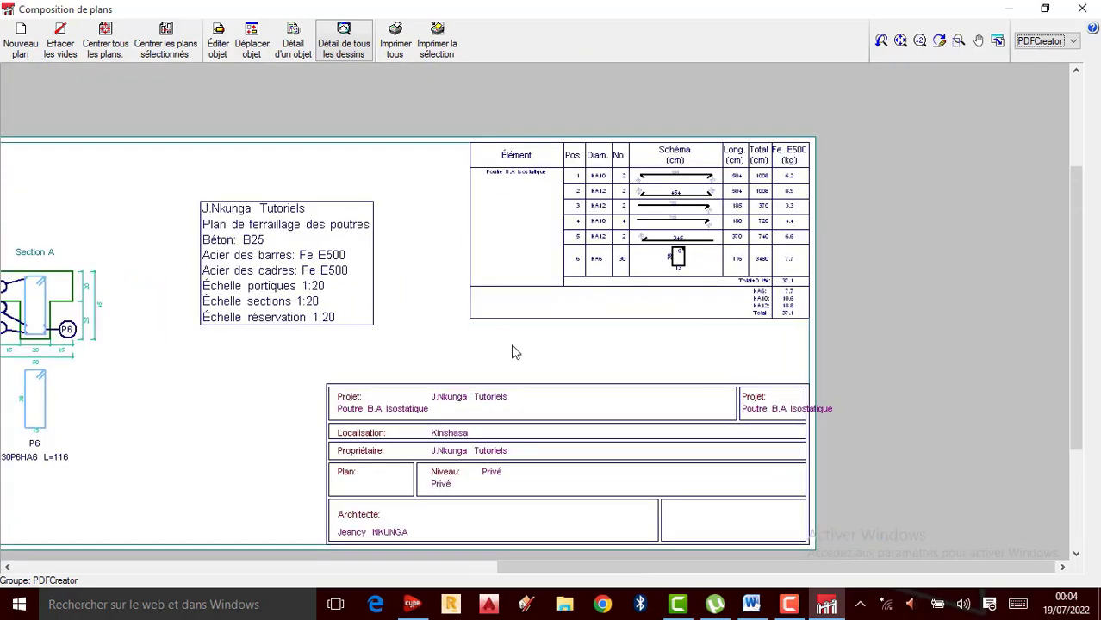
pyautogui.scroll(3, 511, 352)
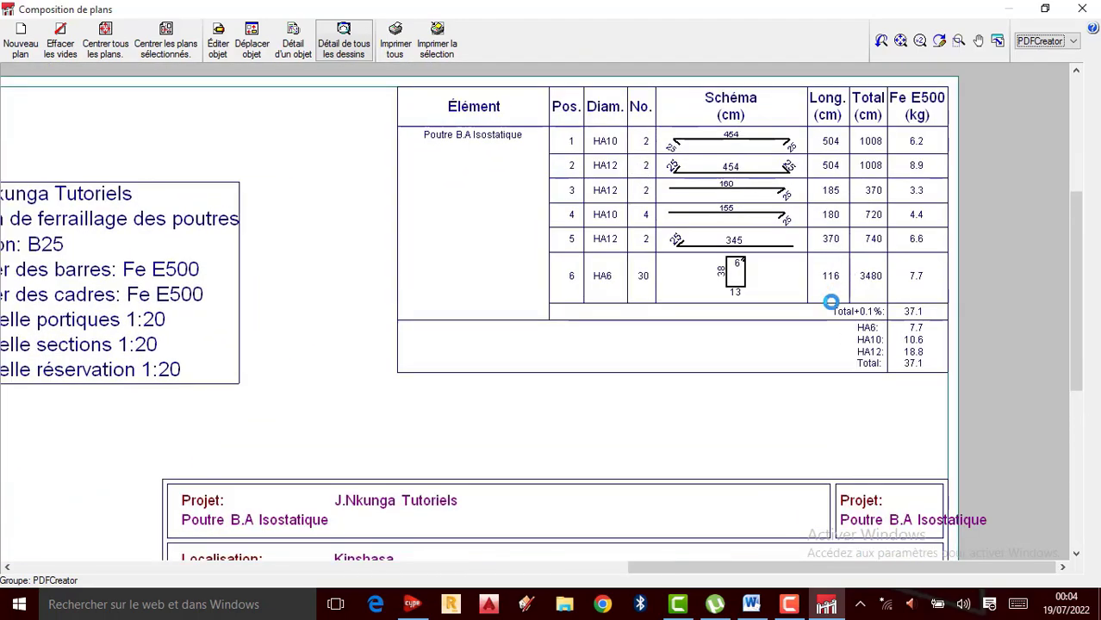
pyautogui.scroll(-2, 831, 301)
pyautogui.scroll(3, 708, 350)
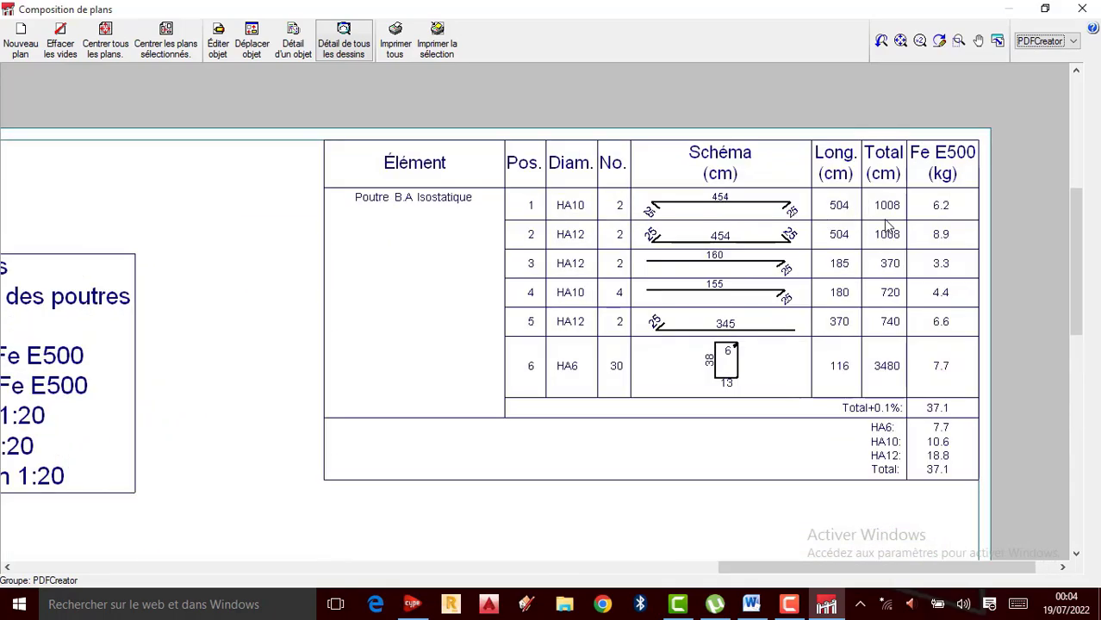
pyautogui.scroll(-3, 887, 225)
# Compare the bars anchored at the beam's fixed end with the Section A and P6 stirrup details
pyautogui.scroll(3, 288, 364)
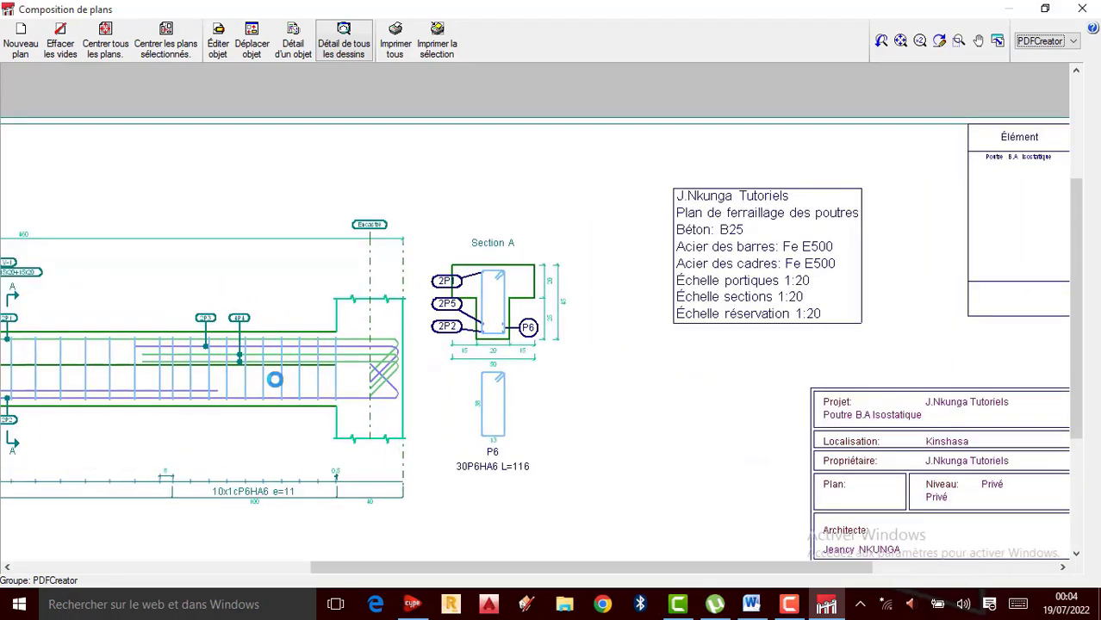
pyautogui.scroll(2, 274, 380)
pyautogui.scroll(-3, 493, 216)
pyautogui.scroll(2, 485, 309)
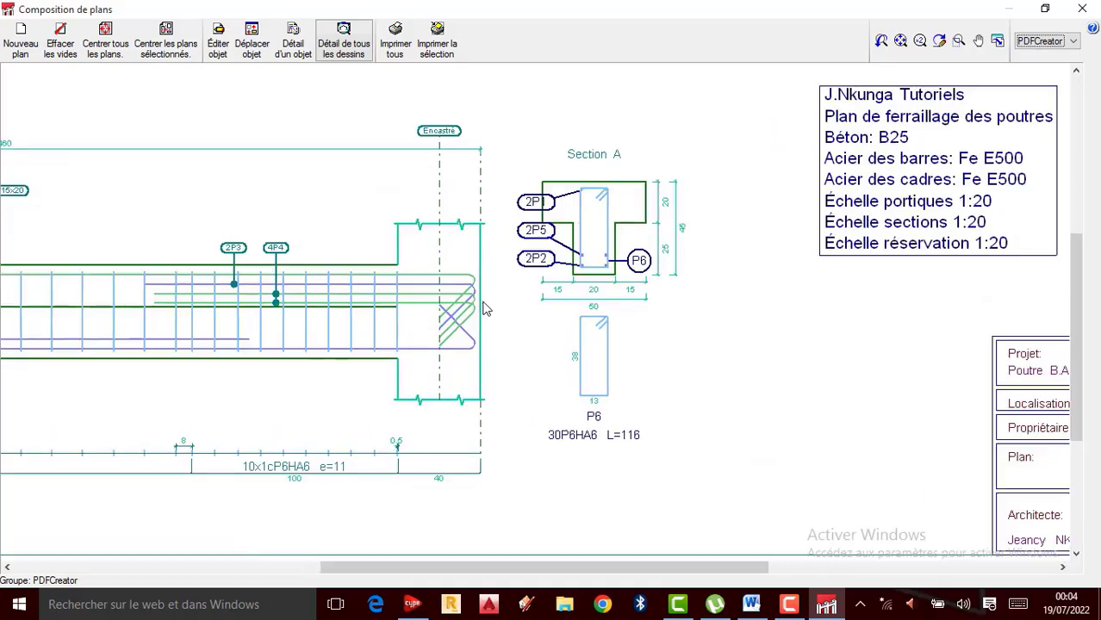
pyautogui.scroll(2, 715, 398)
pyautogui.scroll(-2, 715, 399)
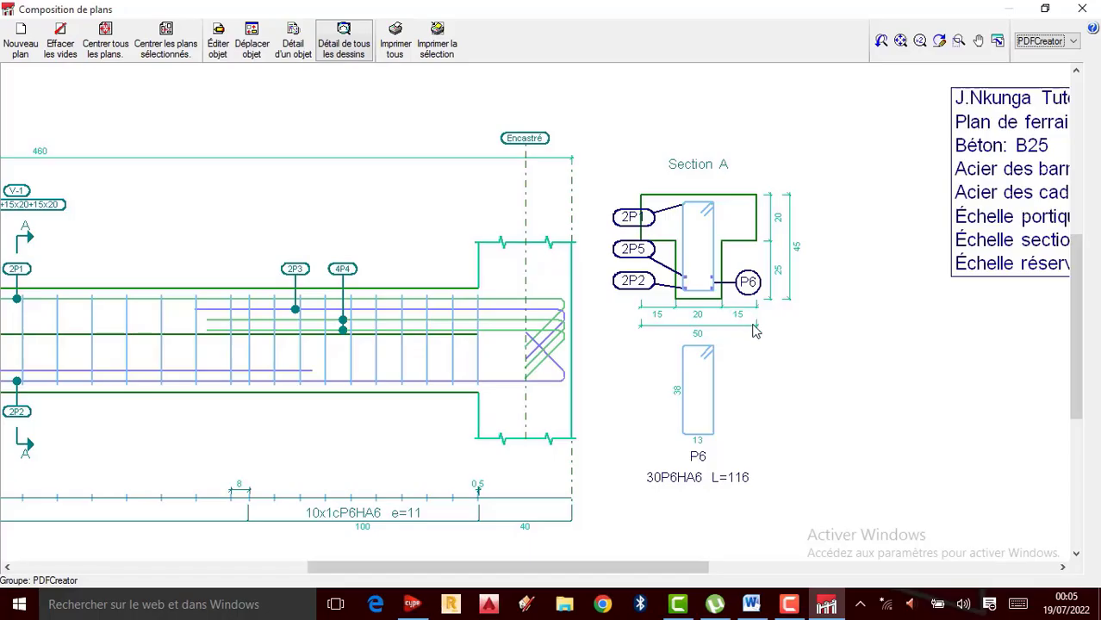
pyautogui.scroll(-1, 756, 339)
pyautogui.scroll(3, 560, 339)
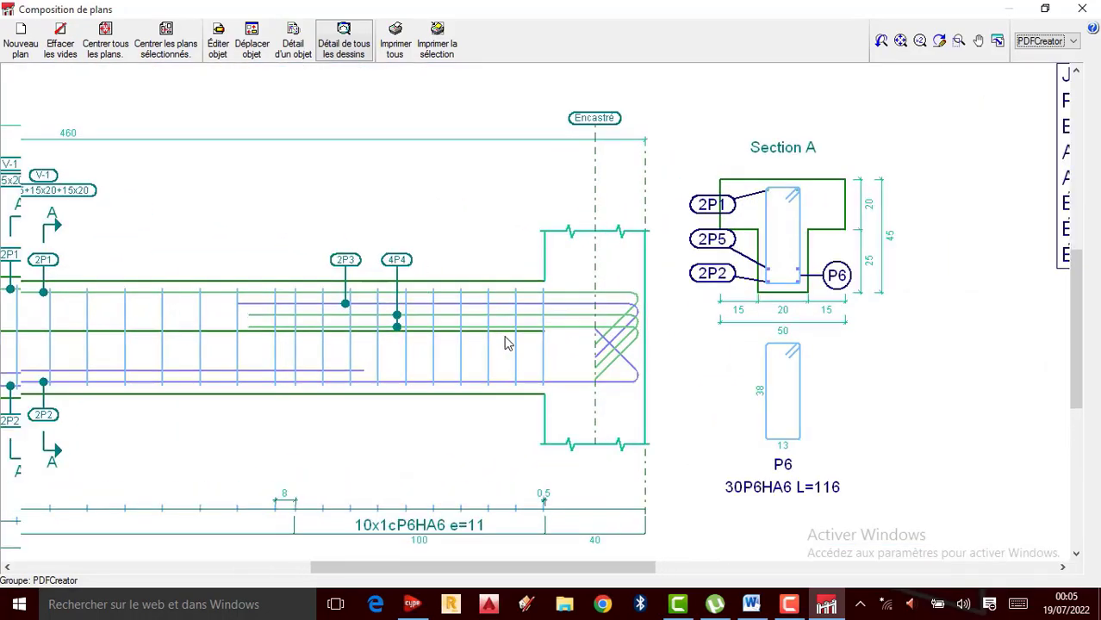
pyautogui.scroll(2, 487, 335)
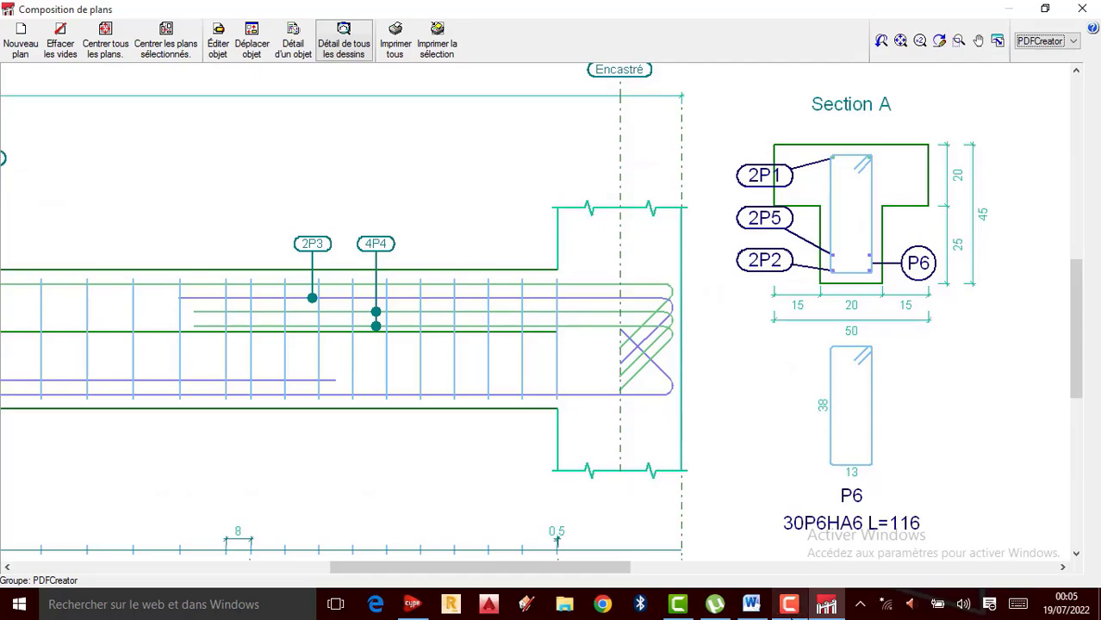
pyautogui.click(826, 605)
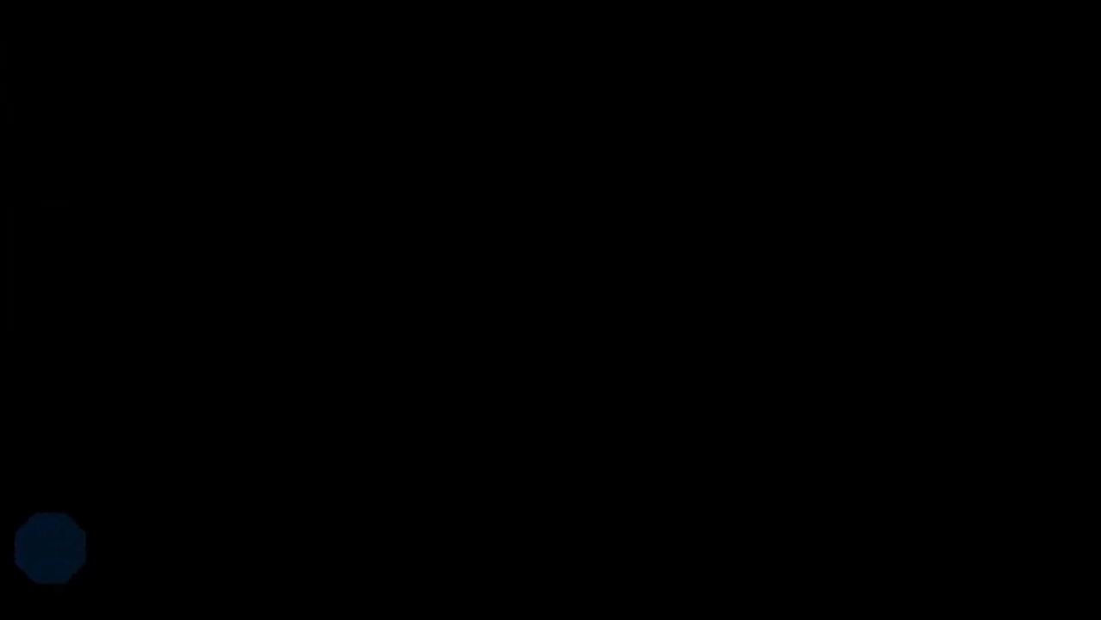